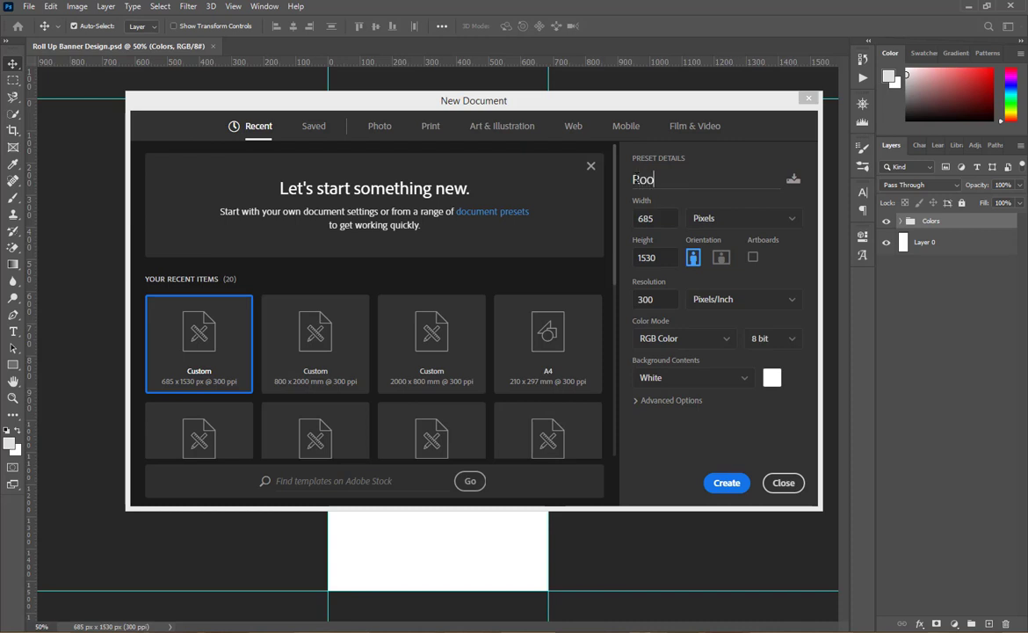
{"action": "type", "text": "oo"}
{"action": "key", "text": "BackSpace"}
{"action": "type", "text": "ll Up"}
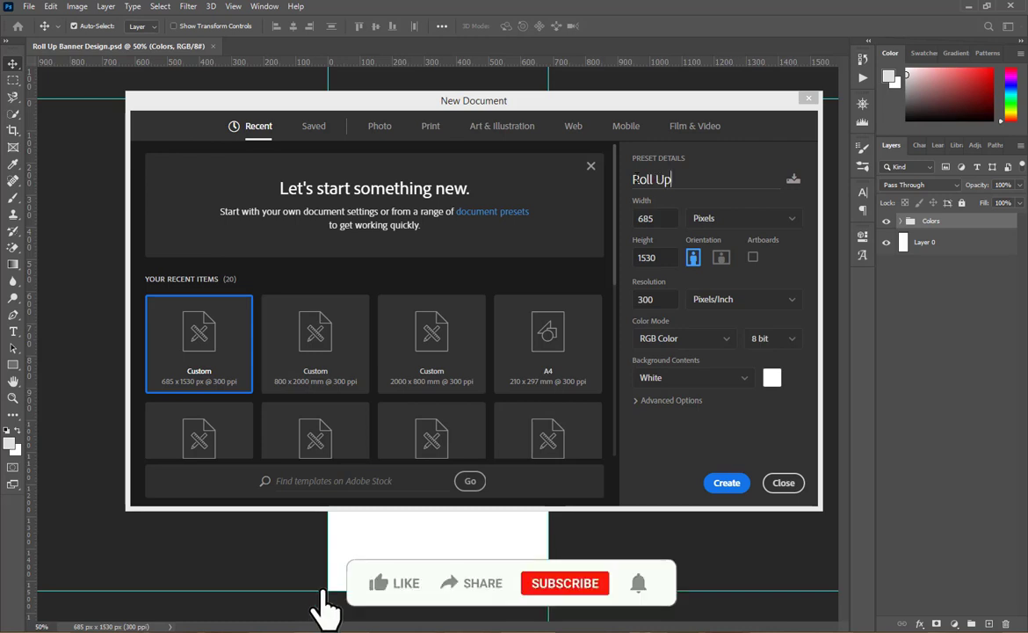
{"action": "type", "text": " Banner"}
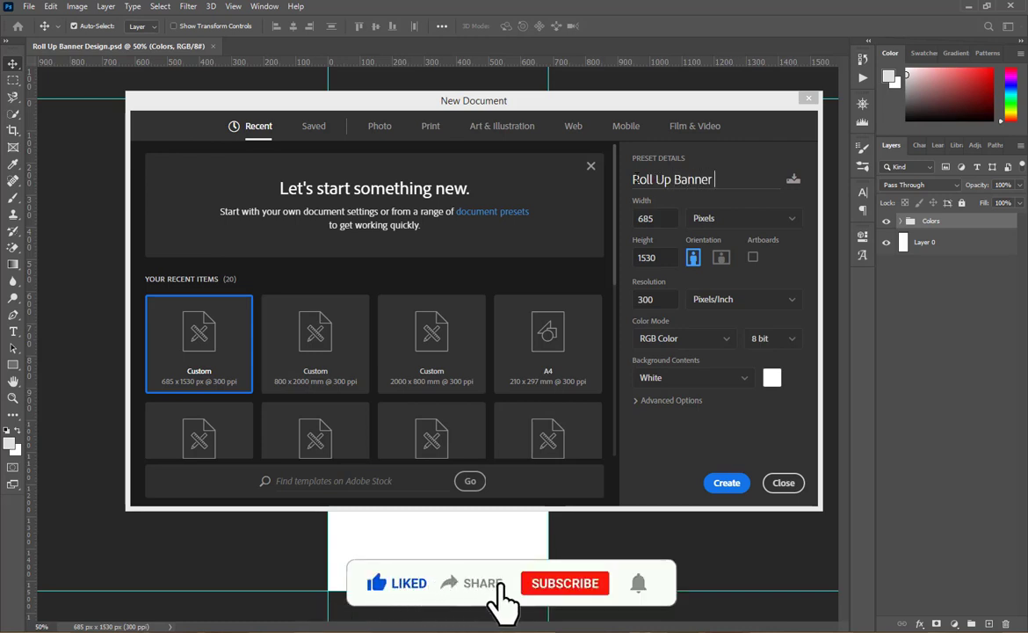
{"action": "type", "text": " Design"}
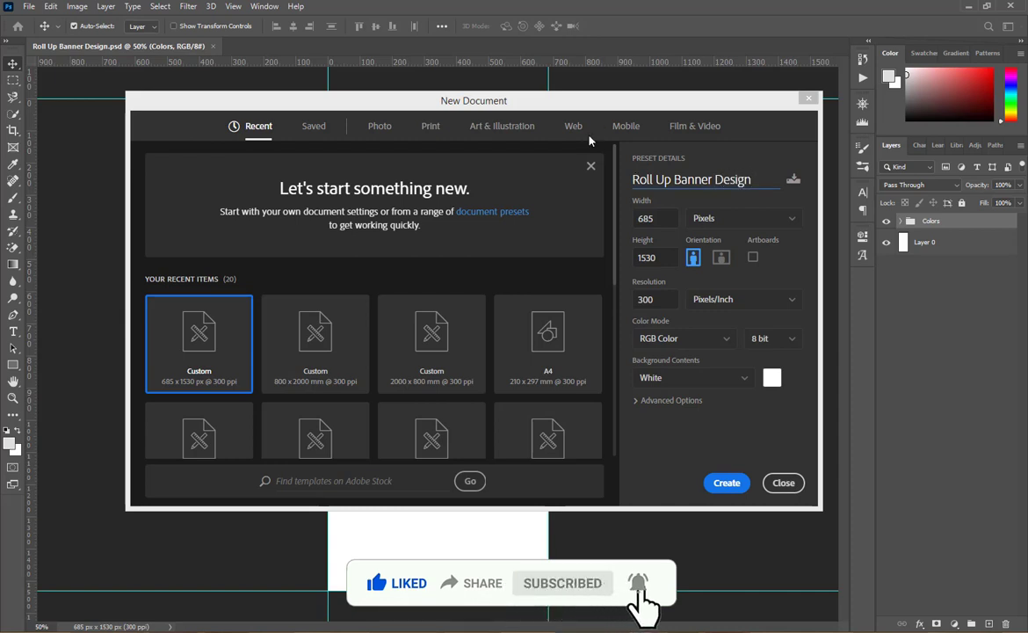
{"action": "left_click", "coordinate": [639, 218]}
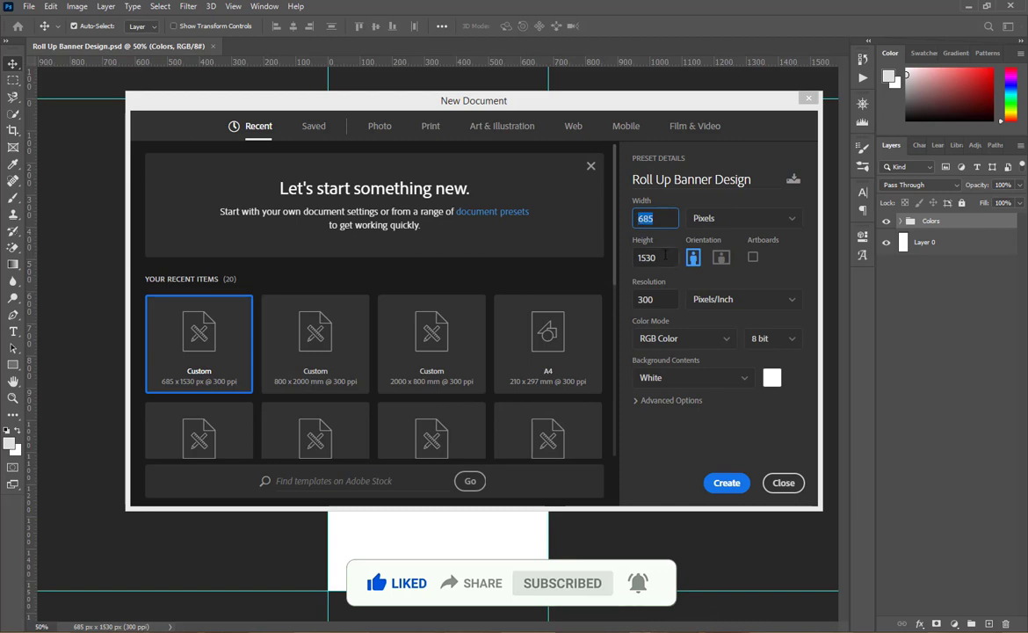
{"action": "left_click", "coordinate": [665, 256]}
{"action": "left_click", "coordinate": [659, 303]}
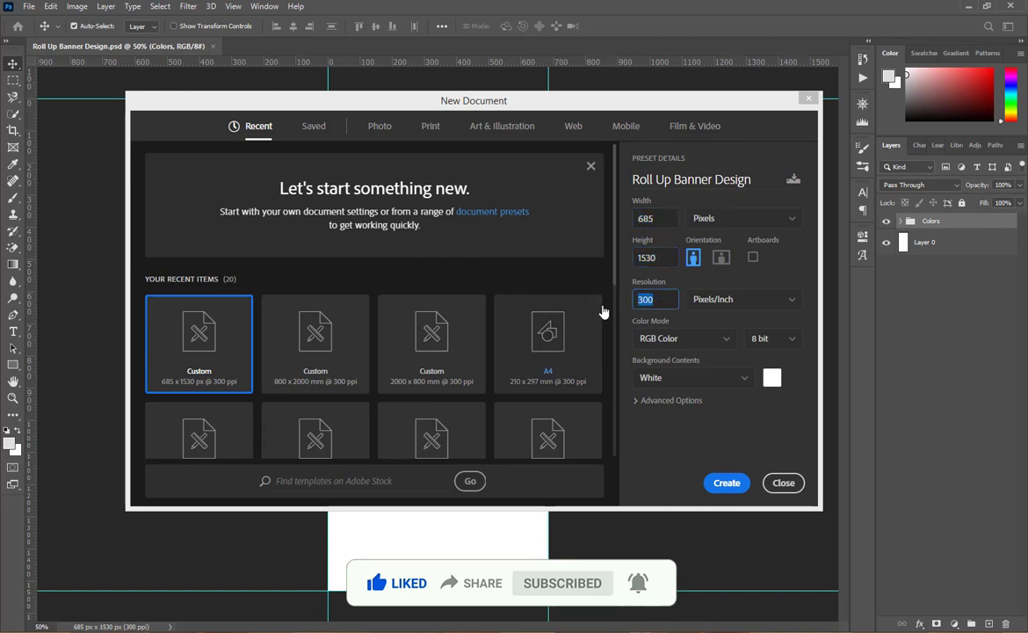
{"action": "left_click", "coordinate": [699, 340]}
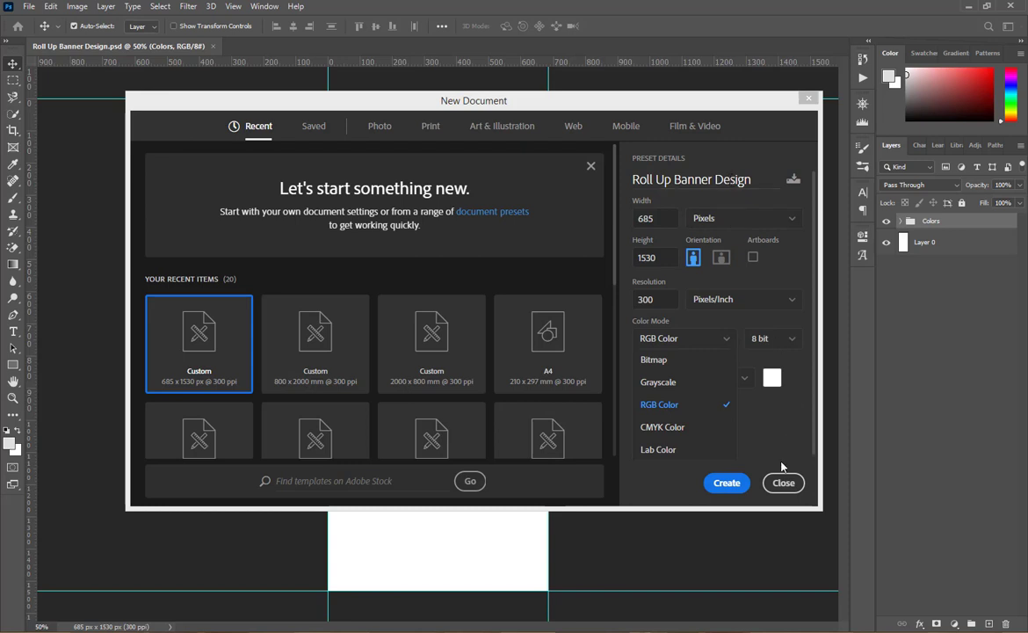
{"action": "left_click", "coordinate": [783, 482]}
- Move the Colors swatch group down to about the middle of the banner, near its left side
{"action": "left_click", "coordinate": [502, 343]}
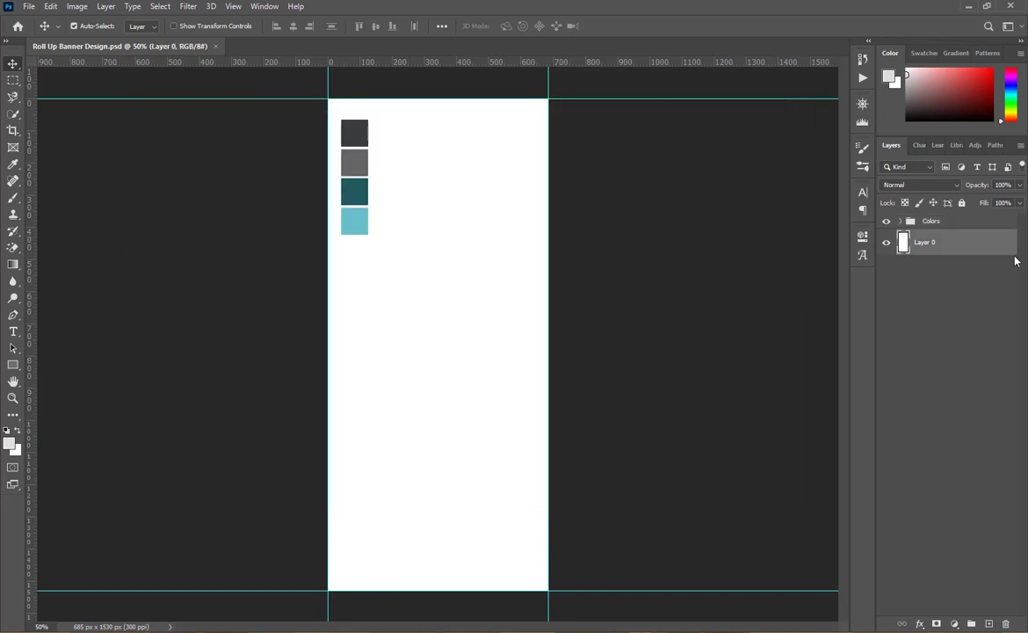
{"action": "left_click", "coordinate": [931, 221]}
{"action": "key", "text": "ctrl"}
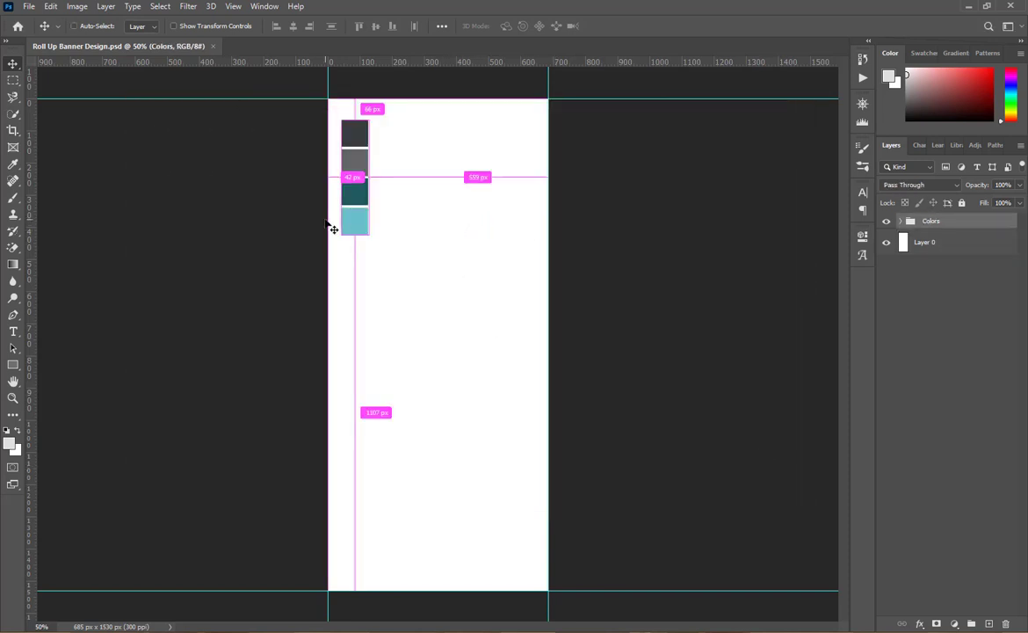
{"action": "left_click_drag", "start_coordinate": [348, 191], "coordinate": [370, 395]}
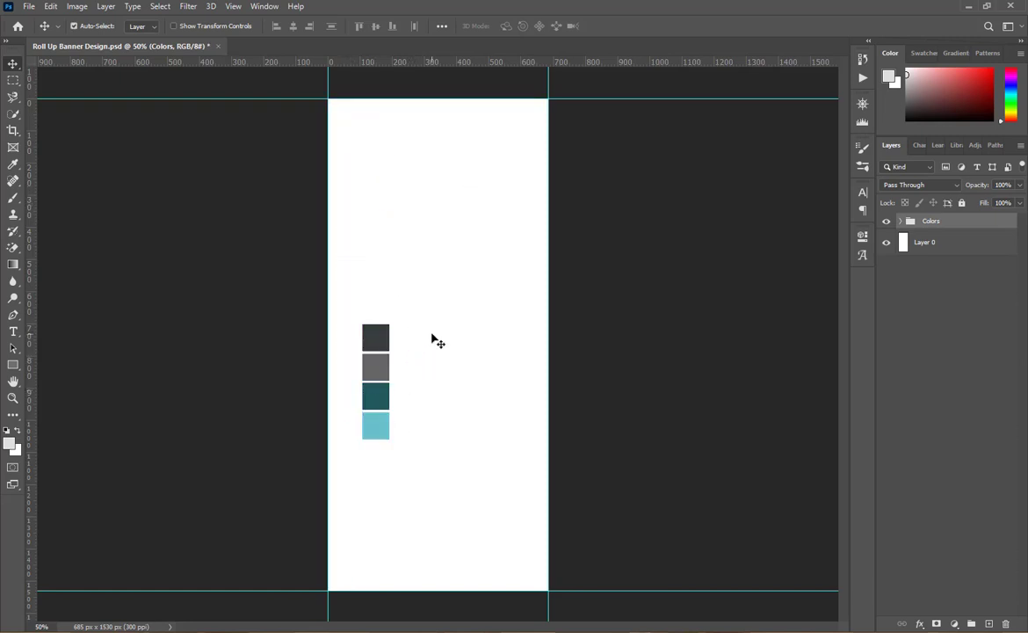
- Draw a closed six-point Pen shape across the banner's top, 685 px wide and about 178 px tall, with a guide-aligned slanted step
{"action": "scroll", "coordinate": [433, 338], "scroll_direction": "up", "scroll_amount": 1}
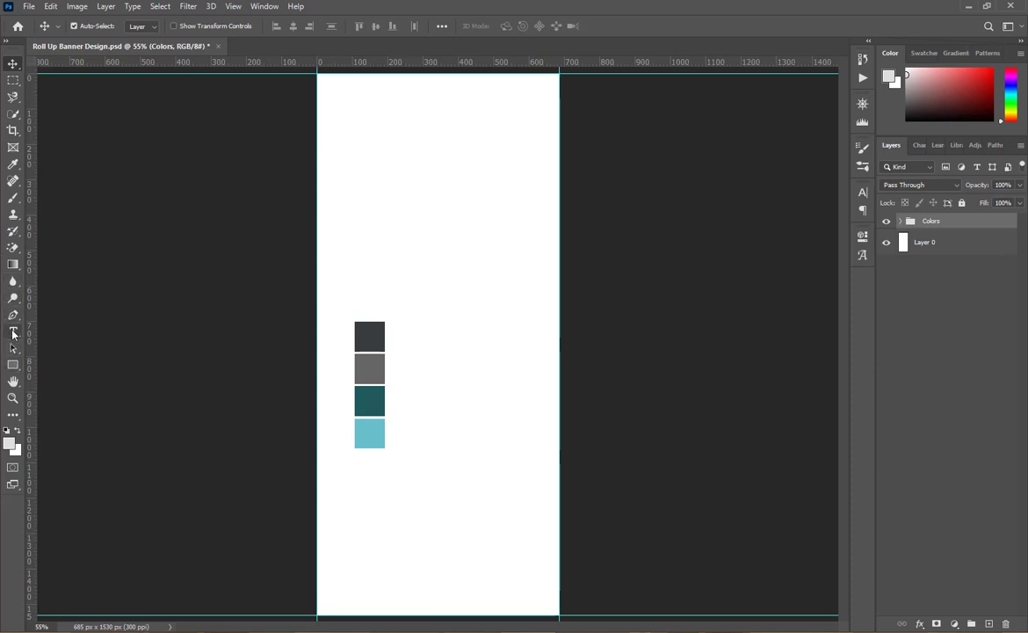
{"action": "left_click", "coordinate": [13, 320]}
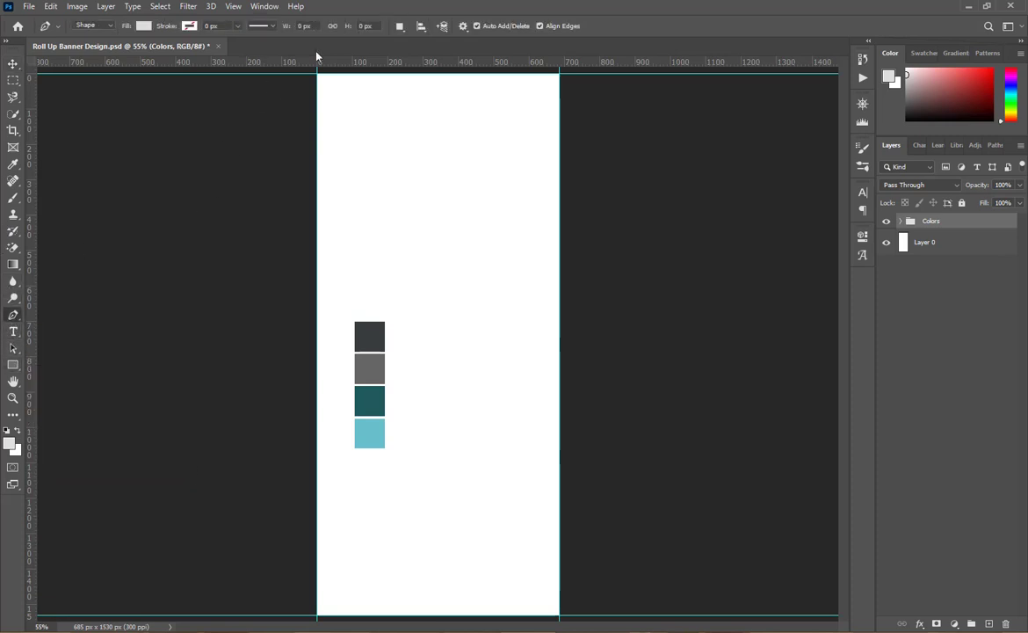
{"action": "left_click", "coordinate": [320, 75]}
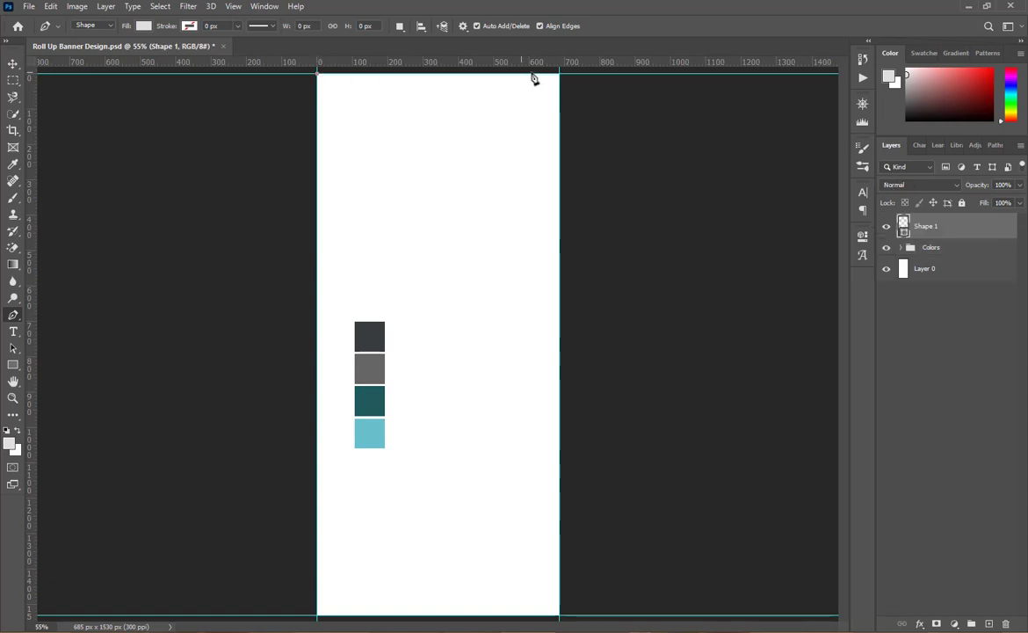
{"action": "left_click", "coordinate": [559, 74]}
{"action": "left_click", "coordinate": [559, 100]}
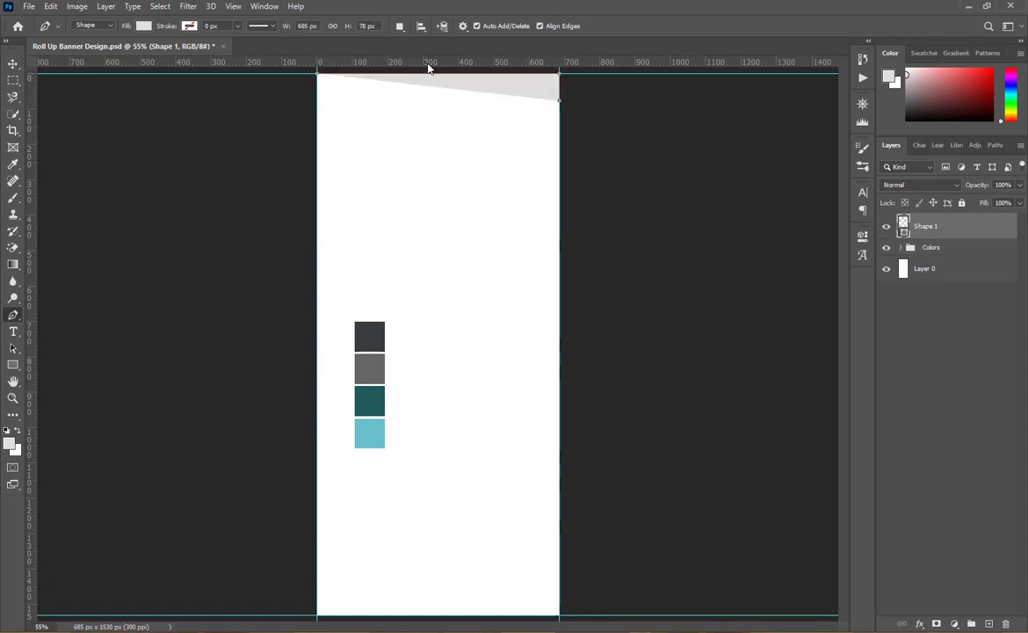
{"action": "left_click_drag", "start_coordinate": [427, 63], "coordinate": [429, 101]}
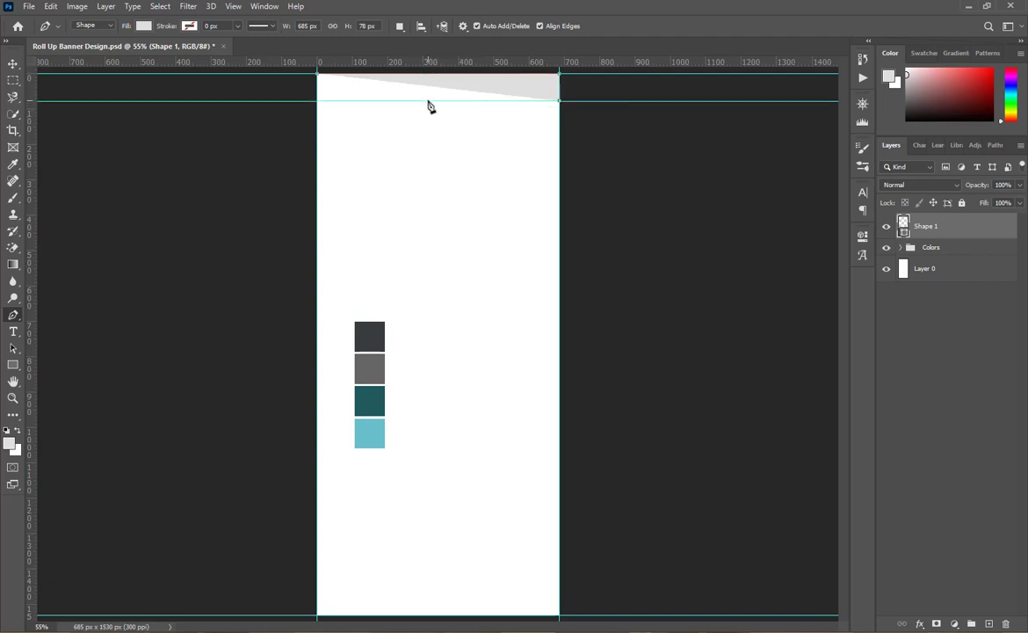
{"action": "left_click", "coordinate": [427, 100]}
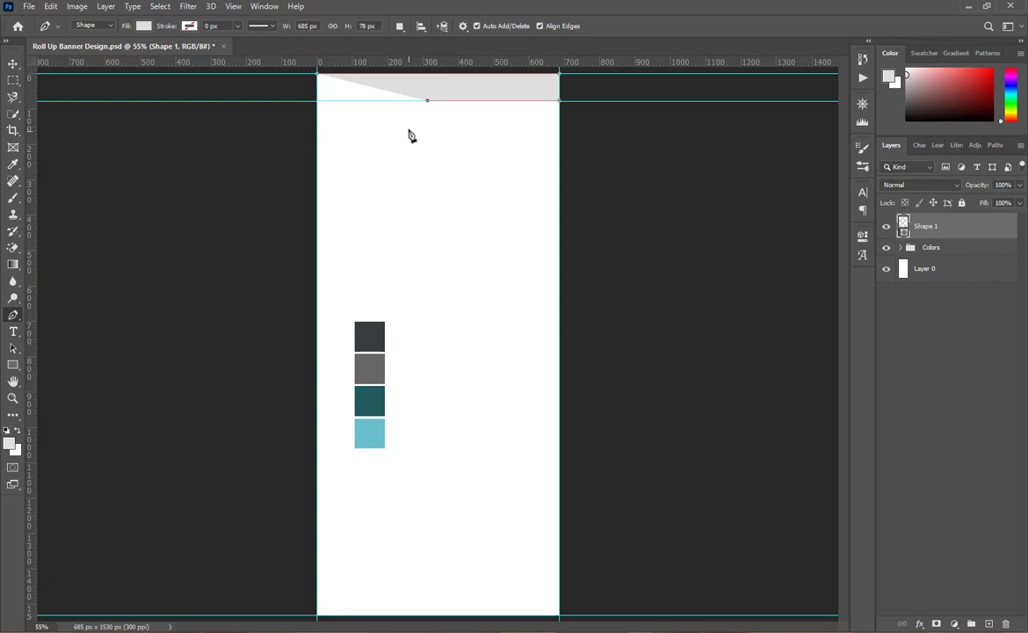
{"action": "left_click_drag", "start_coordinate": [403, 66], "coordinate": [402, 136]}
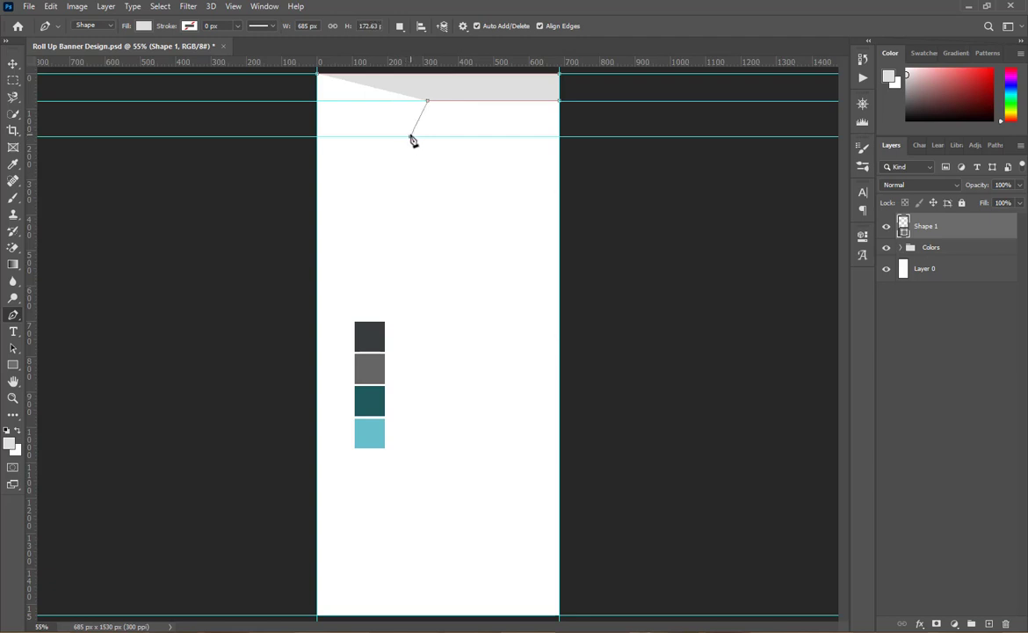
{"action": "left_click", "coordinate": [410, 137]}
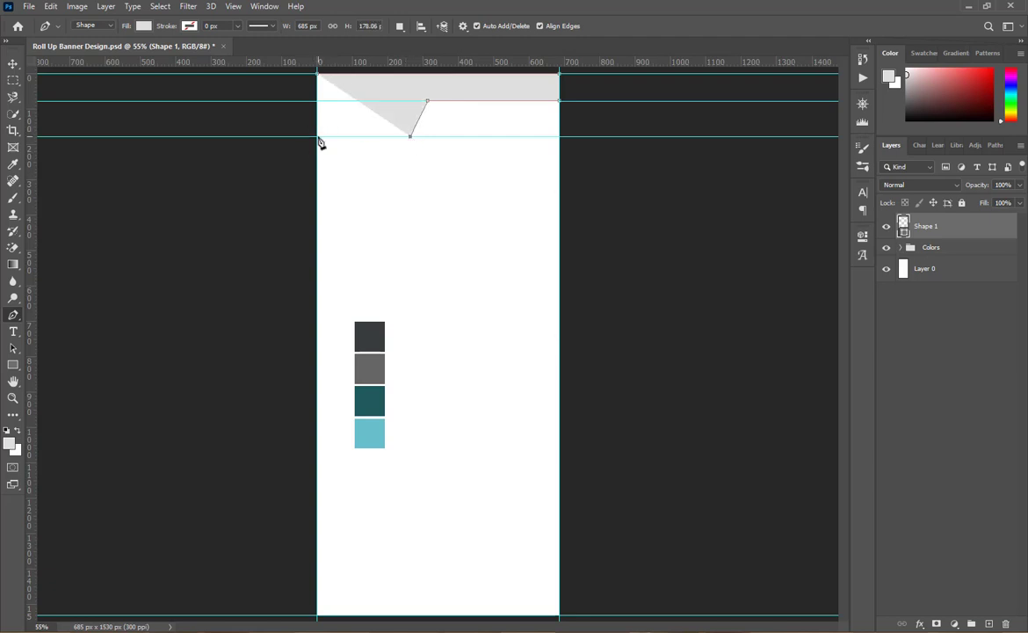
{"action": "left_click", "coordinate": [317, 136]}
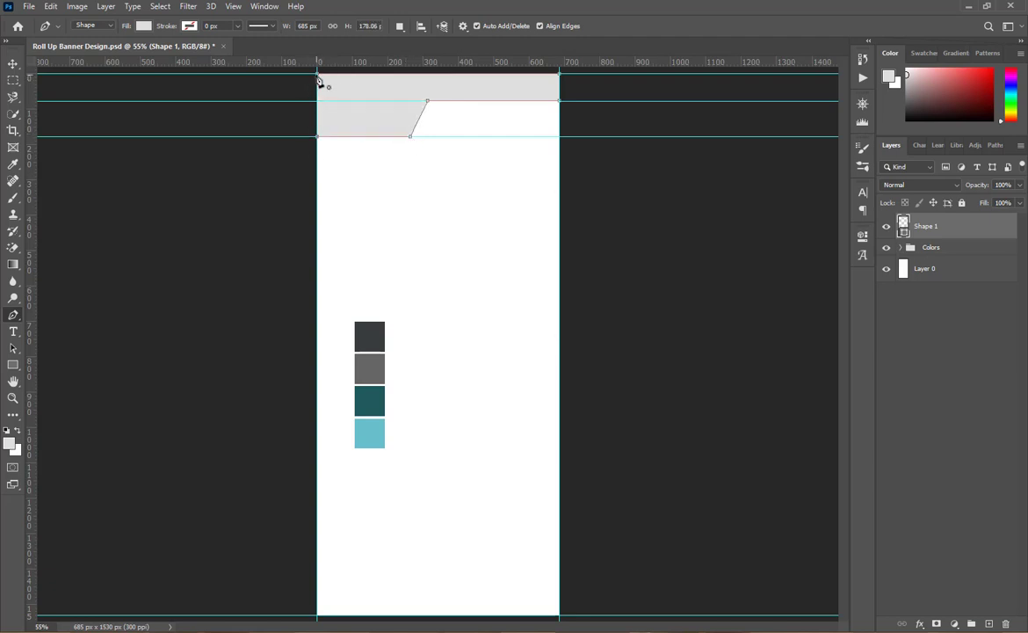
{"action": "left_click", "coordinate": [319, 79]}
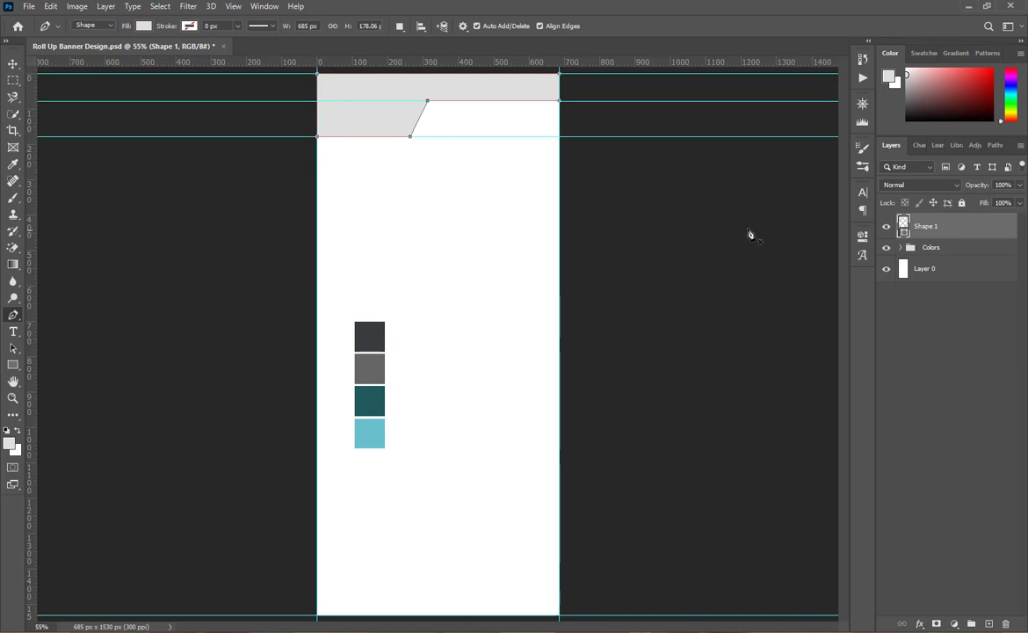
- Fill the header shape with the dark grey #373d3d sampled from the topmost colour swatch
{"action": "double_click", "coordinate": [903, 230]}
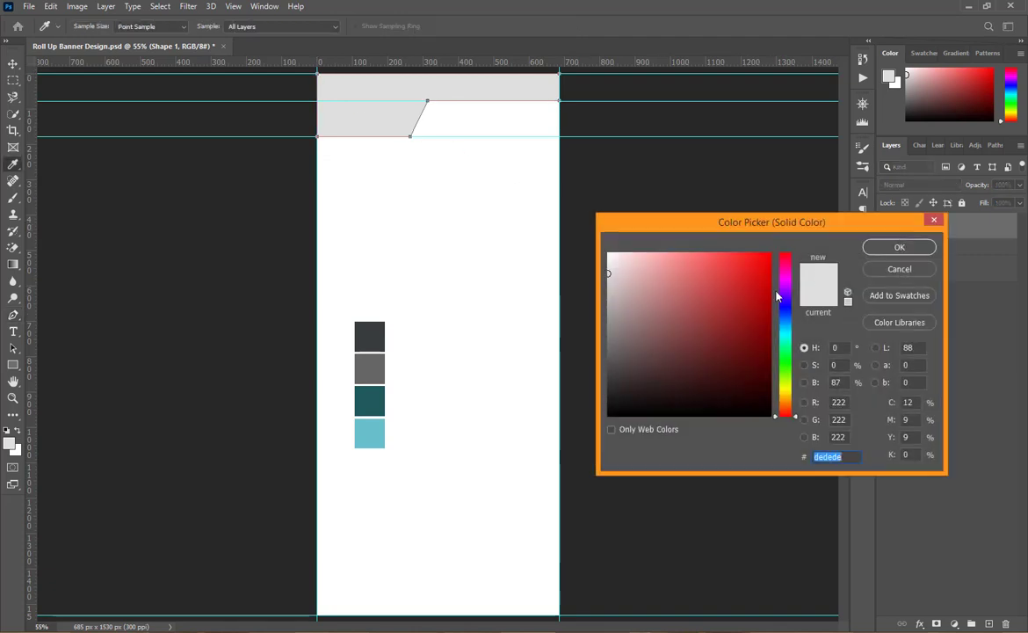
{"action": "left_click", "coordinate": [360, 337]}
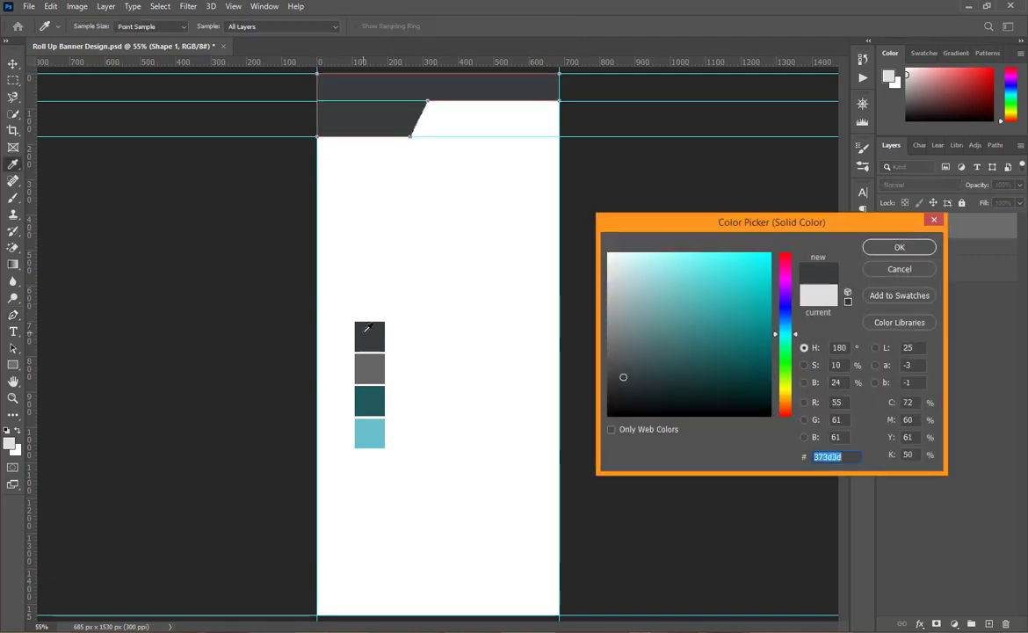
{"action": "left_click", "coordinate": [896, 252]}
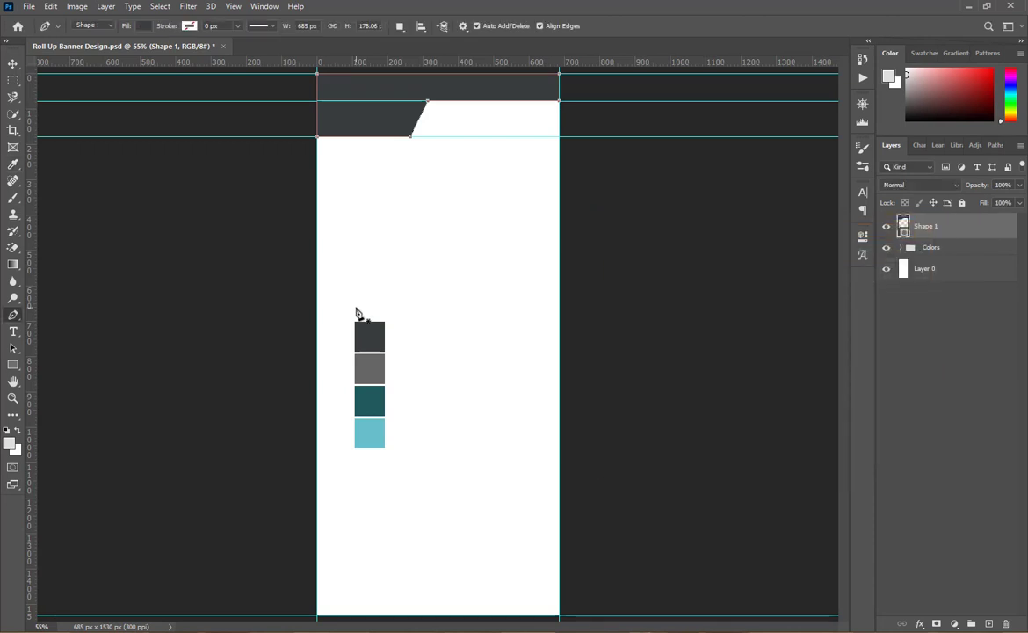
- Remove the two horizontal guides aligned with the header shape's lower edges
{"action": "left_click", "coordinate": [13, 63]}
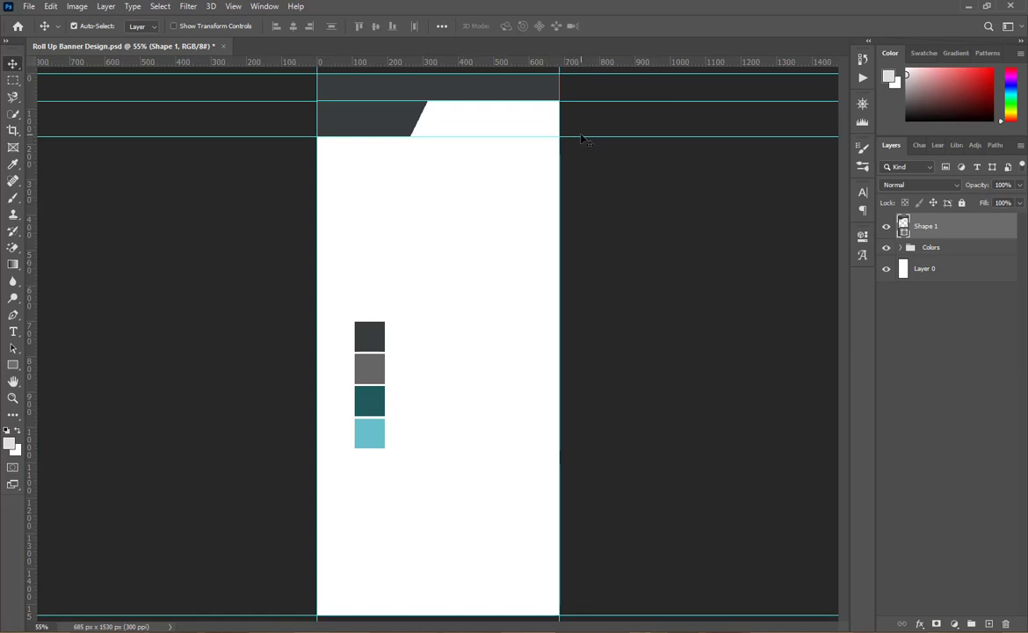
{"action": "left_click_drag", "start_coordinate": [579, 138], "coordinate": [571, 68]}
{"action": "left_click_drag", "start_coordinate": [579, 137], "coordinate": [571, 61]}
{"action": "left_click_drag", "start_coordinate": [577, 103], "coordinate": [571, 63]}
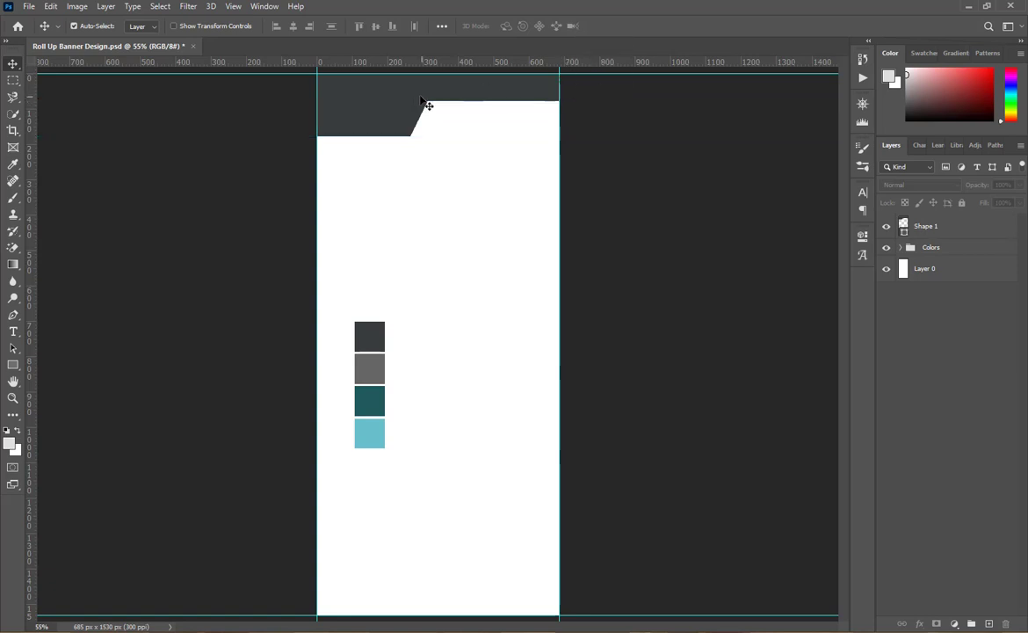
- Add the text BODYSTUDIO in black just below the header shape
{"action": "scroll", "coordinate": [427, 103], "scroll_direction": "up", "scroll_amount": 3}
{"action": "scroll", "coordinate": [672, 172], "scroll_direction": "up", "scroll_amount": 2}
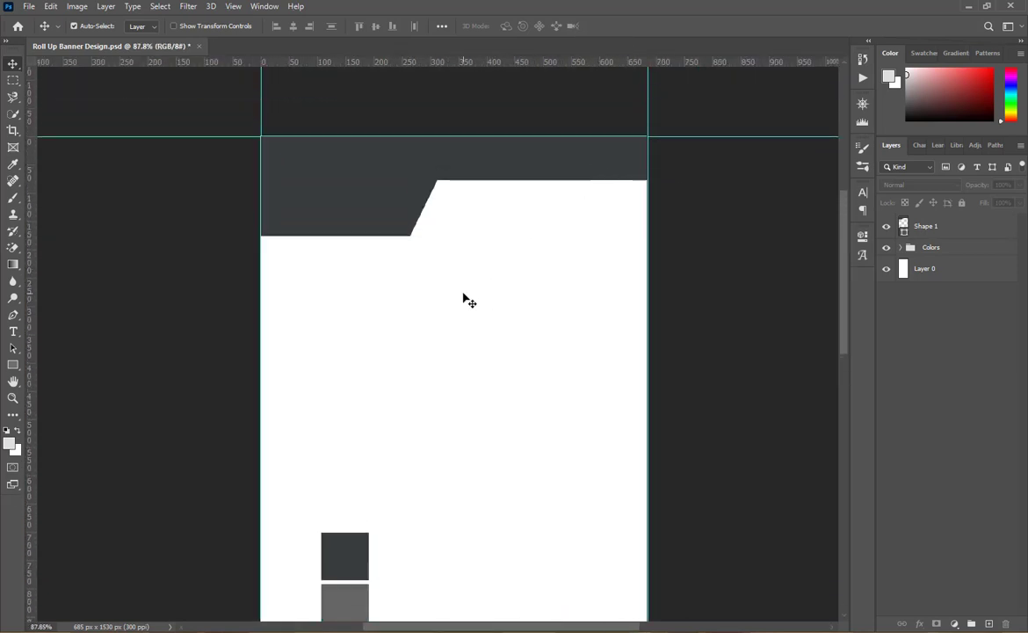
{"action": "key", "text": "t"}
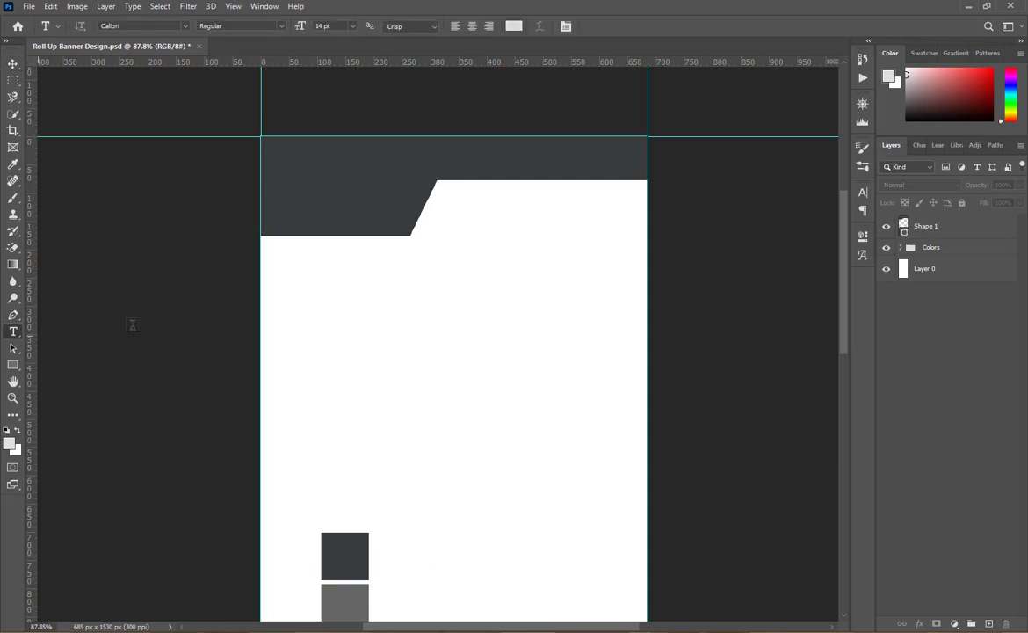
{"action": "left_click", "coordinate": [352, 266]}
{"action": "left_click", "coordinate": [514, 25]}
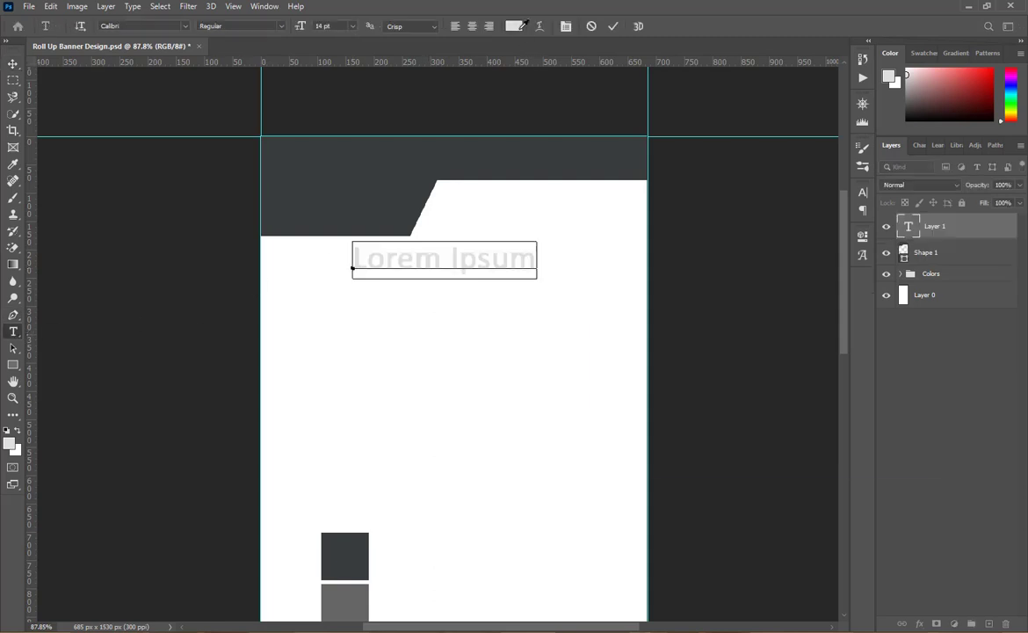
{"action": "type", "text": "ffffff"}
{"action": "left_click_drag", "start_coordinate": [718, 335], "coordinate": [576, 430]}
{"action": "left_click", "coordinate": [885, 252]}
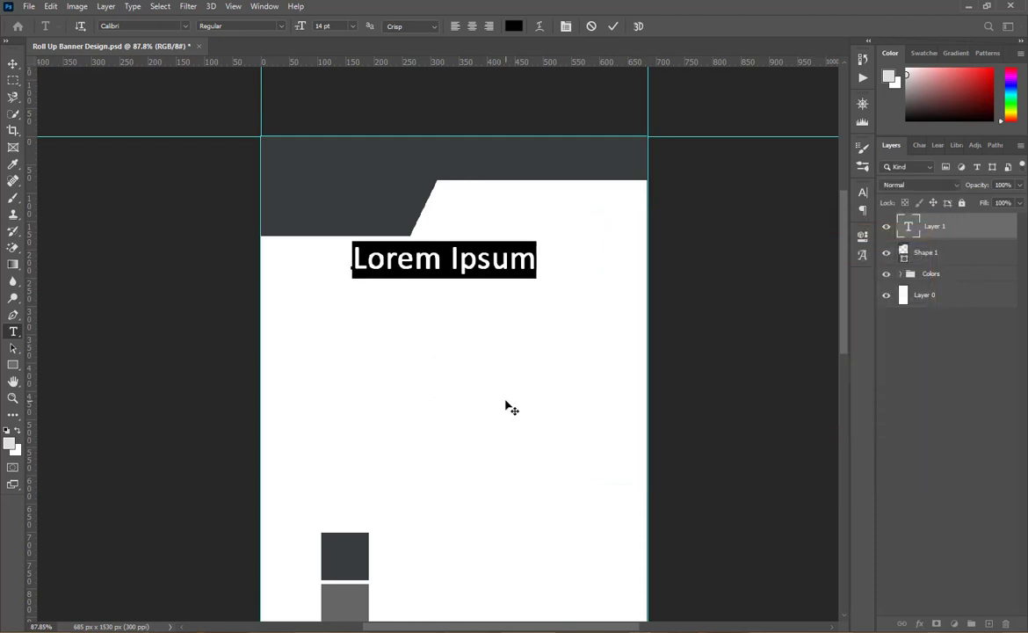
{"action": "type", "text": "BOD"}
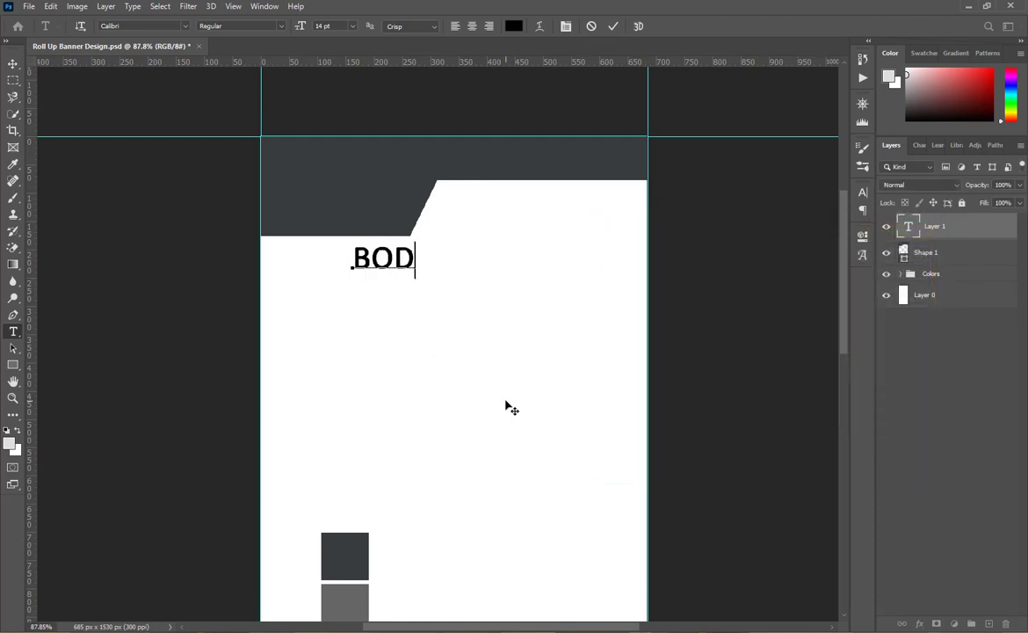
{"action": "type", "text": "YST"}
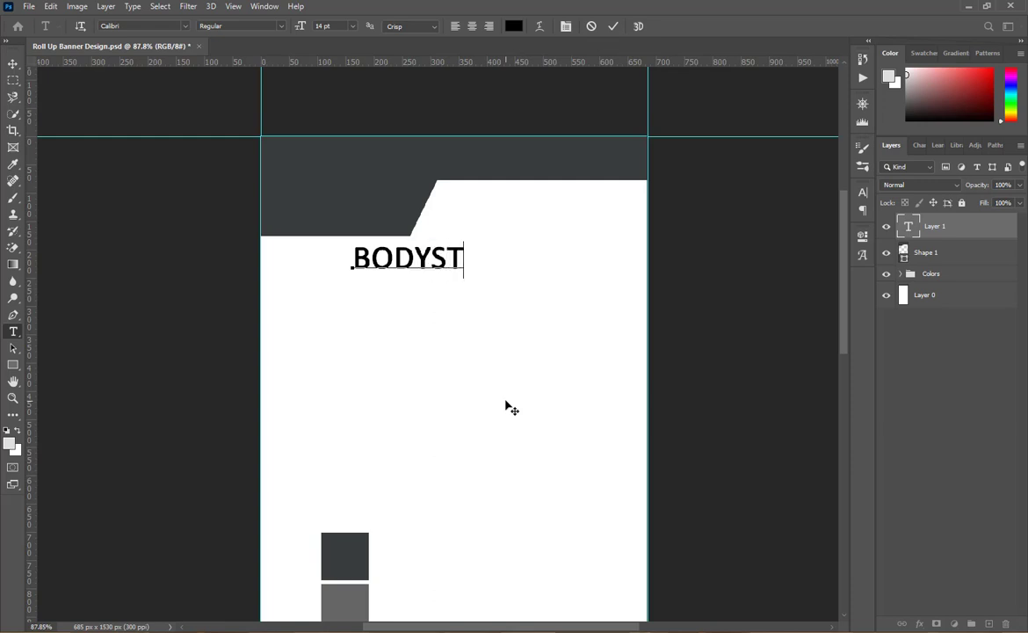
{"action": "type", "text": "UDIO"}
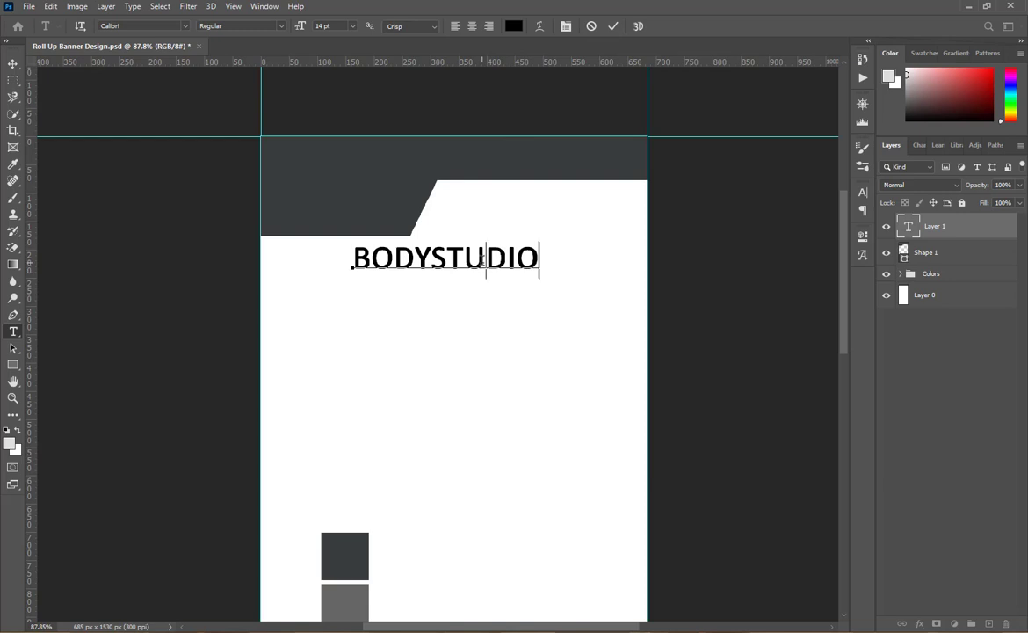
- Set the whole BODYSTUDIO text to the Calibri font in Bold style
{"action": "double_click", "coordinate": [489, 256]}
{"action": "left_click", "coordinate": [863, 202]}
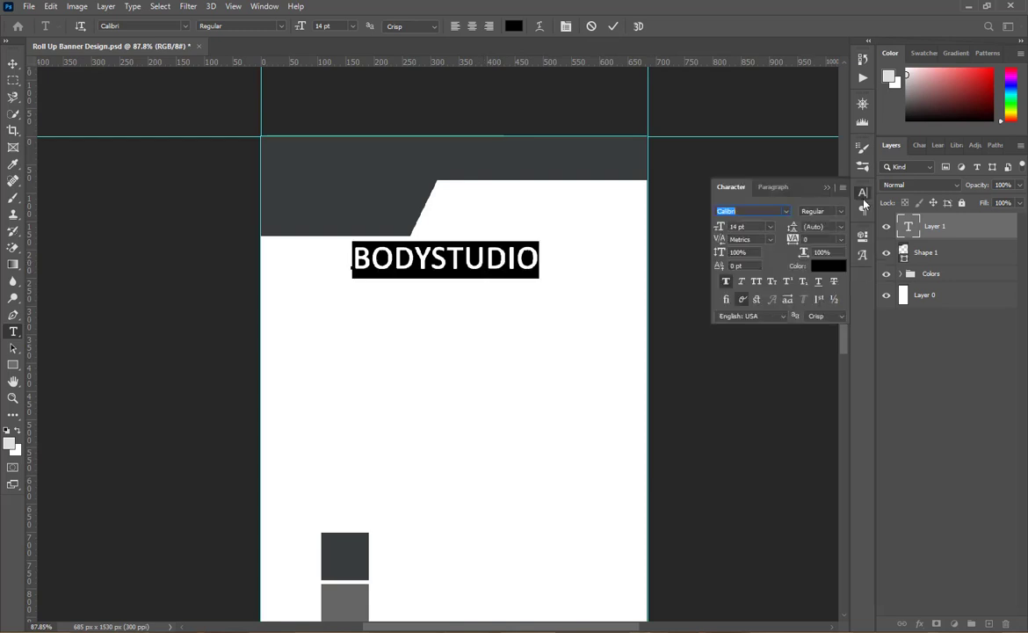
{"action": "left_click", "coordinate": [788, 214]}
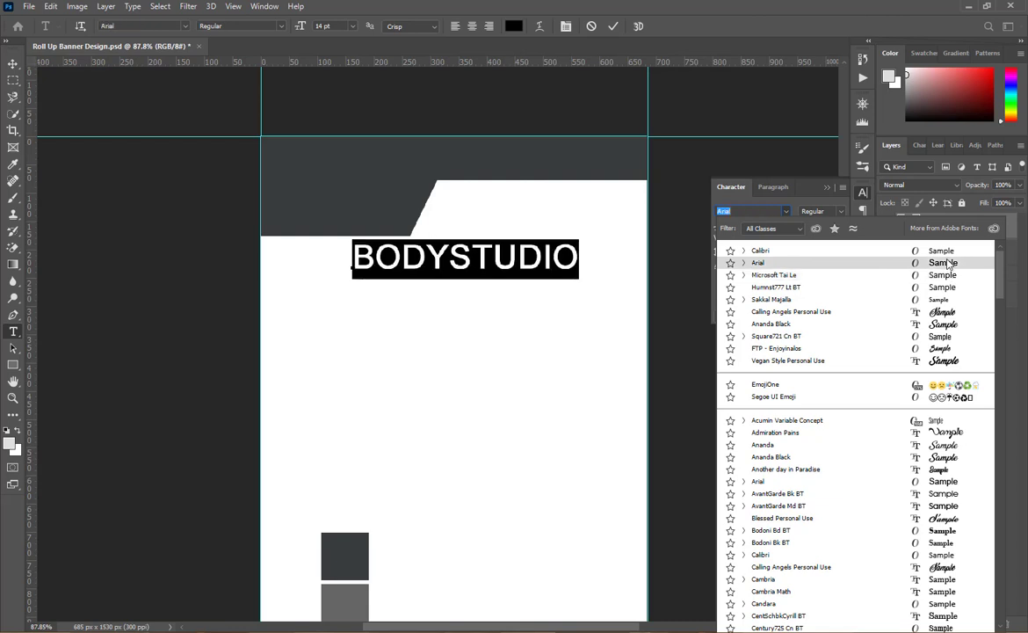
{"action": "left_click", "coordinate": [946, 254]}
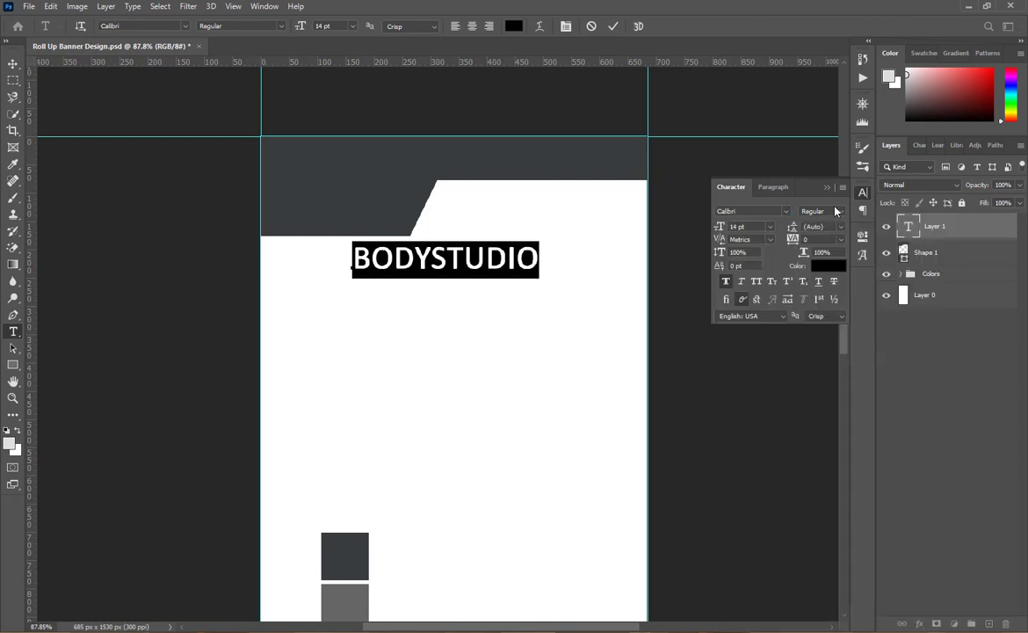
{"action": "left_click", "coordinate": [836, 211]}
{"action": "left_click", "coordinate": [847, 266]}
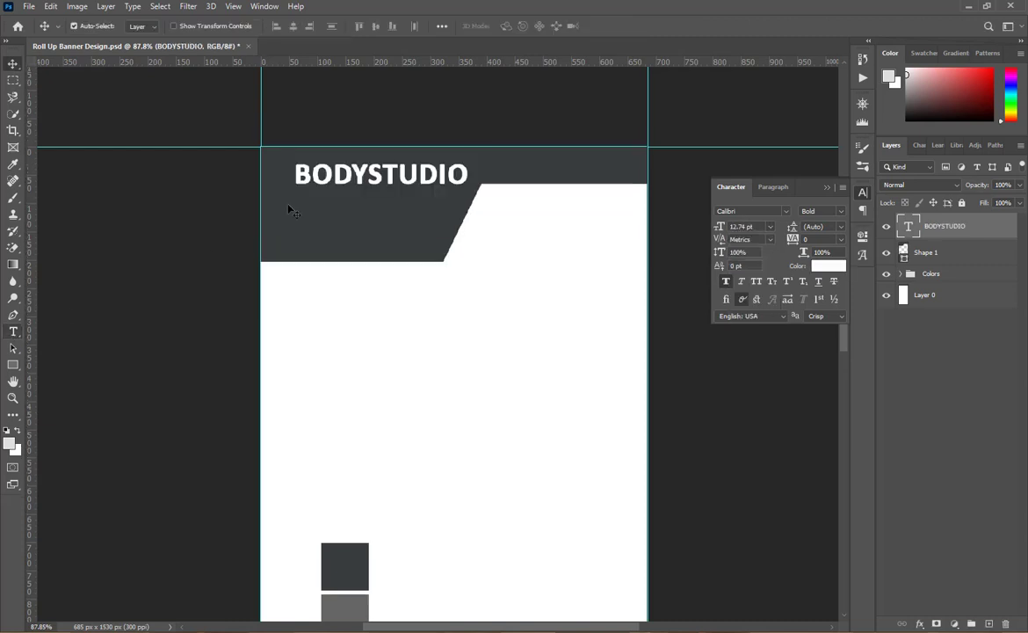
- Duplicate the BODYSTUDIO text directly below the original and replace the copy's wording with COMPANY SLOGAN HERE
{"action": "left_click_drag", "start_coordinate": [376, 177], "coordinate": [376, 212]}
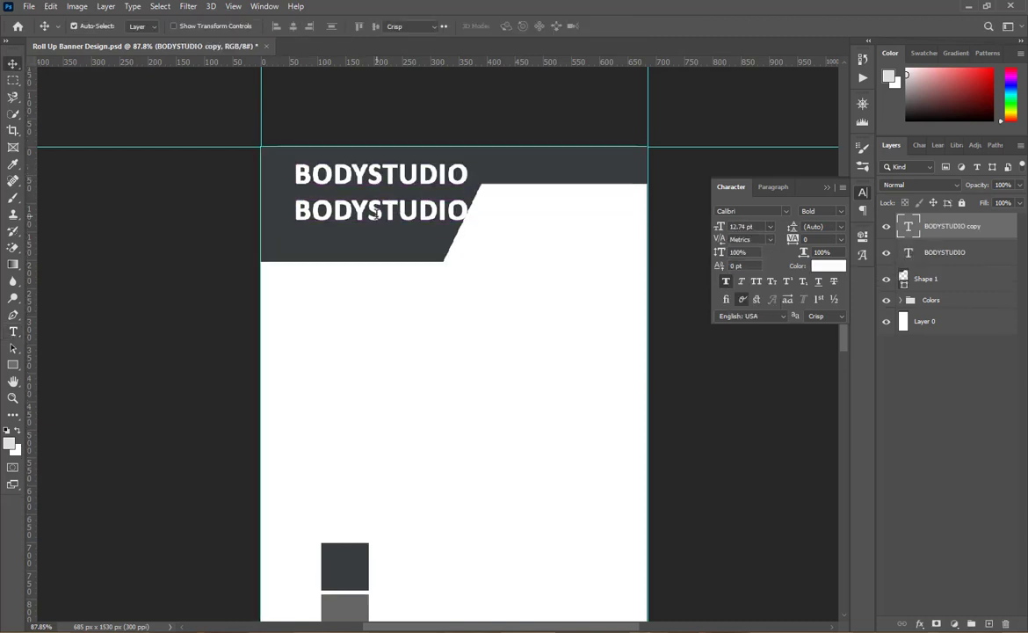
{"action": "double_click", "coordinate": [376, 212]}
{"action": "type", "text": "CO"}
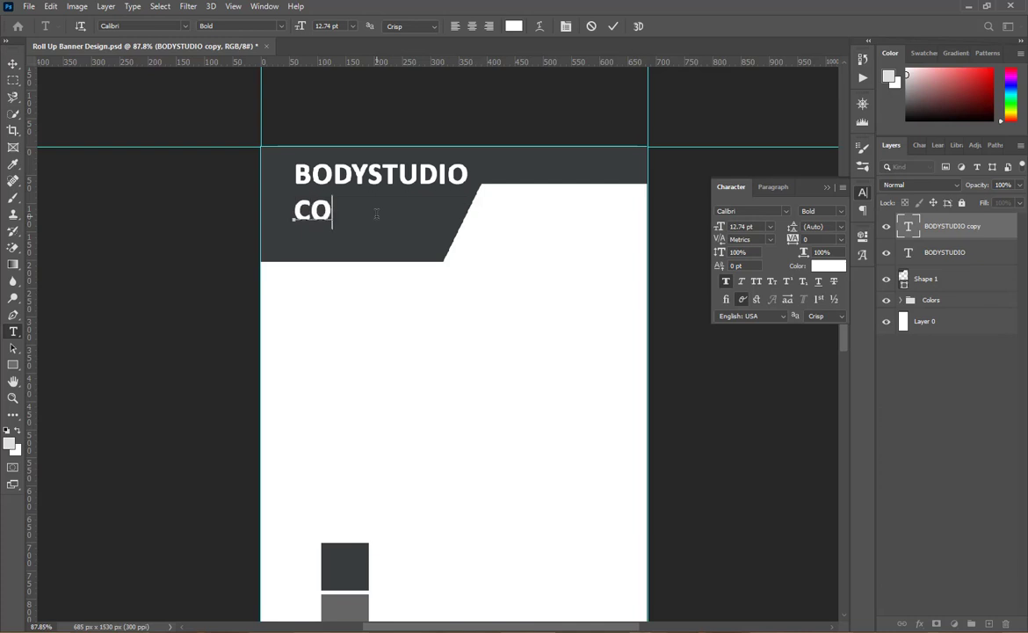
{"action": "type", "text": "MPAN"}
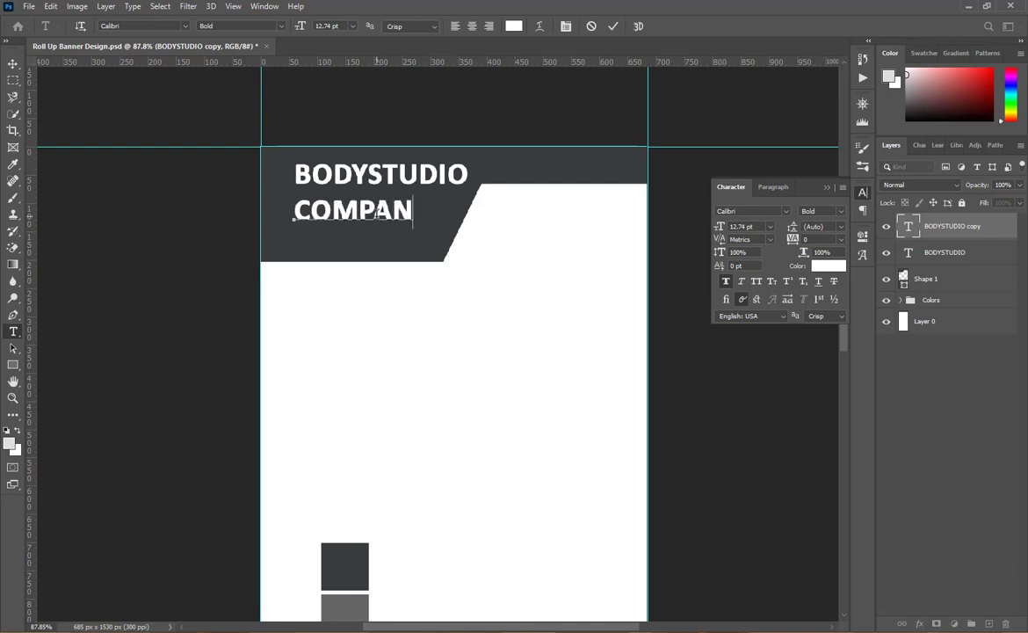
{"action": "type", "text": "Y SL"}
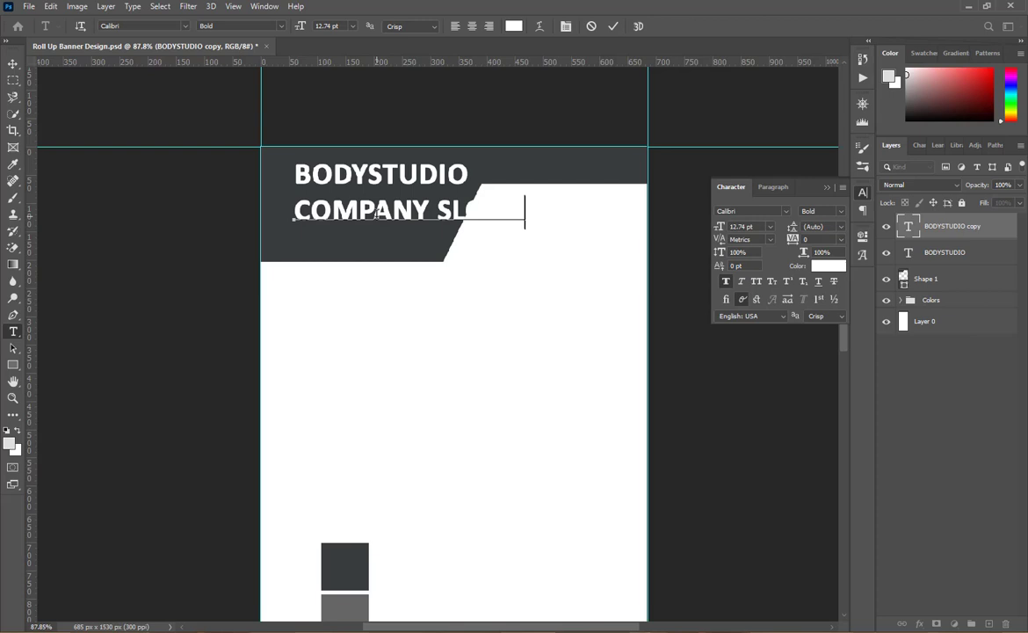
{"action": "type", "text": "OGAN"}
{"action": "type", "text": " HERE"}
- Recolour the whole slogan text with the grey sampled from the second colour swatch
{"action": "key", "text": "ctrl+a"}
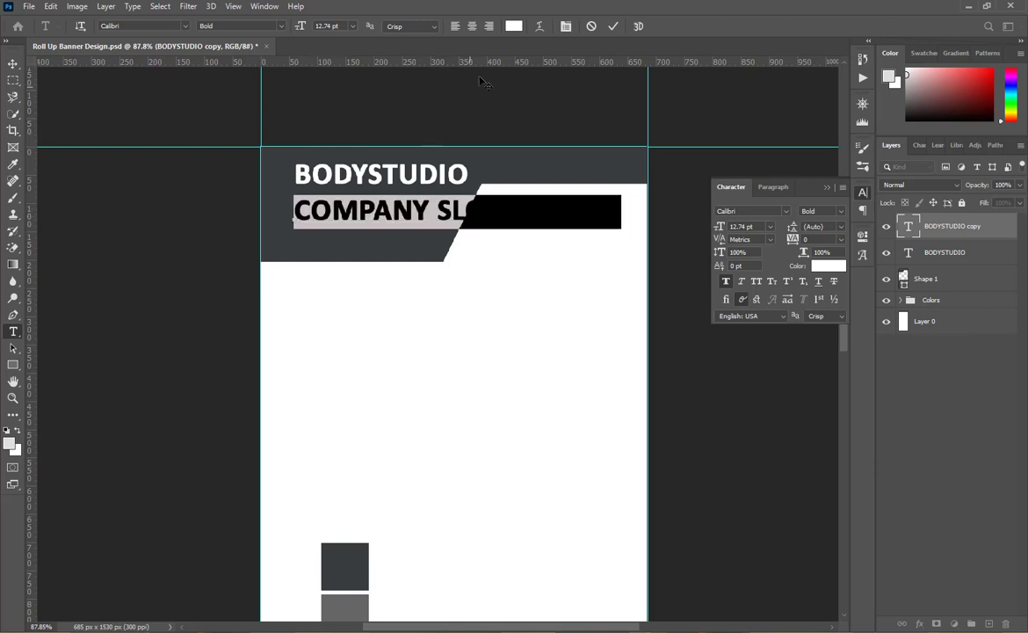
{"action": "left_click", "coordinate": [517, 26]}
{"action": "left_click", "coordinate": [353, 569]}
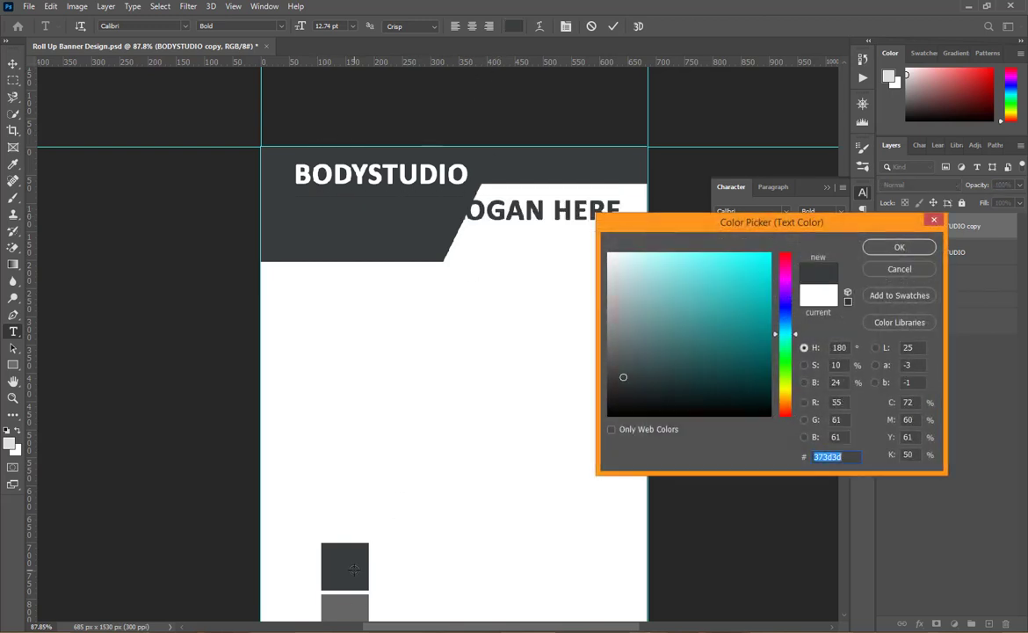
{"action": "left_click", "coordinate": [342, 601]}
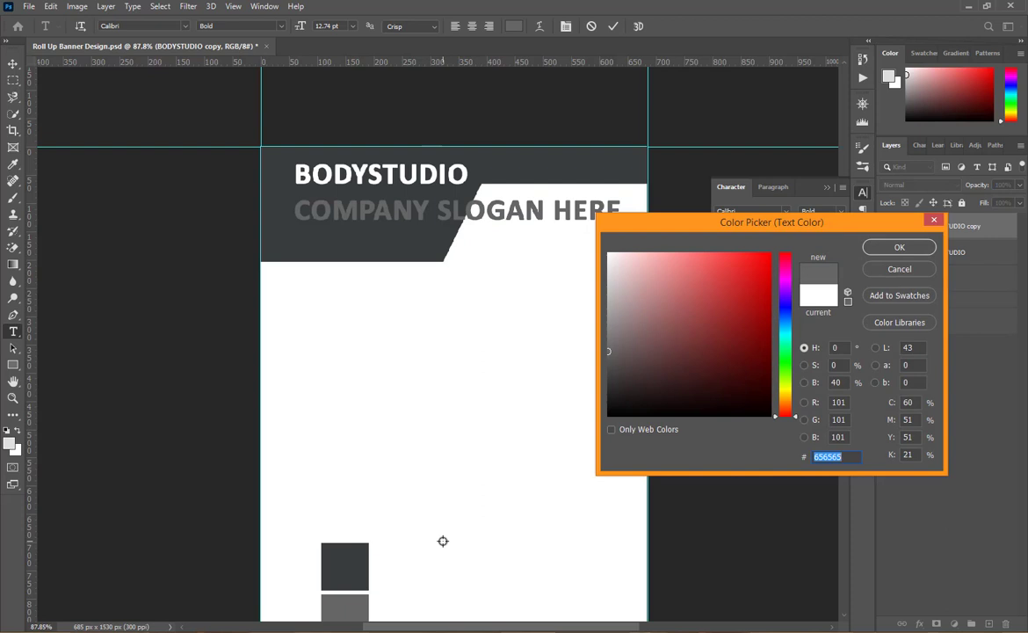
{"action": "scroll", "coordinate": [443, 541], "scroll_direction": "down", "scroll_amount": 2}
{"action": "scroll", "coordinate": [443, 535], "scroll_direction": "up", "scroll_amount": 1}
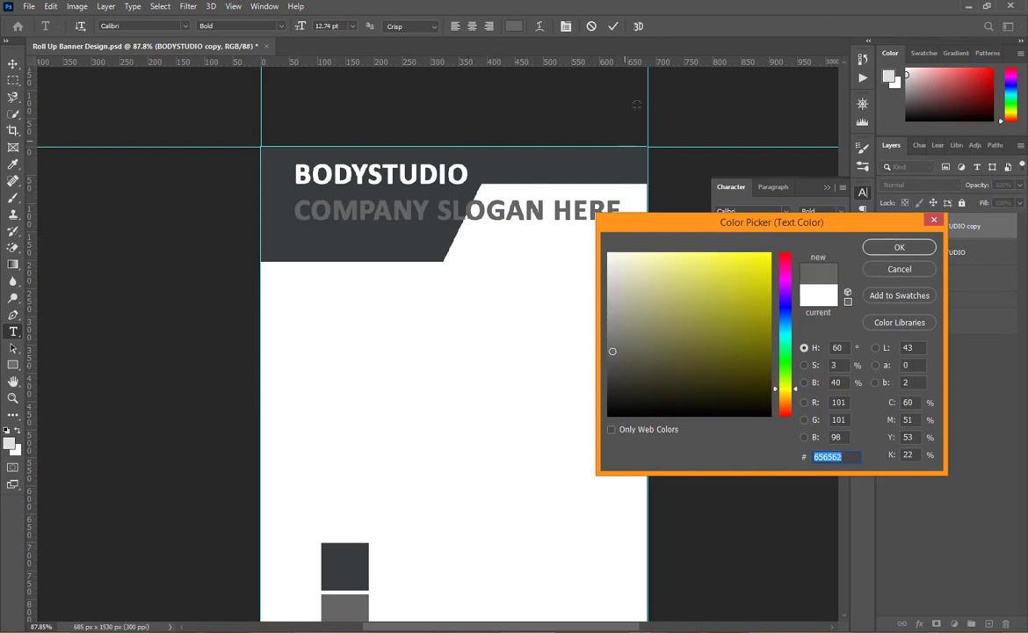
{"action": "left_click", "coordinate": [614, 31]}
{"action": "left_click", "coordinate": [918, 249]}
{"action": "left_click", "coordinate": [615, 28]}
{"action": "key", "text": "v"}
{"action": "scroll", "coordinate": [411, 445], "scroll_direction": "down", "scroll_amount": 2}
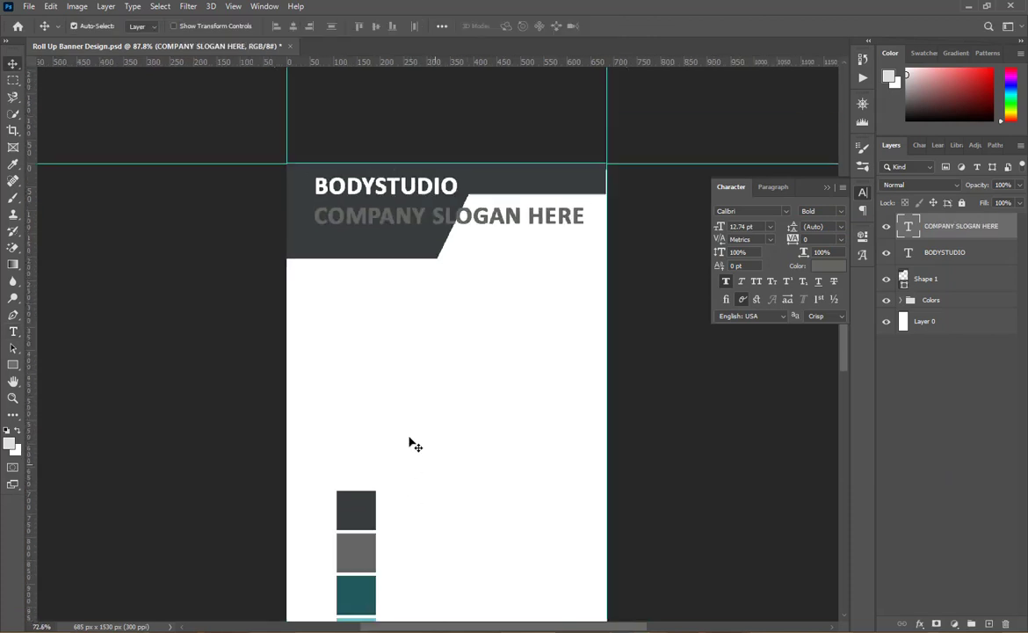
- Recolour the slogan text bright turquoise #18bbc9, starting from the light blue swatch and choosing a more saturated shade
{"action": "double_click", "coordinate": [373, 215]}
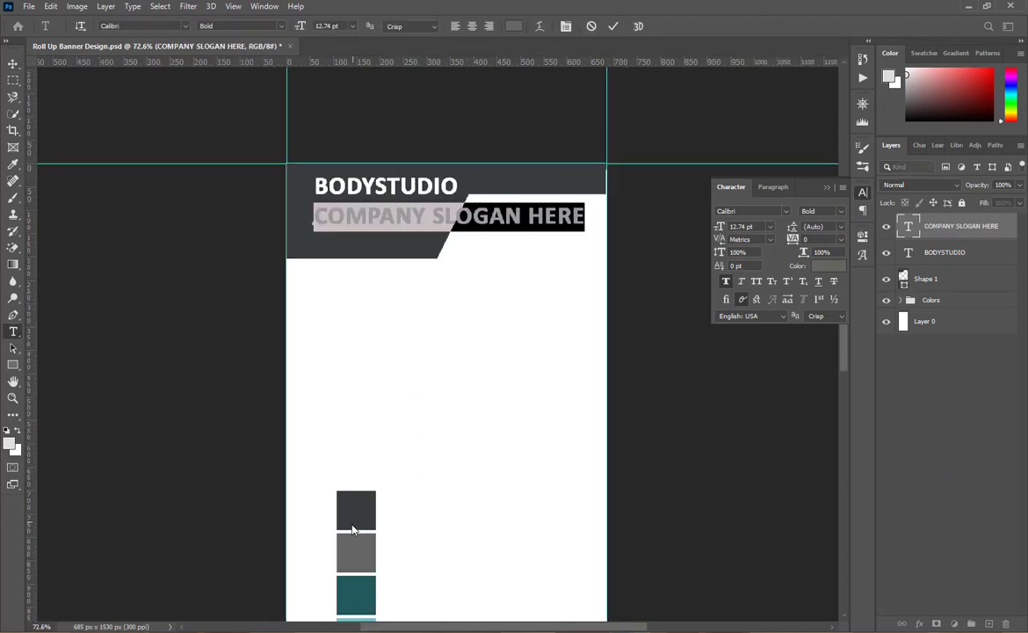
{"action": "left_click", "coordinate": [514, 26]}
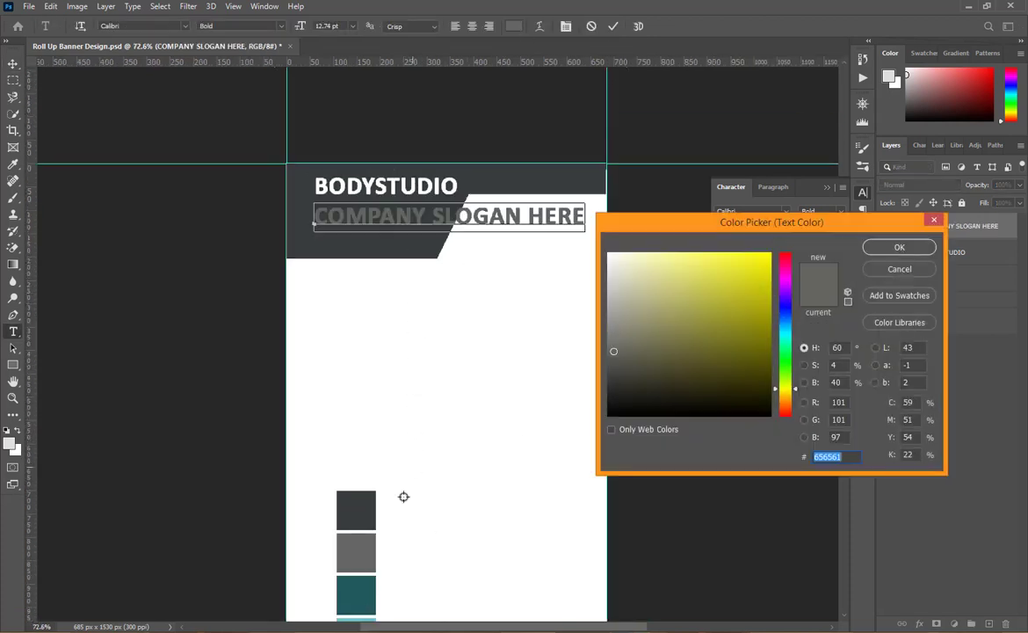
{"action": "left_click", "coordinate": [355, 618]}
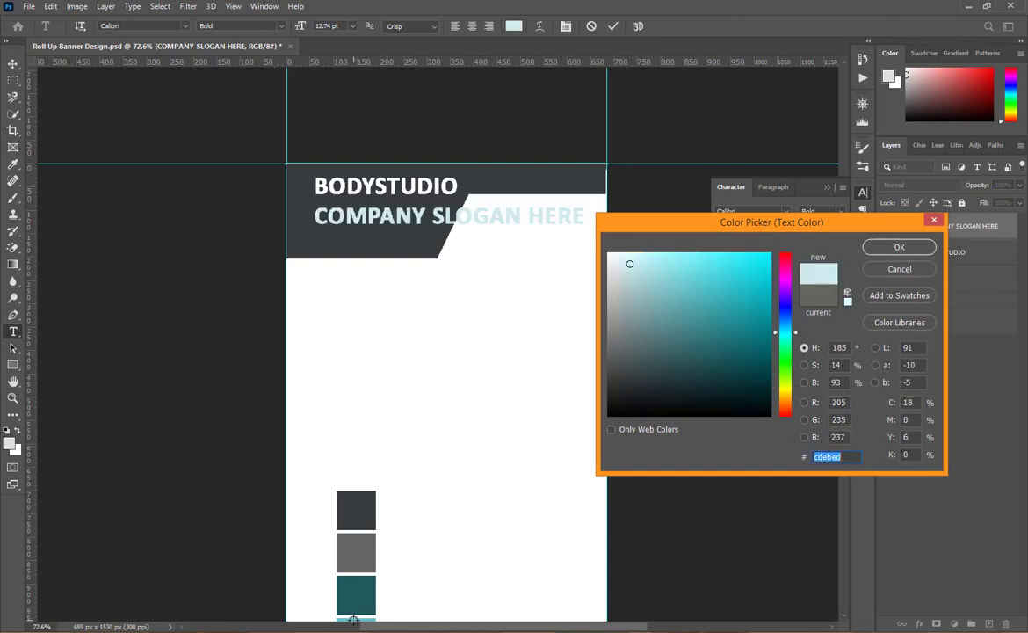
{"action": "left_click", "coordinate": [352, 601]}
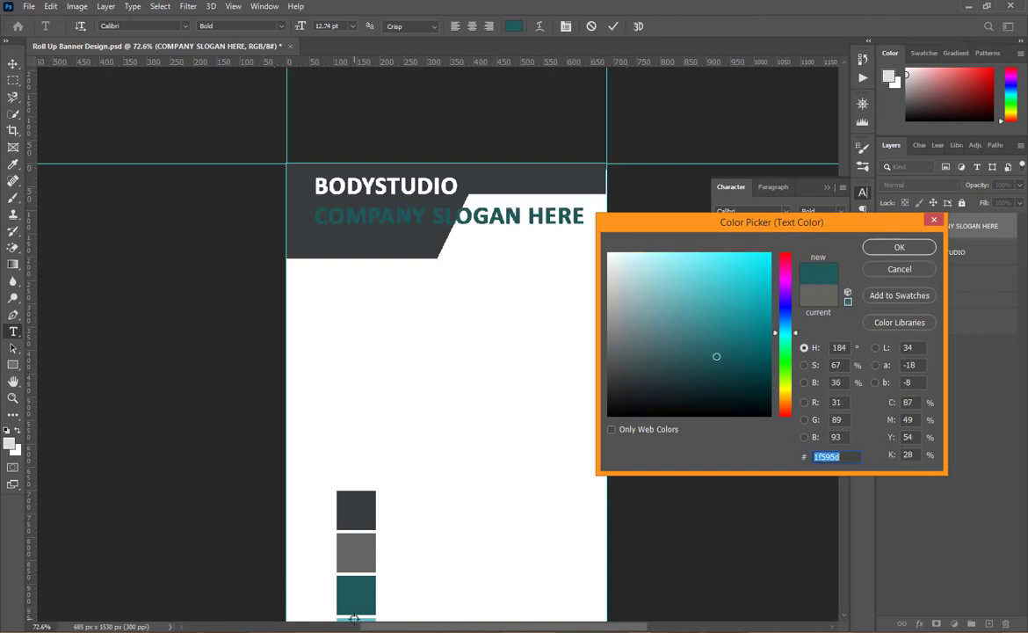
{"action": "left_click", "coordinate": [354, 619]}
{"action": "mouse_move", "coordinate": [720, 295]}
{"action": "left_mouse_down"}
{"action": "mouse_move", "coordinate": [760, 288]}
{"action": "mouse_move", "coordinate": [751, 288]}
{"action": "left_mouse_up"}
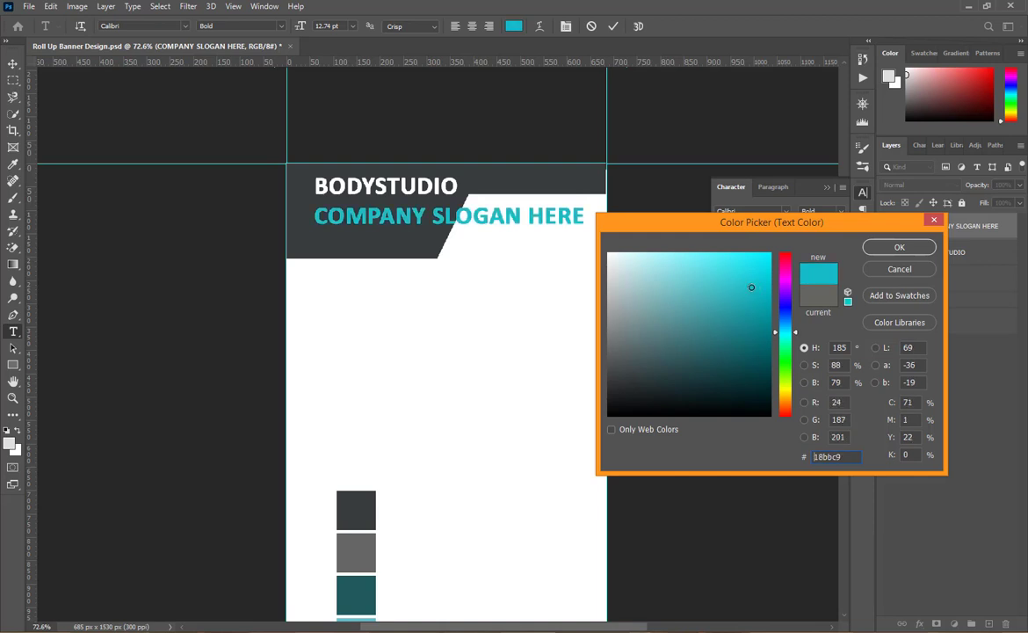
{"action": "left_click", "coordinate": [907, 251]}
{"action": "left_click", "coordinate": [614, 27]}
{"action": "key", "text": "v"}
- Scale the slogan text down to about 5.84 pt and nudge it up closer beneath BODYSTUDIO
{"action": "key", "text": "ctrl+t"}
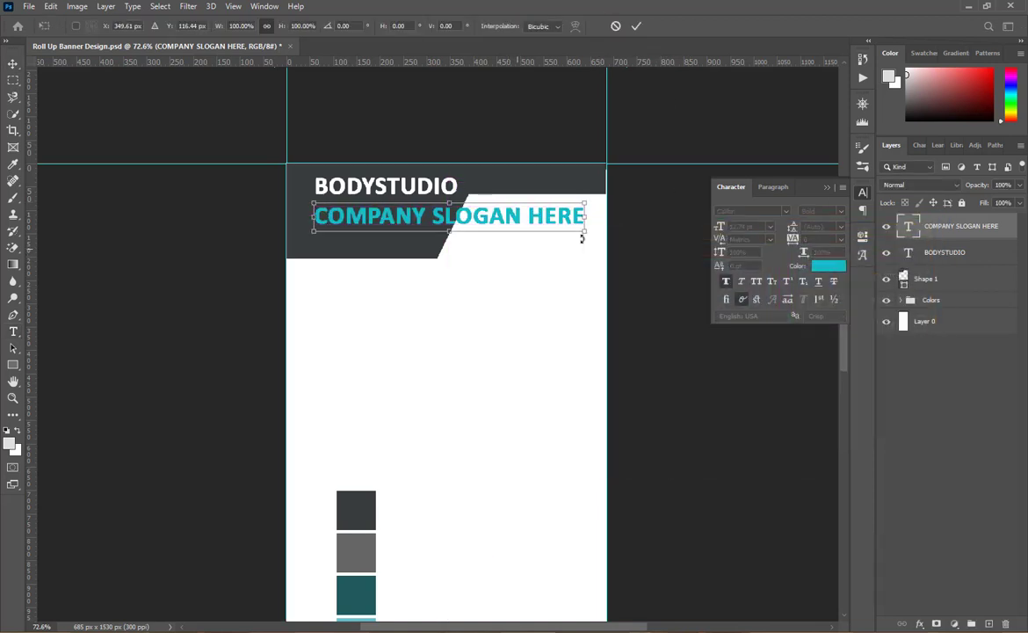
{"action": "left_click_drag", "start_coordinate": [581, 217], "coordinate": [444, 206]}
{"action": "left_click", "coordinate": [637, 25]}
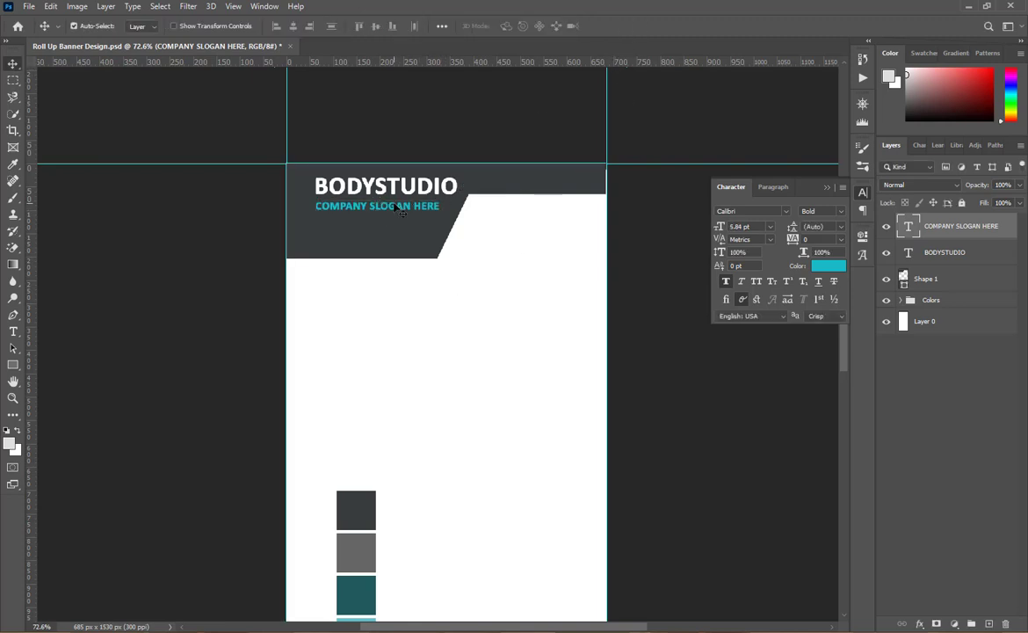
{"action": "key", "text": "Up"}
{"action": "key", "text": "Up"}
{"action": "key", "text": "Up"}
{"action": "key", "text": "Up"}
{"action": "key", "text": "Up"}
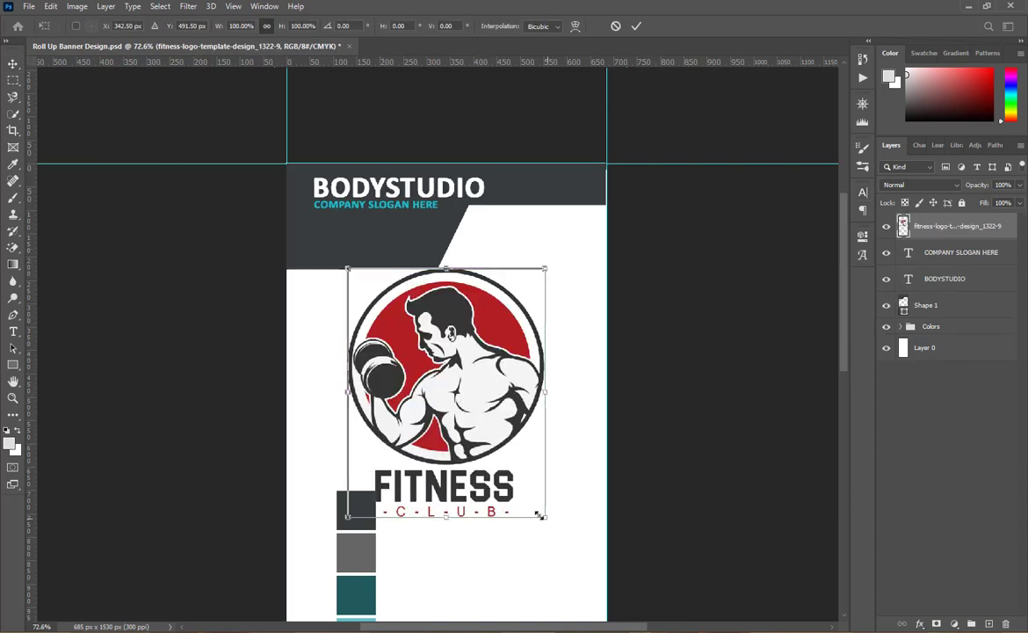
- Shrink the placed fitness logo into the left end of the header and shift the brand name and slogan to its right
{"action": "left_click_drag", "start_coordinate": [539, 514], "coordinate": [452, 450]}
{"action": "left_click_drag", "start_coordinate": [444, 388], "coordinate": [320, 202]}
{"action": "left_click", "coordinate": [636, 26]}
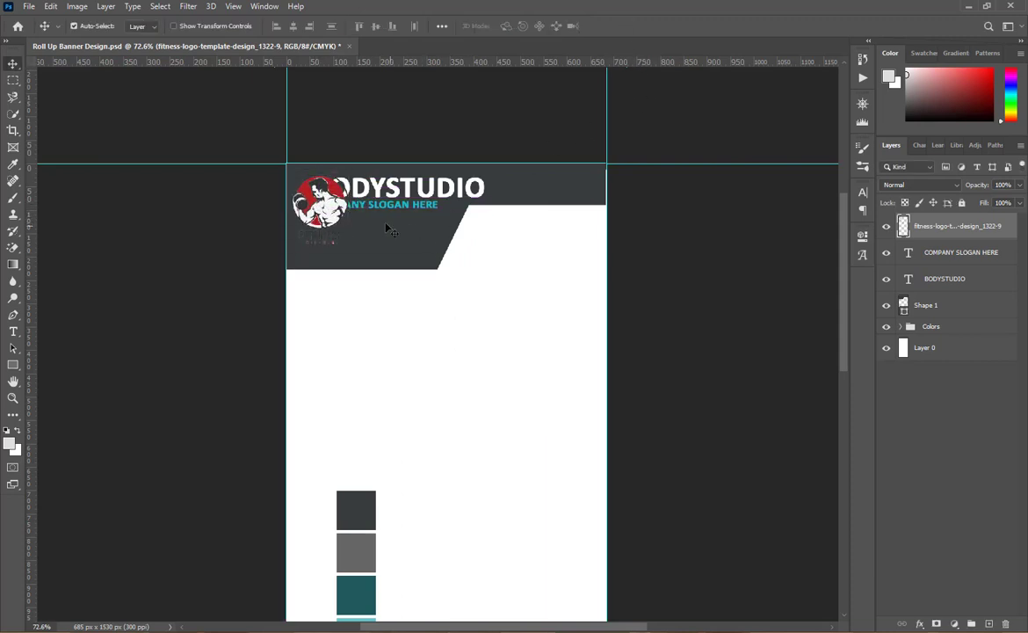
{"action": "left_click_drag", "start_coordinate": [397, 199], "coordinate": [459, 204]}
- Enlarge the fitness logo to about 133% so it fills the height of the header's left part
{"action": "left_click", "coordinate": [324, 226]}
{"action": "key", "text": "ctrl+t"}
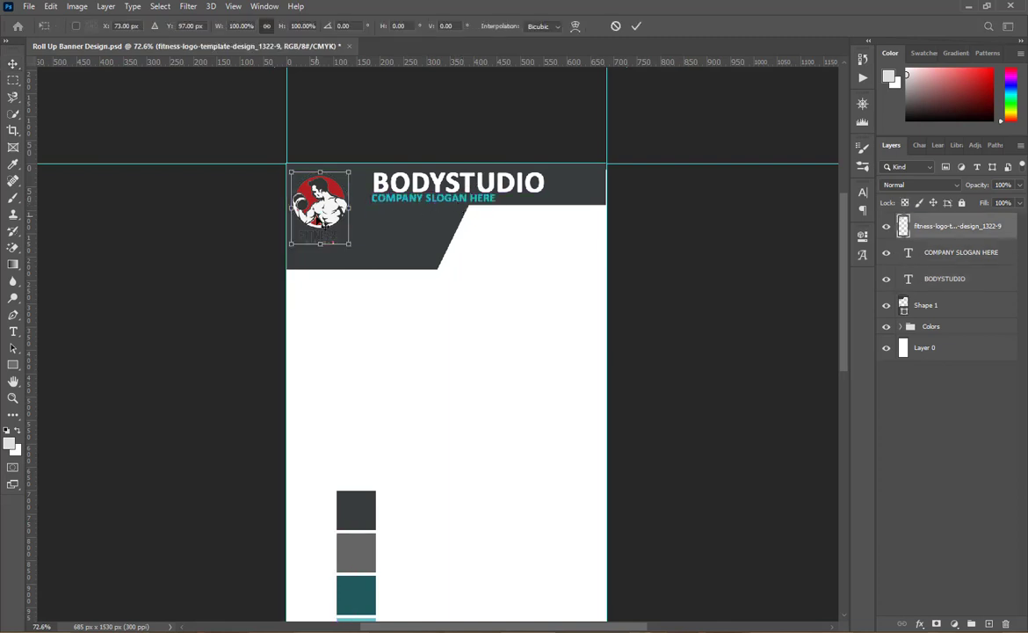
{"action": "left_click_drag", "start_coordinate": [350, 245], "coordinate": [366, 263]}
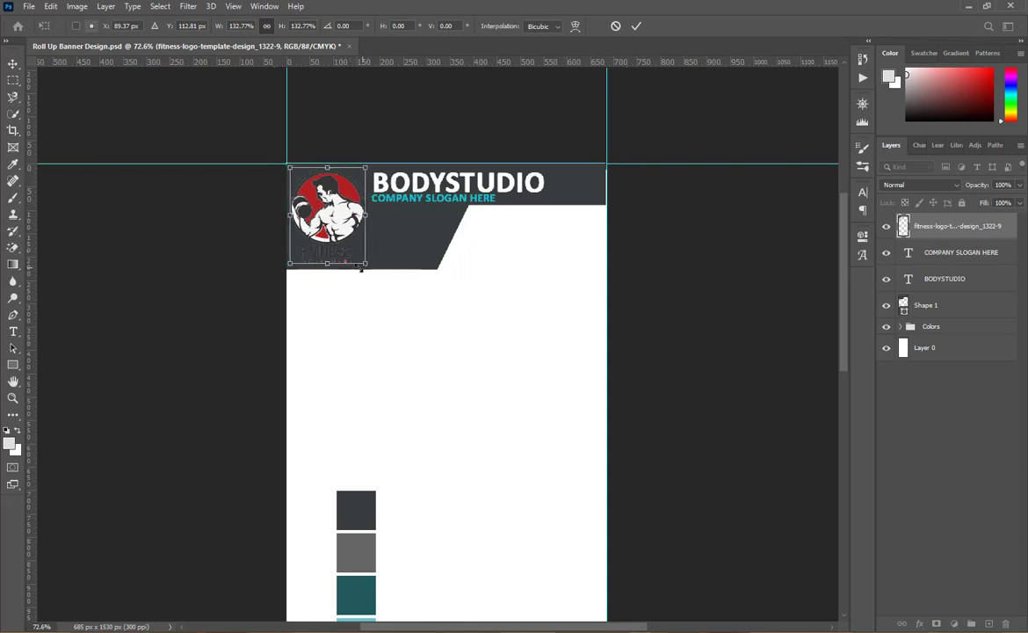
{"action": "left_click", "coordinate": [637, 25]}
- Add a 6 px white outside stroke to the fitness logo layer, leaving Drop Shadow and Color Overlay off
{"action": "right_click", "coordinate": [961, 228]}
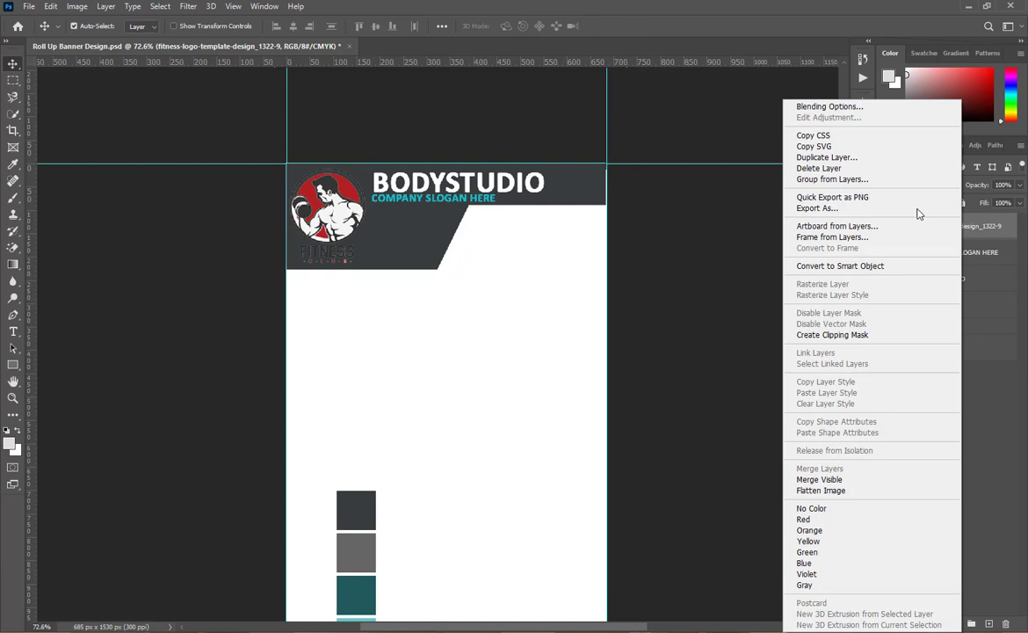
{"action": "left_click", "coordinate": [800, 102]}
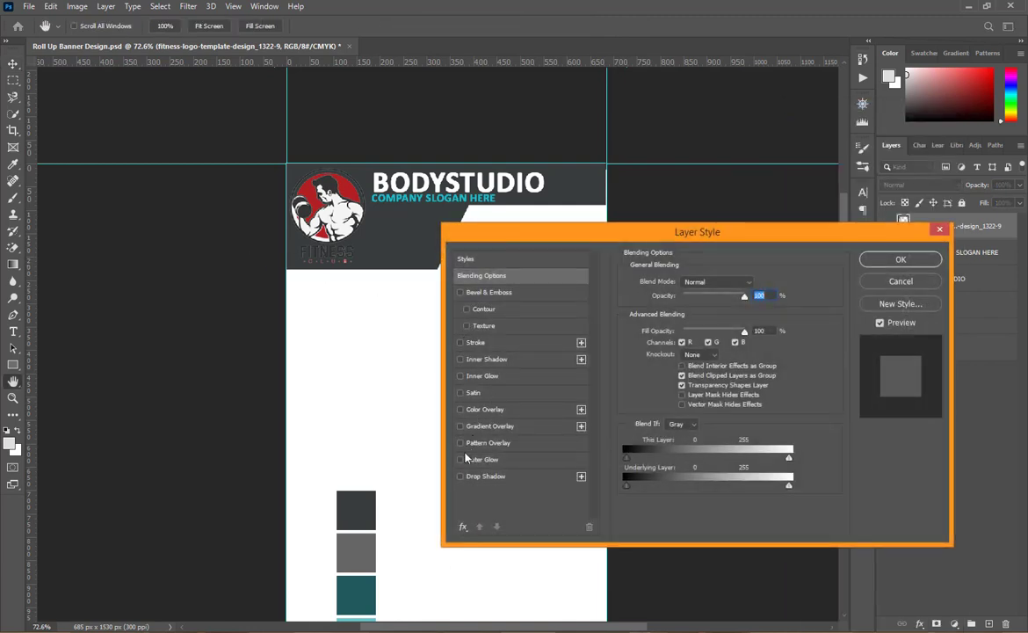
{"action": "left_click", "coordinate": [462, 479]}
{"action": "left_click", "coordinate": [462, 479]}
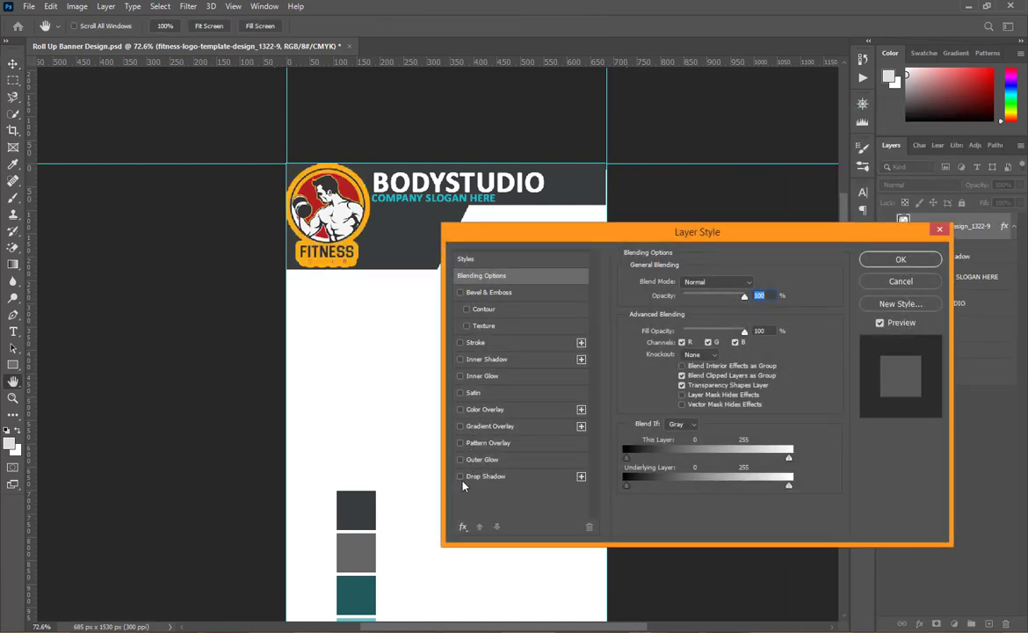
{"action": "left_click", "coordinate": [460, 409]}
{"action": "left_click", "coordinate": [460, 409]}
{"action": "left_click", "coordinate": [458, 343]}
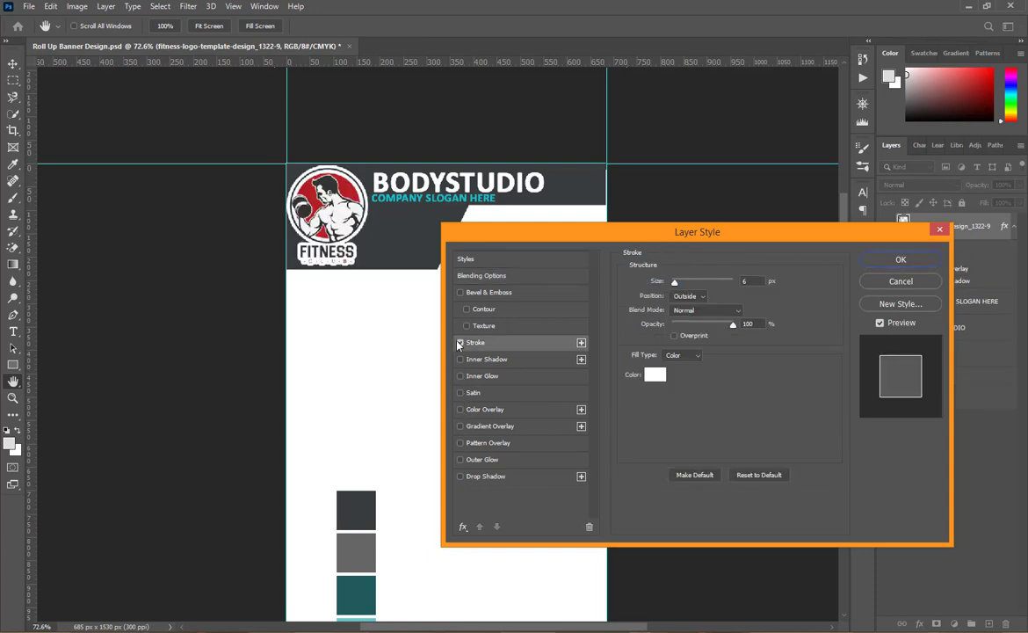
- Try the grey swatch #656565 as the logo's stroke colour, return it to white #ffffff and apply the layer style
{"action": "left_click", "coordinate": [661, 382]}
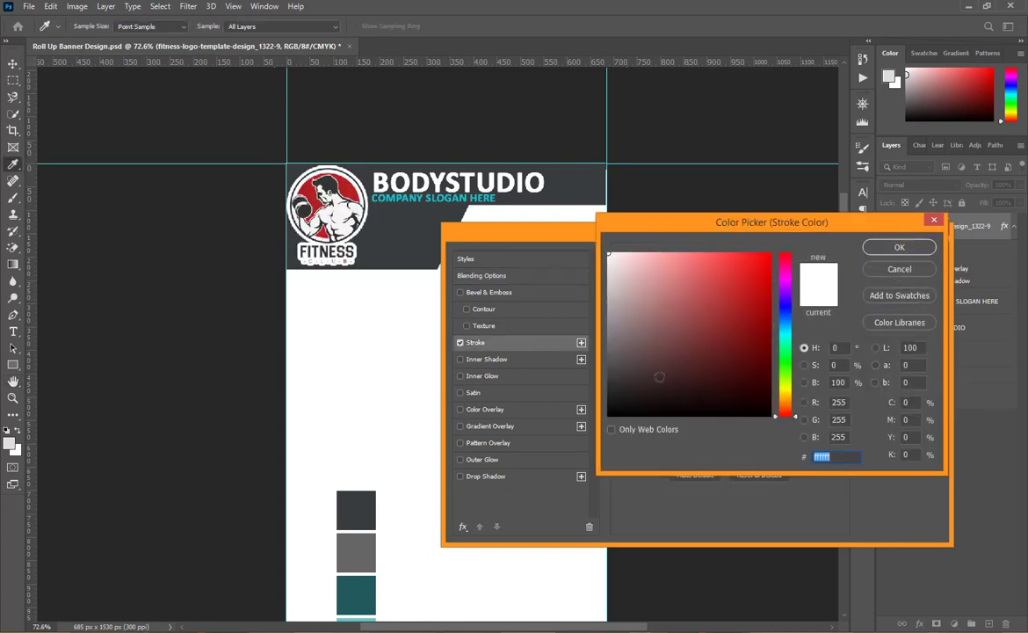
{"action": "left_click", "coordinate": [608, 336]}
{"action": "left_click", "coordinate": [369, 543]}
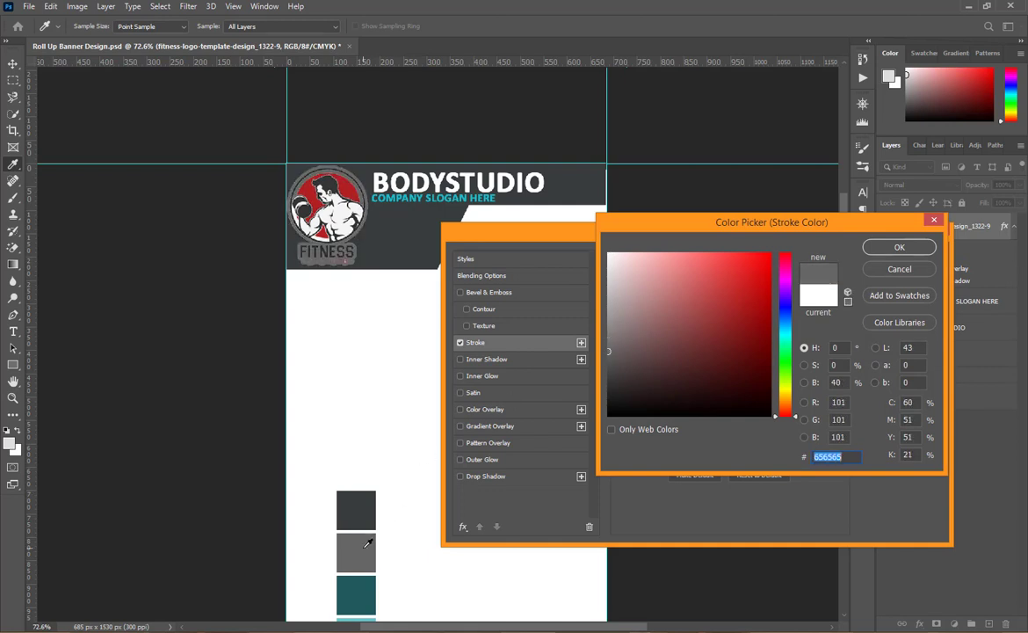
{"action": "type", "text": "ffffff"}
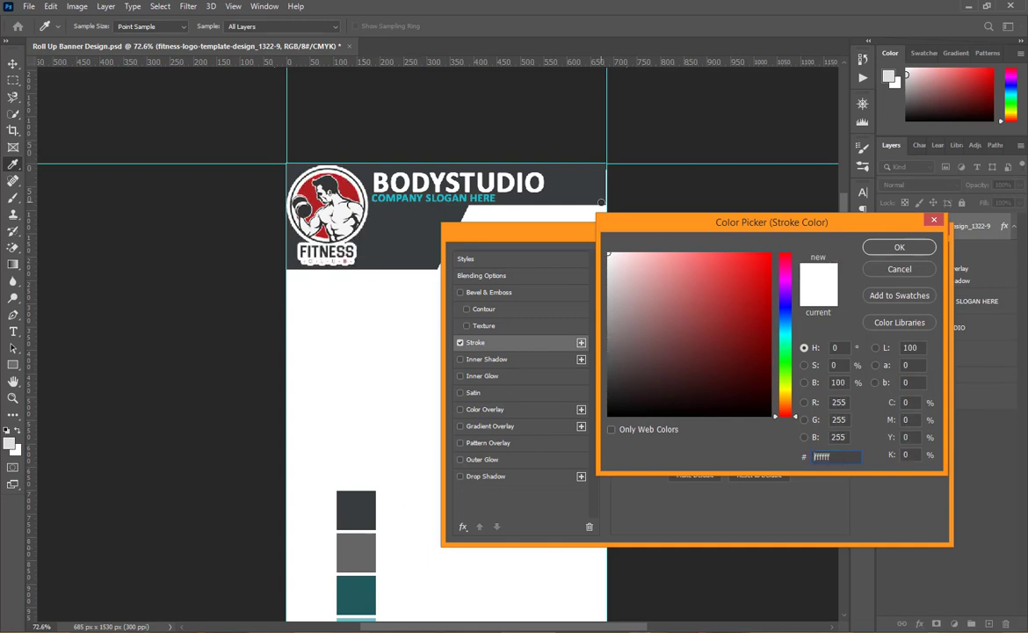
{"action": "left_click", "coordinate": [899, 247]}
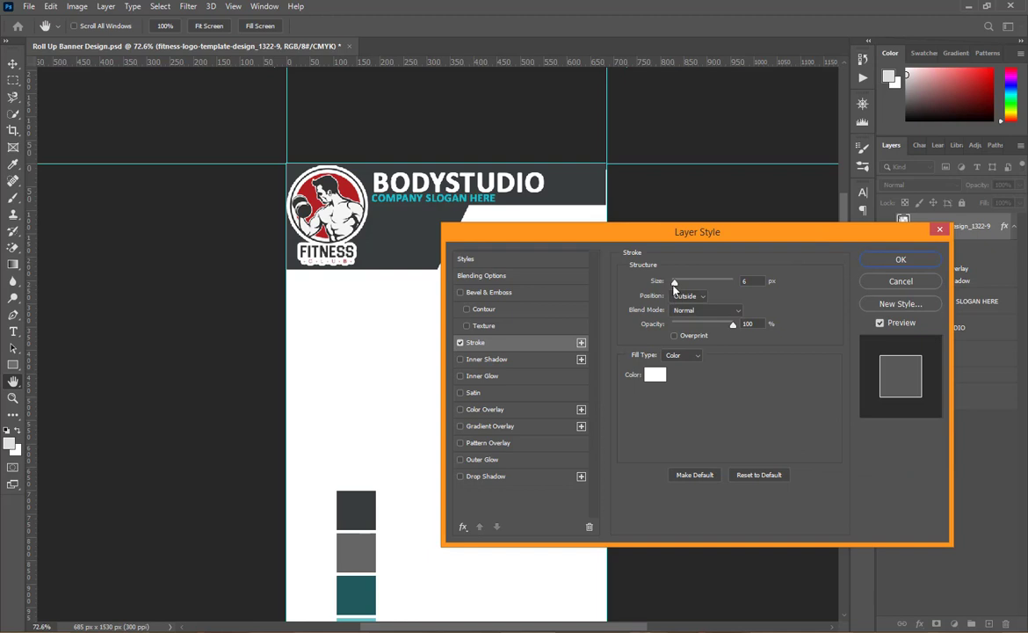
{"action": "left_click", "coordinate": [900, 259]}
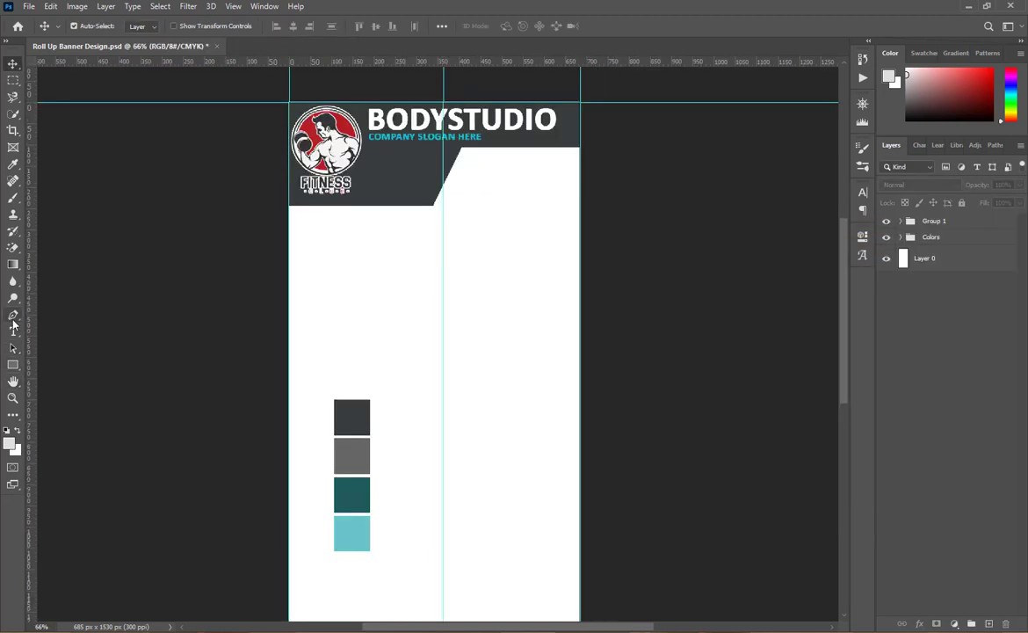
- Draw a light grey angled shape with the Pen tool, about 685 x 1047 px, from mid-banner down past the lower edge
{"action": "left_click", "coordinate": [13, 315]}
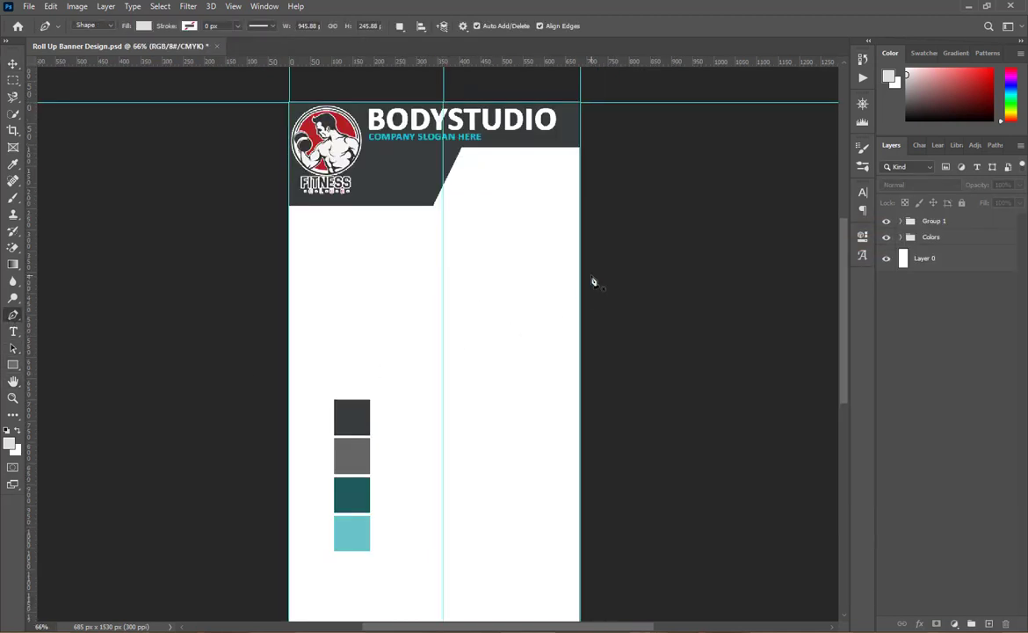
{"action": "left_click", "coordinate": [580, 354]}
{"action": "left_click", "coordinate": [545, 413]}
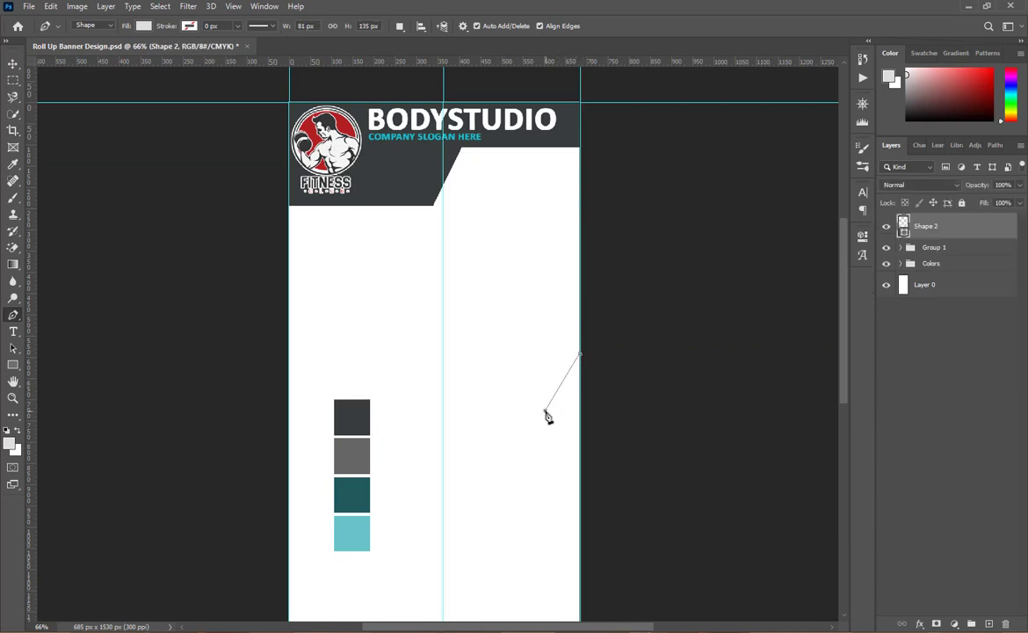
{"action": "left_click", "coordinate": [443, 416]}
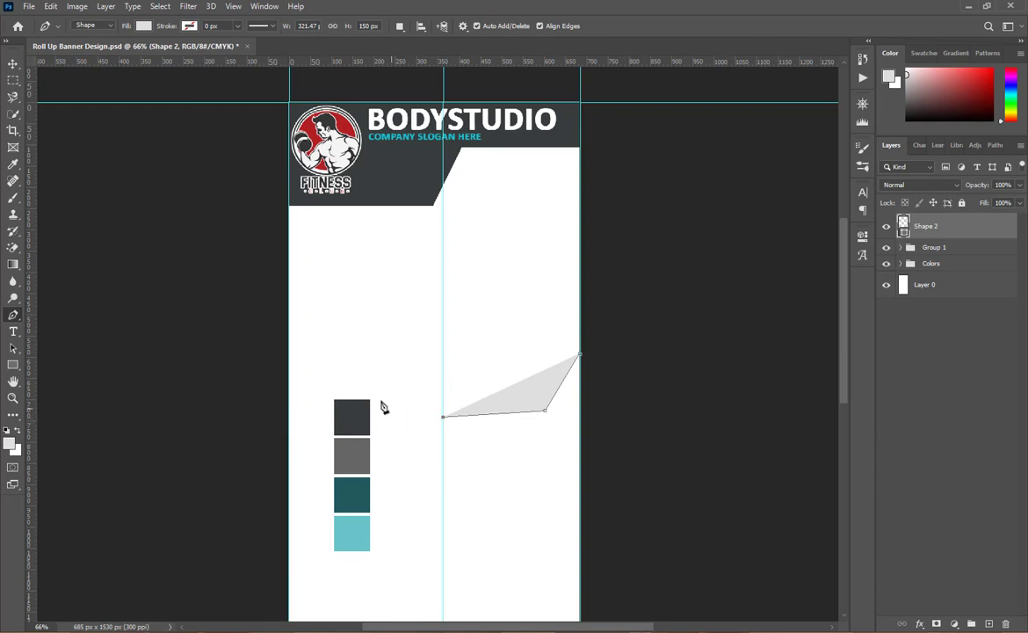
{"action": "left_click", "coordinate": [291, 320]}
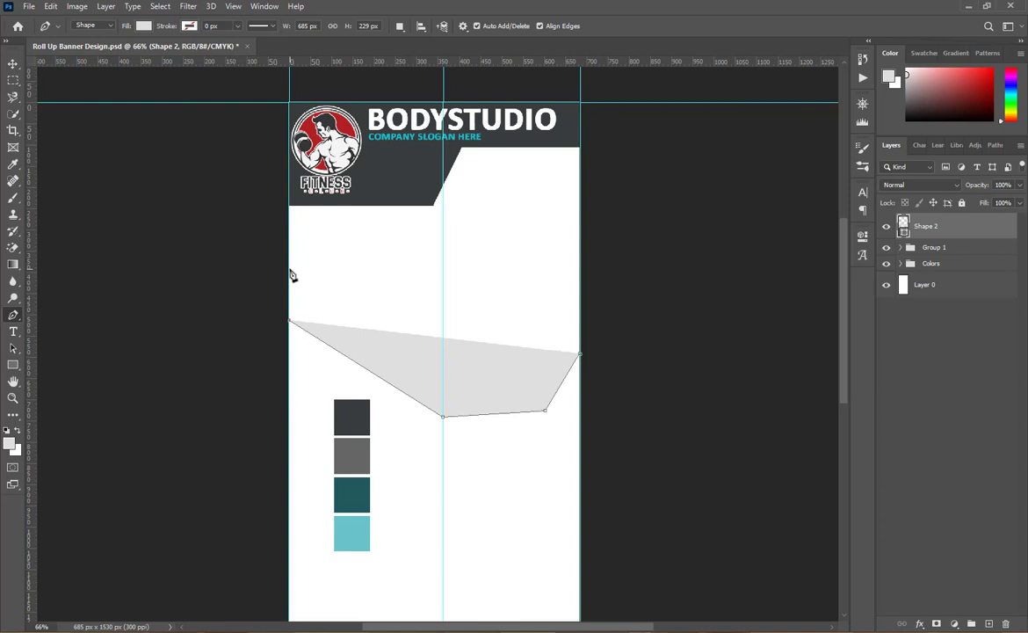
{"action": "scroll", "coordinate": [444, 351], "scroll_direction": "down", "scroll_amount": 5}
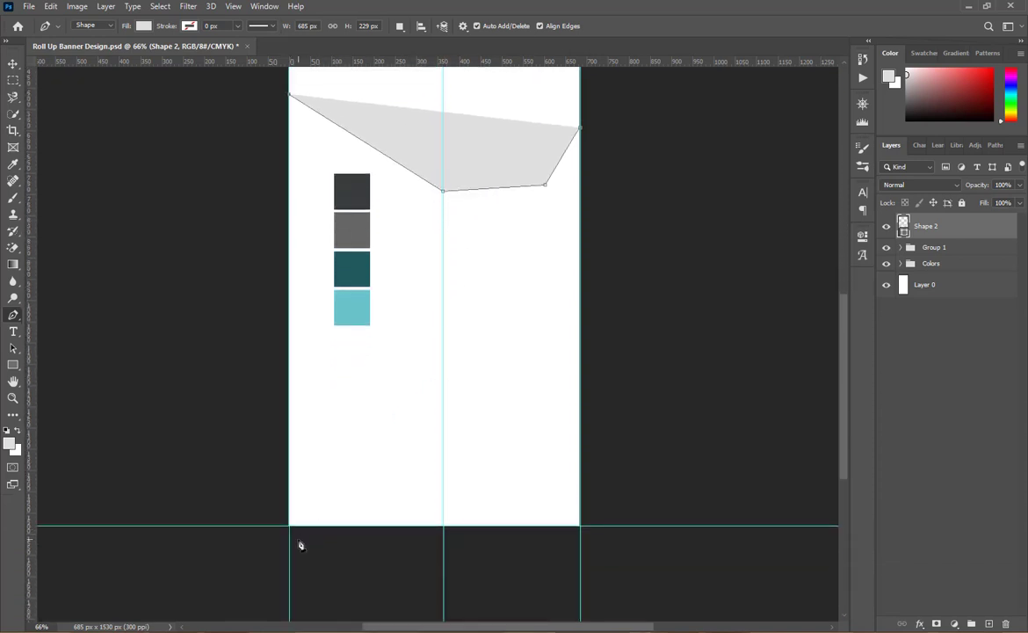
{"action": "left_click", "coordinate": [290, 531]}
{"action": "left_click", "coordinate": [580, 538]}
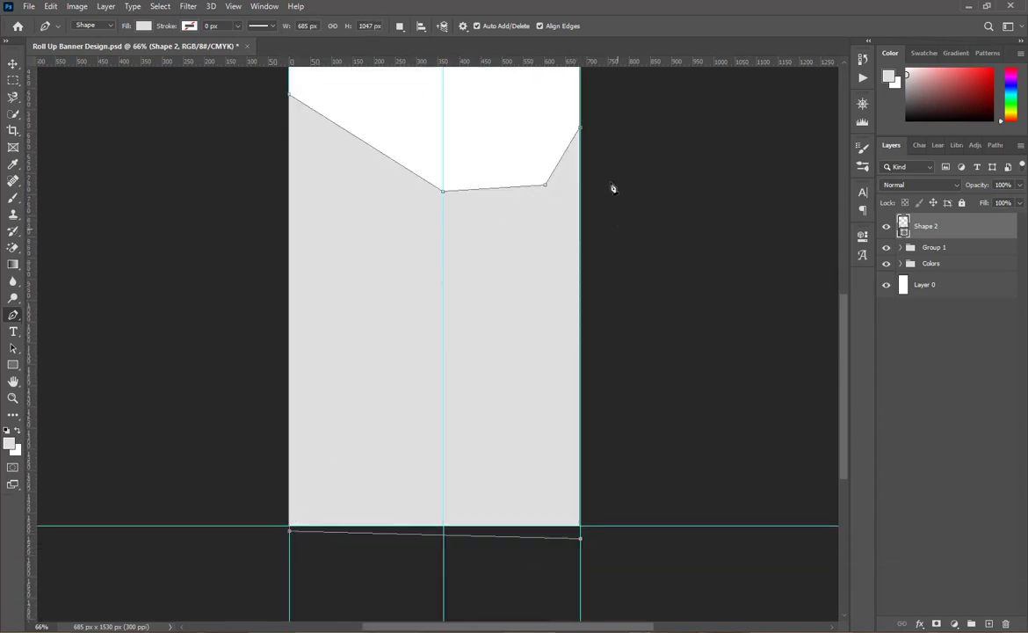
{"action": "scroll", "coordinate": [581, 233], "scroll_direction": "down", "scroll_amount": 6}
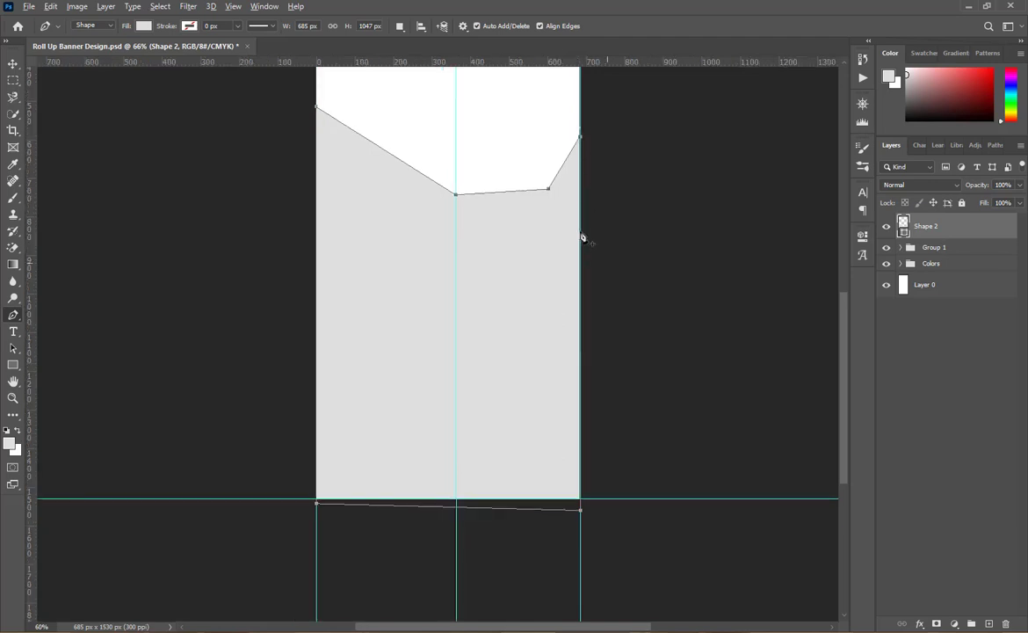
{"action": "scroll", "coordinate": [582, 233], "scroll_direction": "up", "scroll_amount": 4}
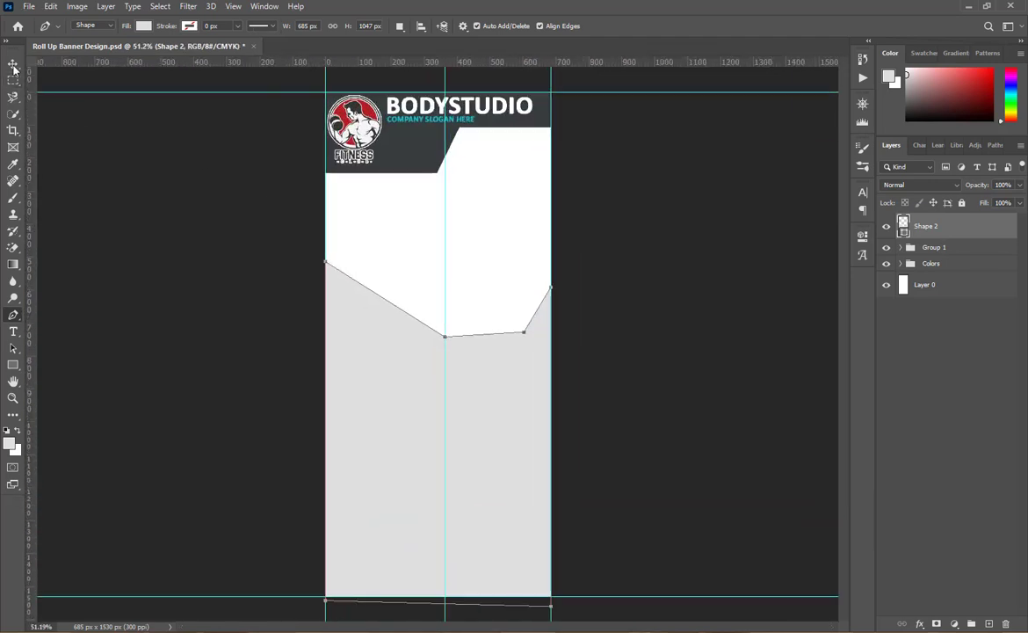
- Bring the Colors group to the top of the layer stack and move its swatches beneath the header's right end
{"action": "left_click", "coordinate": [13, 64]}
{"action": "left_click_drag", "start_coordinate": [956, 232], "coordinate": [930, 211]}
{"action": "left_click", "coordinate": [906, 420]}
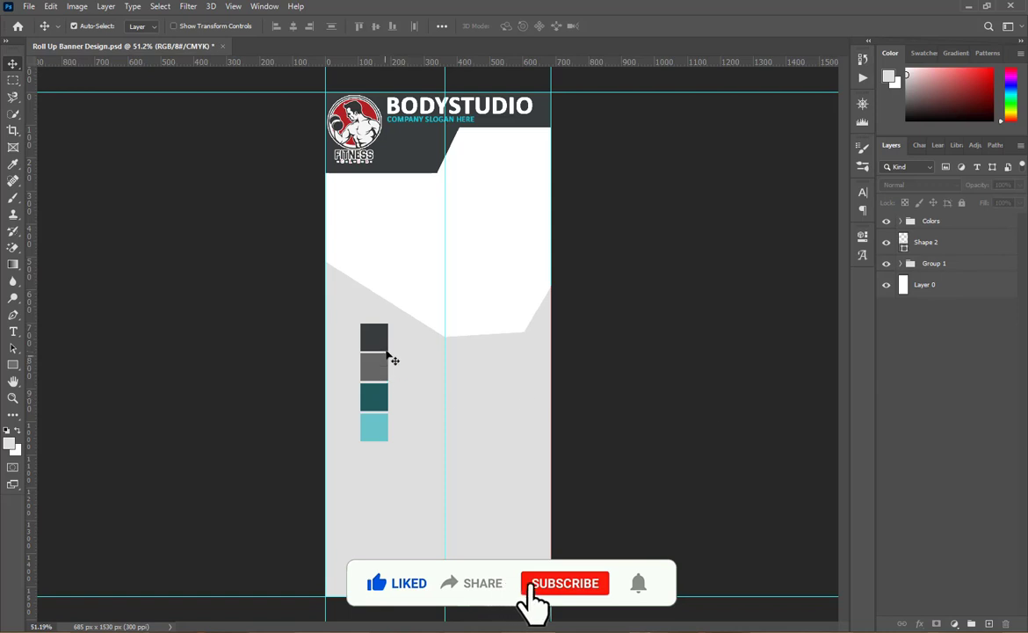
{"action": "left_click", "coordinate": [368, 339]}
{"action": "left_click", "coordinate": [512, 238]}
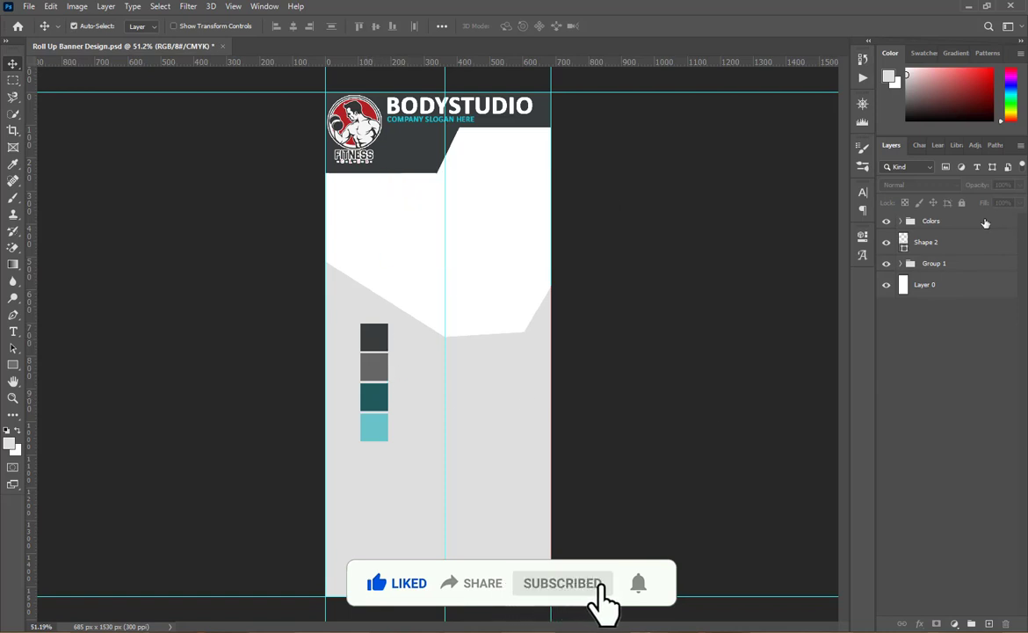
{"action": "left_click", "coordinate": [985, 223]}
{"action": "left_click_drag", "start_coordinate": [367, 348], "coordinate": [525, 149]}
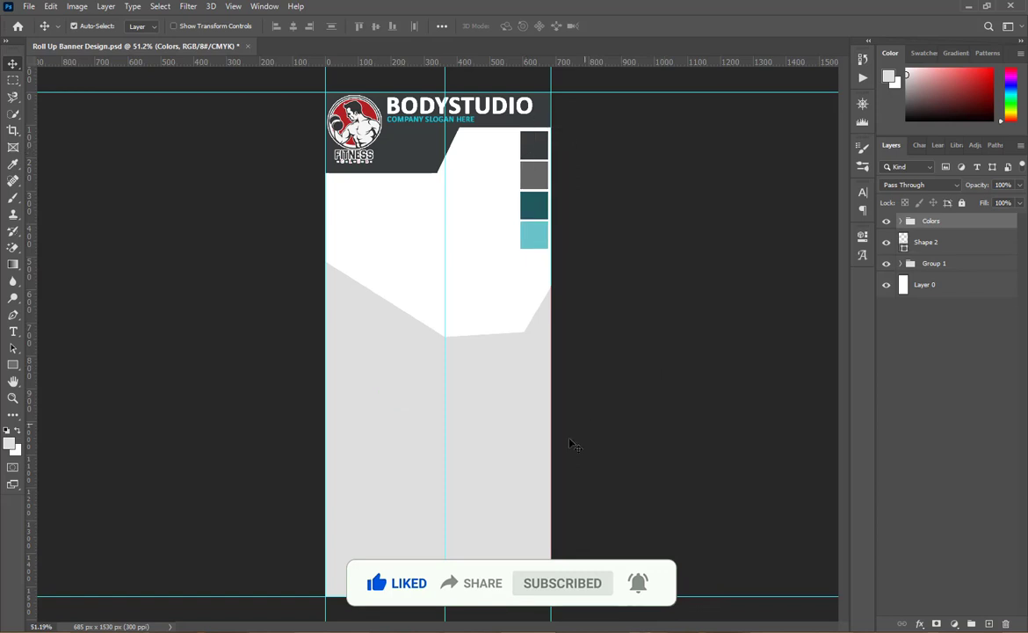
- Fill the angled lower shape with the grey swatch #656565
{"action": "left_click", "coordinate": [470, 455], "text": "ctrl"}
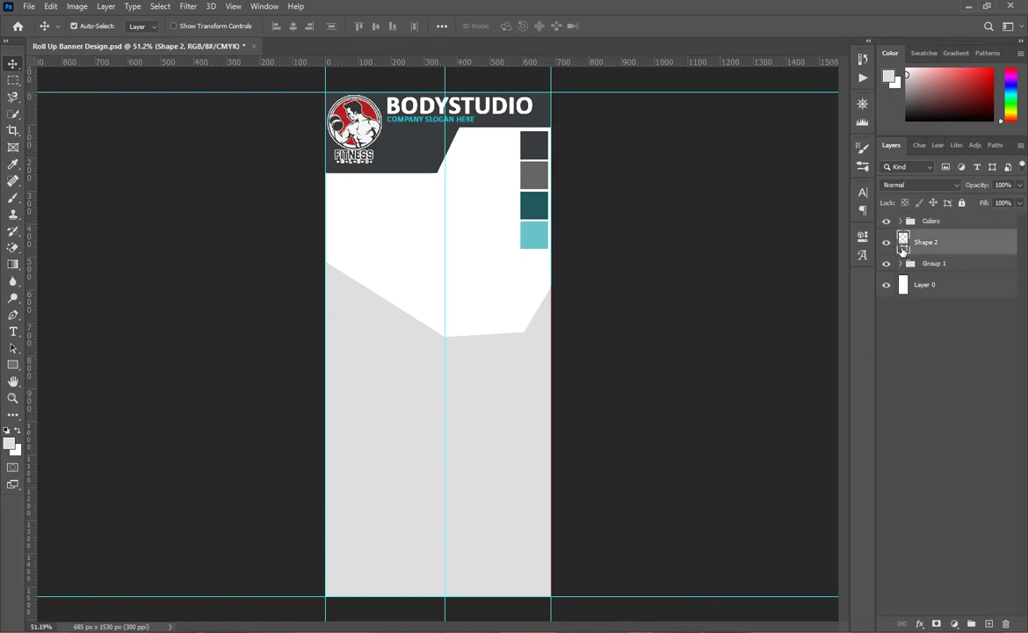
{"action": "double_click", "coordinate": [903, 246]}
{"action": "left_click", "coordinate": [542, 177]}
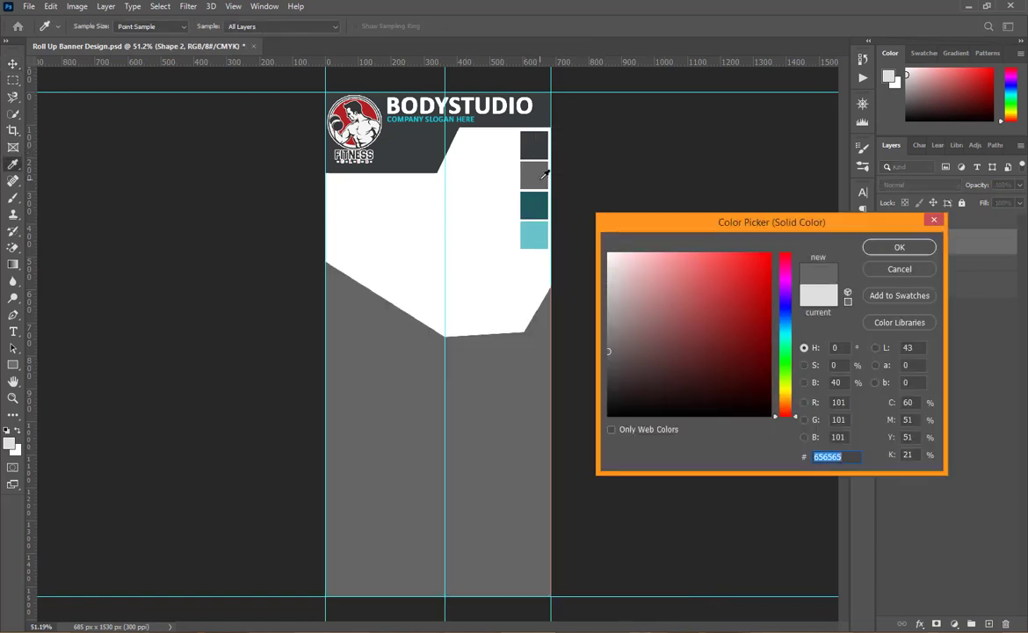
{"action": "left_click", "coordinate": [897, 248]}
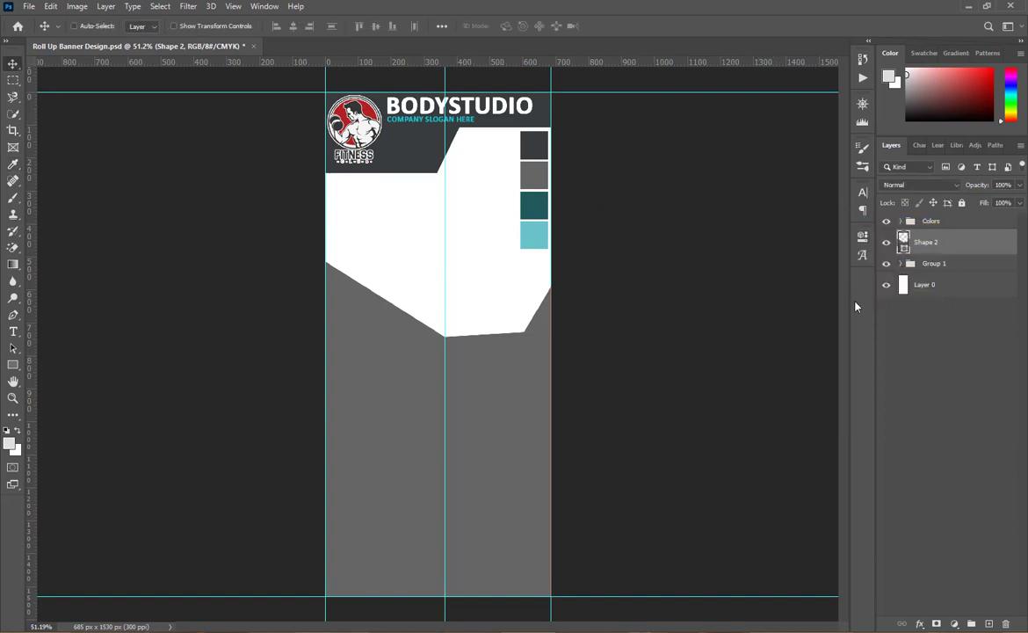
- Duplicate the angled lower shape, shift the copy slightly upward and fill it with the light teal swatch #68c2ca
{"action": "key", "text": "ctrl+j"}
{"action": "left_click_drag", "start_coordinate": [465, 416], "coordinate": [464, 397]}
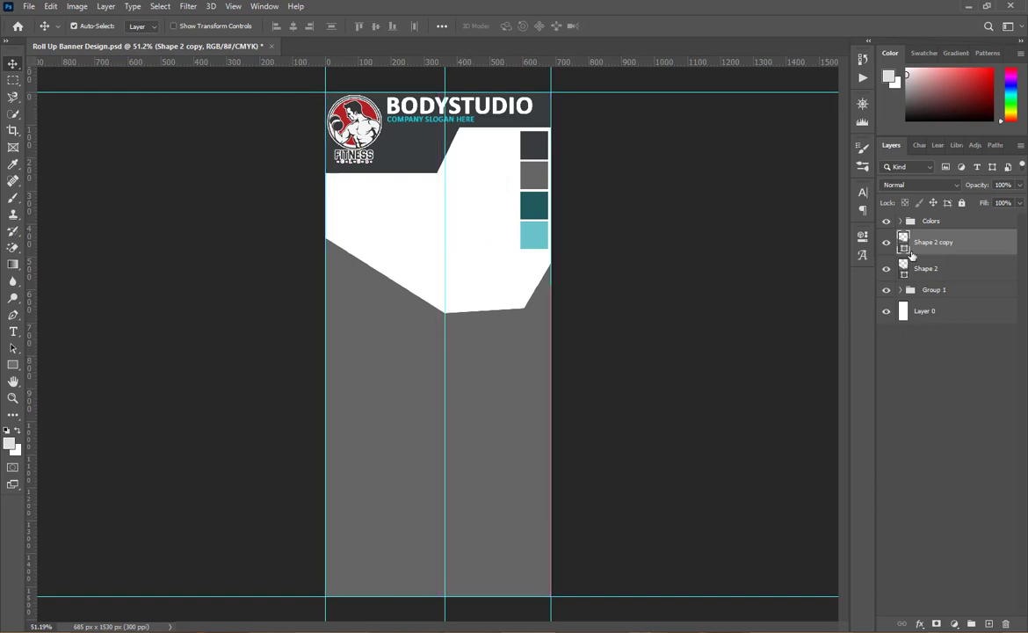
{"action": "double_click", "coordinate": [904, 246]}
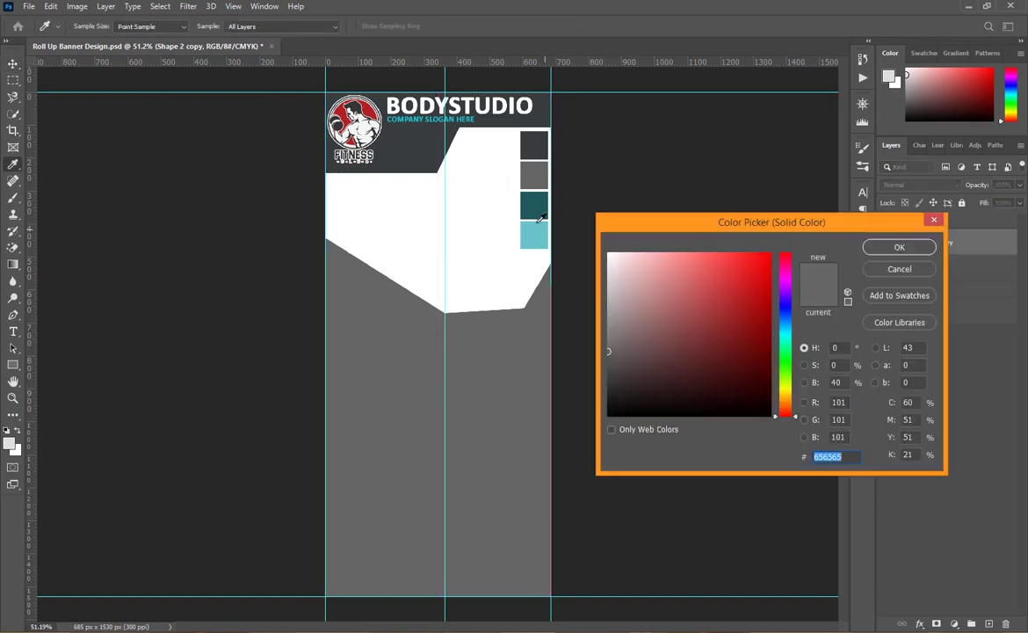
{"action": "left_click", "coordinate": [541, 202]}
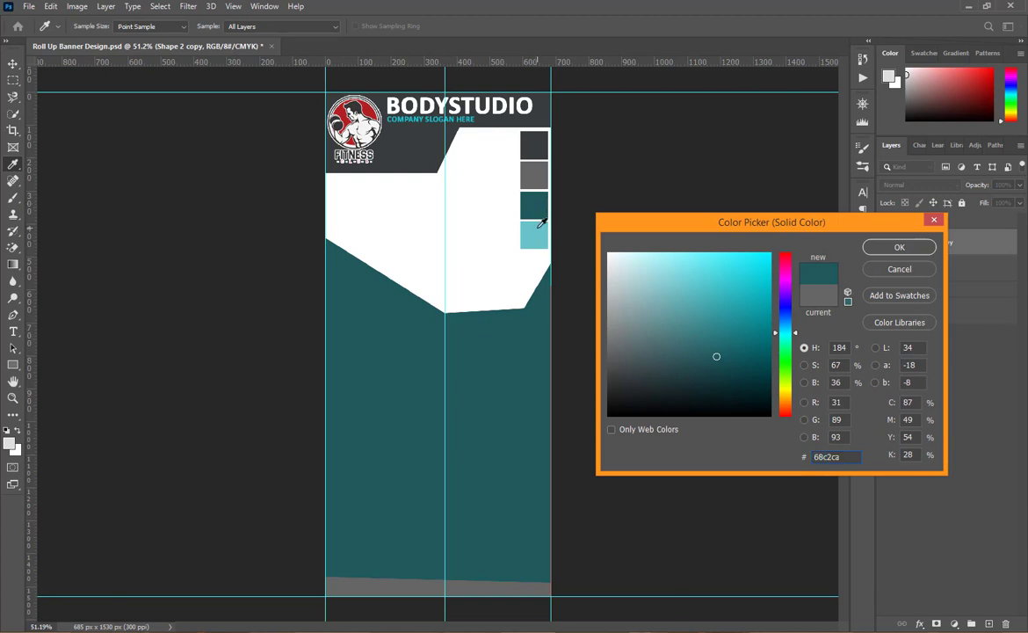
{"action": "left_click", "coordinate": [534, 234]}
{"action": "left_click", "coordinate": [899, 247]}
{"action": "key", "text": "v"}
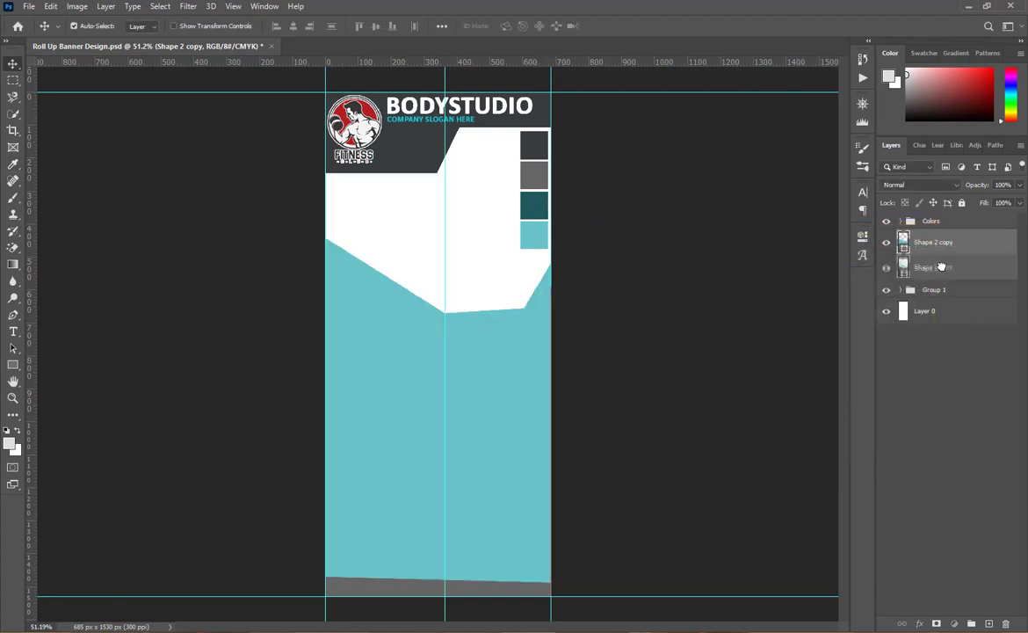
- Place the teal copy beneath the original angled shape and fill the original with the canvas's white, leaving a teal band
{"action": "left_click_drag", "start_coordinate": [931, 243], "coordinate": [942, 290]}
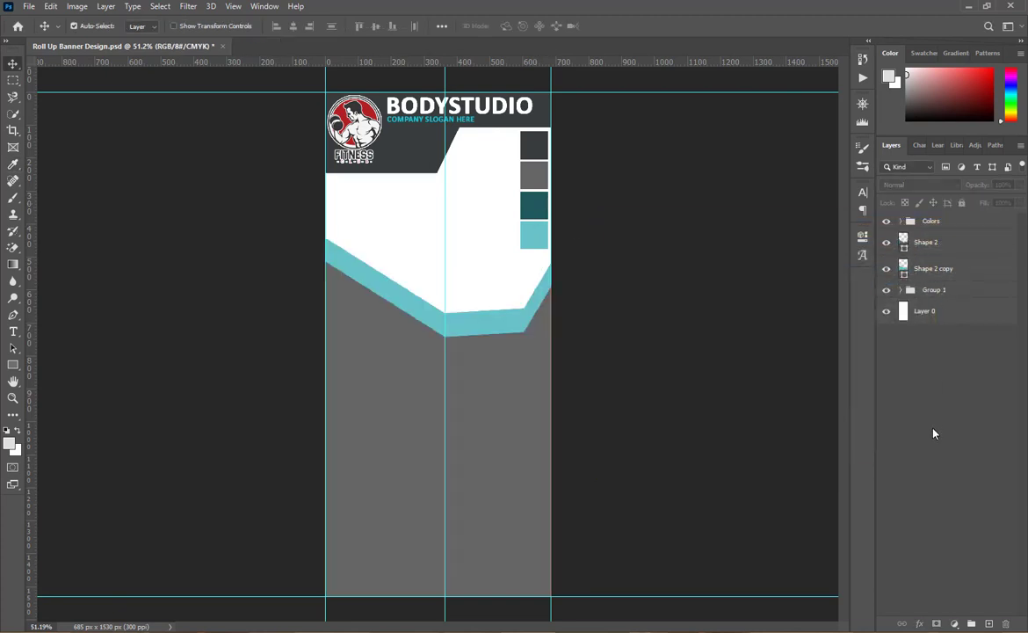
{"action": "left_click", "coordinate": [505, 429]}
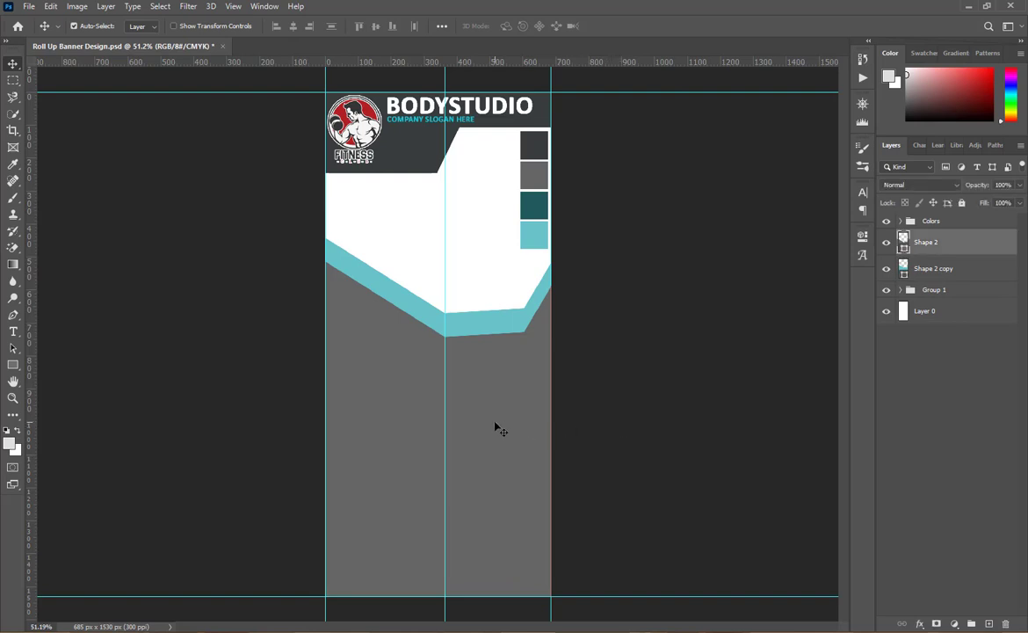
{"action": "double_click", "coordinate": [905, 250]}
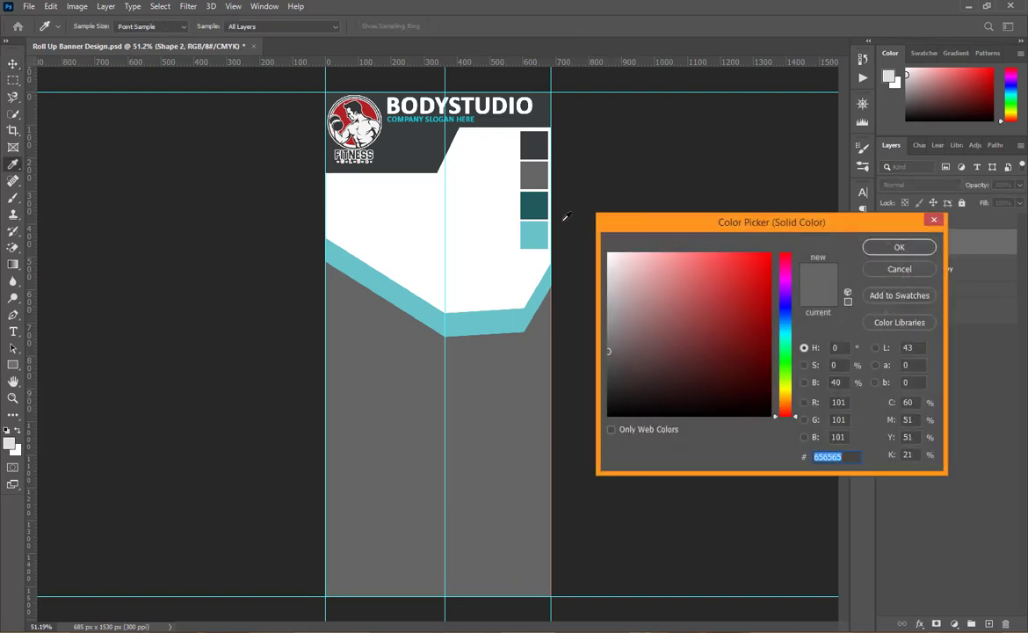
{"action": "left_click", "coordinate": [471, 247]}
{"action": "left_click", "coordinate": [905, 250]}
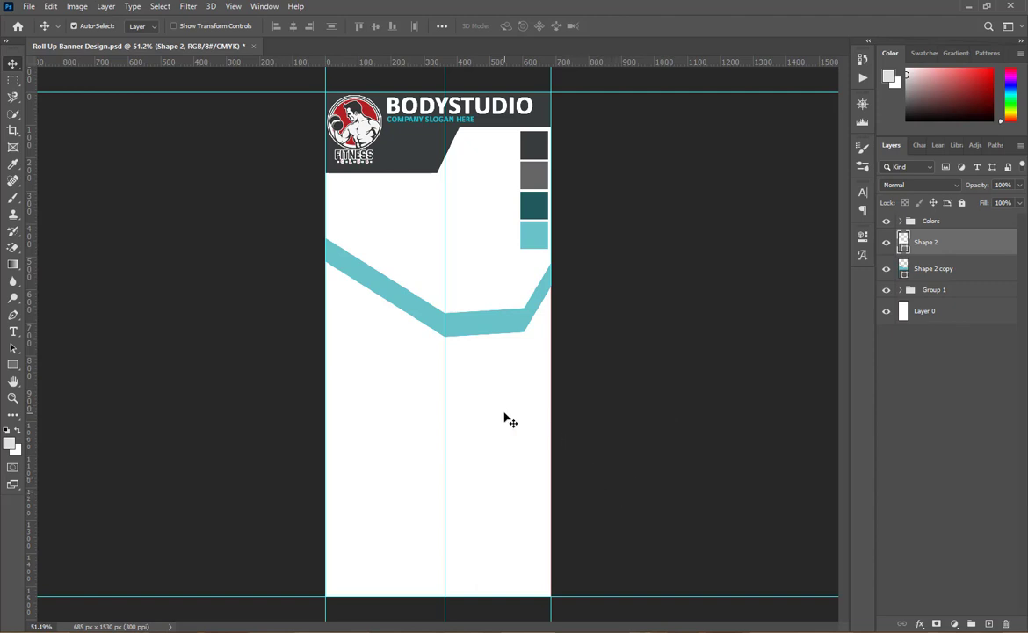
- Duplicate the white angled shape, shift the original slightly down and bring the teal shape above both white shapes
{"action": "left_click_drag", "start_coordinate": [495, 419], "coordinate": [484, 606]}
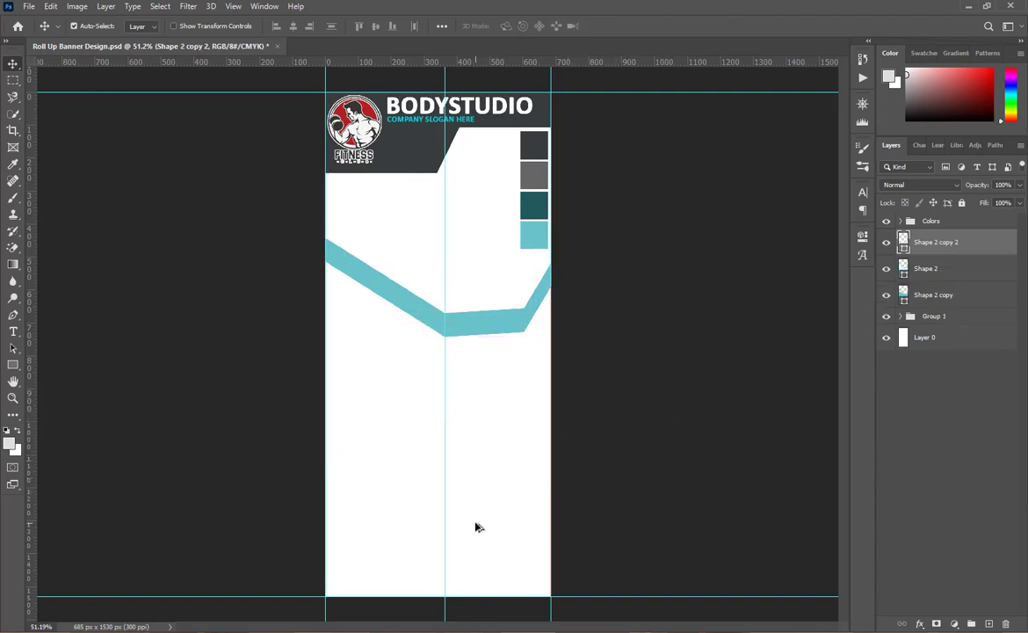
{"action": "left_click", "coordinate": [475, 523]}
{"action": "left_click_drag", "start_coordinate": [475, 525], "coordinate": [478, 543]}
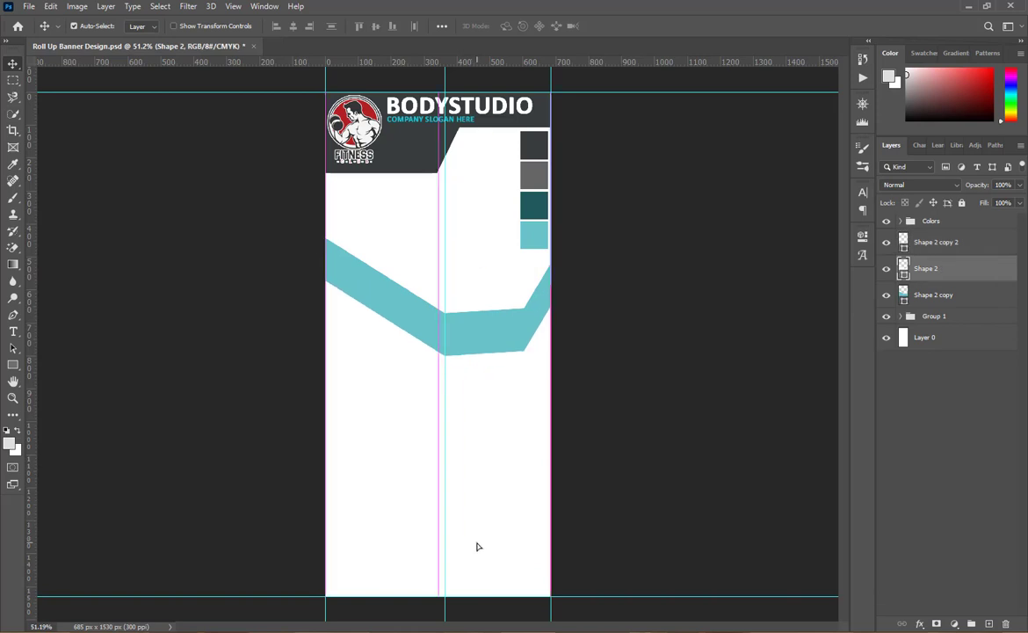
{"action": "left_click", "coordinate": [939, 298]}
{"action": "left_click_drag", "start_coordinate": [915, 312], "coordinate": [921, 233]}
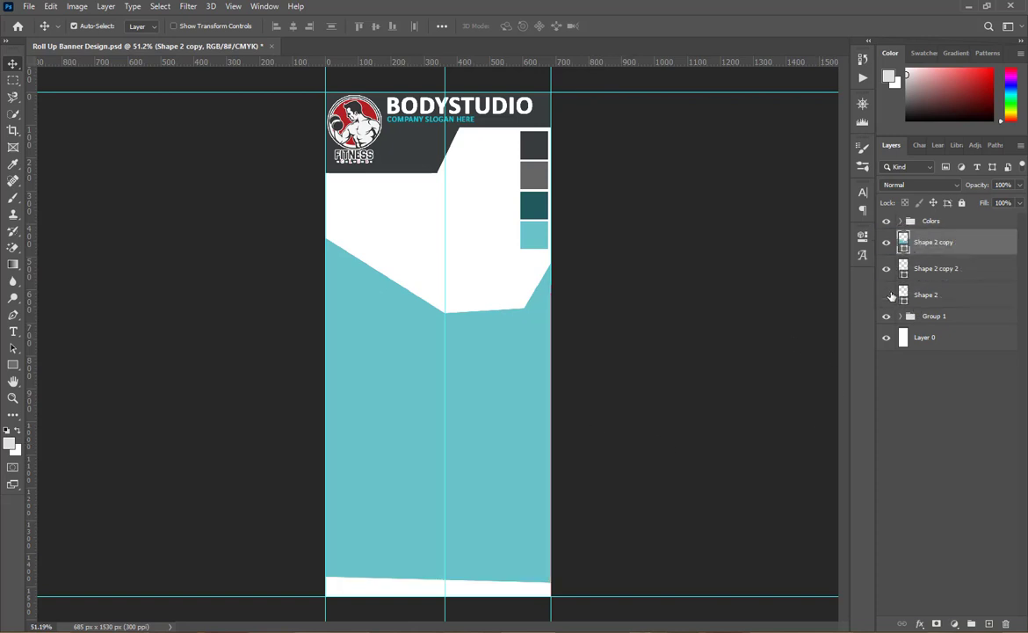
- Fill the original angled shape with the dark swatch #373d3d and bring it above the teal and white shapes
{"action": "double_click", "coordinate": [907, 304]}
{"action": "left_click", "coordinate": [486, 123]}
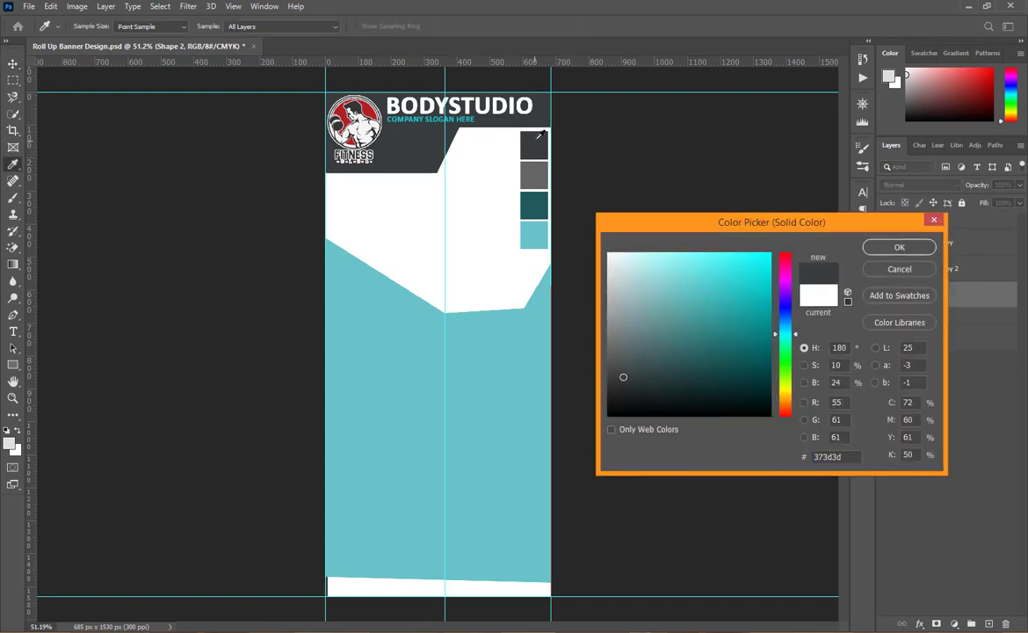
{"action": "left_click", "coordinate": [899, 246]}
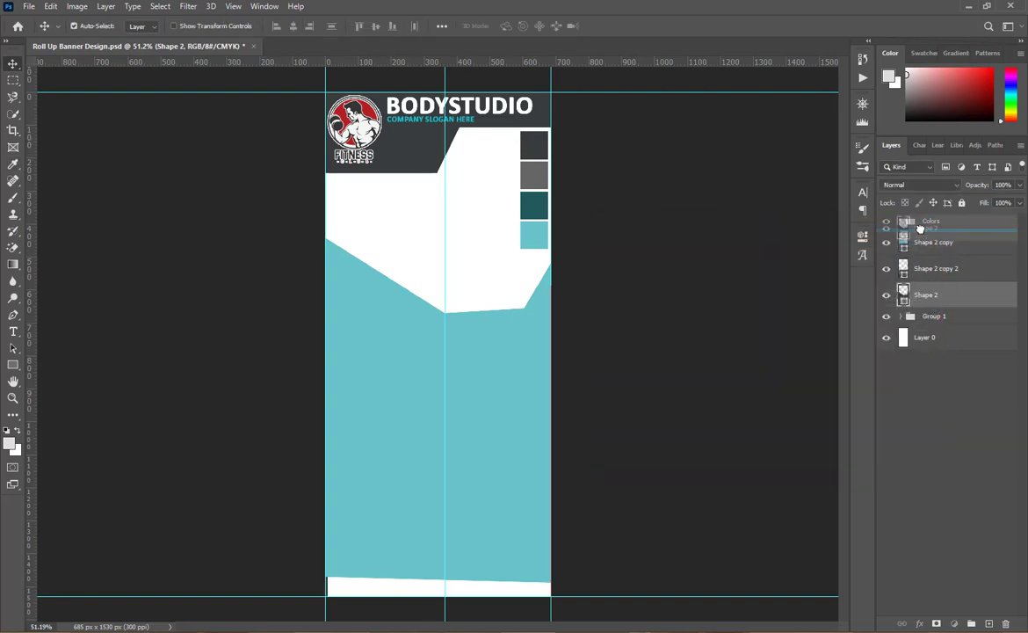
- Move the dark shape down to the banner's lower end and free-transform its width to fit the banner edges
{"action": "left_click_drag", "start_coordinate": [490, 398], "coordinate": [502, 559]}
{"action": "key", "text": "ctrl+t"}
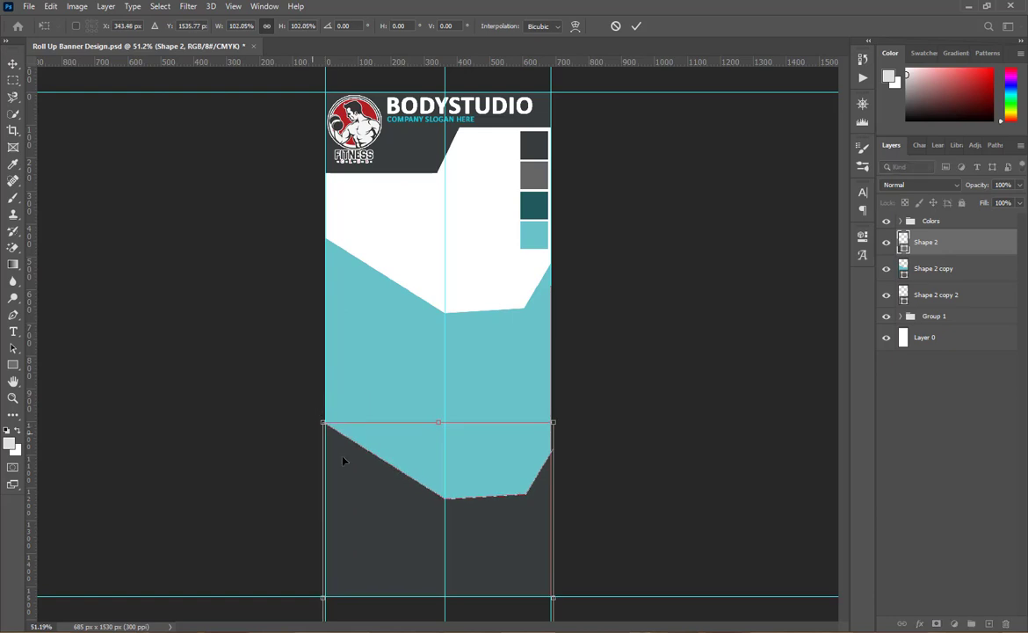
{"action": "left_click_drag", "start_coordinate": [364, 486], "coordinate": [375, 517]}
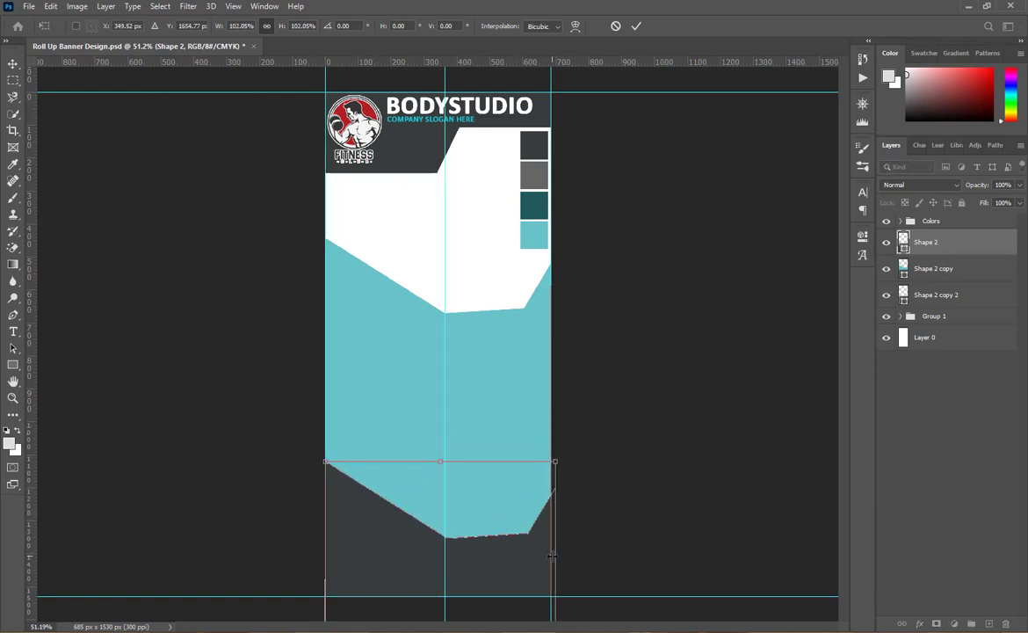
{"action": "left_click_drag", "start_coordinate": [556, 556], "coordinate": [553, 556]}
{"action": "left_click", "coordinate": [636, 26]}
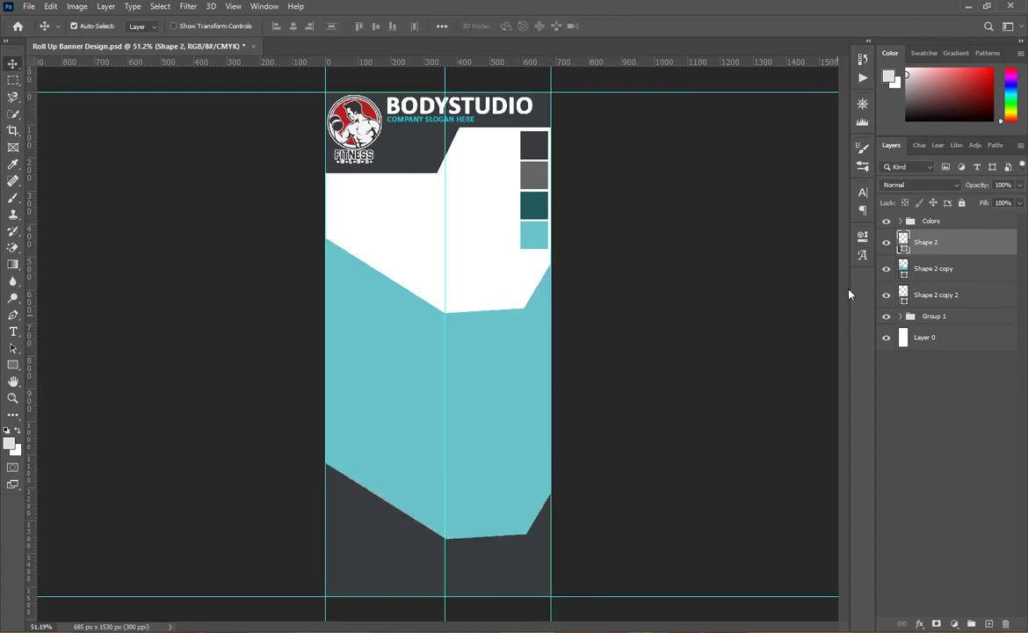
- Check the angled shapes by toggling their visibility and bring the white copy above the dark and teal shapes
{"action": "left_click", "coordinate": [887, 268]}
{"action": "left_click", "coordinate": [887, 269]}
{"action": "left_click", "coordinate": [886, 245]}
{"action": "left_click", "coordinate": [886, 245]}
{"action": "left_click", "coordinate": [887, 296]}
{"action": "left_click_drag", "start_coordinate": [936, 296], "coordinate": [931, 238]}
{"action": "left_click", "coordinate": [927, 367]}
{"action": "left_click", "coordinate": [917, 447]}
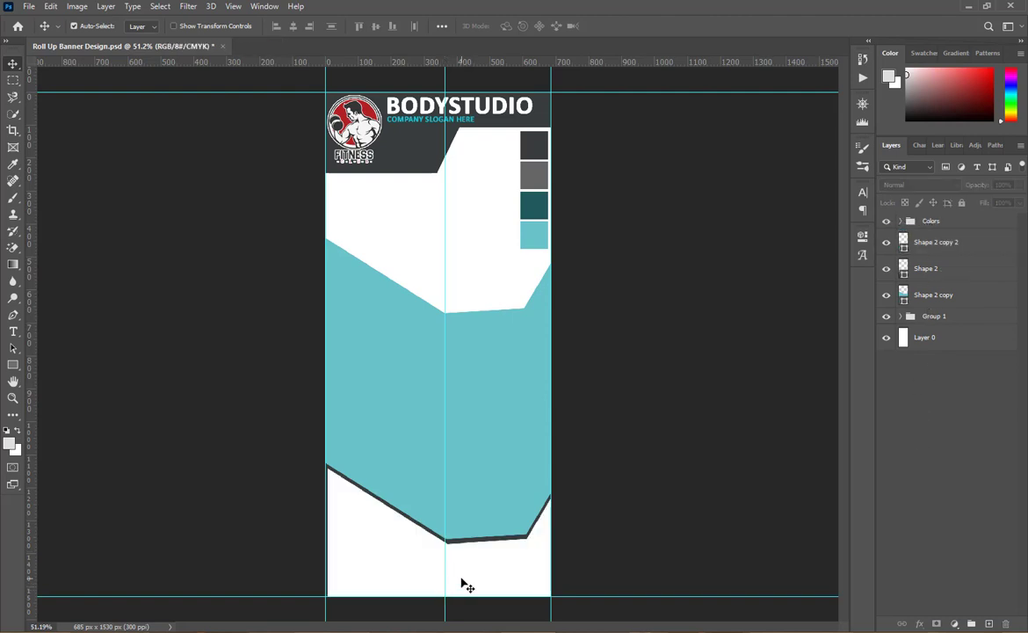
- Move the white shape up to leave a narrow teal band above it and widen it slightly past the banner's right edge
{"action": "left_click_drag", "start_coordinate": [467, 586], "coordinate": [462, 366]}
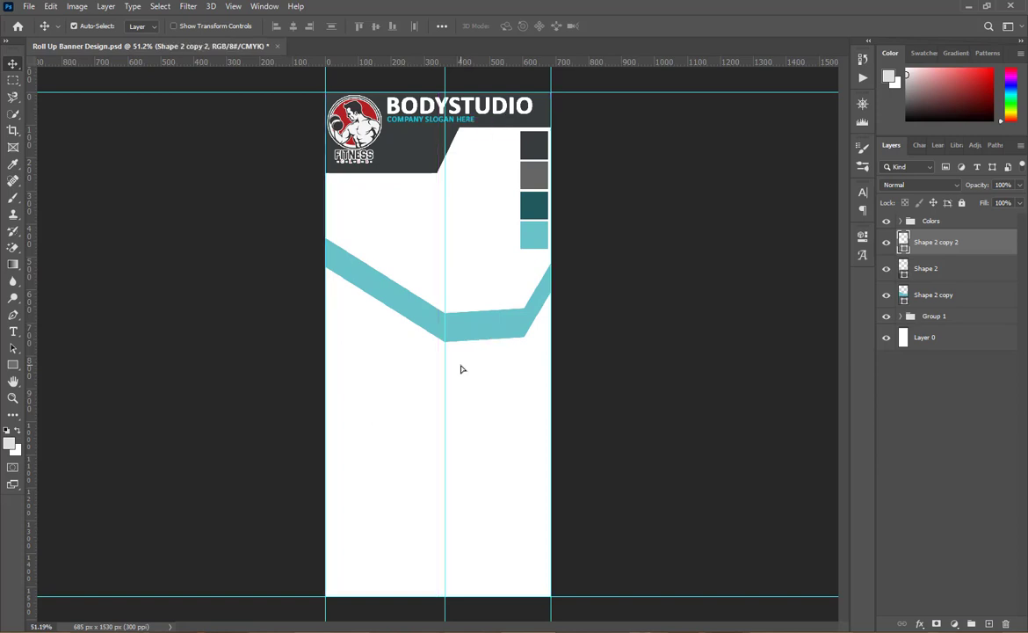
{"action": "key", "text": "ctrl+t"}
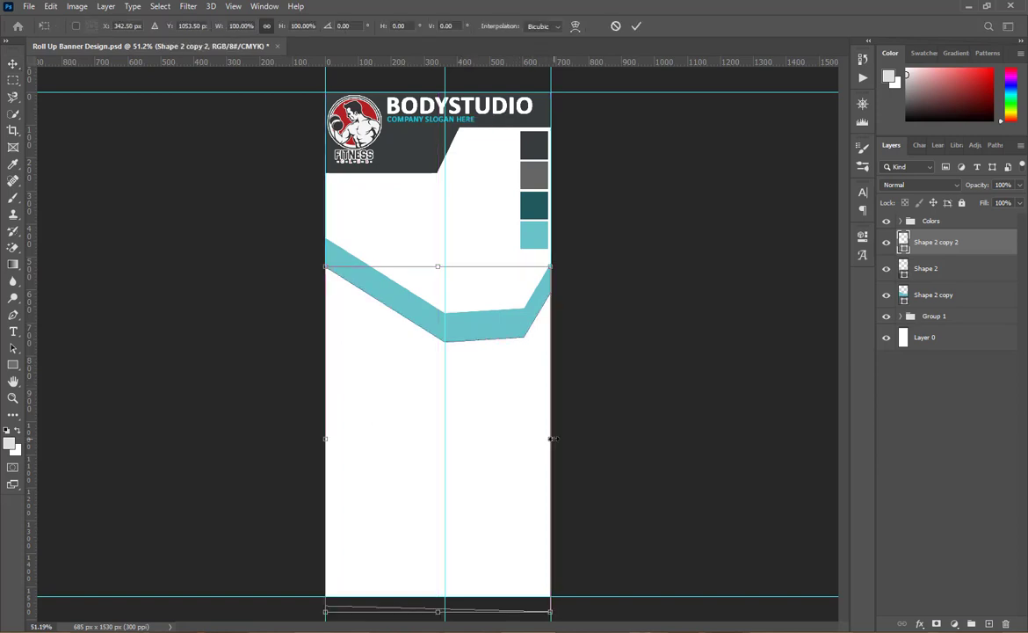
{"action": "left_click_drag", "start_coordinate": [553, 438], "coordinate": [556, 439]}
{"action": "left_click", "coordinate": [636, 26]}
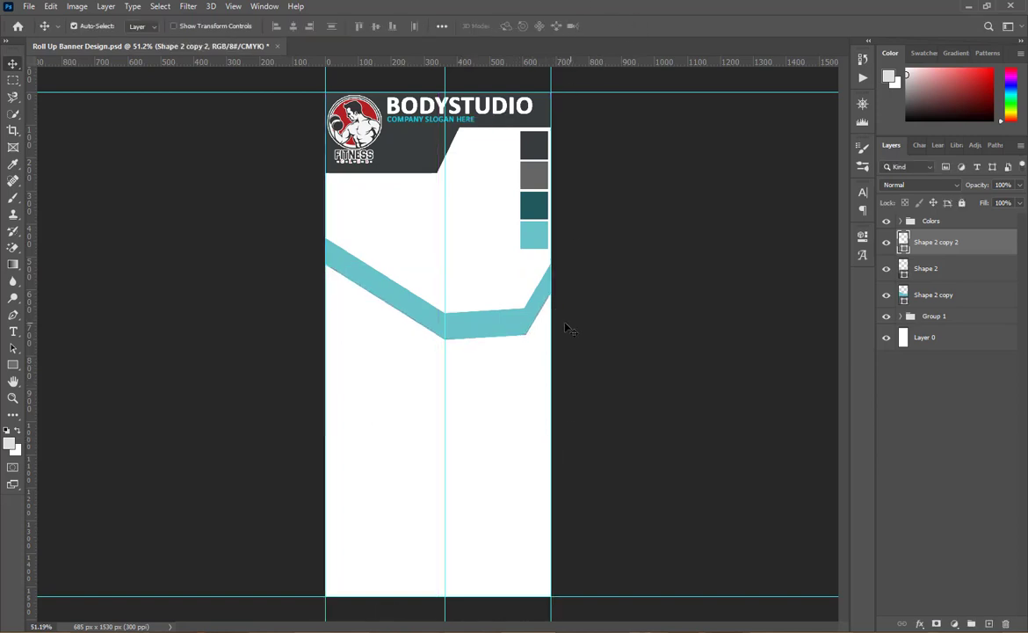
- Free-transform the teal angled shape to about 102.34% so it extends past both banner edges
{"action": "left_click", "coordinate": [507, 335]}
{"action": "key", "text": "ctrl+t"}
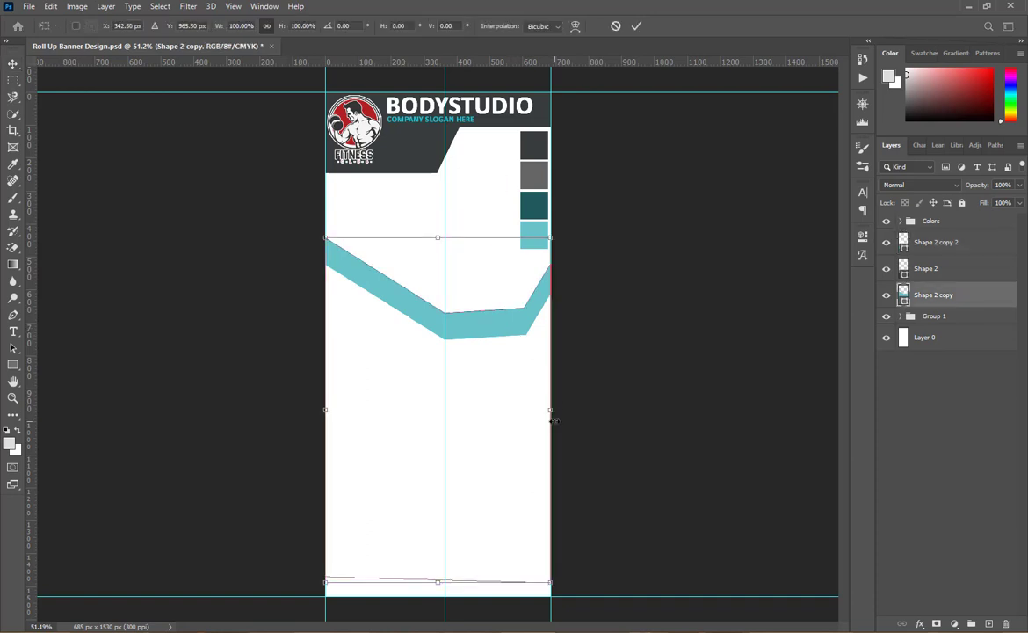
{"action": "left_click_drag", "start_coordinate": [554, 421], "coordinate": [557, 415]}
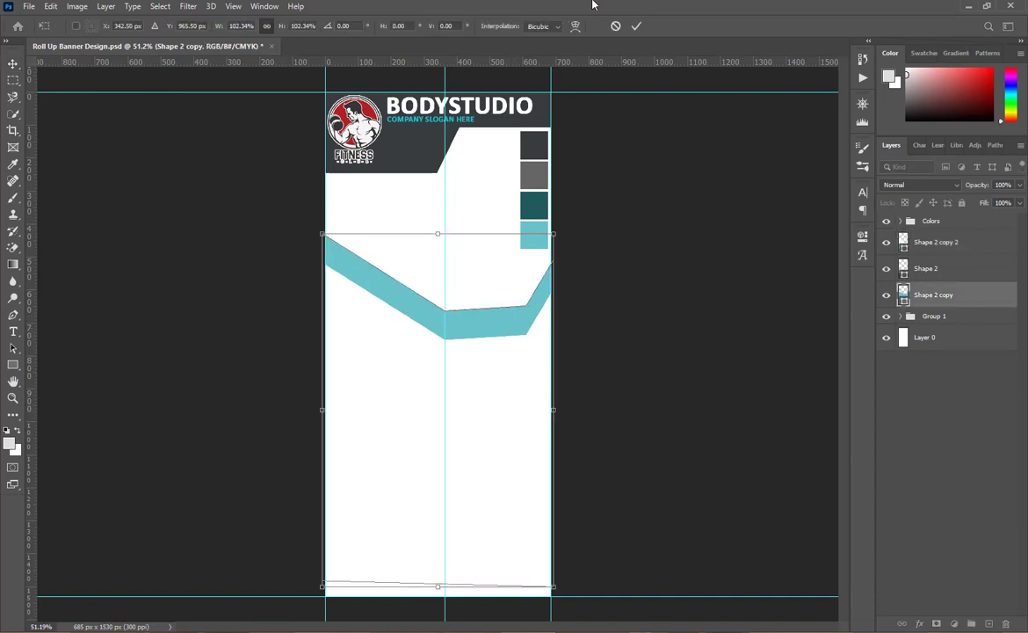
{"action": "left_click", "coordinate": [636, 26]}
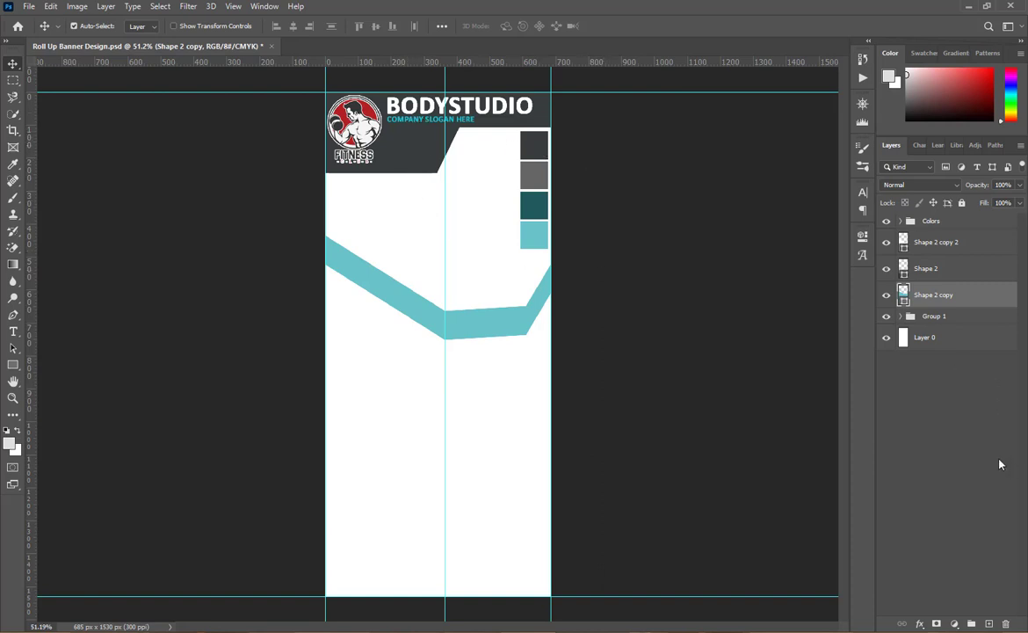
{"action": "left_click", "coordinate": [912, 418]}
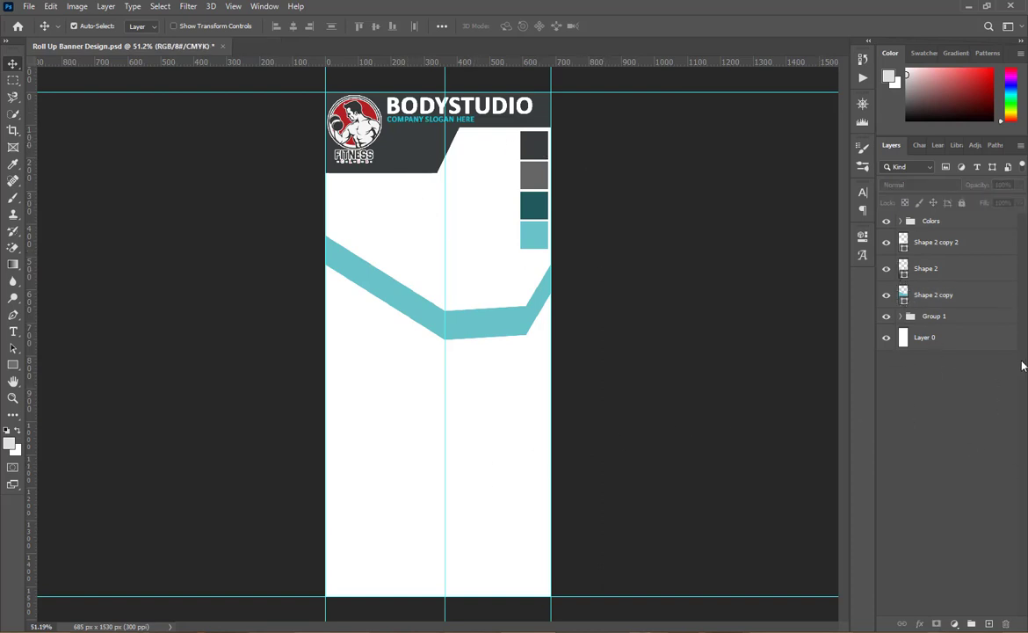
- Bring the Shape 2 layer above the white Shape 2 copy 2 layer and hide it
{"action": "left_click_drag", "start_coordinate": [934, 270], "coordinate": [931, 239]}
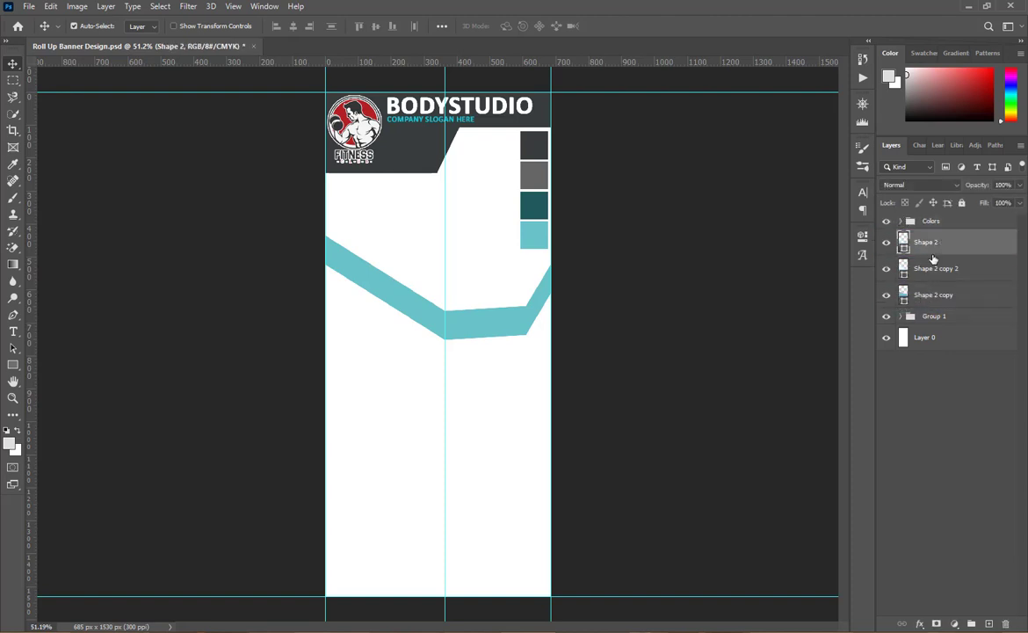
{"action": "left_click", "coordinate": [886, 242]}
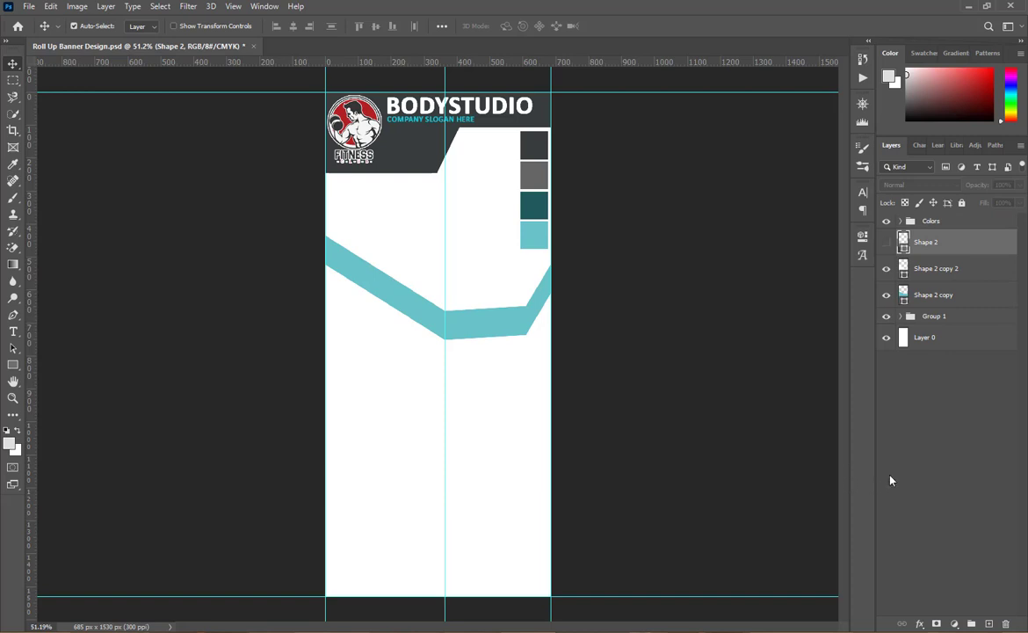
{"action": "left_click", "coordinate": [911, 494]}
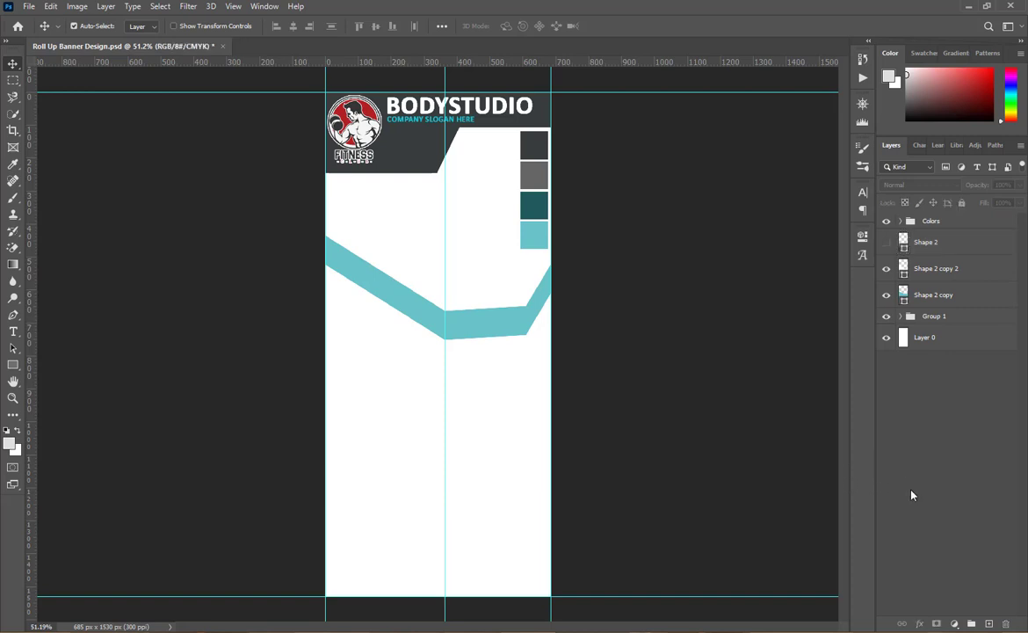
- Place the fitness-centre weight-training woman image from the New folder into the banner
{"action": "left_click", "coordinate": [13, 331]}
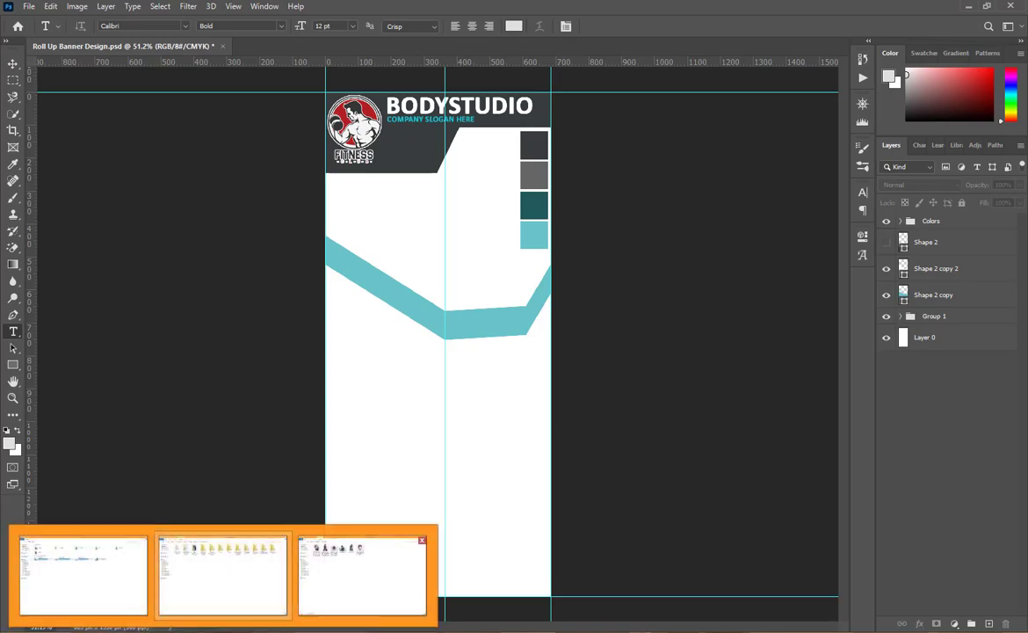
{"action": "left_click", "coordinate": [327, 520]}
{"action": "left_click_drag", "start_coordinate": [204, 99], "coordinate": [471, 224]}
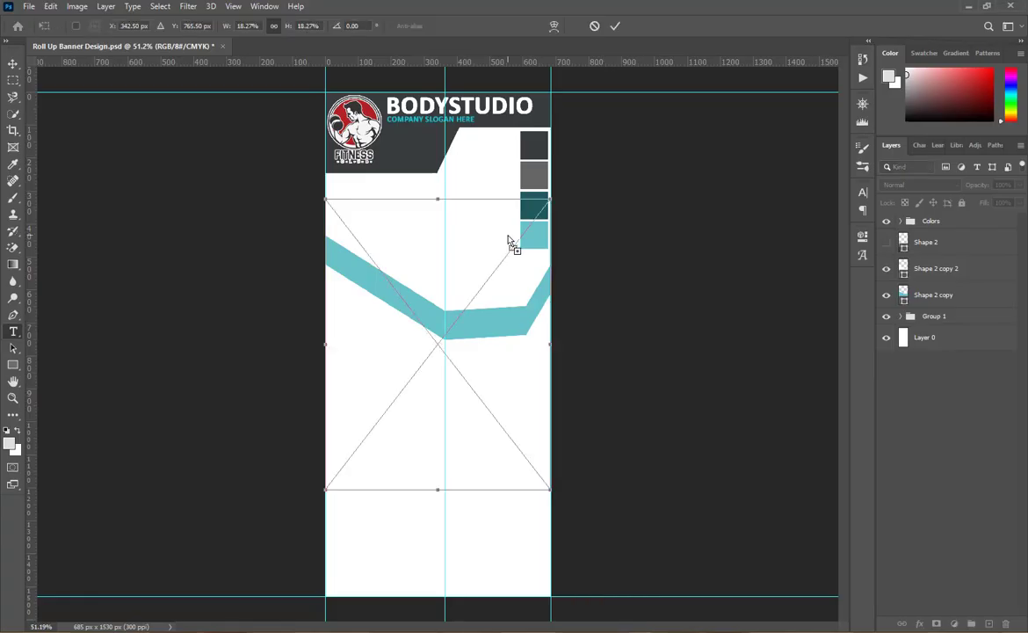
{"action": "key", "text": "Return"}
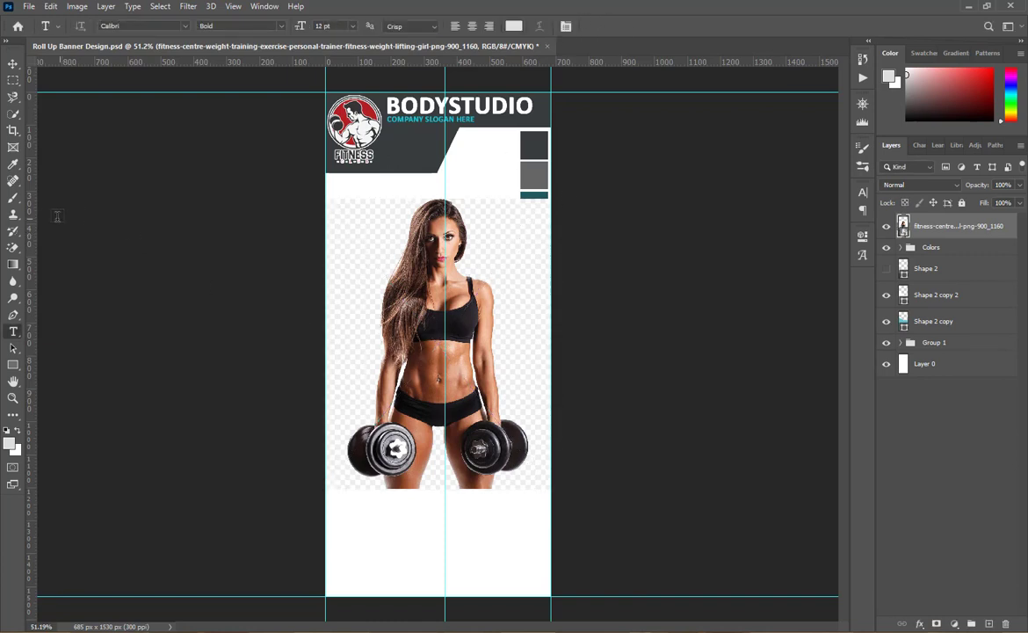
- Remove the checkered background around the placed woman with the Magic Eraser tool
{"action": "left_click", "coordinate": [12, 250]}
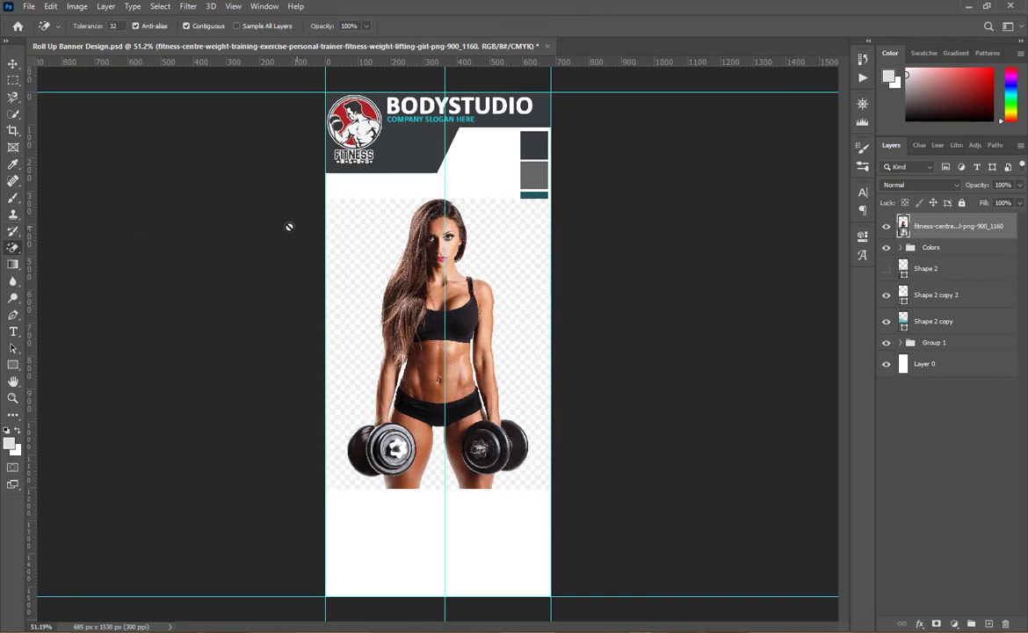
{"action": "left_click", "coordinate": [334, 205]}
{"action": "left_click", "coordinate": [496, 250]}
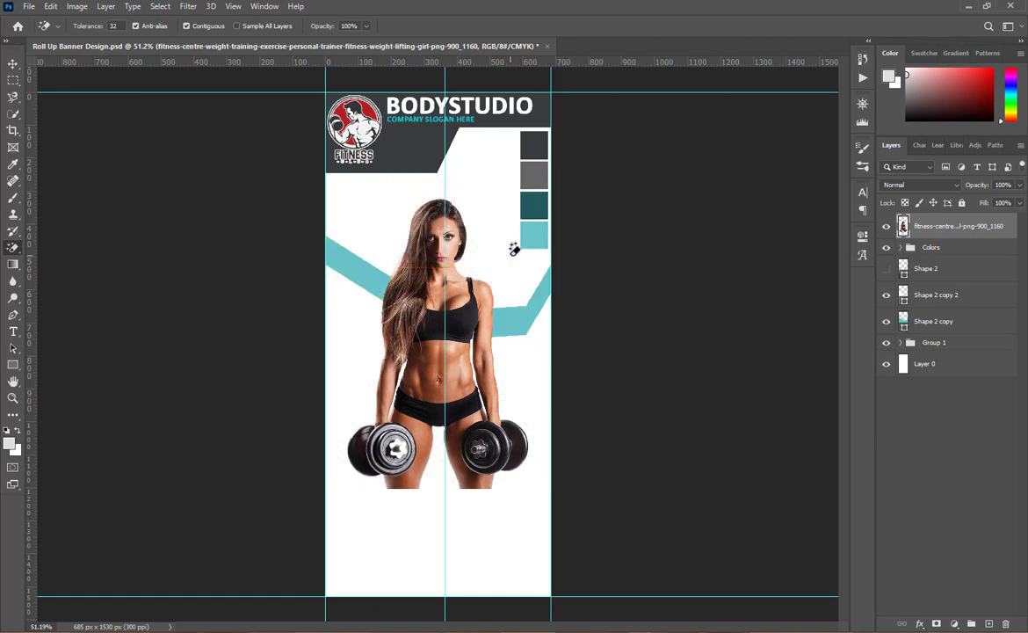
- Scale the woman image to about 68% and position it along the banner's right edge, overlapping the header
{"action": "left_click", "coordinate": [13, 63]}
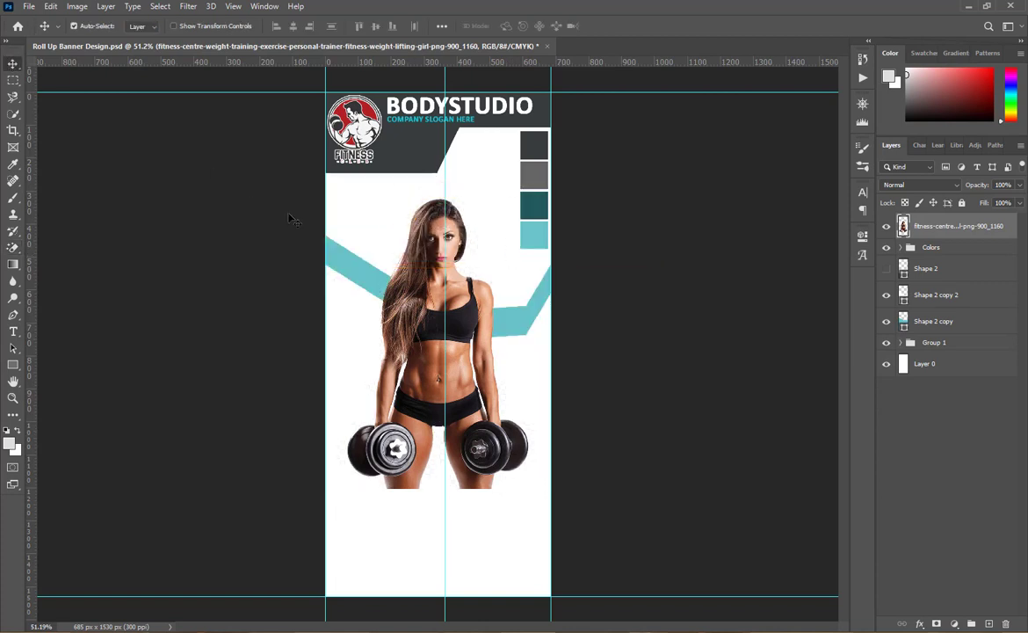
{"action": "left_click_drag", "start_coordinate": [446, 266], "coordinate": [501, 179]}
{"action": "key", "text": "ctrl+t"}
{"action": "left_click_drag", "start_coordinate": [593, 397], "coordinate": [553, 339]}
{"action": "left_click_drag", "start_coordinate": [493, 260], "coordinate": [508, 219]}
{"action": "left_click_drag", "start_coordinate": [558, 134], "coordinate": [579, 110]}
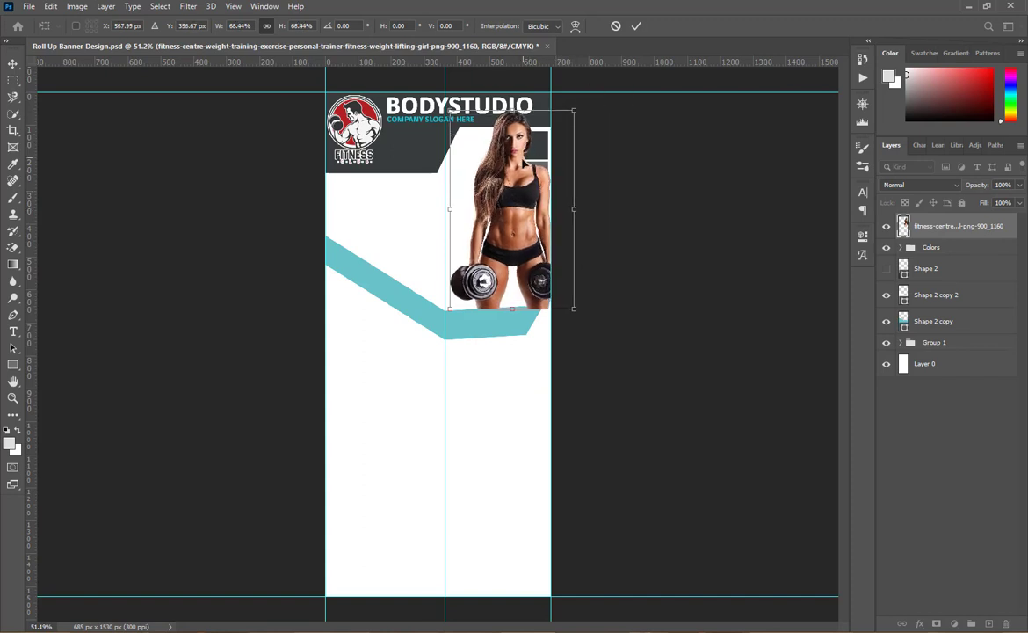
{"action": "mouse_move", "coordinate": [520, 173]}
{"action": "left_mouse_down"}
{"action": "mouse_move", "coordinate": [516, 182]}
{"action": "mouse_move", "coordinate": [519, 171]}
{"action": "left_mouse_up"}
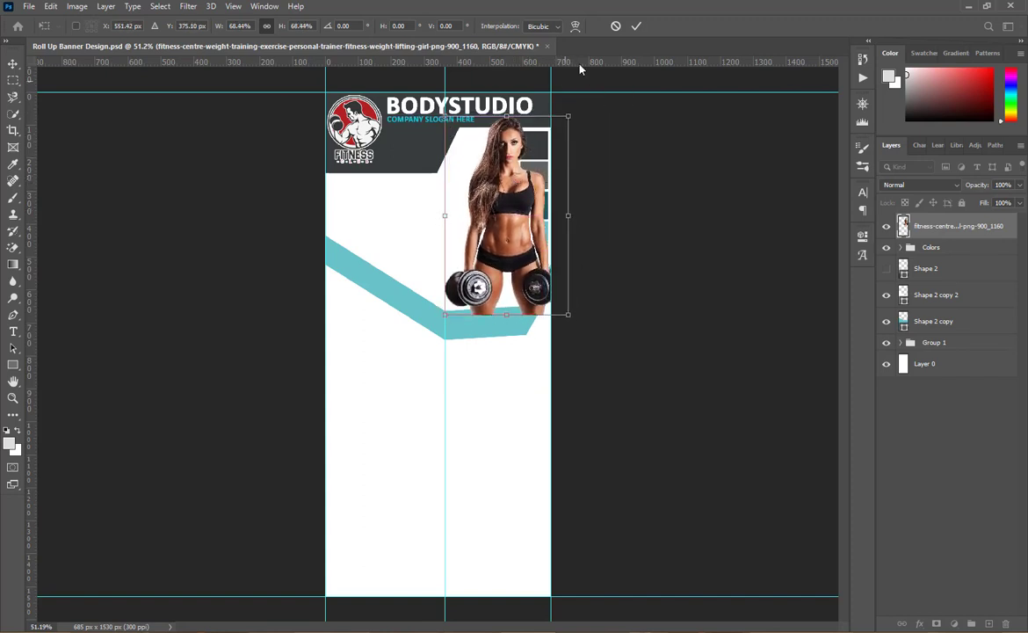
{"action": "left_click", "coordinate": [637, 26]}
- Move the woman image layer below the teal Shape 2 copy layer, above Group 1
{"action": "left_click_drag", "start_coordinate": [967, 231], "coordinate": [922, 323]}
{"action": "left_click", "coordinate": [924, 474]}
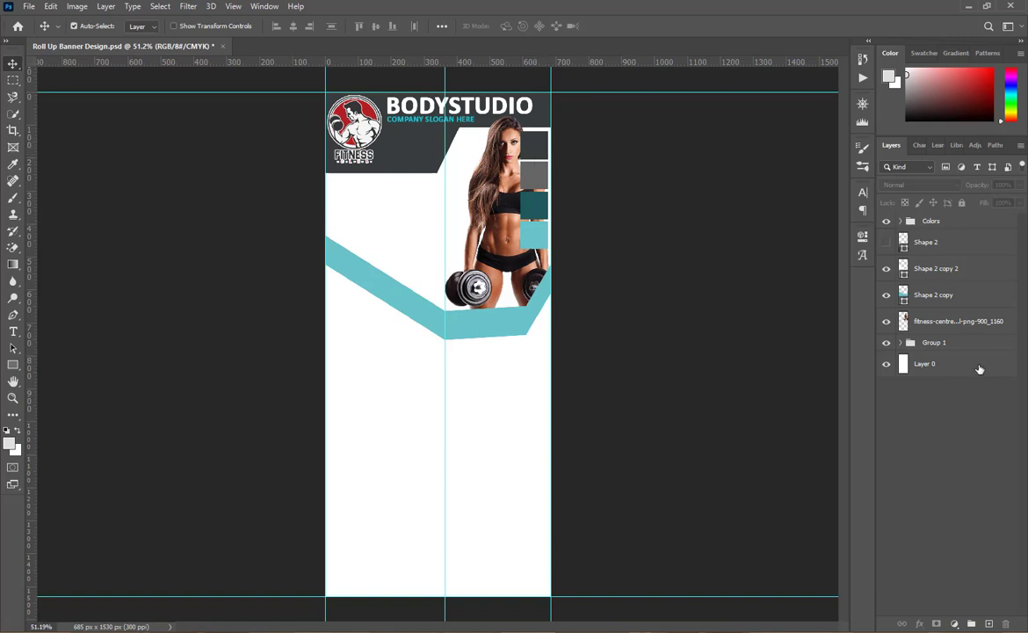
{"action": "left_click", "coordinate": [938, 323]}
{"action": "left_click", "coordinate": [935, 345]}
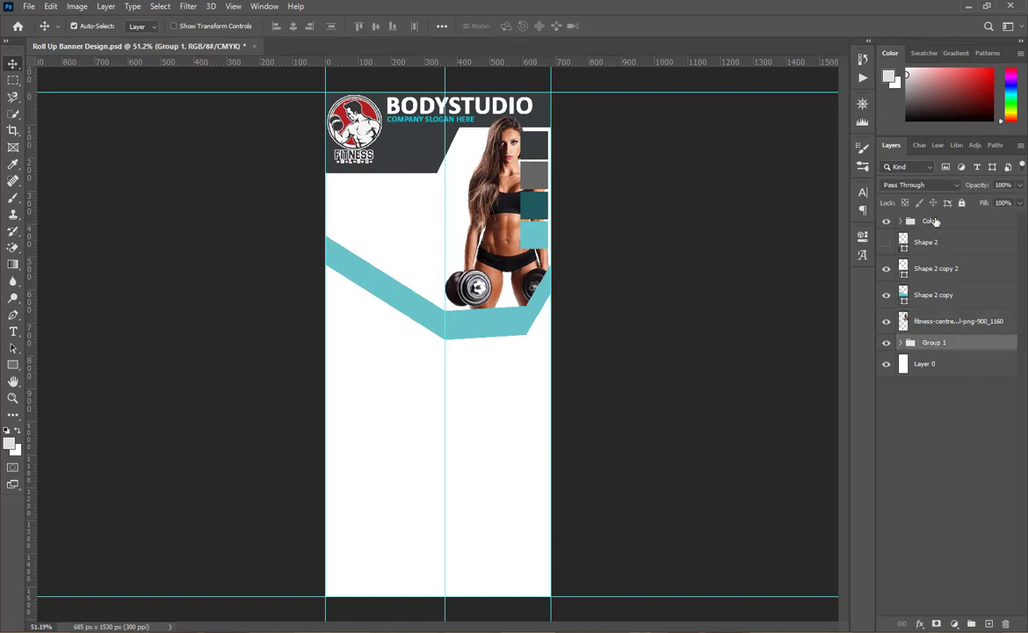
- Move the Colors swatches to the banner's empty lower-left area and shift the woman image slightly right
{"action": "left_click", "coordinate": [933, 221]}
{"action": "left_click_drag", "start_coordinate": [530, 172], "coordinate": [356, 405]}
{"action": "left_click", "coordinate": [657, 335]}
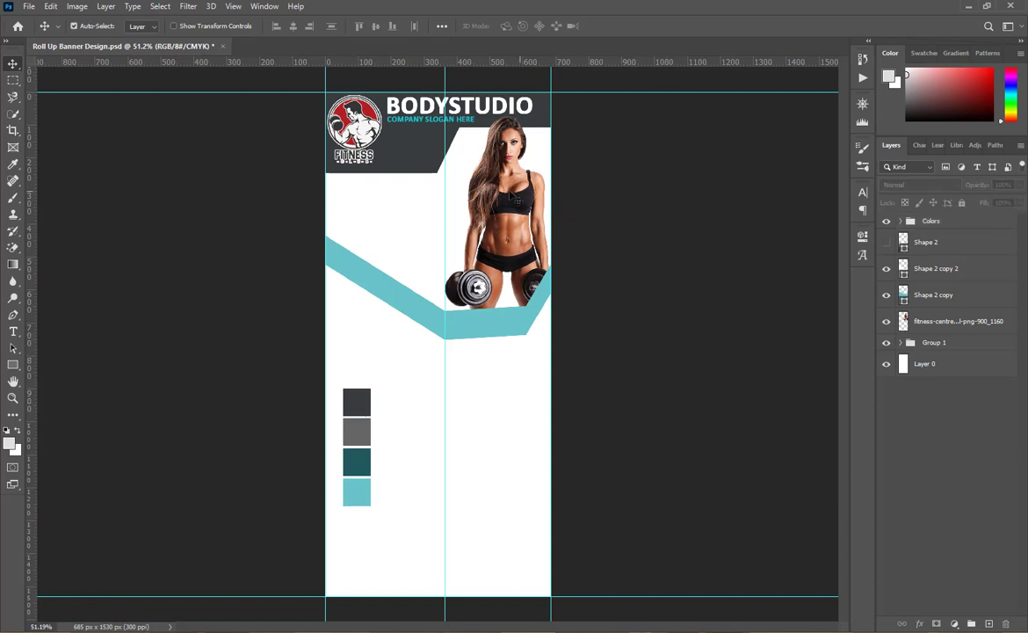
{"action": "left_click", "coordinate": [904, 319]}
{"action": "left_click_drag", "start_coordinate": [495, 202], "coordinate": [517, 195]}
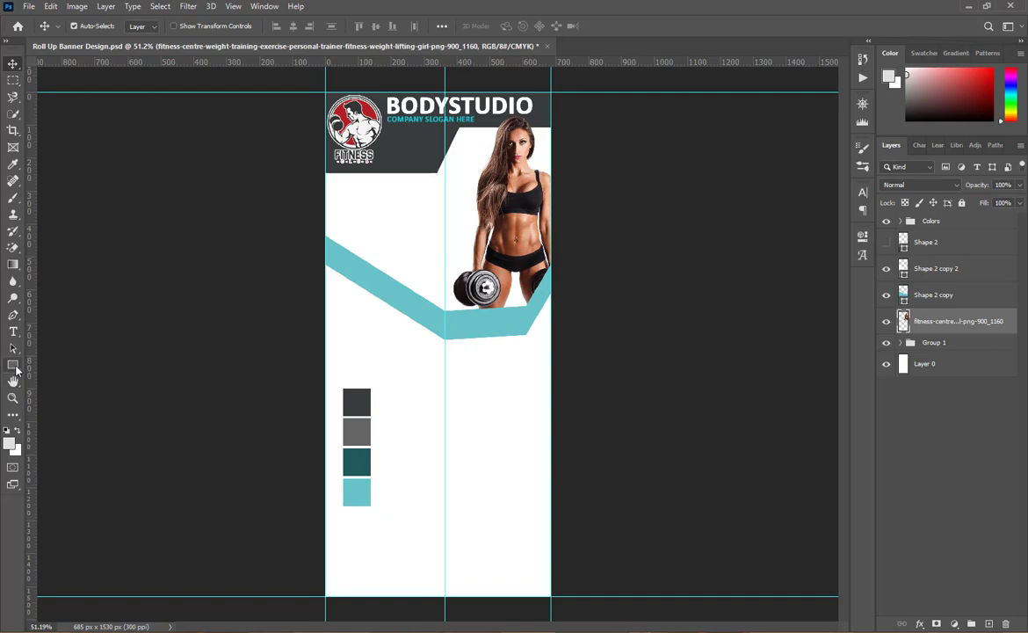
- Place the "unnamed (1)" image from the New folder and enlarge it to fill the area above the teal band
{"action": "right_click", "coordinate": [16, 371]}
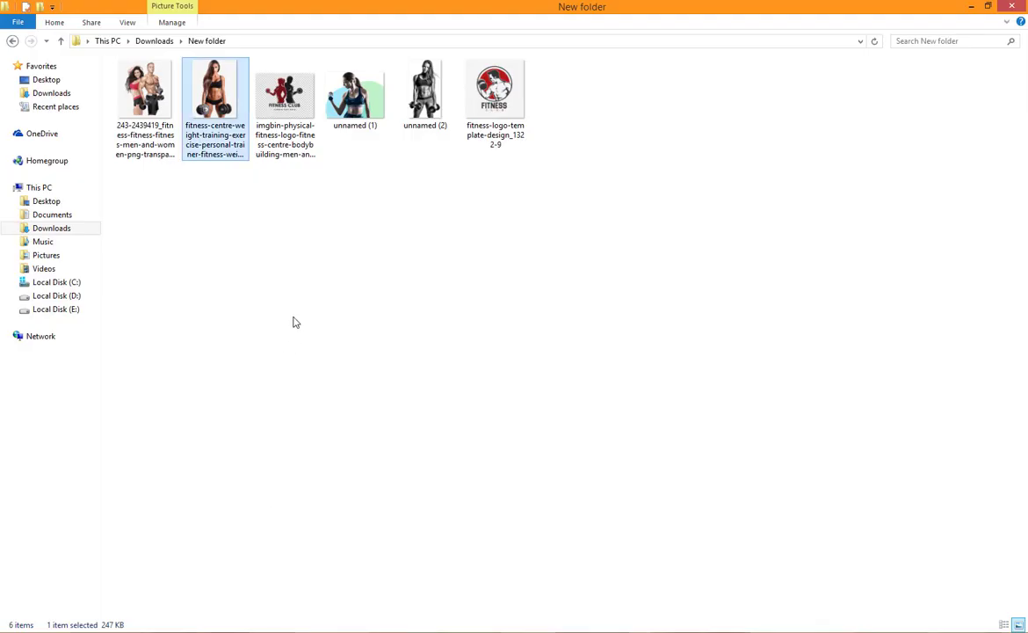
{"action": "left_click_drag", "start_coordinate": [355, 88], "coordinate": [423, 233]}
{"action": "left_click_drag", "start_coordinate": [424, 290], "coordinate": [420, 127]}
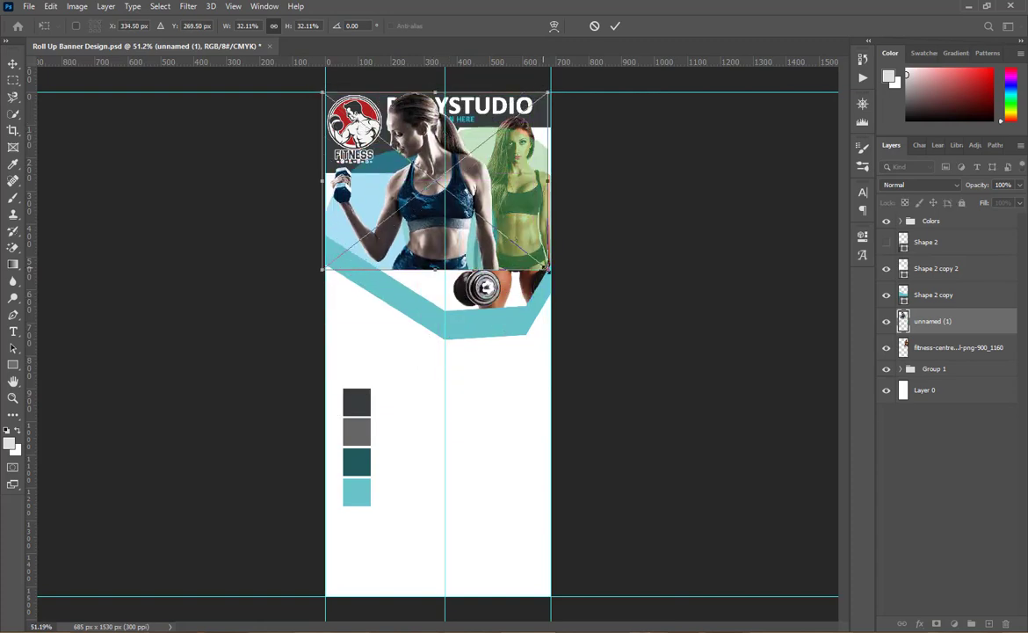
{"action": "left_click_drag", "start_coordinate": [548, 269], "coordinate": [668, 451]}
{"action": "left_click_drag", "start_coordinate": [515, 288], "coordinate": [459, 255]}
{"action": "left_click", "coordinate": [616, 29]}
- Move the "unnamed (1)" layer to the bottom of Group 1, behind the header shape and the woman image
{"action": "key", "text": "u"}
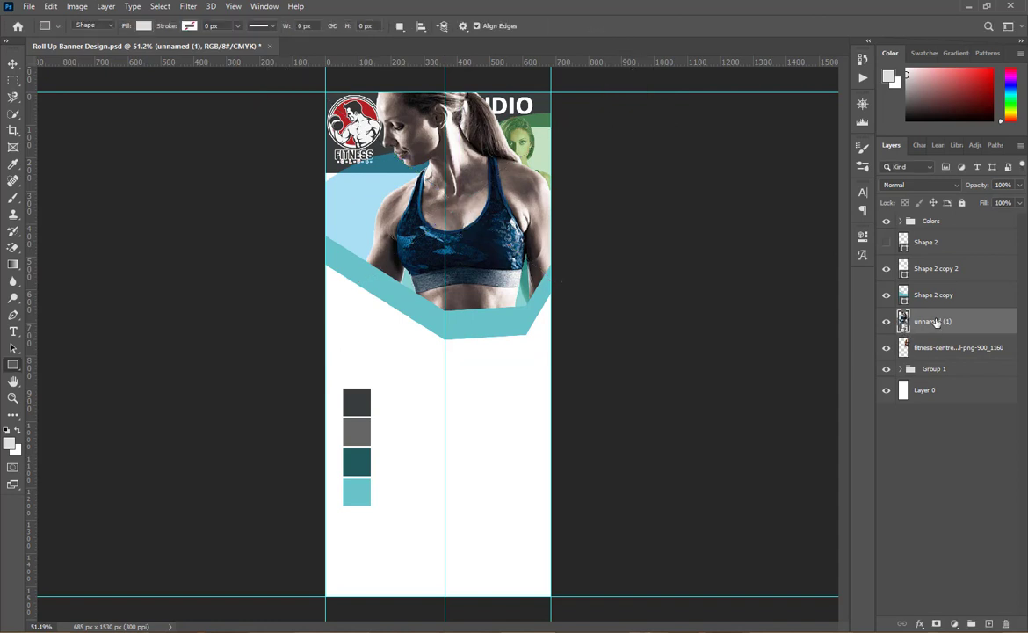
{"action": "left_click_drag", "start_coordinate": [937, 323], "coordinate": [929, 506]}
{"action": "left_click", "coordinate": [902, 343]}
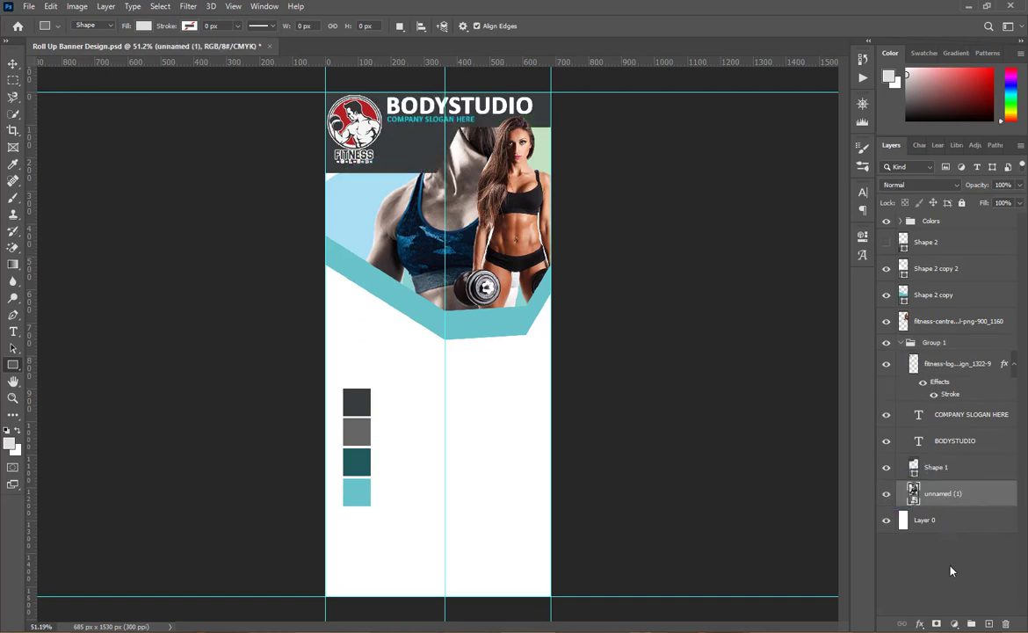
{"action": "left_click", "coordinate": [953, 570]}
- Fade the "unnamed (1)" background image to about 53% opacity and about 92% fill
{"action": "left_click", "coordinate": [953, 486]}
{"action": "left_click", "coordinate": [1020, 185]}
{"action": "left_click_drag", "start_coordinate": [1019, 203], "coordinate": [978, 203]}
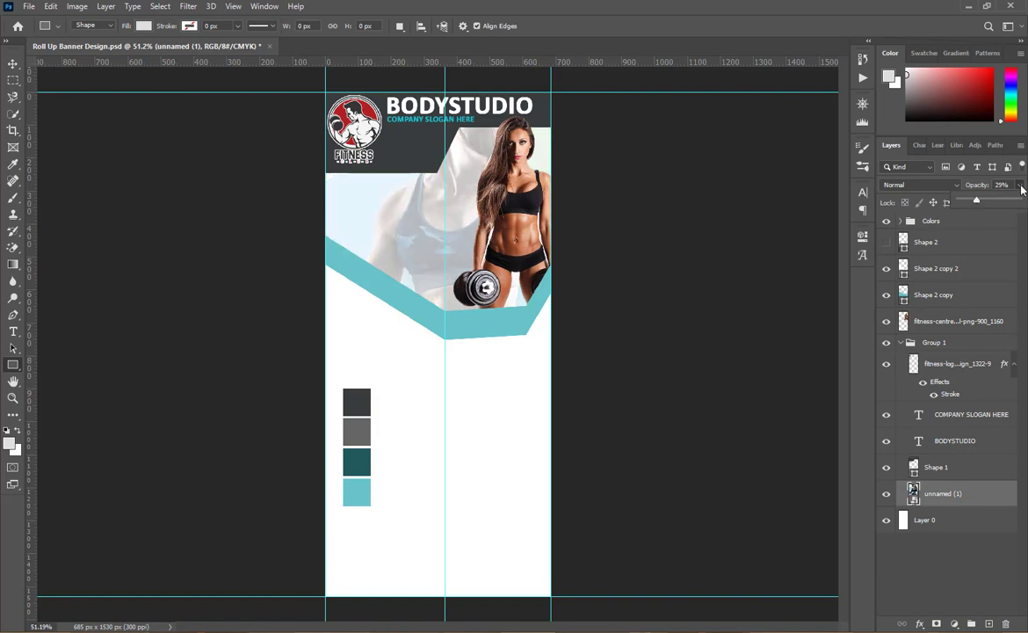
{"action": "left_click", "coordinate": [1019, 203]}
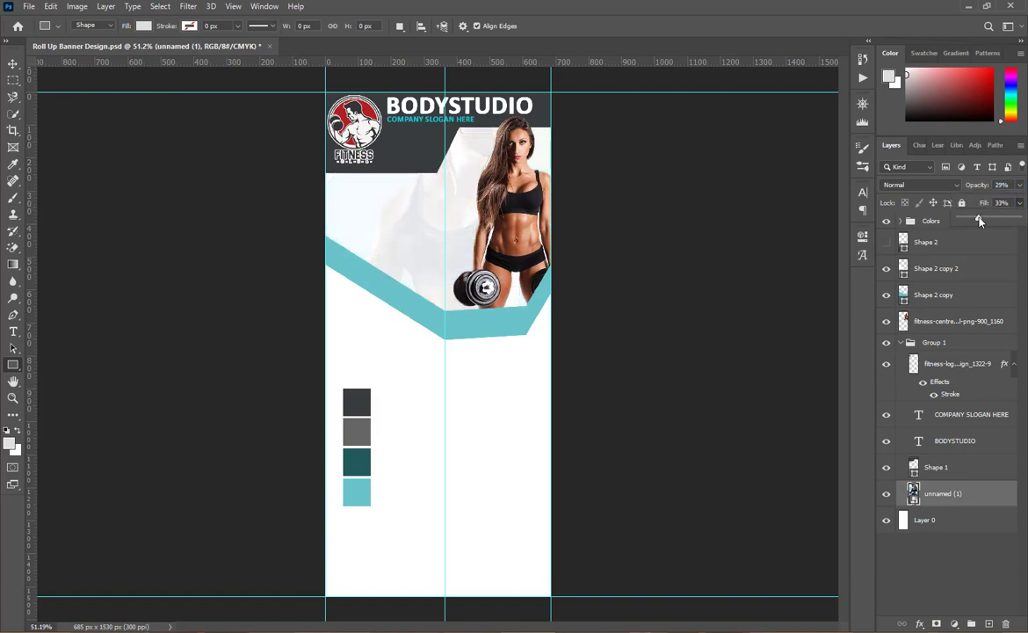
{"action": "left_click_drag", "start_coordinate": [997, 221], "coordinate": [1007, 222]}
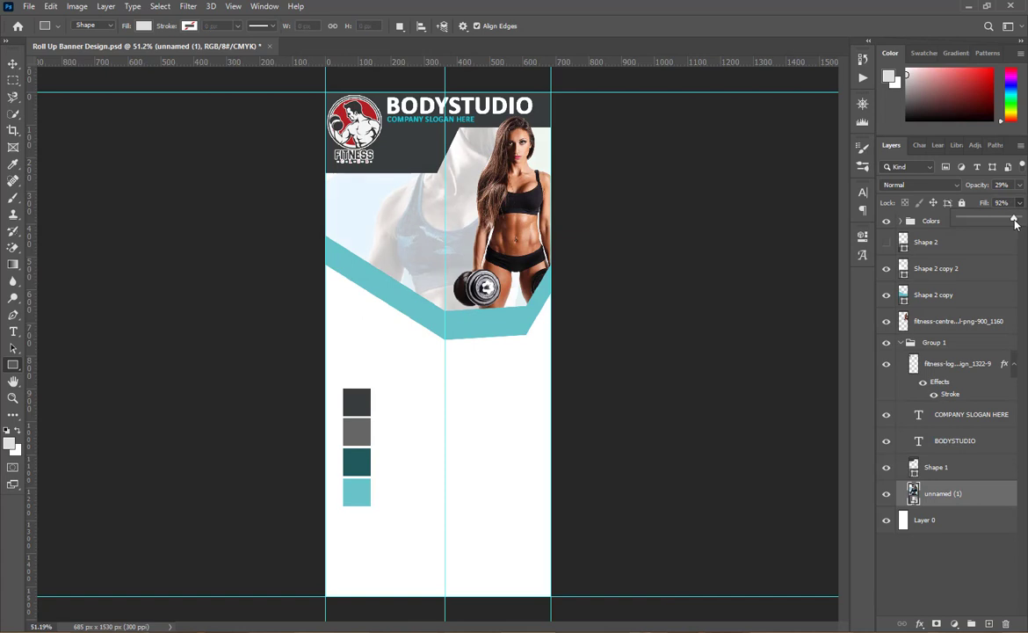
{"action": "left_click", "coordinate": [1019, 186]}
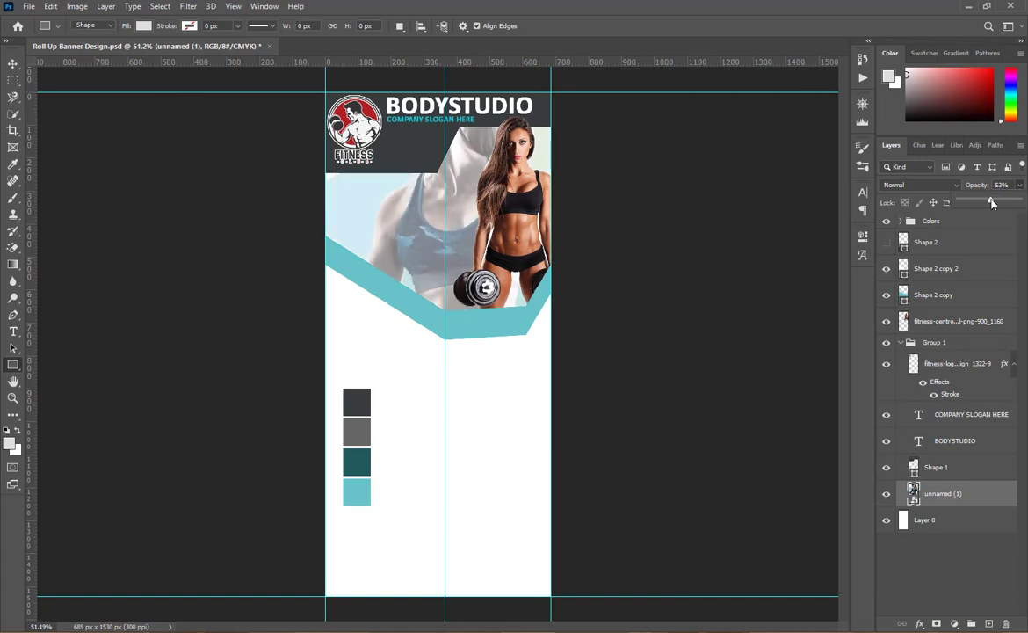
{"action": "left_click", "coordinate": [965, 573]}
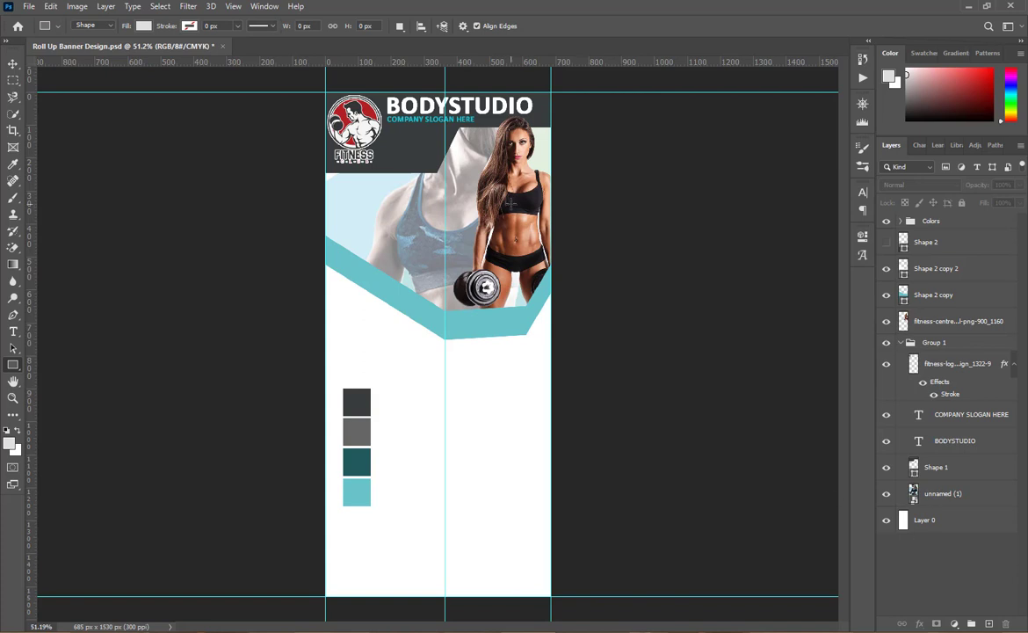
- Move the woman image slightly right and nudge the teal shape down to narrow its visible band
{"action": "key", "text": "v"}
{"action": "mouse_move", "coordinate": [513, 203]}
{"action": "left_mouse_down"}
{"action": "mouse_move", "coordinate": [525, 236]}
{"action": "mouse_move", "coordinate": [521, 203]}
{"action": "left_mouse_up"}
{"action": "scroll", "coordinate": [412, 133], "scroll_direction": "up", "scroll_amount": 6}
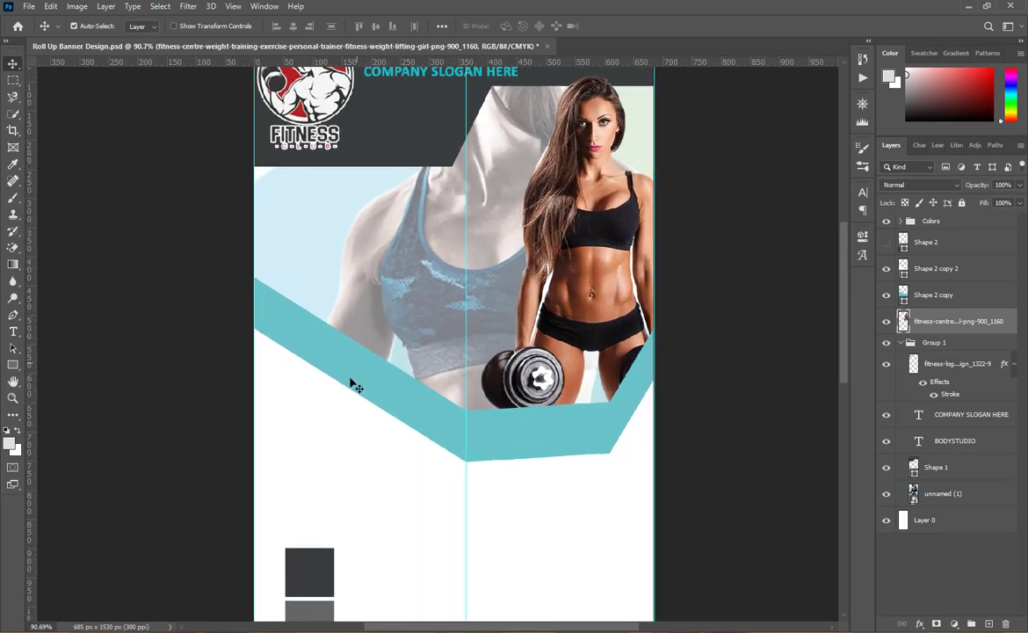
{"action": "left_click", "coordinate": [355, 373]}
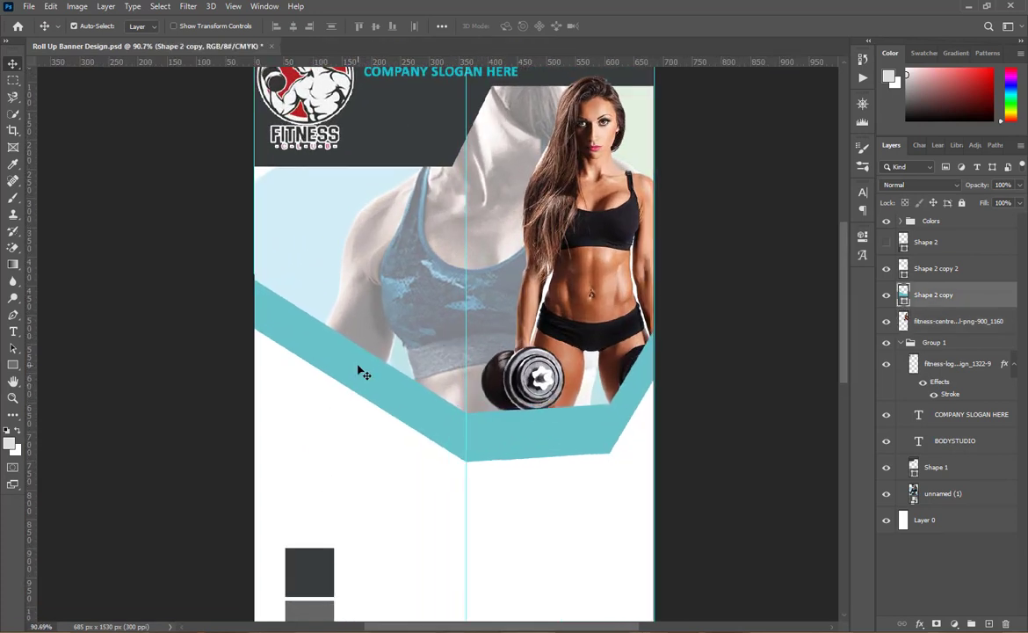
{"action": "key", "text": "Down"}
{"action": "key", "text": "Down"}
{"action": "key", "text": "Down"}
{"action": "key", "text": "Down"}
{"action": "key", "text": "Down"}
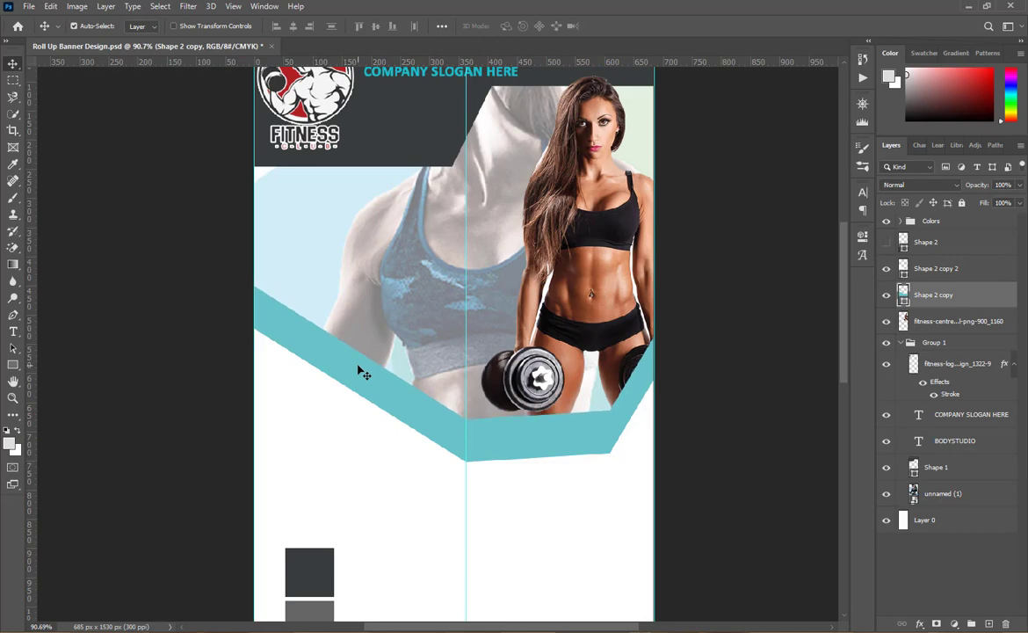
- Collapse Group 1, group the woman image with the three angled shape layers, and check the new group by toggling its visibility
{"action": "left_click", "coordinate": [900, 342]}
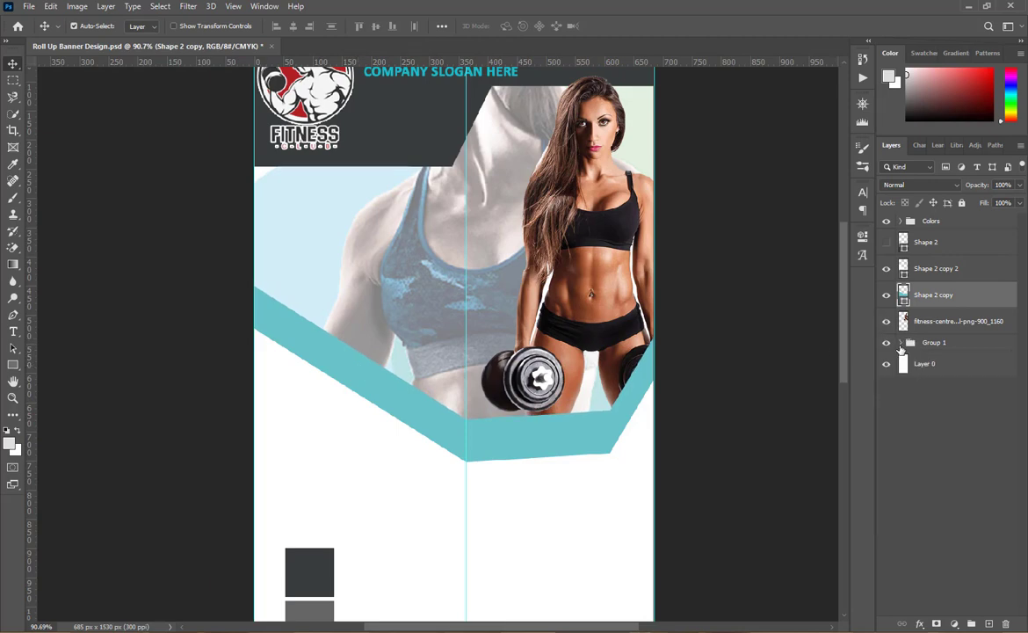
{"action": "left_click", "coordinate": [971, 322]}
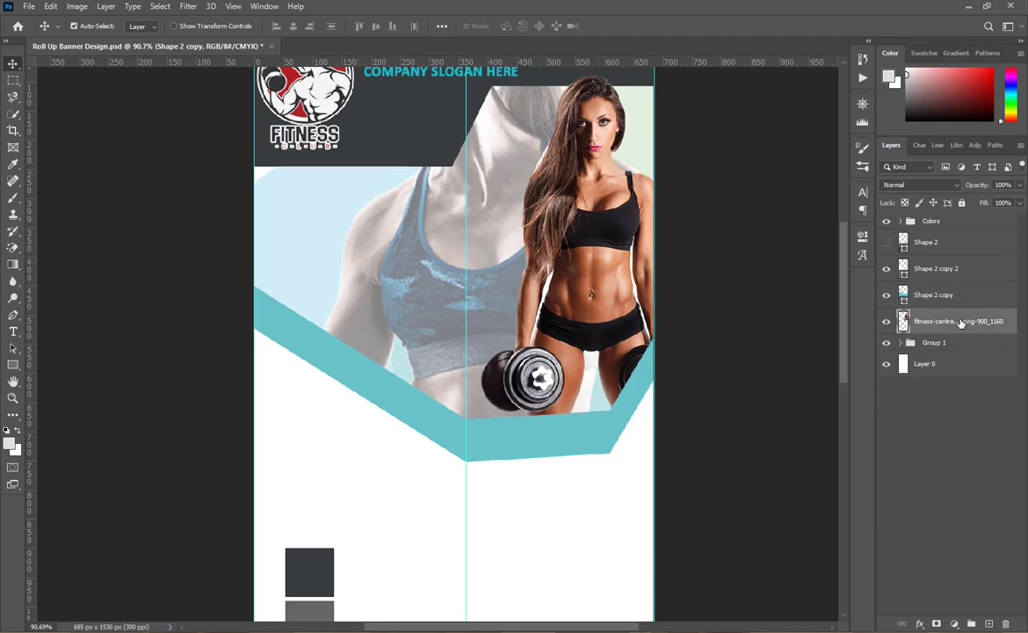
{"action": "left_click", "coordinate": [958, 243], "text": "shift"}
{"action": "left_click", "coordinate": [971, 624]}
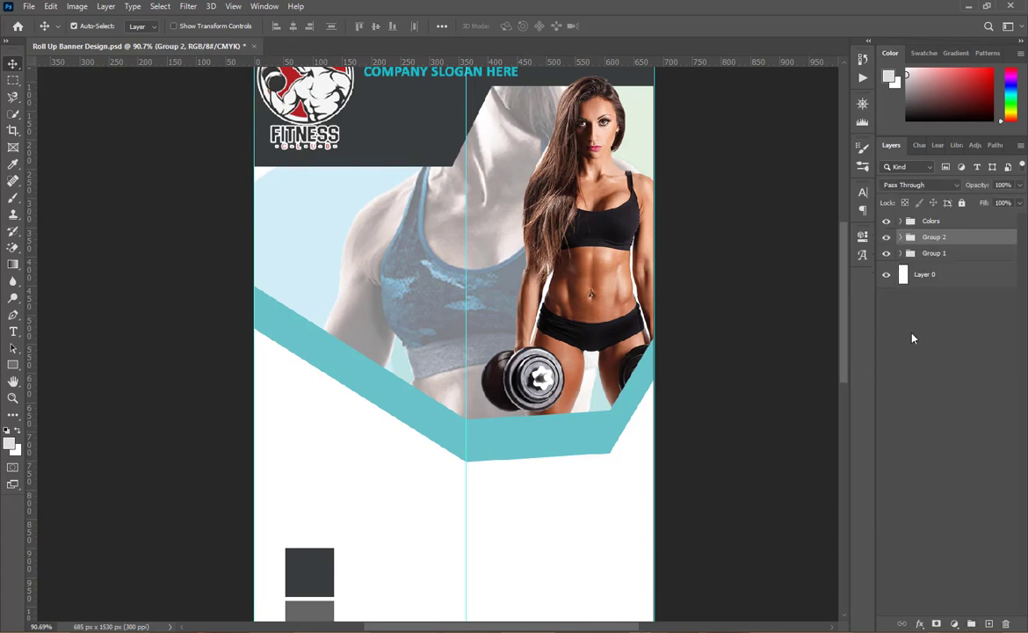
{"action": "left_click", "coordinate": [885, 238]}
{"action": "left_click", "coordinate": [886, 239]}
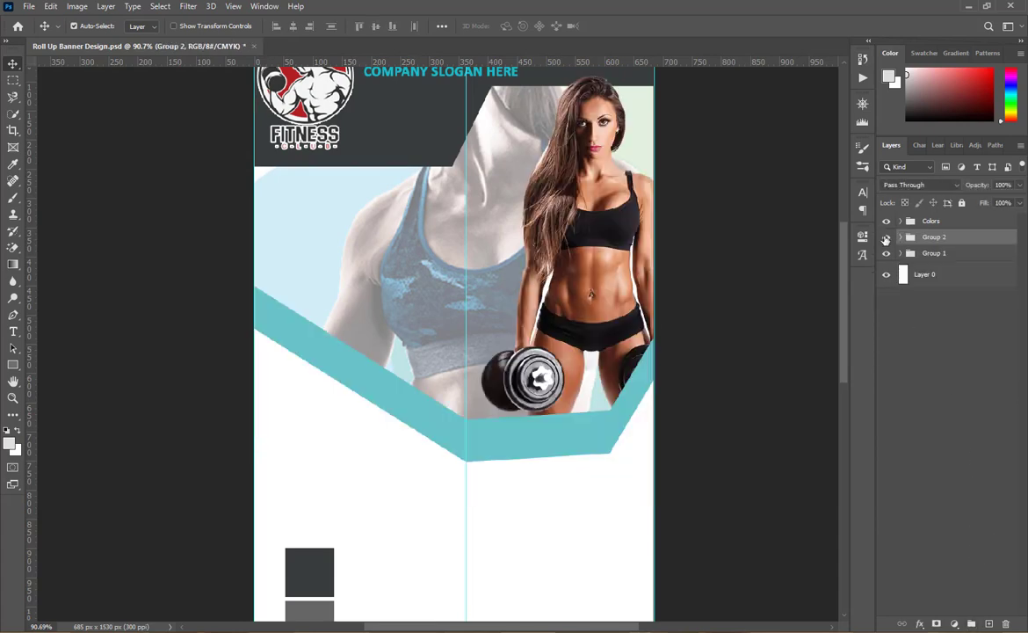
- Add the text "SHAPE YOUR" in black (000000), Calibri Bold 12 pt, over the faded photo beside the woman
{"action": "left_click", "coordinate": [911, 415]}
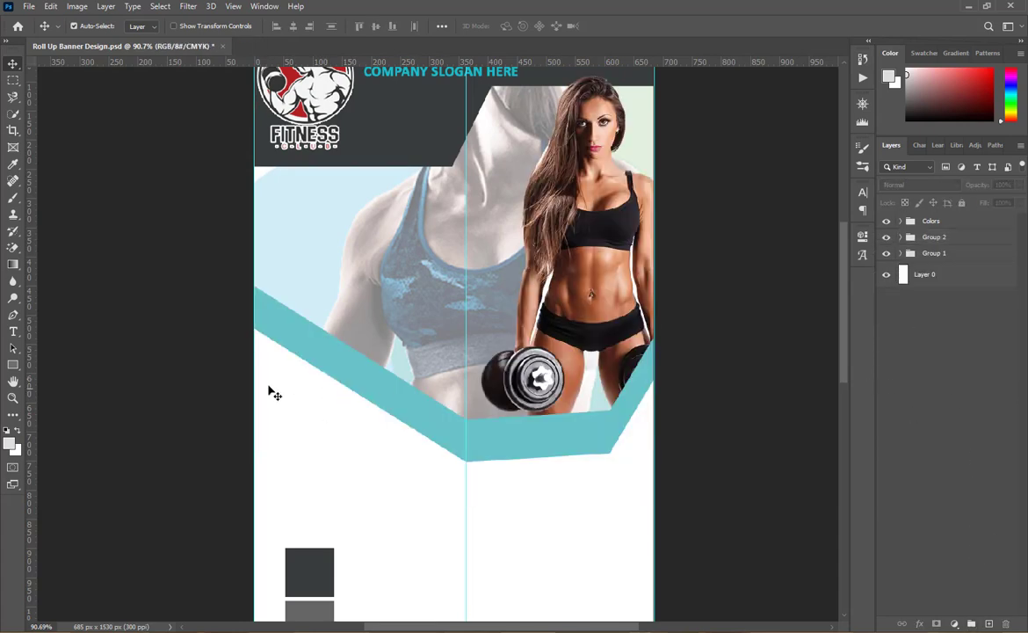
{"action": "left_click", "coordinate": [14, 332]}
{"action": "left_click", "coordinate": [347, 275]}
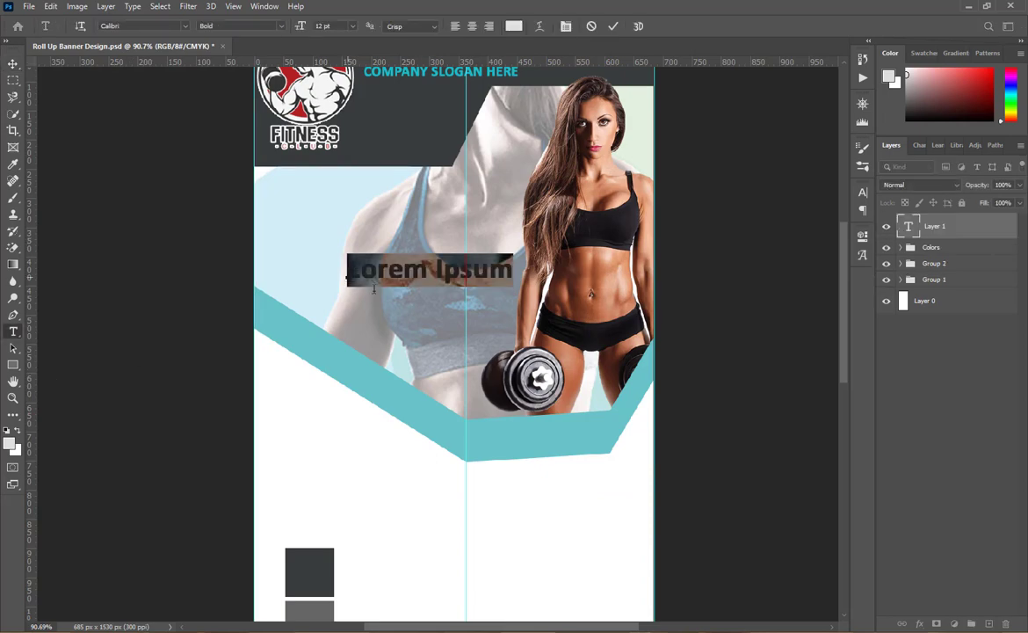
{"action": "left_click", "coordinate": [514, 26]}
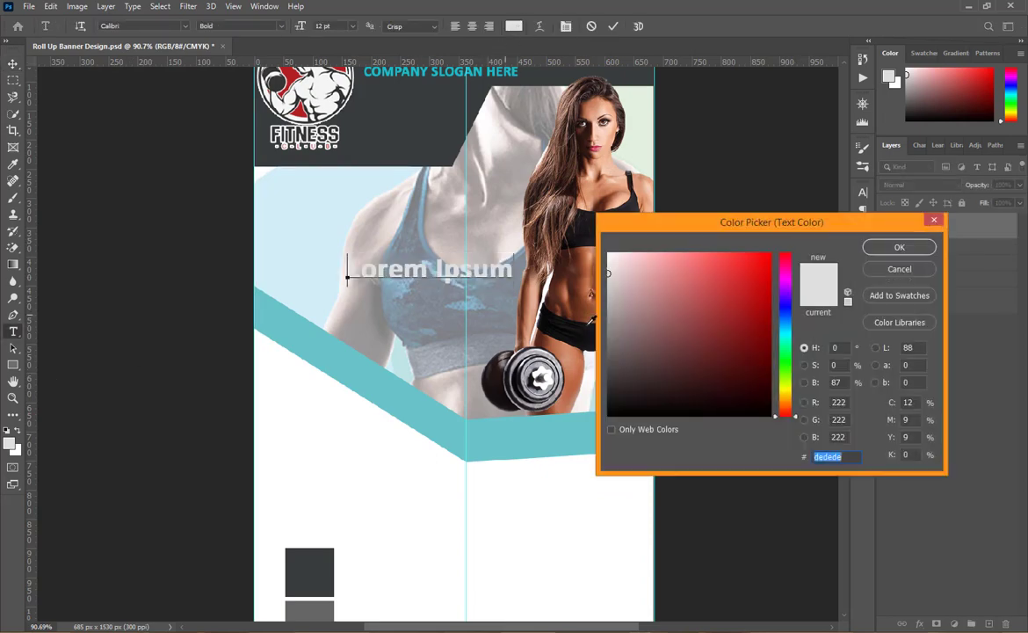
{"action": "type", "text": "000000"}
{"action": "left_click", "coordinate": [876, 249]}
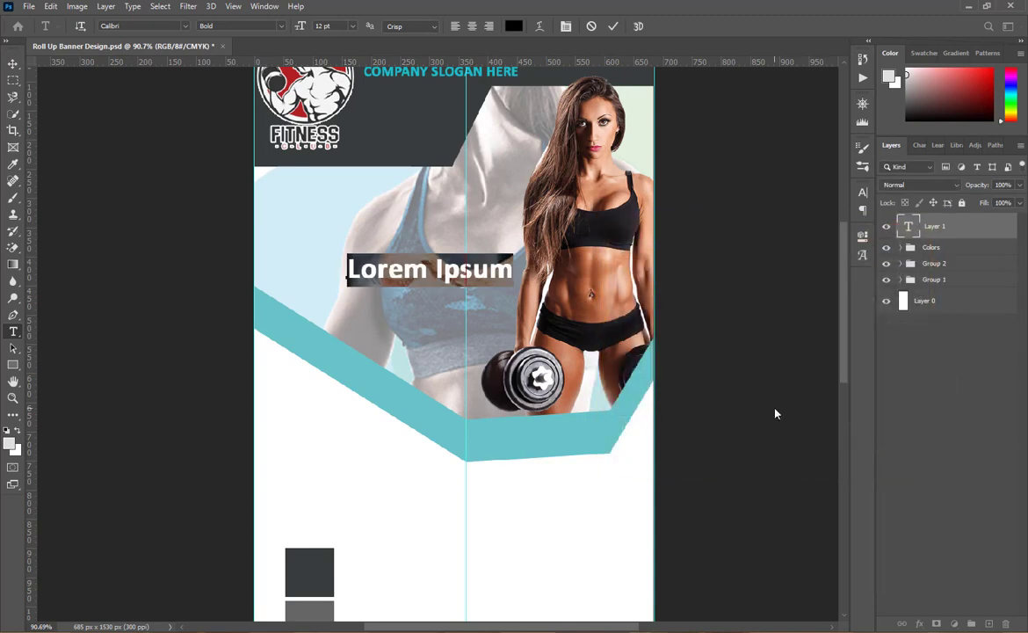
{"action": "type", "text": "SHAPE YOUR"}
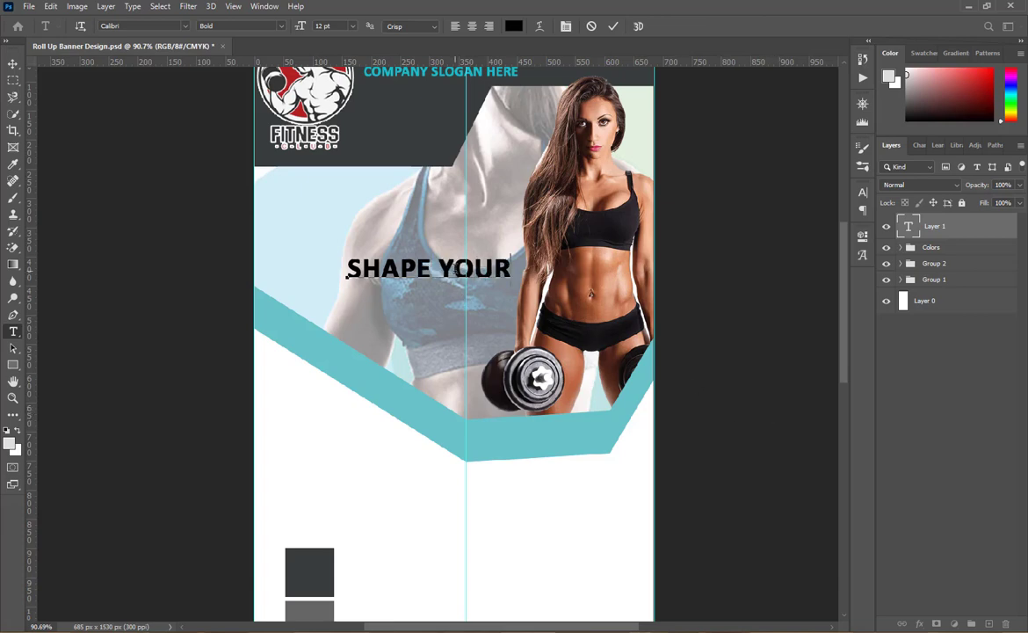
- Change the font of the "SHAPE YOUR" text to Square721 Cn BT
{"action": "triple_click", "coordinate": [455, 269]}
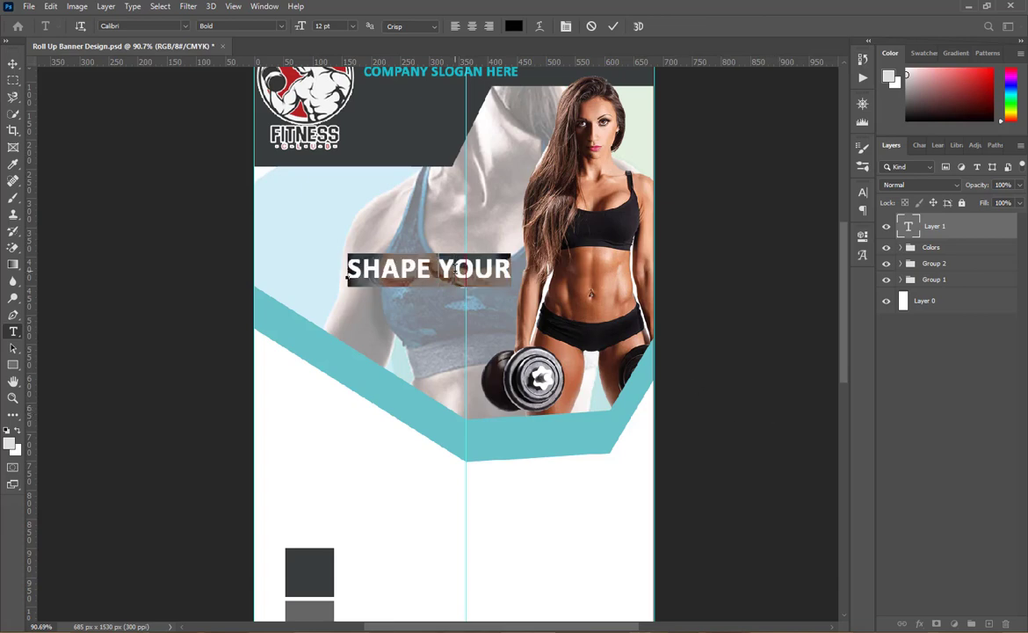
{"action": "left_click", "coordinate": [862, 192]}
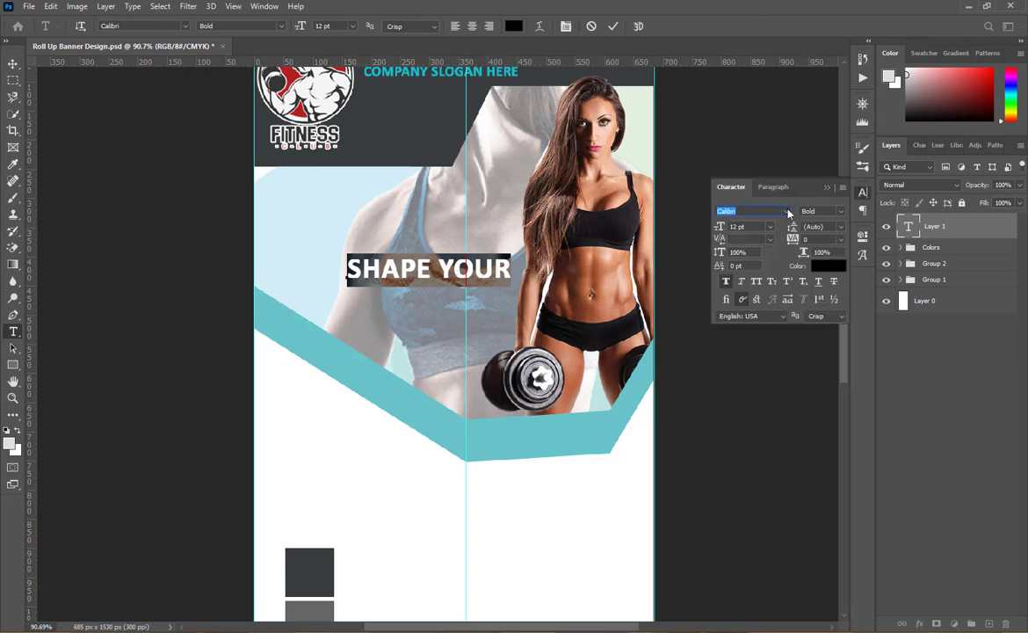
{"action": "left_click", "coordinate": [787, 212]}
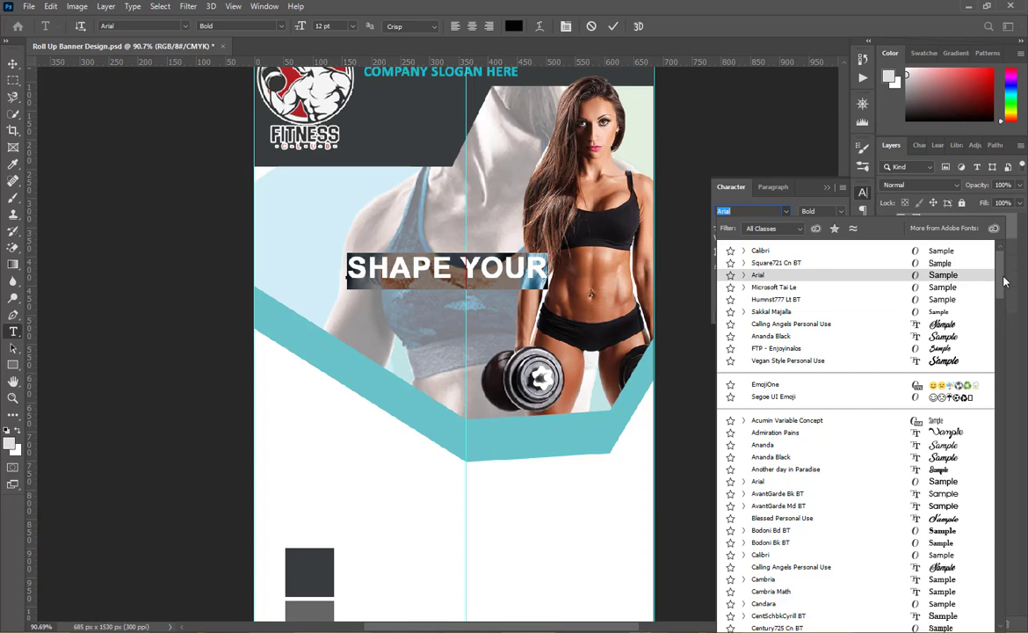
{"action": "left_click_drag", "start_coordinate": [998, 278], "coordinate": [1001, 380]}
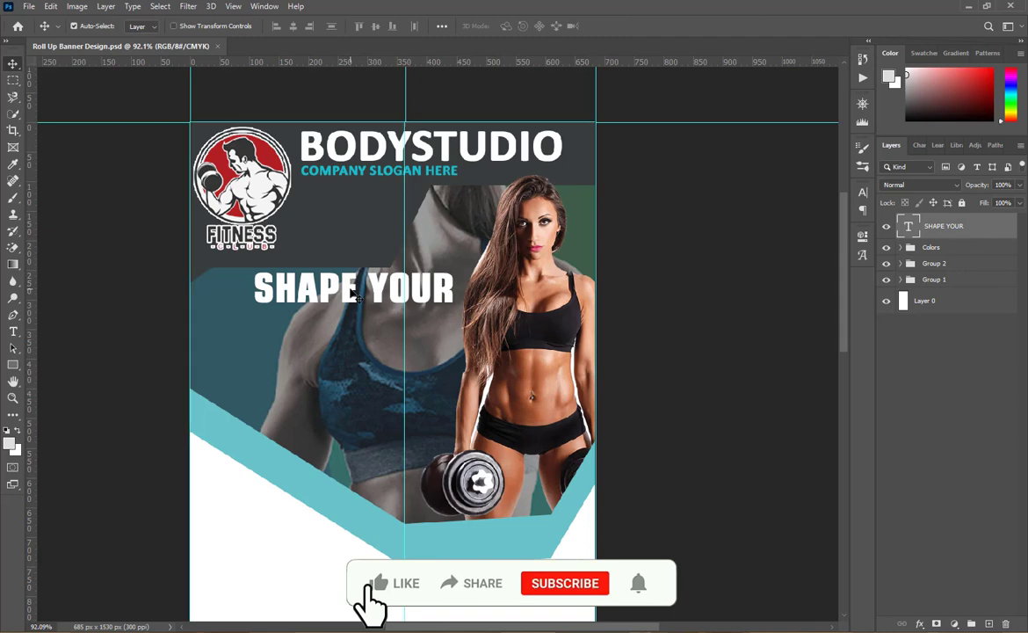
- Duplicate the "SHAPE YOUR" text directly below the original and replace the copy's wording with "BODY"
{"action": "left_click_drag", "start_coordinate": [354, 290], "coordinate": [354, 329]}
{"action": "triple_click", "coordinate": [354, 329]}
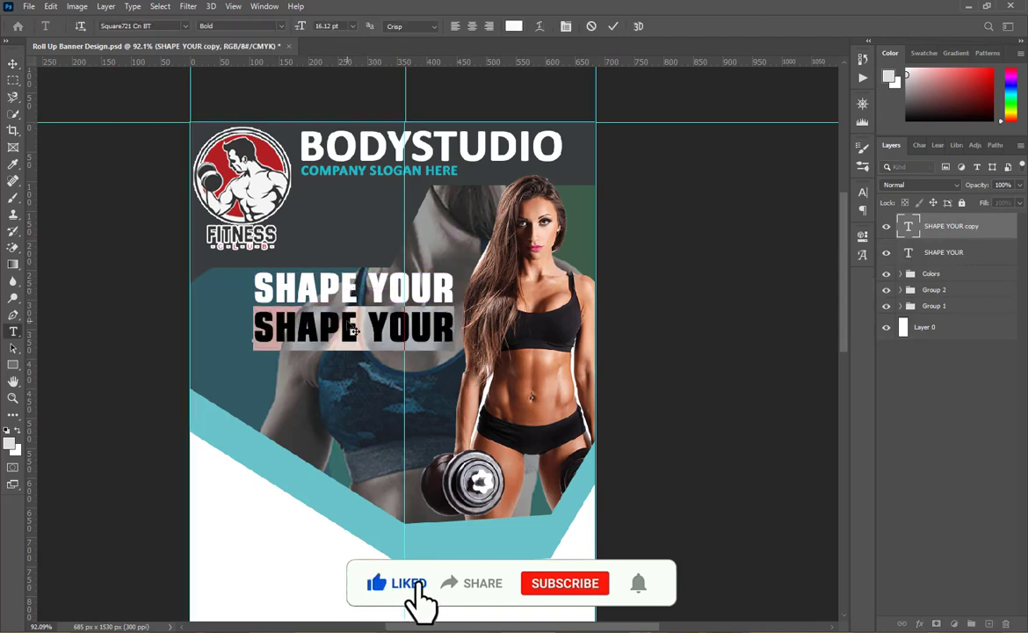
{"action": "type", "text": "BODY"}
- Set the "BODY" text to Calibri Bold and color it with the light teal sampled from the angled band
{"action": "key", "text": "ctrl+a"}
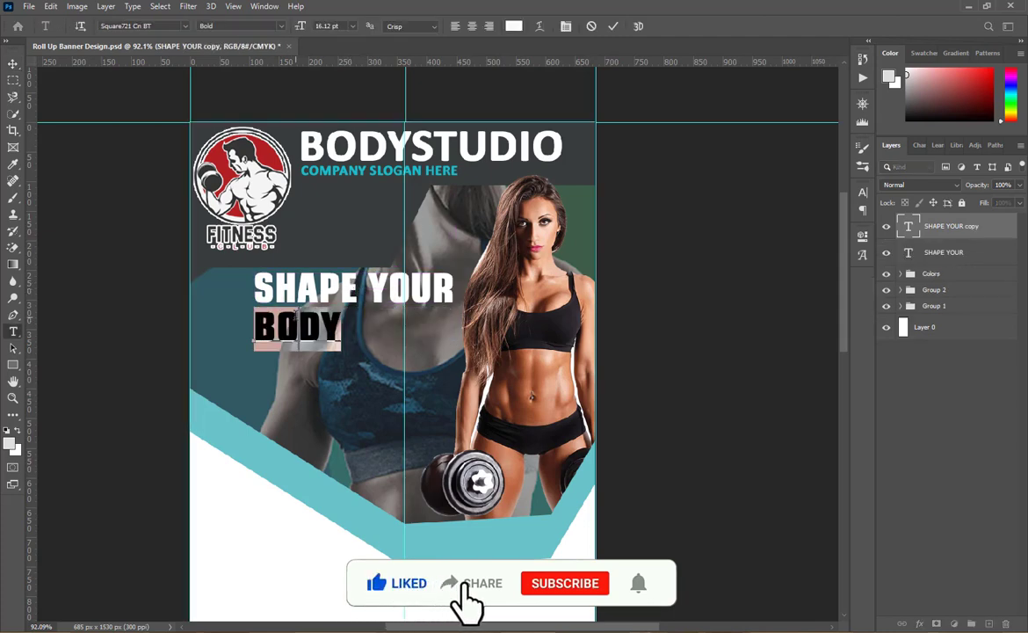
{"action": "left_click", "coordinate": [864, 194]}
{"action": "left_click", "coordinate": [786, 211]}
{"action": "left_click", "coordinate": [944, 288]}
{"action": "left_click", "coordinate": [787, 211]}
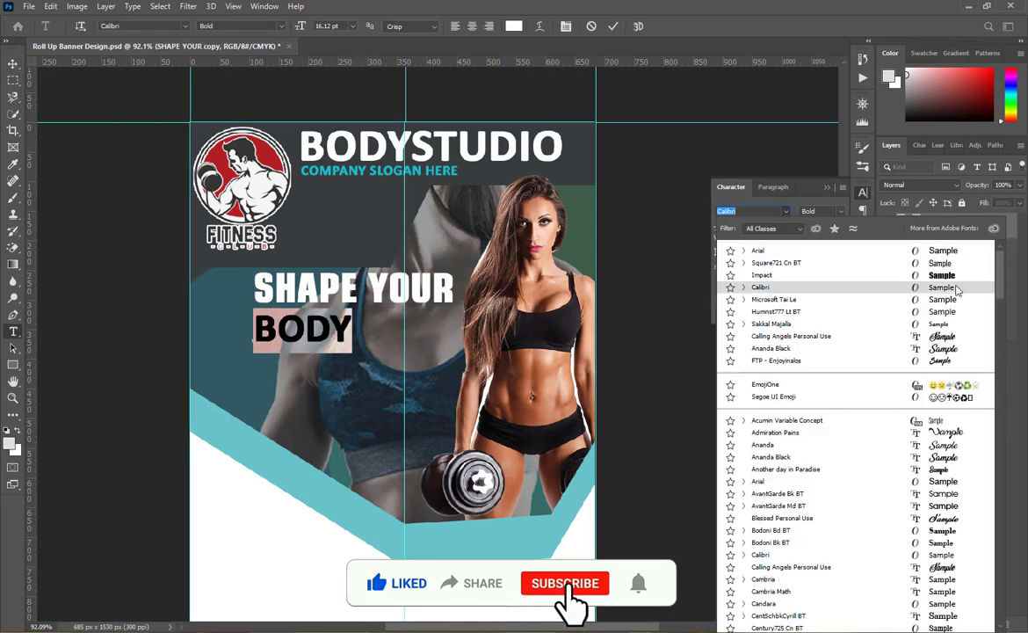
{"action": "left_click", "coordinate": [945, 288]}
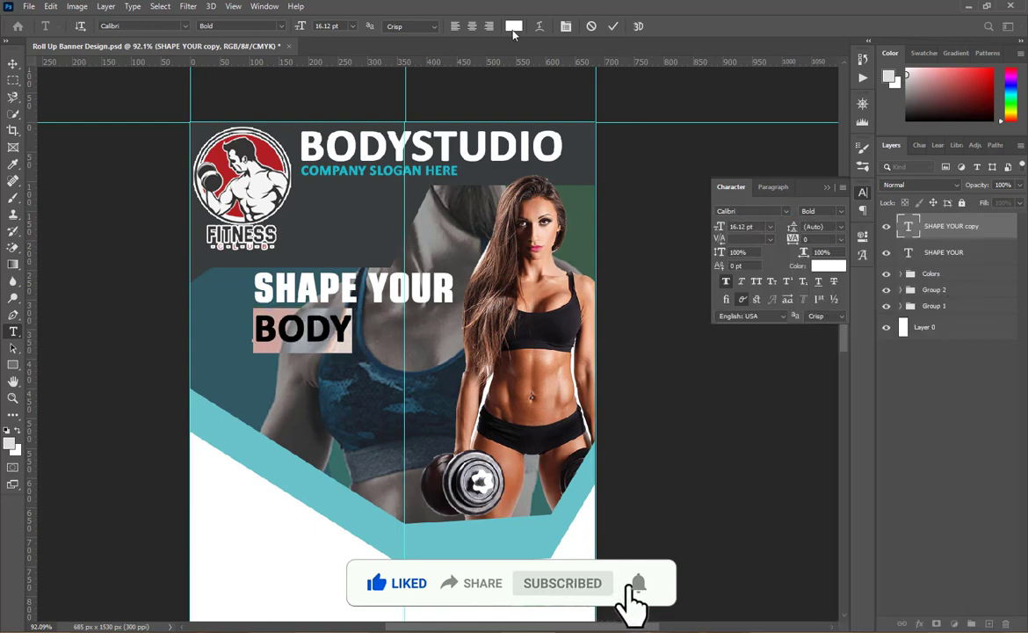
{"action": "left_click", "coordinate": [514, 28]}
{"action": "left_click", "coordinate": [367, 533]}
{"action": "left_click", "coordinate": [895, 249]}
{"action": "key", "text": "ctrl+Return"}
{"action": "key", "text": "v"}
- Enlarge "BODY" to about 32.47 pt and position it directly beneath "SHAPE YOUR" at nearly the same width
{"action": "key", "text": "ctrl+t"}
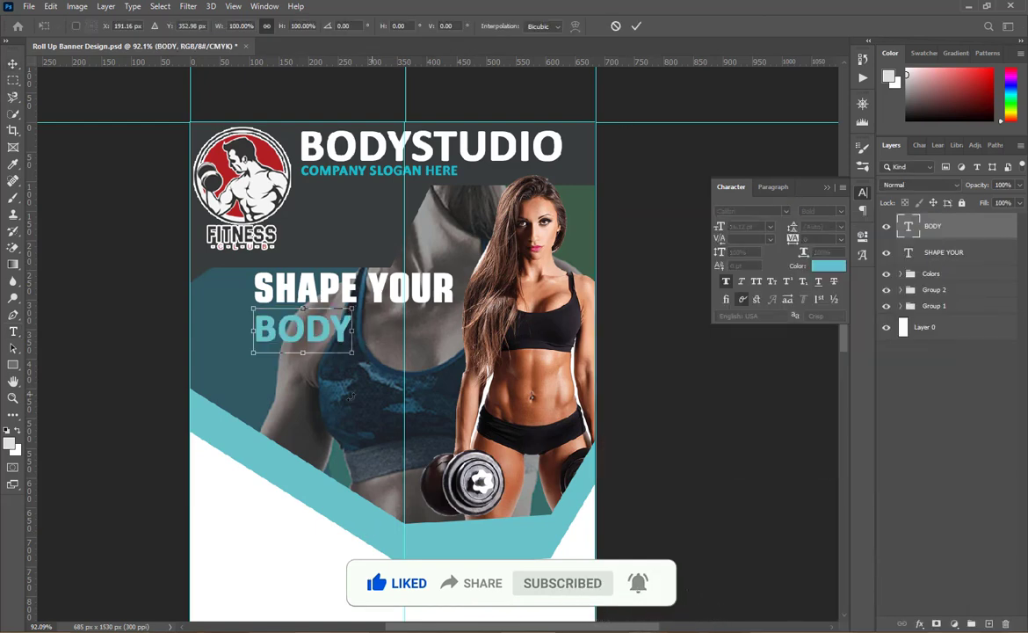
{"action": "left_click_drag", "start_coordinate": [354, 352], "coordinate": [446, 364]}
{"action": "key", "text": "Return"}
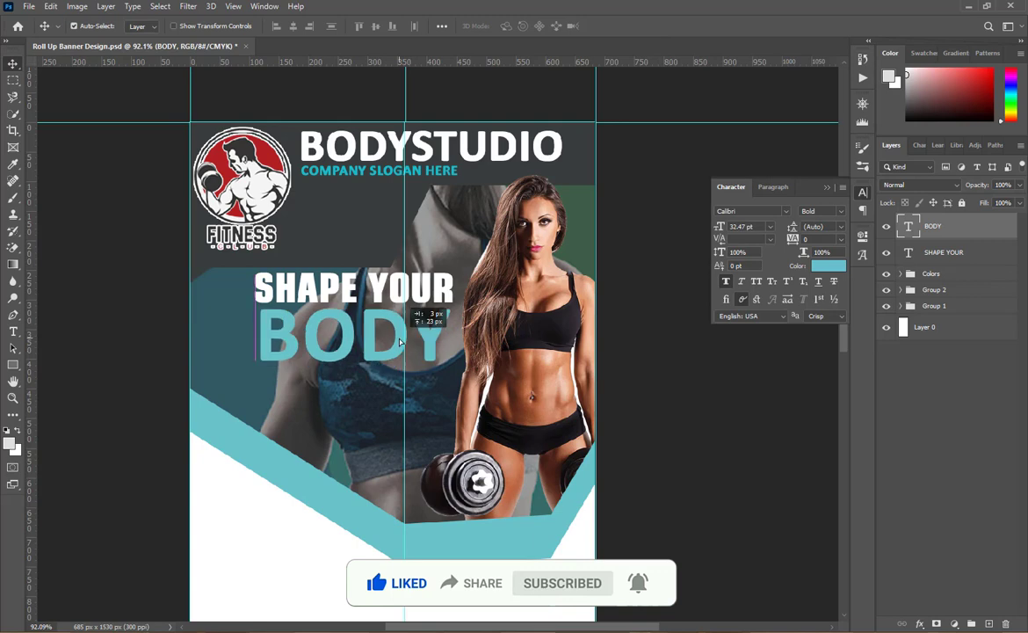
{"action": "left_click", "coordinate": [825, 187]}
{"action": "left_click", "coordinate": [941, 252]}
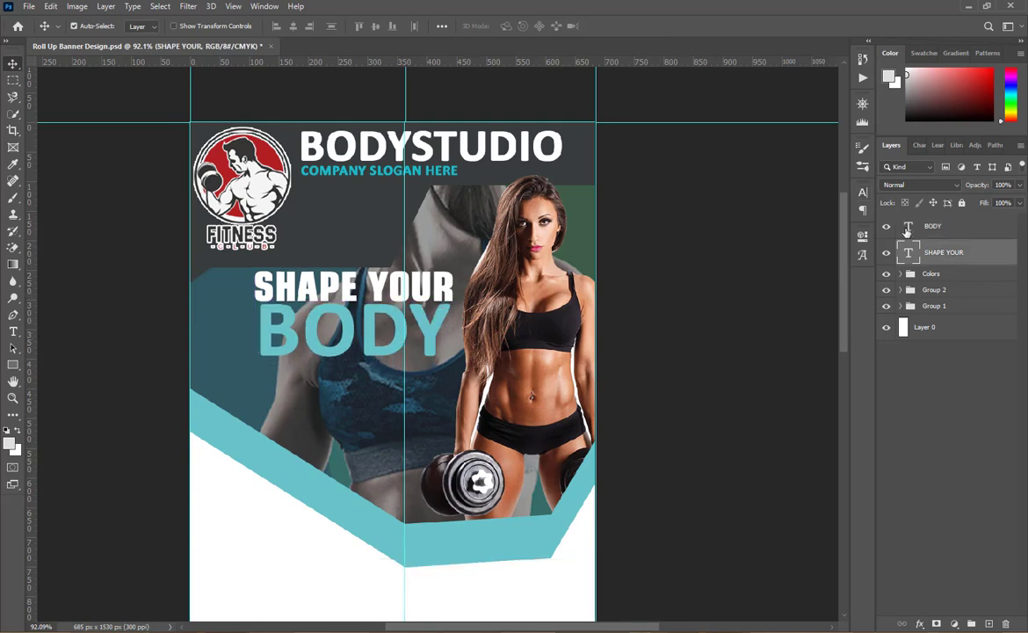
- Draw a small circle with the Ellipse tool just below the start of "BODY" and fill it with cyan
{"action": "scroll", "coordinate": [545, 391], "scroll_direction": "down", "scroll_amount": 4}
{"action": "scroll", "coordinate": [390, 211], "scroll_direction": "up", "scroll_amount": 3}
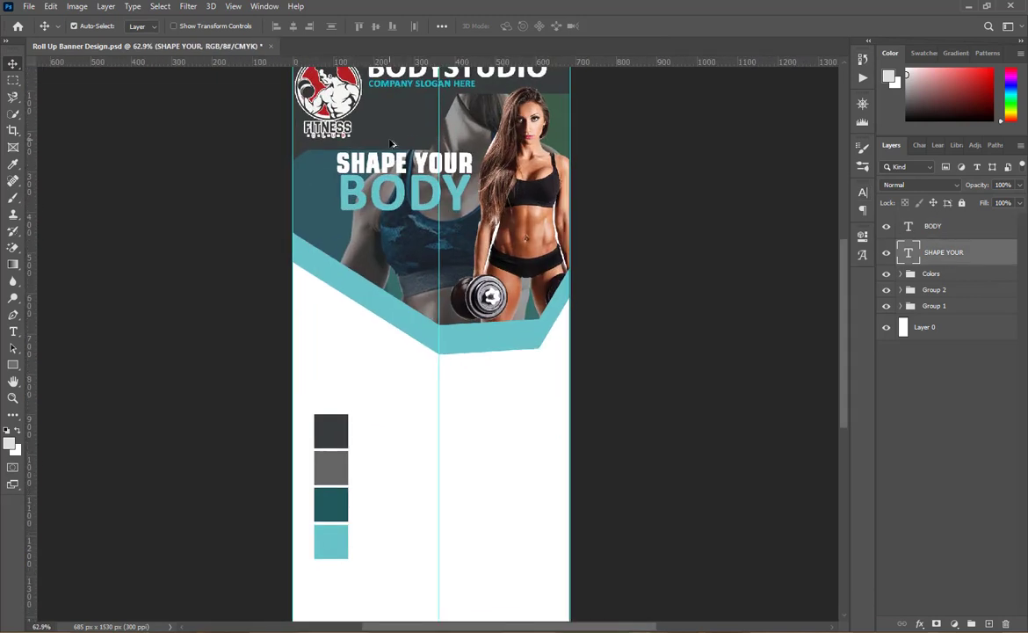
{"action": "left_click", "coordinate": [692, 422]}
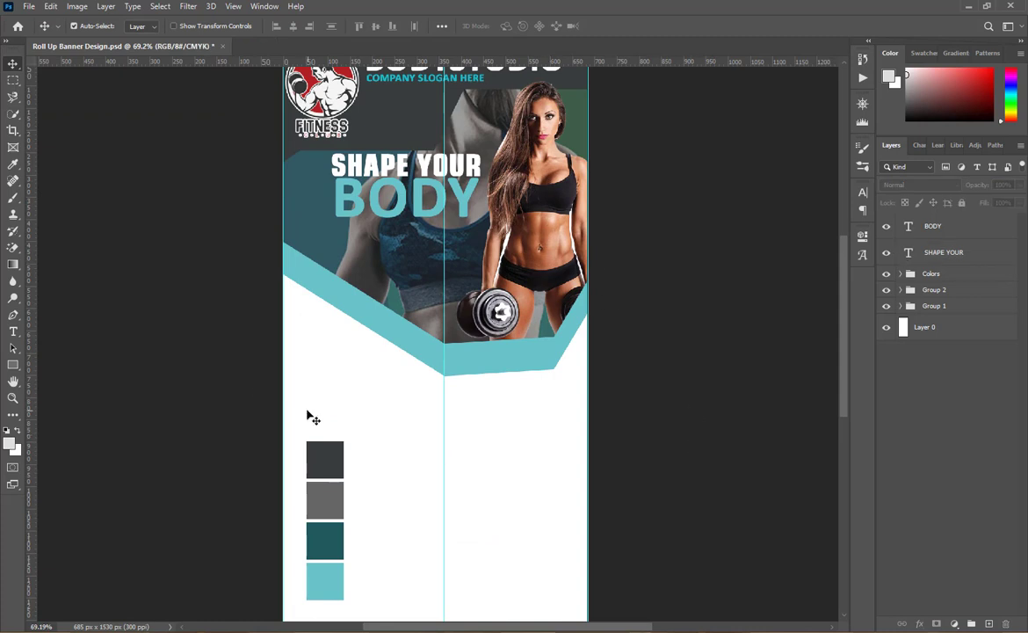
{"action": "right_click", "coordinate": [13, 363]}
{"action": "left_click", "coordinate": [114, 387]}
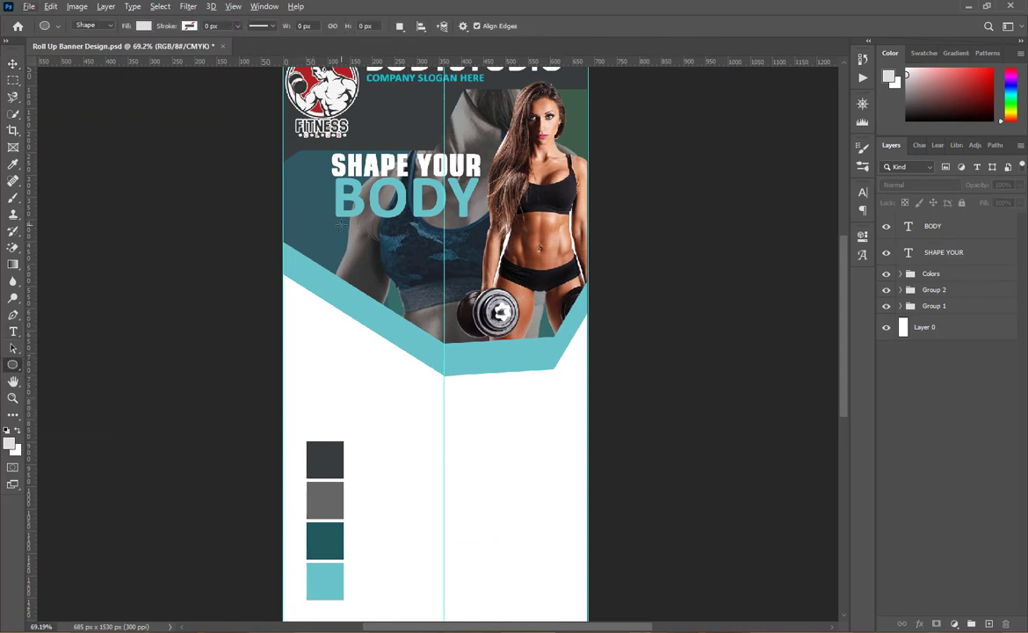
{"action": "mouse_move", "coordinate": [325, 356]}
{"action": "left_mouse_down"}
{"action": "mouse_move", "coordinate": [347, 380]}
{"action": "mouse_move", "coordinate": [344, 199]}
{"action": "mouse_move", "coordinate": [349, 236]}
{"action": "left_mouse_up"}
{"action": "left_click", "coordinate": [680, 333]}
{"action": "left_click", "coordinate": [763, 402]}
{"action": "left_click", "coordinate": [827, 232]}
{"action": "key", "text": "v"}
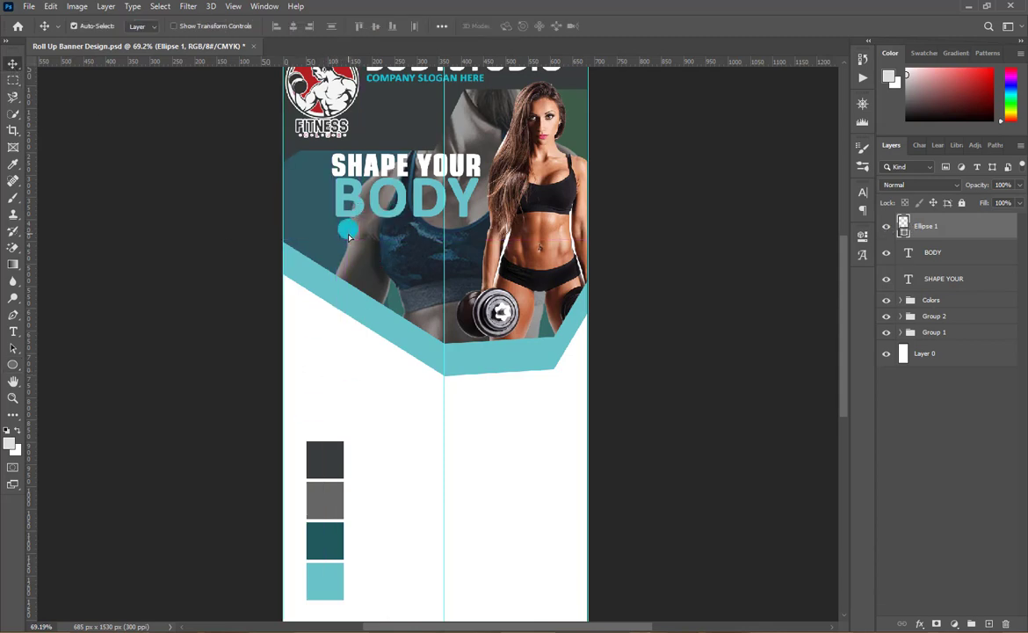
- Shrink the cyan circle and stack two copies below it, centered horizontally and evenly distributed
{"action": "key", "text": "ctrl+t"}
{"action": "scroll", "coordinate": [349, 235], "scroll_direction": "up", "scroll_amount": 5}
{"action": "left_click_drag", "start_coordinate": [380, 375], "coordinate": [336, 437]}
{"action": "key", "text": "Return"}
{"action": "left_click", "coordinate": [341, 388], "text": "shift"}
{"action": "left_click", "coordinate": [341, 345], "text": "shift"}
{"action": "left_click", "coordinate": [293, 26]}
{"action": "left_click", "coordinate": [331, 26]}
{"action": "left_click", "coordinate": [927, 457]}
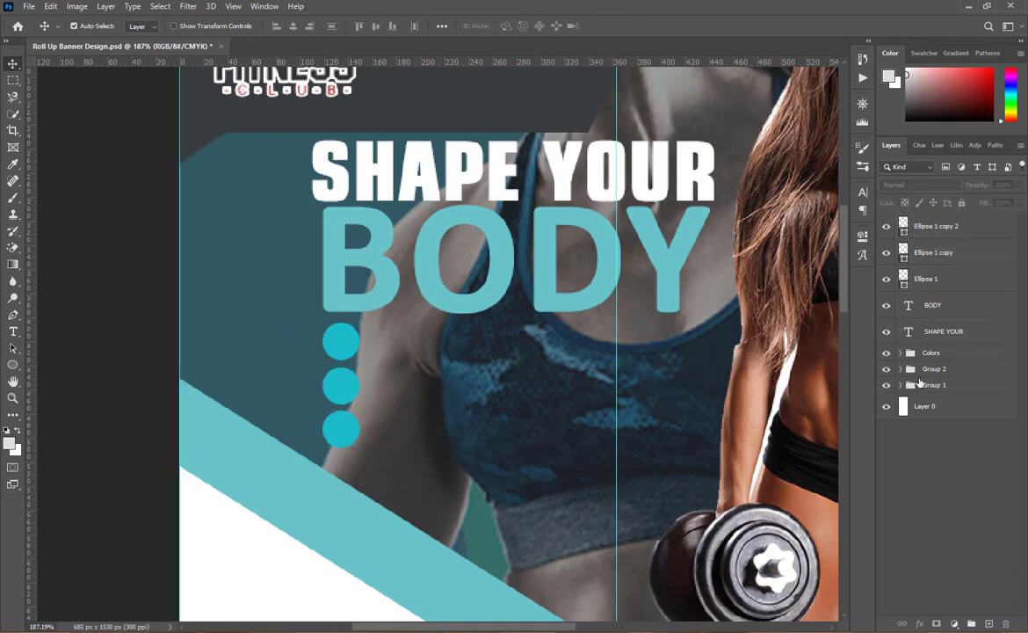
- Add a separate text line reading "PERSONAL TRAINING" below the "BODY" heading
{"action": "left_click", "coordinate": [14, 333]}
{"action": "left_click", "coordinate": [407, 331]}
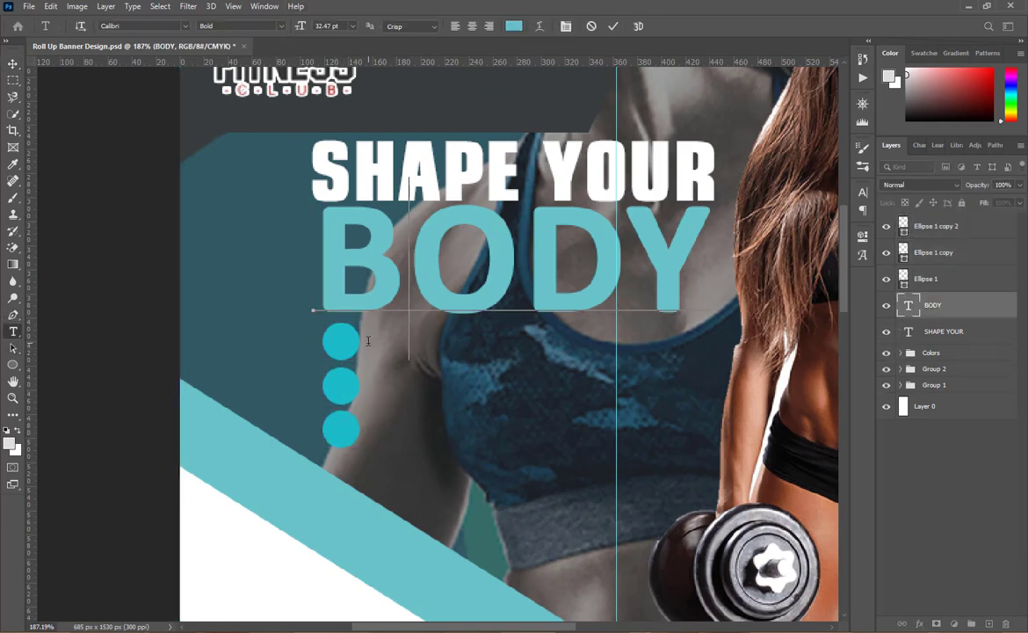
{"action": "left_click", "coordinate": [612, 27]}
{"action": "left_click", "coordinate": [389, 469]}
{"action": "type", "text": "PER"}
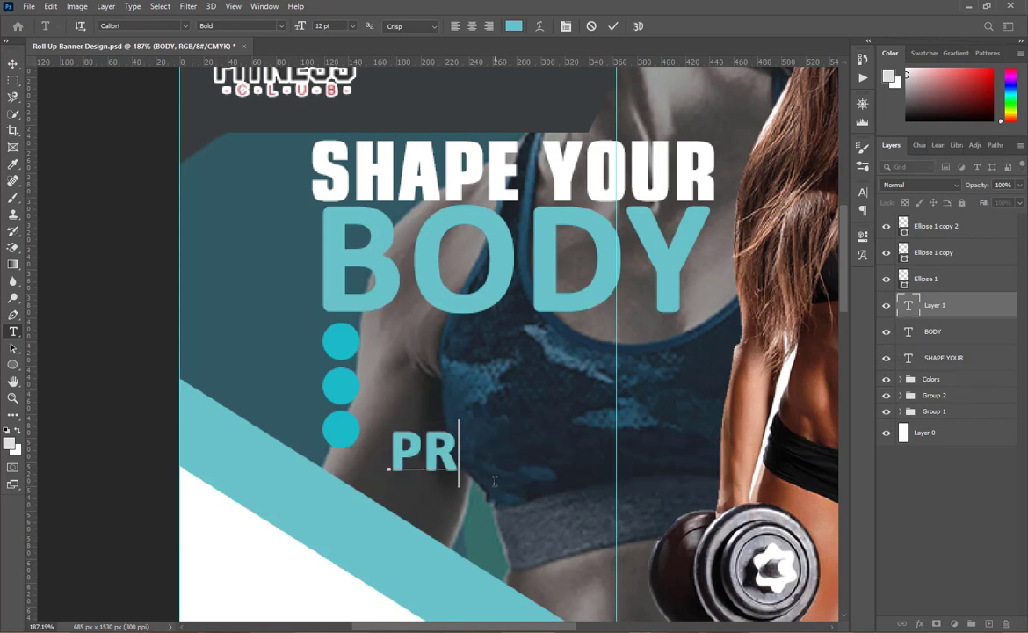
{"action": "type", "text": "SONAL TRAIN"}
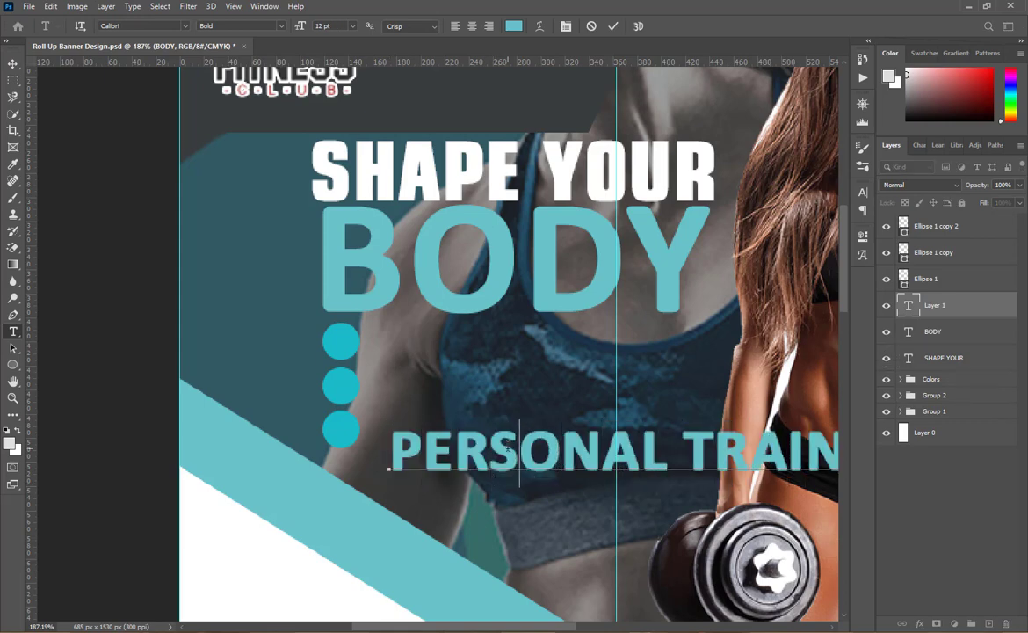
- Set the "PERSONAL TRAINING" text to Calibri Light at 10 pt and color it white
{"action": "key", "text": "ctrl+a"}
{"action": "left_click", "coordinate": [862, 192]}
{"action": "left_click", "coordinate": [840, 210]}
{"action": "left_click", "coordinate": [821, 222]}
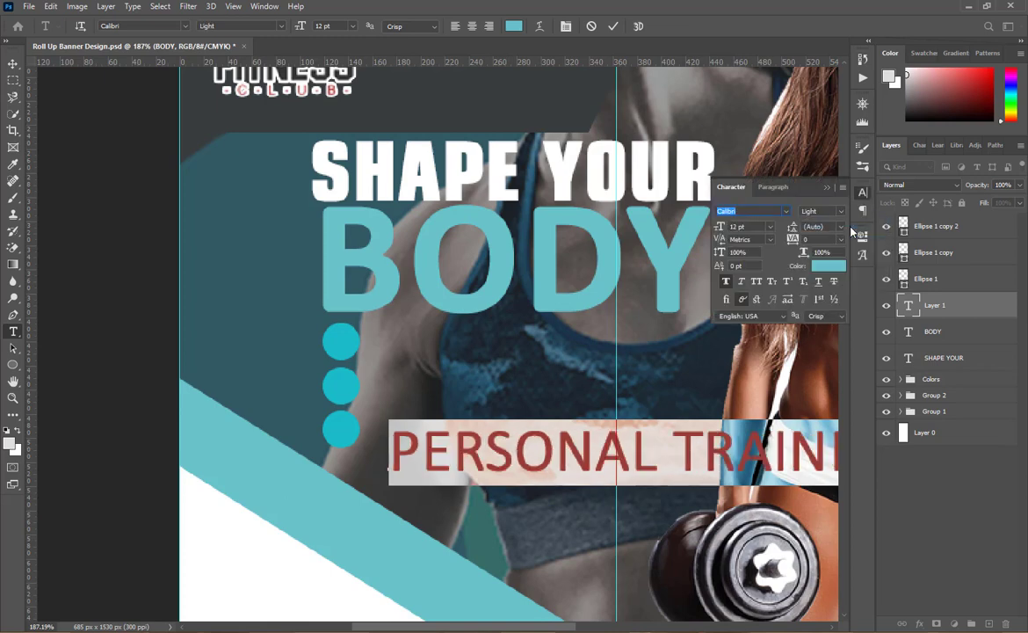
{"action": "left_click", "coordinate": [771, 227]}
{"action": "left_click", "coordinate": [753, 281]}
{"action": "left_click", "coordinate": [612, 28]}
{"action": "key", "text": "v"}
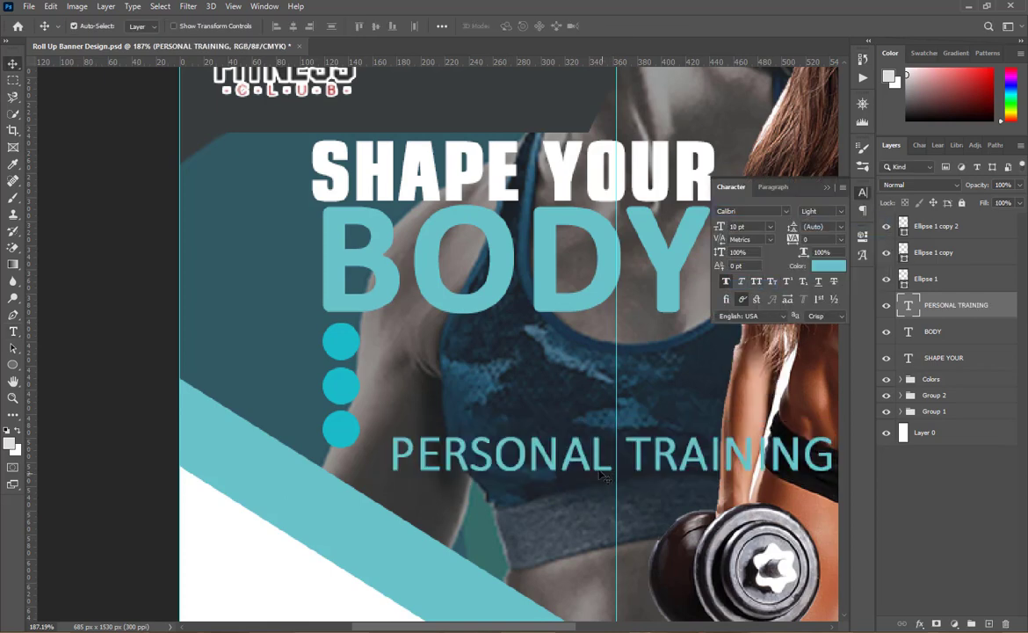
{"action": "left_click", "coordinate": [829, 265]}
{"action": "left_click", "coordinate": [608, 253]}
{"action": "key", "text": "Return"}
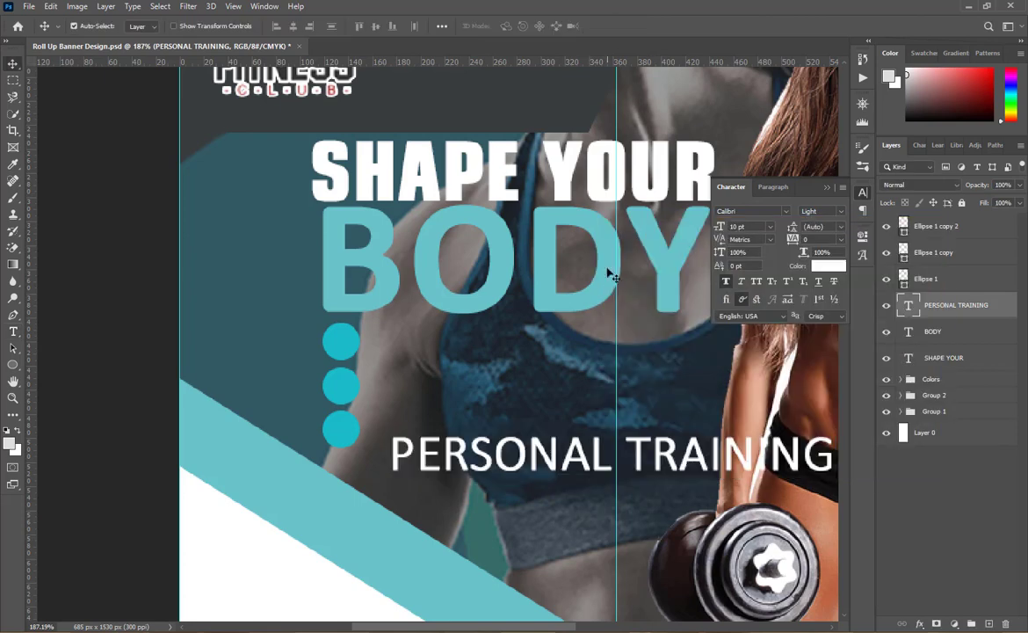
- Shrink "PERSONAL TRAINING" to about 4.45 pt beside the first circle and duplicate it beside the second circle
{"action": "key", "text": "ctrl+t"}
{"action": "left_click_drag", "start_coordinate": [390, 484], "coordinate": [458, 384], "text": "alt"}
{"action": "key", "text": "Return"}
- Replace the text beside the second circle with "MONDERN EQUIPMENT"
{"action": "double_click", "coordinate": [458, 384]}
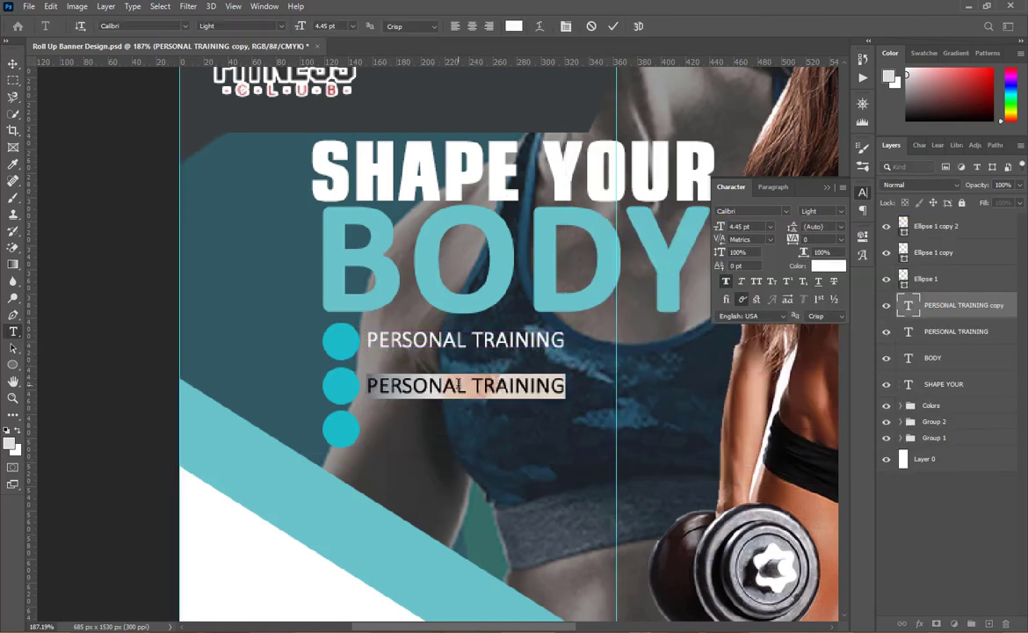
{"action": "type", "text": "MONDERN"}
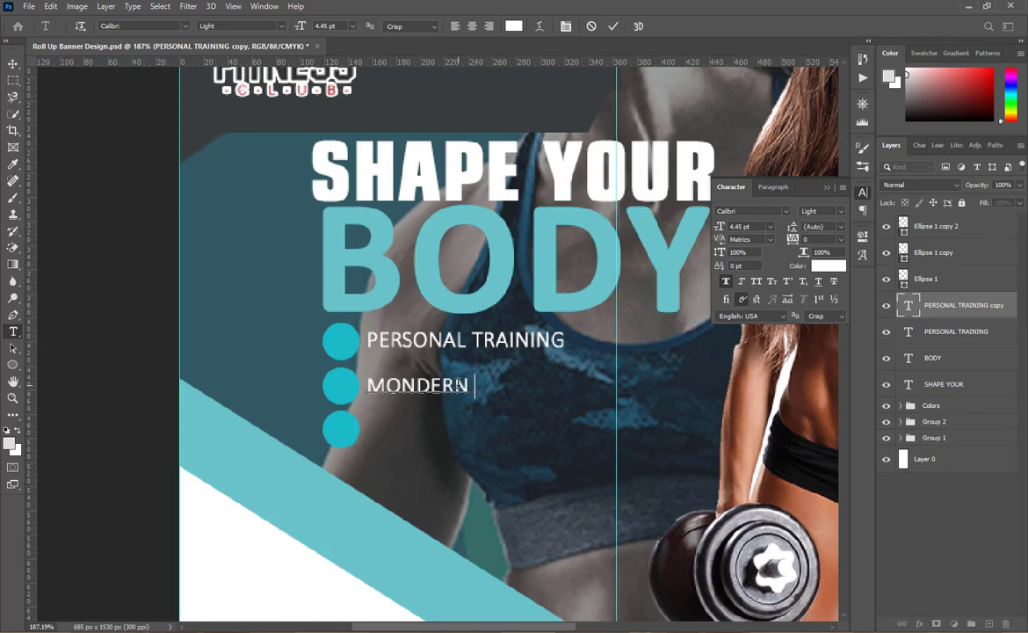
{"action": "type", "text": " EQUIPM"}
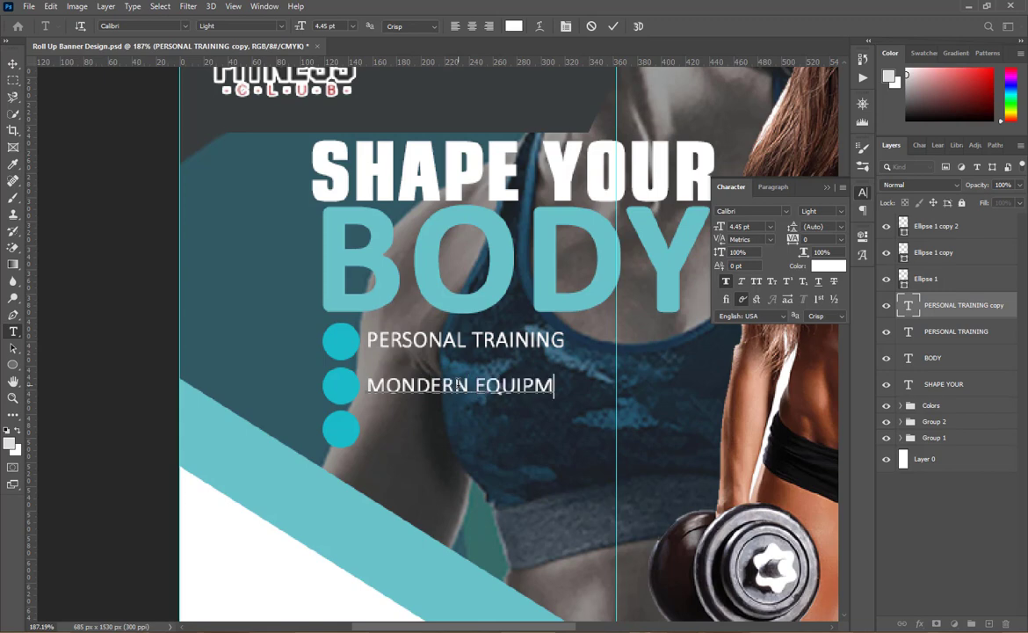
{"action": "type", "text": "ENT"}
{"action": "left_click", "coordinate": [612, 26]}
{"action": "key", "text": "v"}
- Duplicate the "MONDERN EQUIPMENT" line beside the third circle and change the copy to "NUTRITION SOLUTION"
{"action": "left_click_drag", "start_coordinate": [483, 396], "coordinate": [486, 437]}
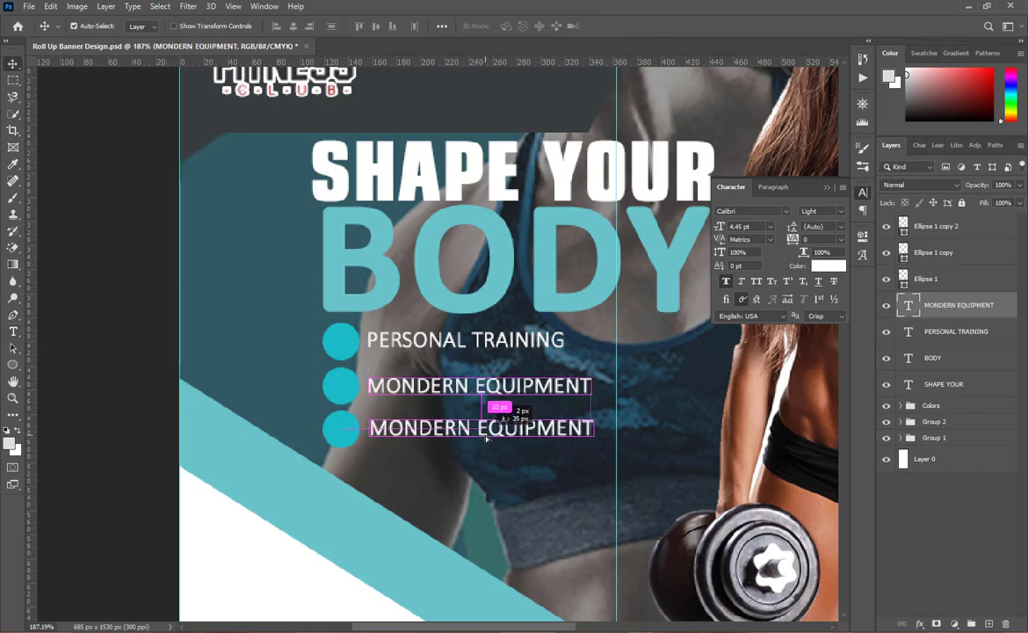
{"action": "double_click", "coordinate": [485, 429]}
{"action": "type", "text": "NUTRITION SOL"}
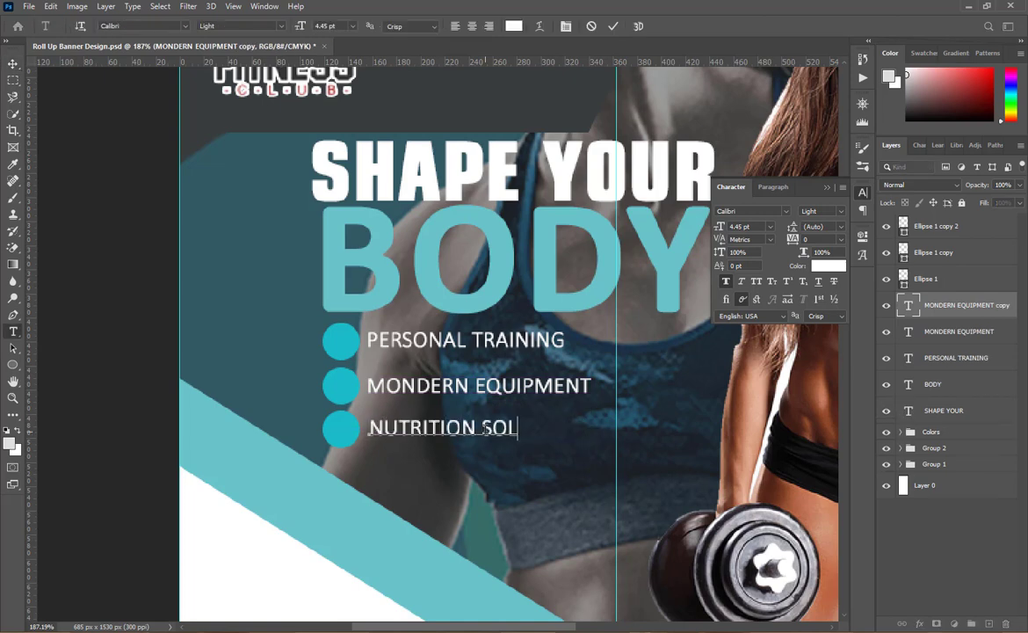
{"action": "type", "text": "UTION"}
{"action": "key", "text": "ctrl+Return"}
{"action": "key", "text": "v"}
- Change the font weight of the "PERSONAL TRAINING" text to Regular
{"action": "key", "text": "ctrl+0"}
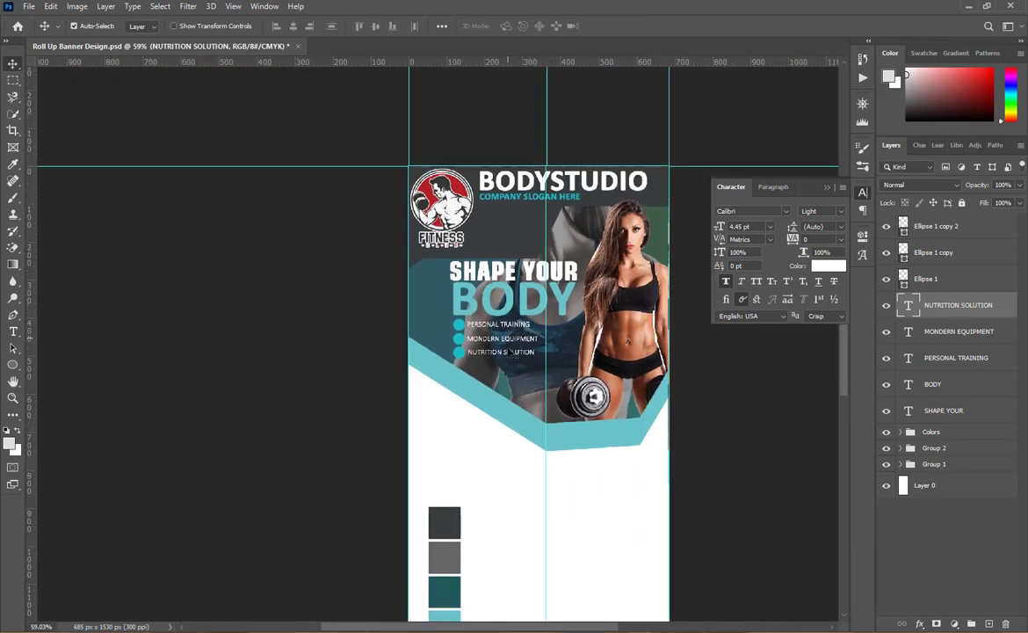
{"action": "left_click", "coordinate": [413, 223]}
{"action": "double_click", "coordinate": [413, 224]}
{"action": "left_click", "coordinate": [899, 453]}
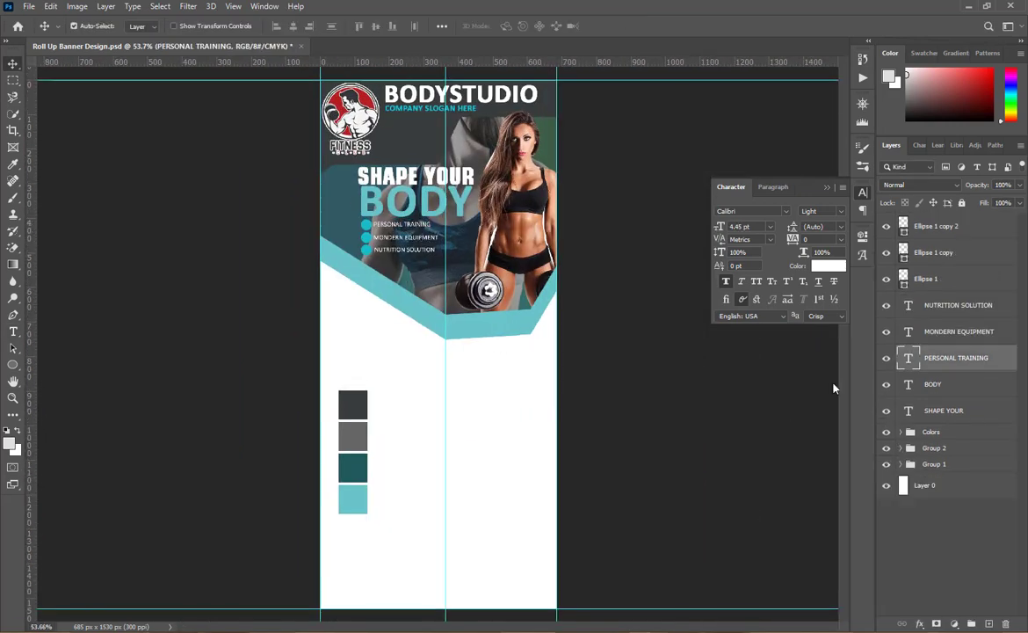
{"action": "double_click", "coordinate": [913, 362]}
{"action": "left_click", "coordinate": [841, 211]}
{"action": "left_click", "coordinate": [852, 246]}
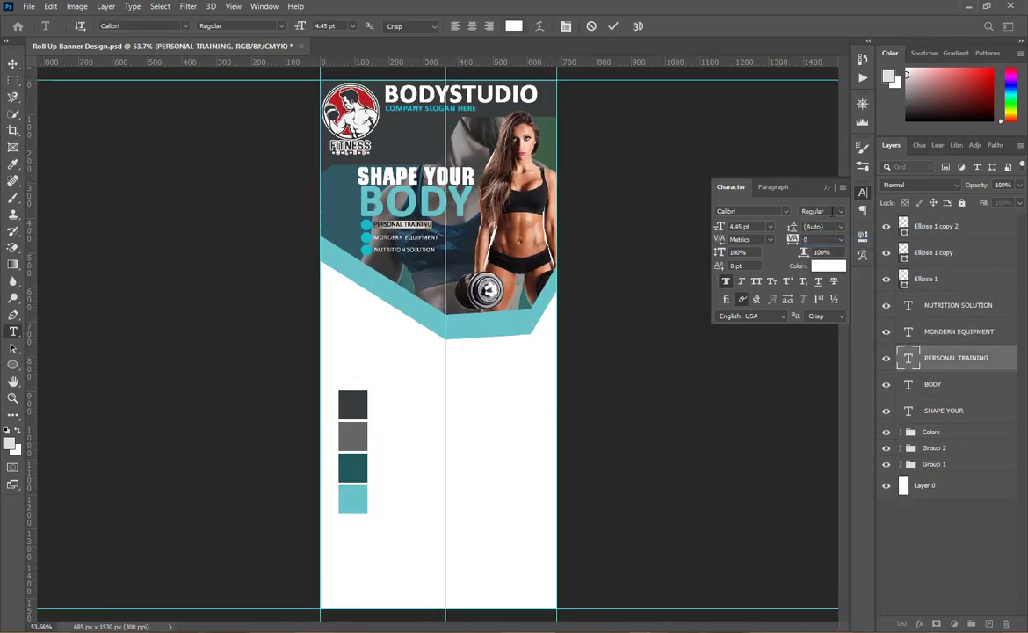
- Set the "PERSONAL TRAINING" line to Bold and enlarge it toward the width of the "BODY" headline
{"action": "left_click", "coordinate": [841, 211]}
{"action": "left_click", "coordinate": [849, 267]}
{"action": "left_click", "coordinate": [613, 27]}
{"action": "key", "text": "v"}
{"action": "key", "text": "ctrl+t"}
{"action": "left_click_drag", "start_coordinate": [433, 222], "coordinate": [461, 219]}
{"action": "left_click", "coordinate": [638, 26]}
- Set "MONDERN EQUIPMENT" to Bold and enlarge it to about 5.81 pt, matching the width of "PERSONAL TRAINING"
{"action": "double_click", "coordinate": [911, 334]}
{"action": "left_click", "coordinate": [841, 211]}
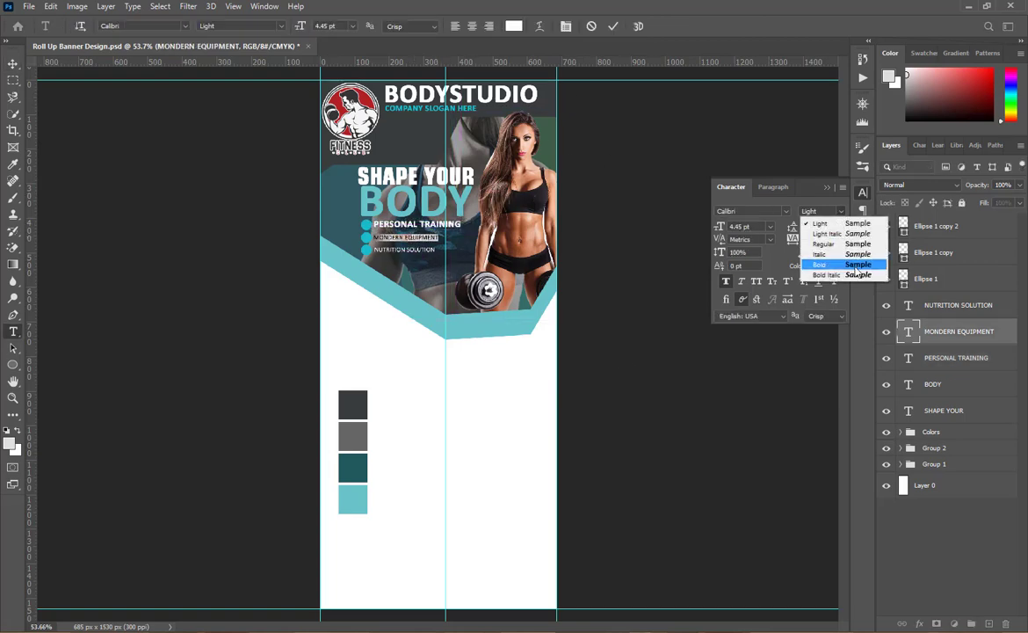
{"action": "left_click", "coordinate": [852, 266]}
{"action": "left_click", "coordinate": [613, 27]}
{"action": "key", "text": "v"}
{"action": "key", "text": "ctrl+t"}
{"action": "scroll", "coordinate": [394, 185], "scroll_direction": "up", "scroll_amount": 4}
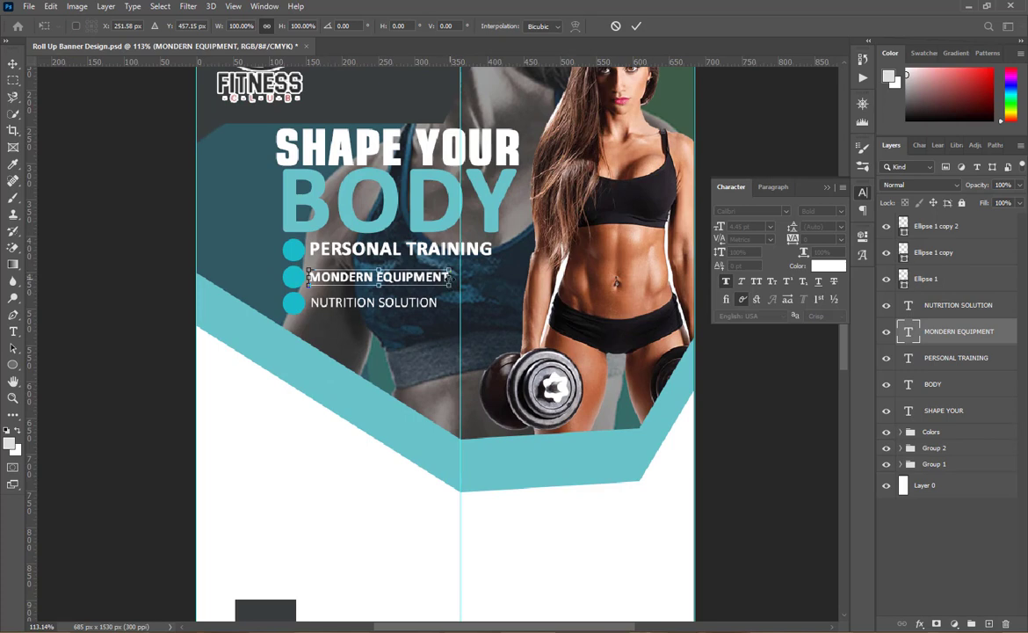
{"action": "left_click_drag", "start_coordinate": [450, 278], "coordinate": [492, 278]}
{"action": "key", "text": "Return"}
- Set "NUTRITION SOLUTION" to Bold and enlarge it to match the width of the two service lines above
{"action": "left_click", "coordinate": [422, 302]}
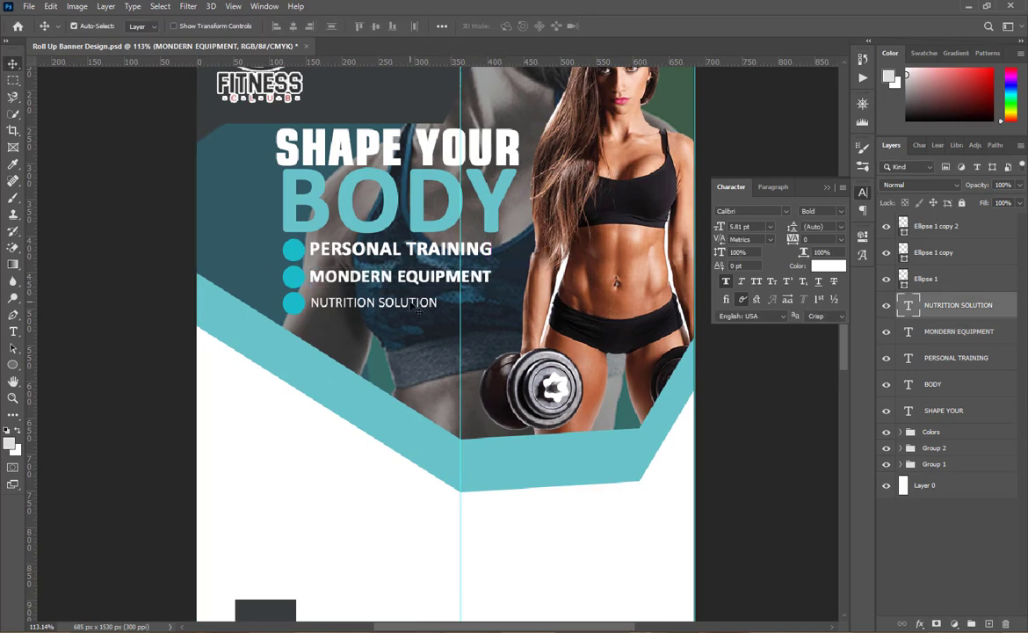
{"action": "double_click", "coordinate": [908, 305]}
{"action": "left_click", "coordinate": [841, 211]}
{"action": "left_click", "coordinate": [833, 264]}
{"action": "left_click", "coordinate": [614, 27]}
{"action": "key", "text": "ctrl+t"}
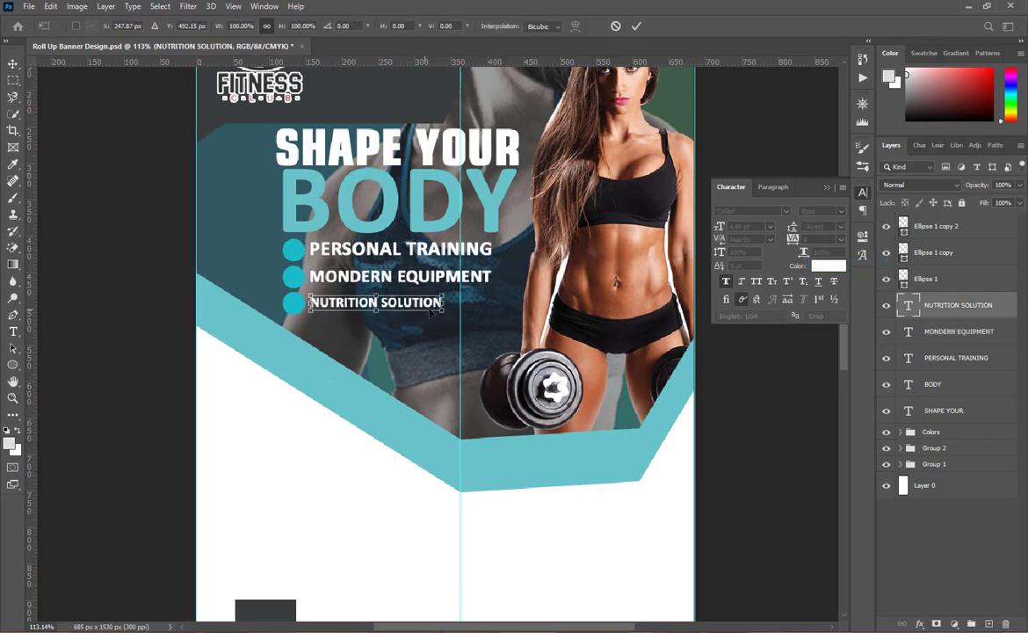
{"action": "left_click_drag", "start_coordinate": [443, 302], "coordinate": [491, 303]}
{"action": "left_click", "coordinate": [635, 26]}
{"action": "left_click", "coordinate": [771, 138]}
{"action": "left_click", "coordinate": [826, 187]}
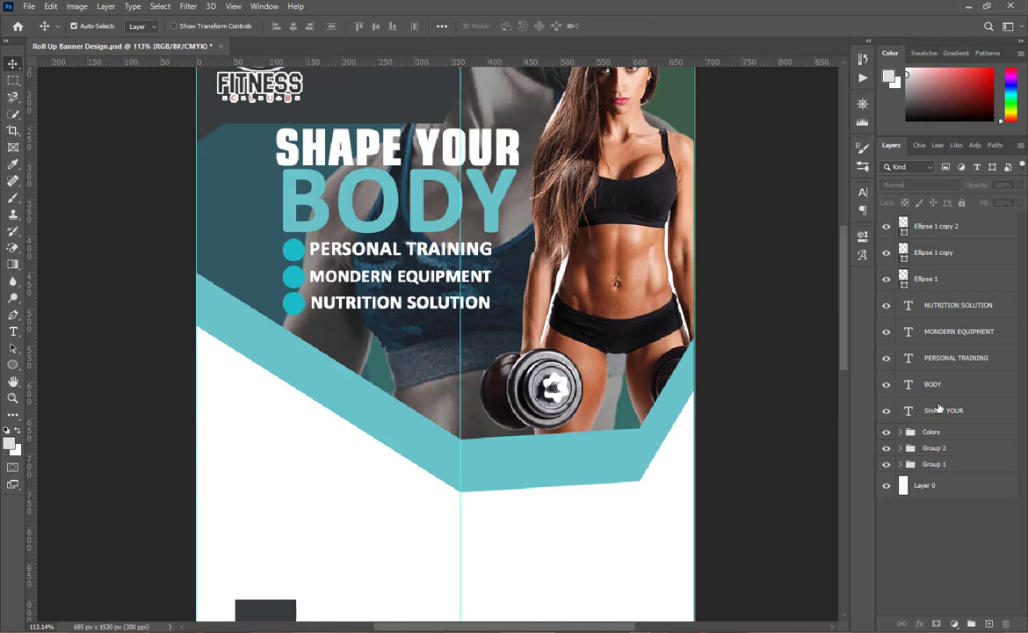
- Group the headline, service text and bullet circle layers, from "SHAPE YOUR" up to Ellipse 1 copy 2
{"action": "left_click", "coordinate": [944, 410]}
{"action": "left_click", "coordinate": [936, 225], "text": "shift"}
{"action": "key", "text": "ctrl+g"}
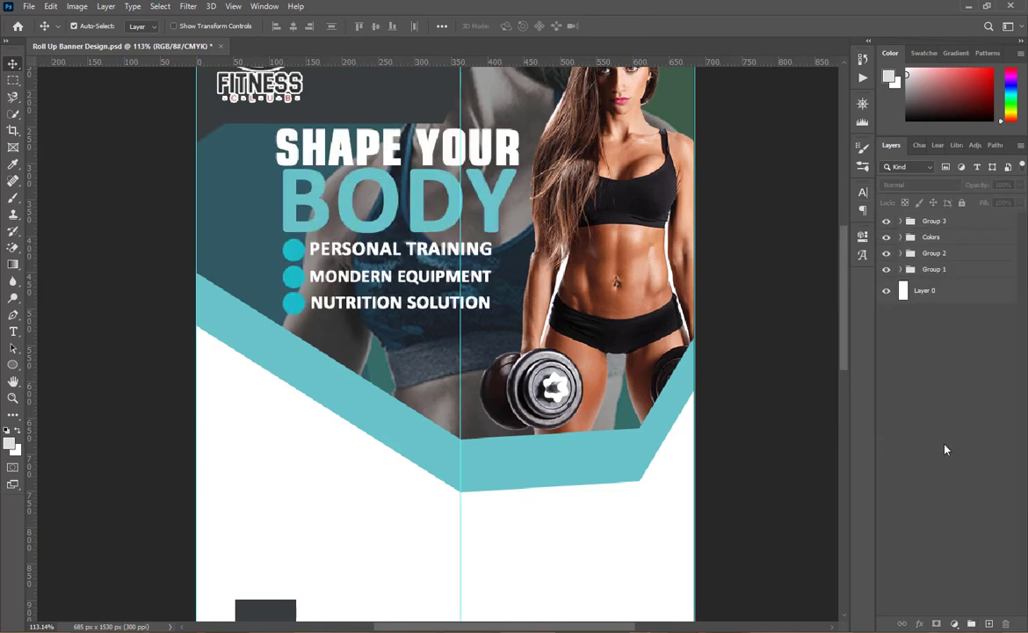
- Change the "BODY" text color to 03b5c1 and save the banner
{"action": "key", "text": "ctrl+0"}
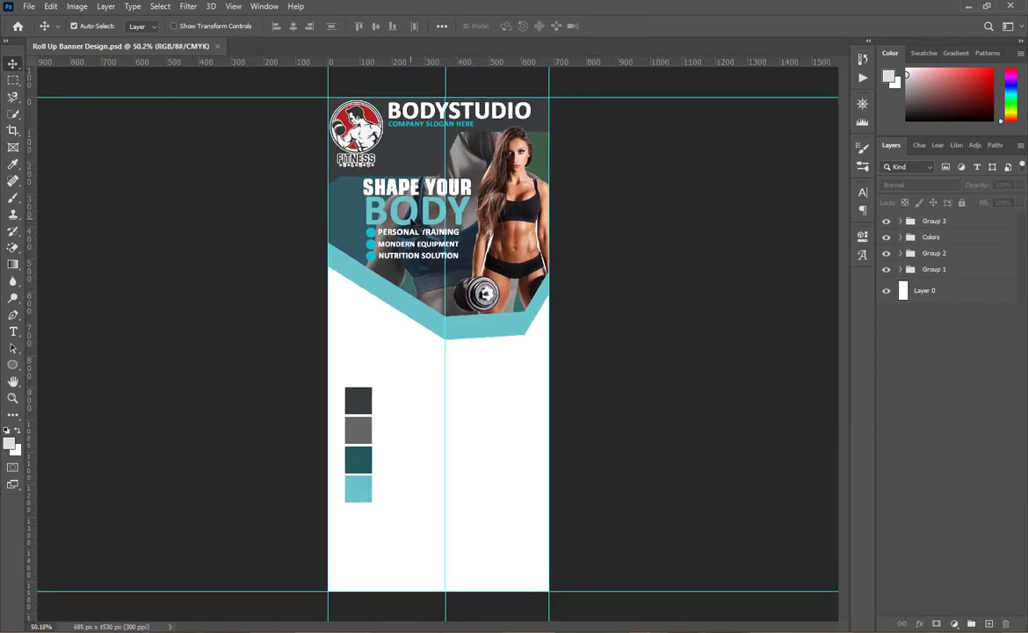
{"action": "double_click", "coordinate": [380, 208]}
{"action": "left_click", "coordinate": [514, 25]}
{"action": "left_click", "coordinate": [357, 459]}
{"action": "type", "text": "03b5c1"}
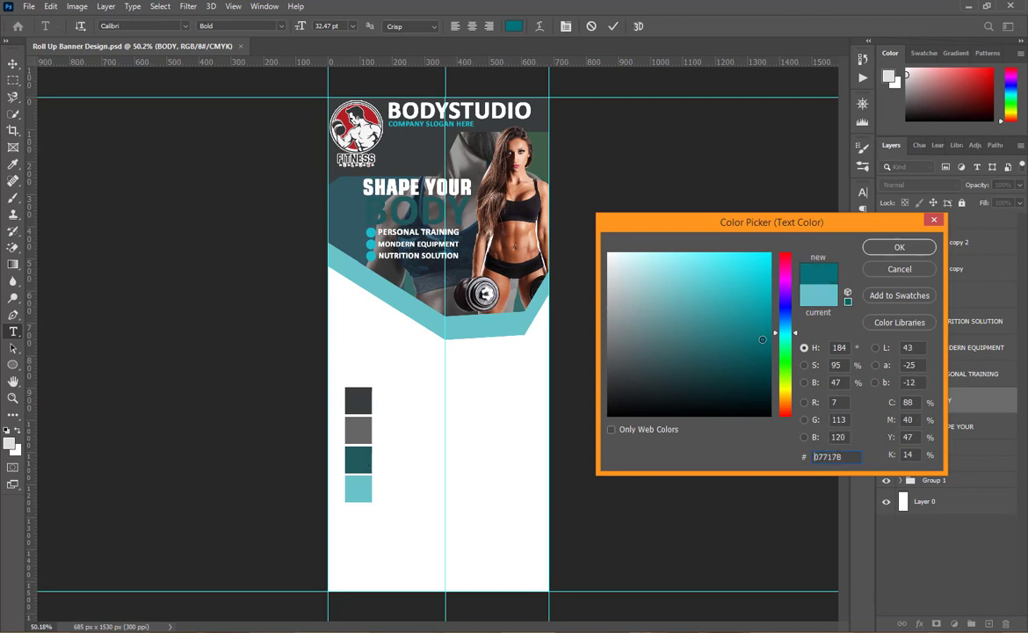
{"action": "key", "text": "Return"}
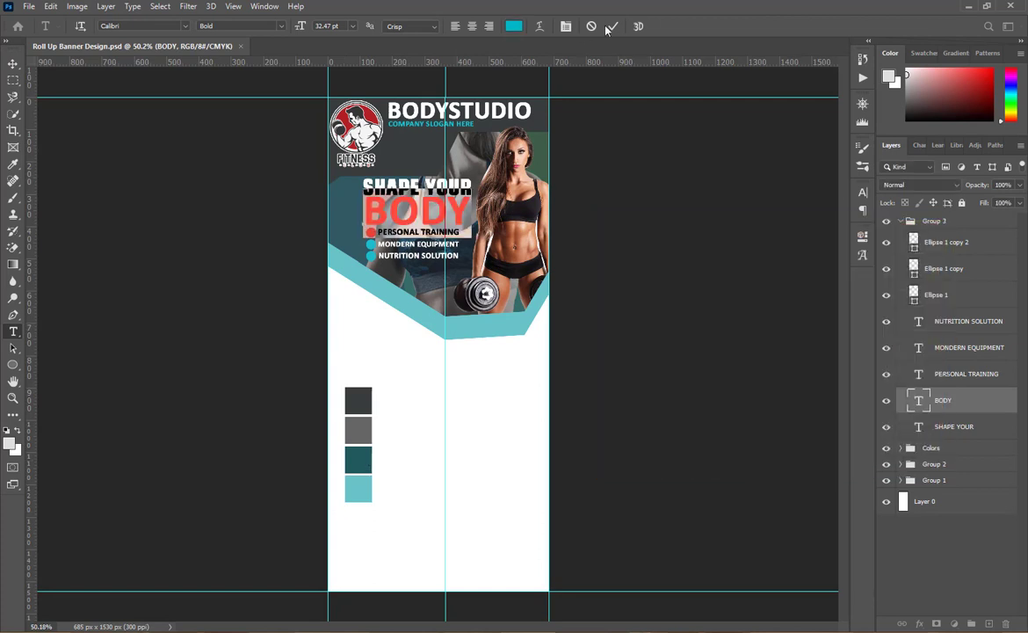
{"action": "left_click", "coordinate": [613, 27]}
{"action": "key", "text": "v"}
{"action": "left_click", "coordinate": [900, 221]}
{"action": "left_click", "coordinate": [932, 389]}
{"action": "key", "text": "ctrl+s"}
- Draw a circle about 303 px wide, fill it with turquoise and place it below the services list over the angled band
{"action": "left_click", "coordinate": [13, 364]}
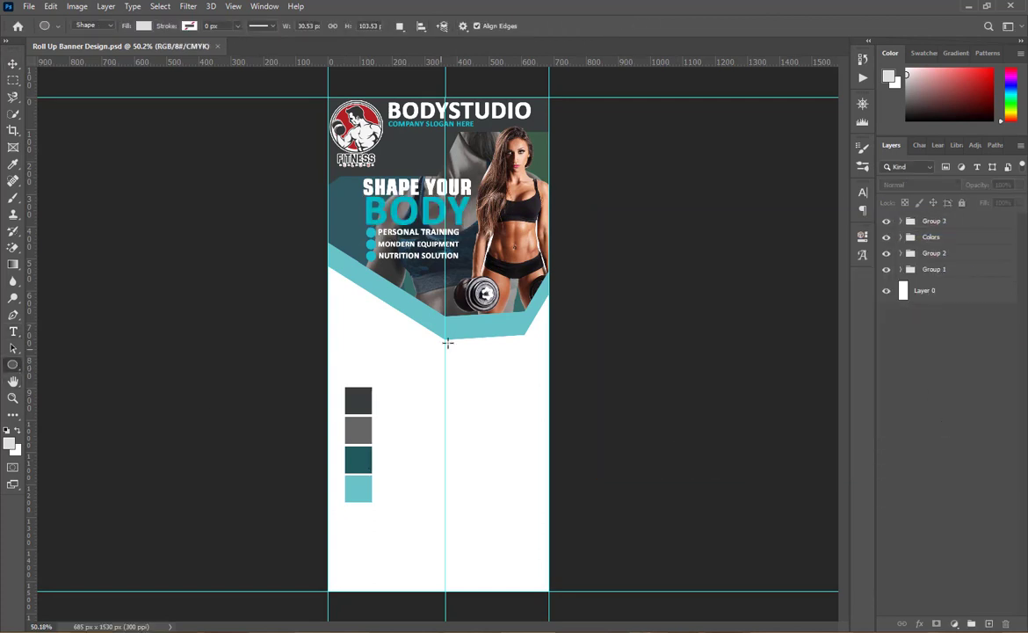
{"action": "left_click_drag", "start_coordinate": [364, 286], "coordinate": [461, 454]}
{"action": "left_click", "coordinate": [682, 334]}
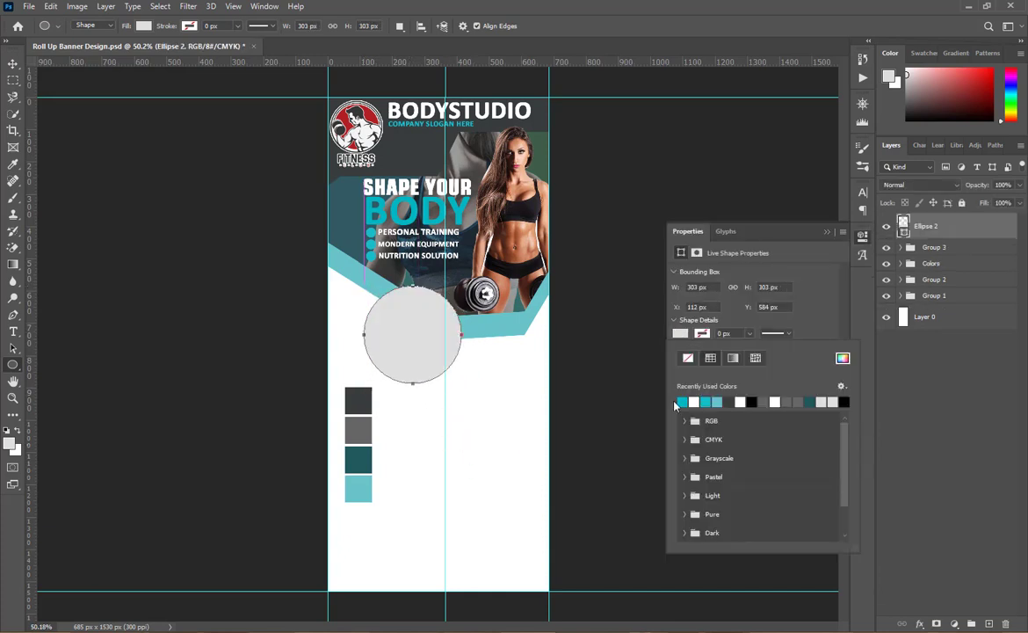
{"action": "left_click", "coordinate": [710, 401]}
{"action": "left_click", "coordinate": [826, 232]}
{"action": "left_click", "coordinate": [12, 64]}
{"action": "left_click_drag", "start_coordinate": [414, 332], "coordinate": [384, 310]}
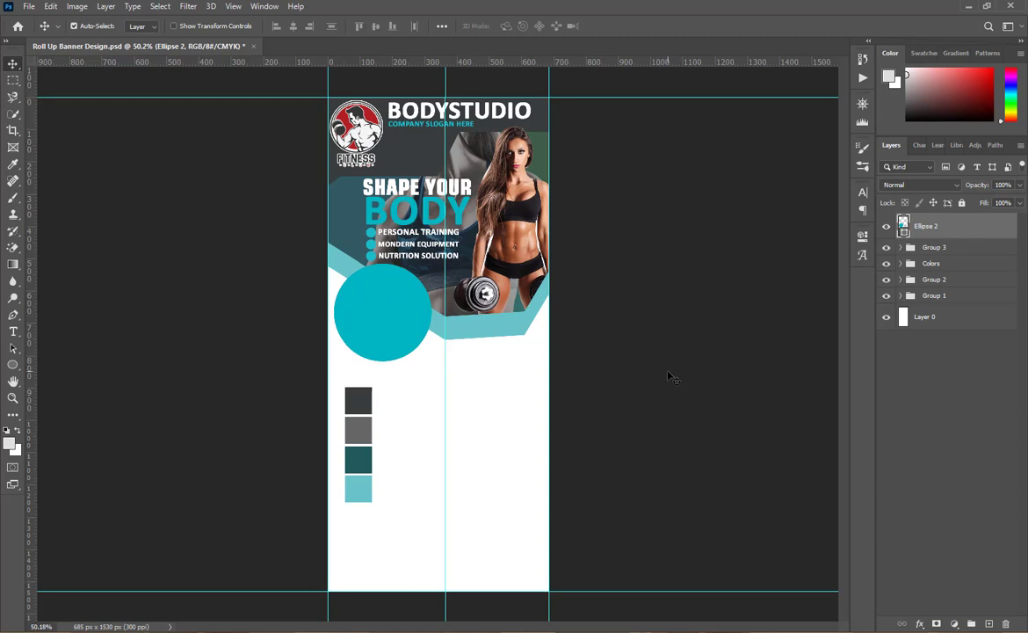
- Nudge the two angled shapes slightly down and scale the turquoise circle to about 76%
{"action": "left_click", "coordinate": [495, 325]}
{"action": "left_click", "coordinate": [500, 346], "text": "shift"}
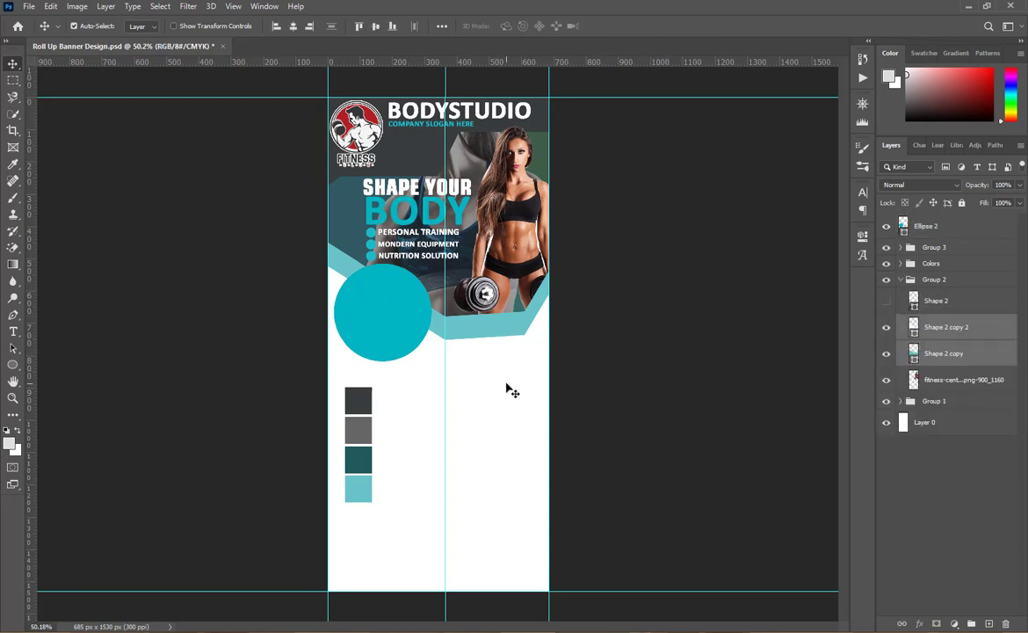
{"action": "left_click", "coordinate": [372, 327]}
{"action": "key", "text": "ctrl+t"}
{"action": "left_click_drag", "start_coordinate": [430, 360], "coordinate": [420, 345]}
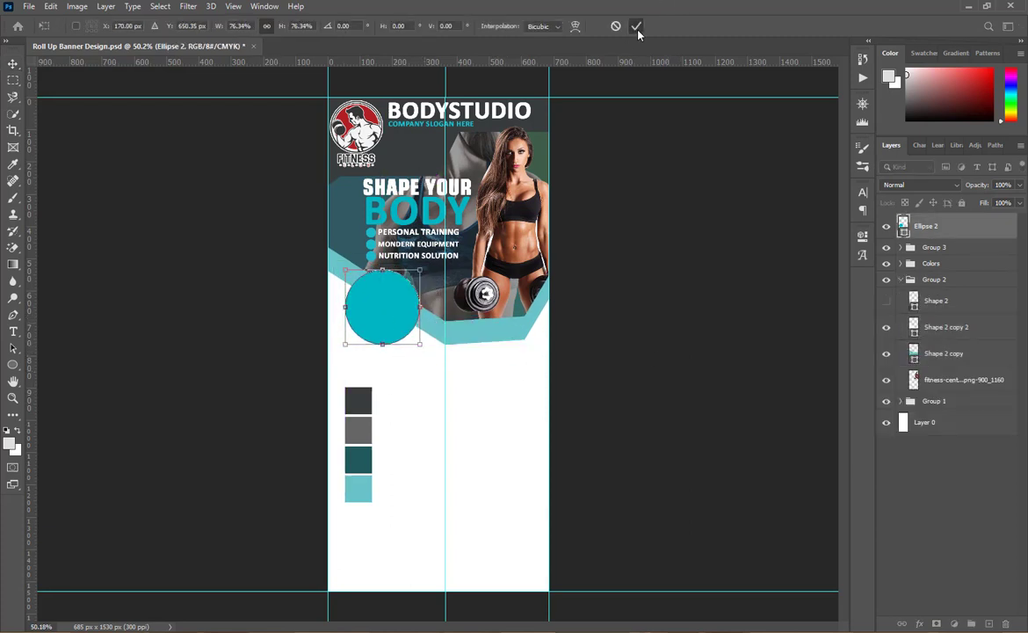
{"action": "left_click", "coordinate": [635, 26]}
{"action": "left_click", "coordinate": [903, 279]}
{"action": "left_click", "coordinate": [924, 434]}
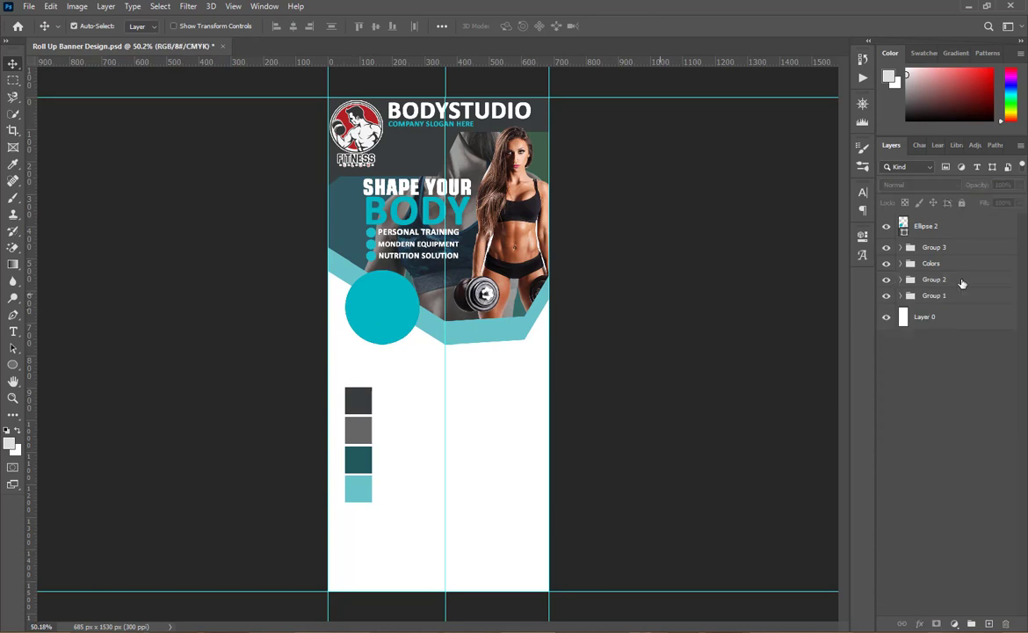
- Duplicate the turquoise circle and scale the copy to about 108% around the same center
{"action": "left_click", "coordinate": [995, 232]}
{"action": "key", "text": "ctrl+j"}
{"action": "key", "text": "ctrl+t"}
{"action": "left_click_drag", "start_coordinate": [420, 345], "coordinate": [424, 348]}
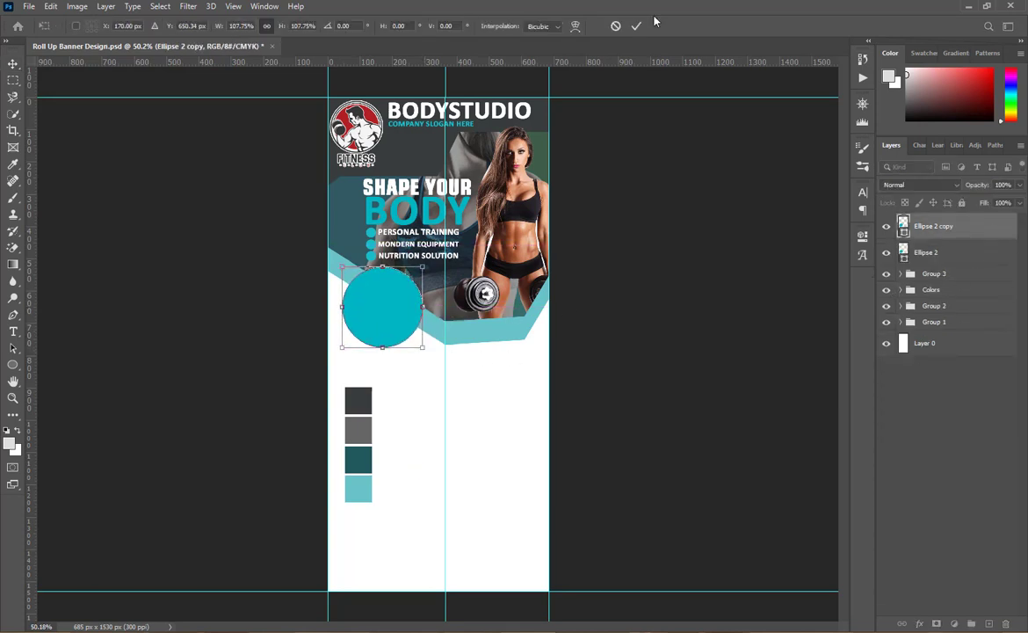
{"action": "left_click", "coordinate": [637, 26]}
- Fill the smaller circle with dark gray 373d3d, stacked above its turquoise copy, and save the banner
{"action": "double_click", "coordinate": [903, 256]}
{"action": "left_click", "coordinate": [359, 402]}
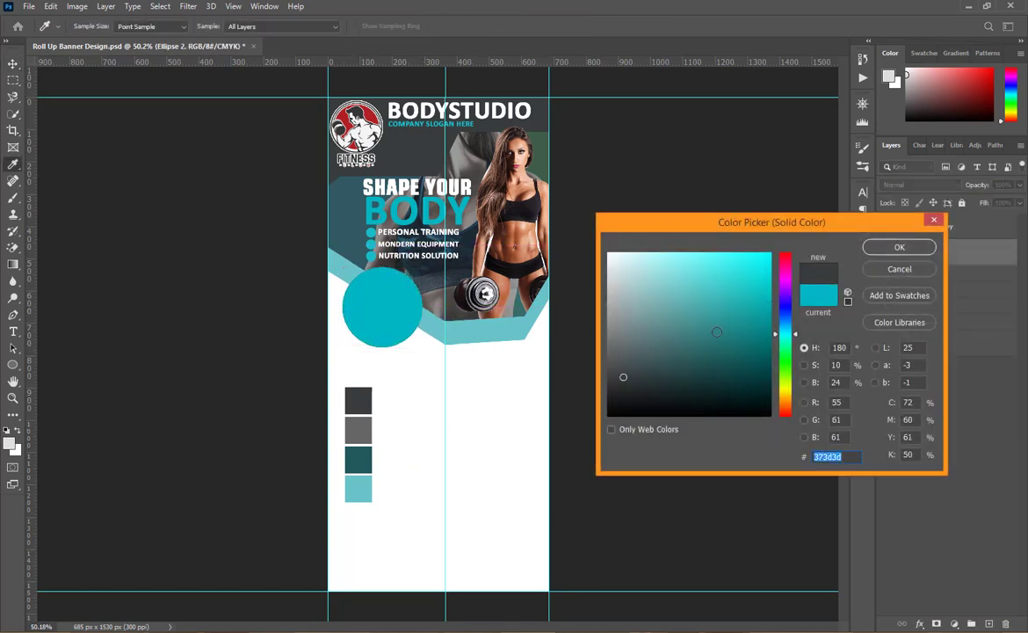
{"action": "key", "text": "Return"}
{"action": "key", "text": "ctrl+s"}
- Add the text "GET" and move it into the upper part of the dark circle
{"action": "scroll", "coordinate": [358, 267], "scroll_direction": "up", "scroll_amount": 3}
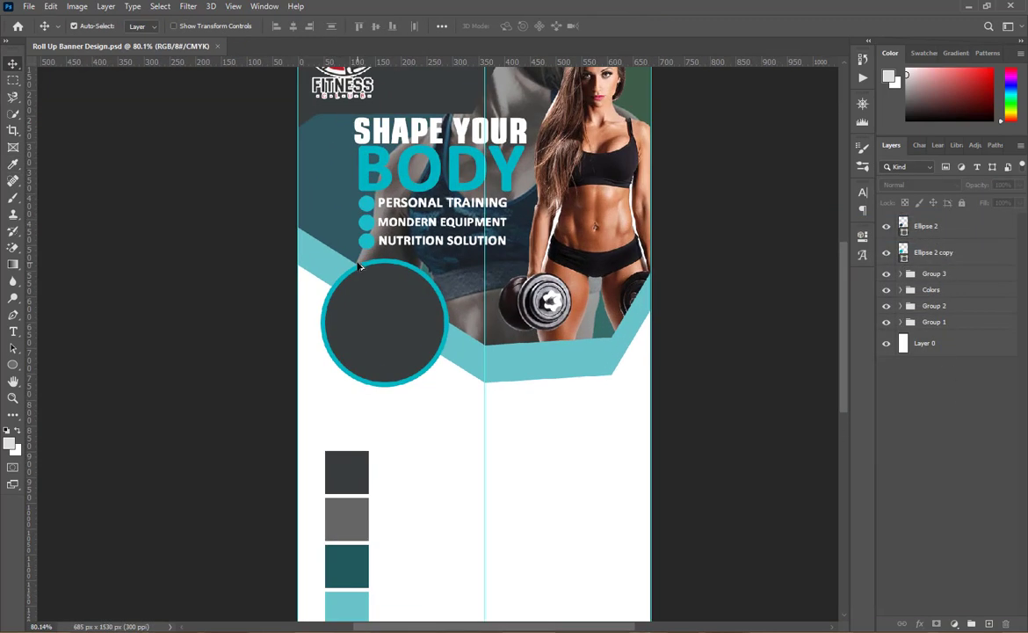
{"action": "scroll", "coordinate": [359, 266], "scroll_direction": "up", "scroll_amount": 2}
{"action": "key", "text": "t"}
{"action": "left_click", "coordinate": [375, 494]}
{"action": "type", "text": "GET"}
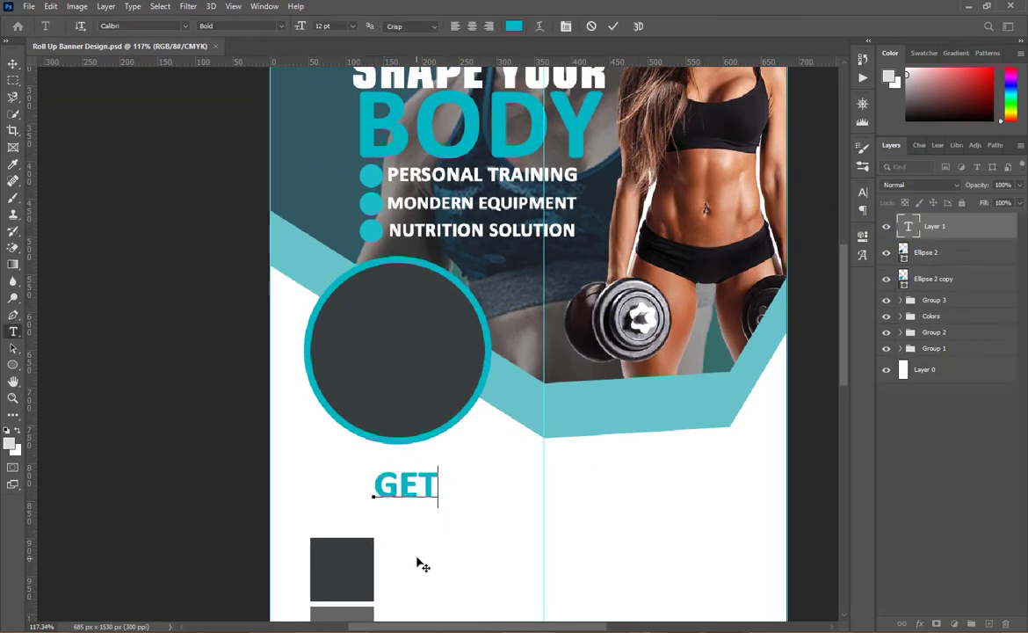
{"action": "left_click_drag", "start_coordinate": [408, 493], "coordinate": [395, 297]}
- Change the color of the "GET" text to white
{"action": "key", "text": "ctrl+a"}
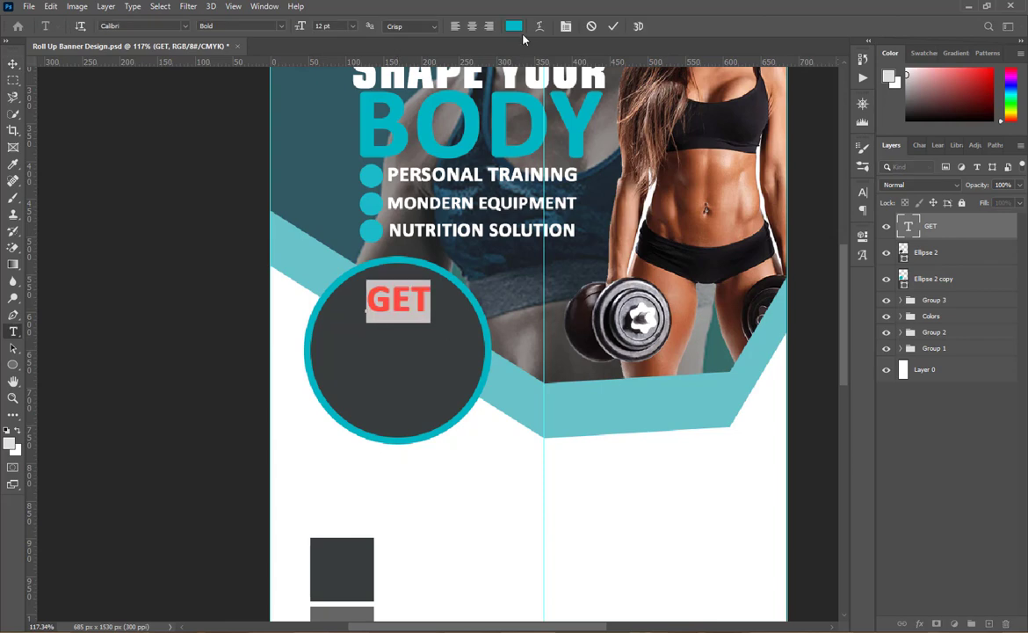
{"action": "left_click", "coordinate": [518, 28]}
{"action": "left_click", "coordinate": [513, 72]}
{"action": "left_click", "coordinate": [512, 75]}
{"action": "left_click", "coordinate": [895, 250]}
{"action": "key", "text": "ctrl+Return"}
{"action": "key", "text": "v"}
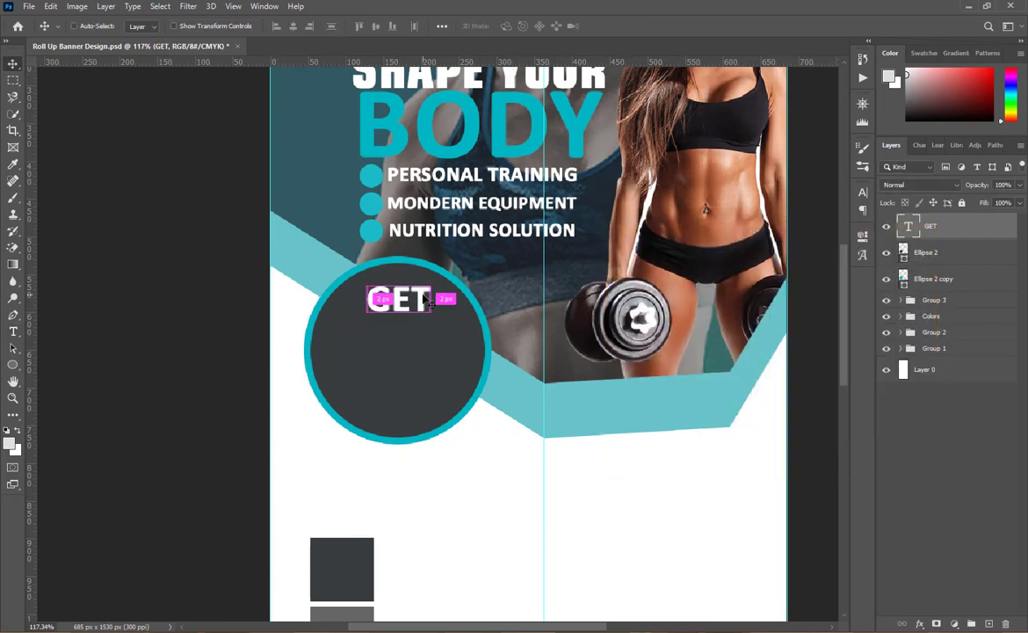
- Enlarge "GET" to about 14.67 pt, duplicate it directly below and change the copy to "20%"
{"action": "key", "text": "ctrl+t"}
{"action": "mouse_move", "coordinate": [430, 322]}
{"action": "left_mouse_down"}
{"action": "mouse_move", "coordinate": [437, 327]}
{"action": "mouse_move", "coordinate": [427, 295]}
{"action": "mouse_move", "coordinate": [422, 328]}
{"action": "left_mouse_up"}
{"action": "key", "text": "Return"}
{"action": "double_click", "coordinate": [400, 328]}
{"action": "type", "text": "20%"}
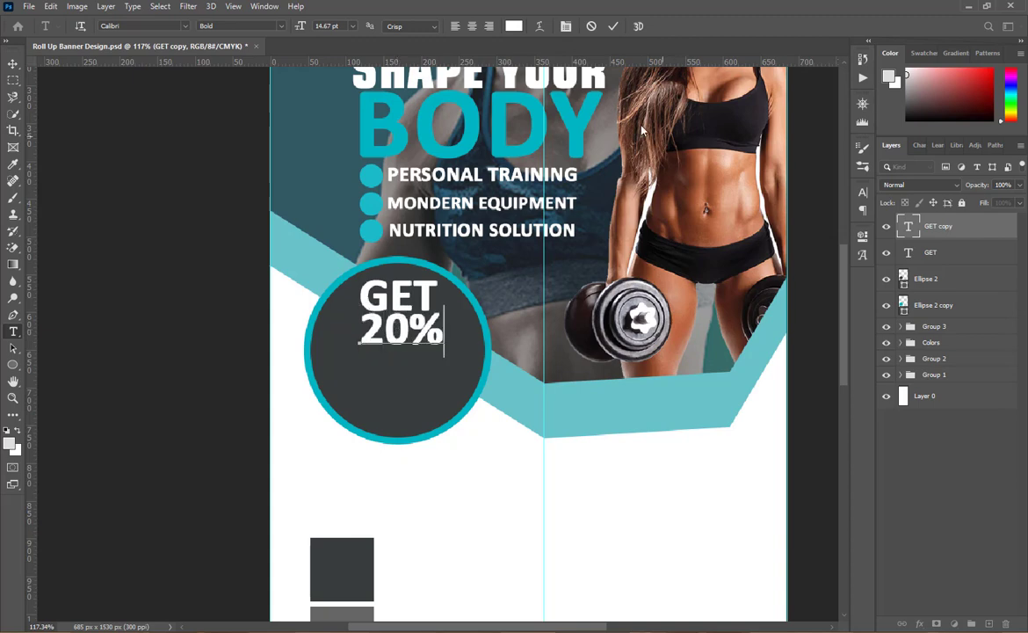
- Enlarge "20%" to about 20.73 pt and duplicate it below in the circle
{"action": "key", "text": "ctrl+Return"}
{"action": "key", "text": "ctrl+t"}
{"action": "left_click_drag", "start_coordinate": [406, 357], "coordinate": [406, 396]}
{"action": "key", "text": "Return"}
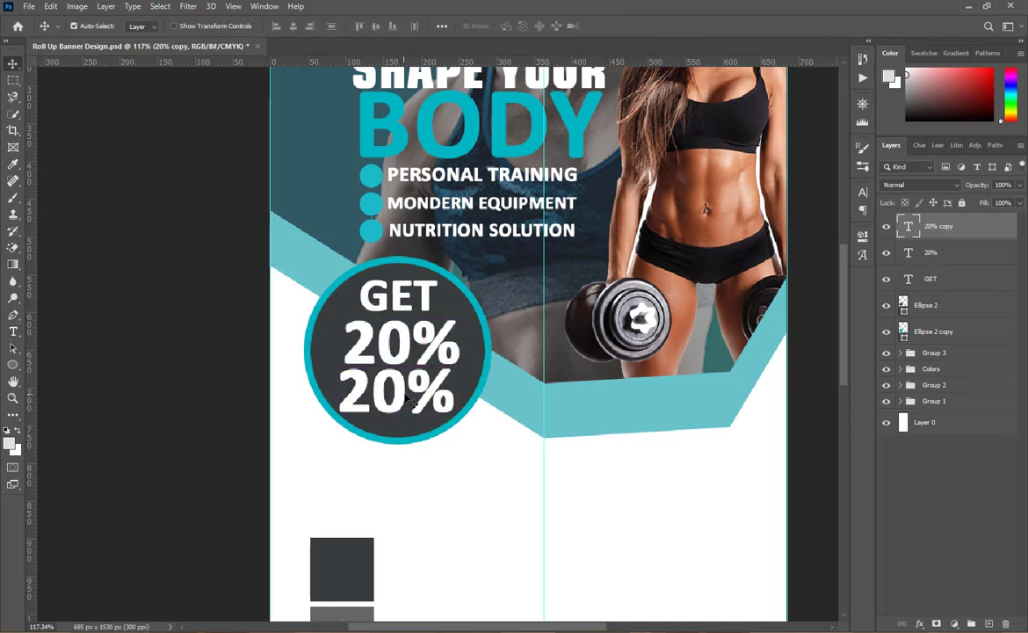
- Replace the lower "20%" copy with "DISCOUNT" and reduce its size to 7 pt
{"action": "double_click", "coordinate": [405, 392]}
{"action": "type", "text": "DISCO"}
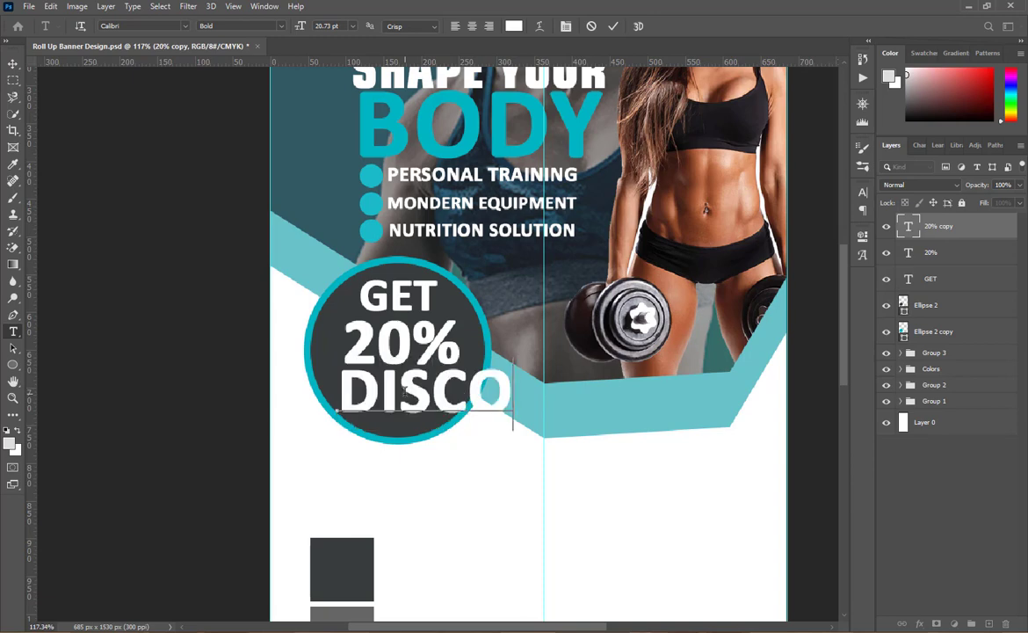
{"action": "type", "text": "UNT"}
{"action": "key", "text": "ctrl+a"}
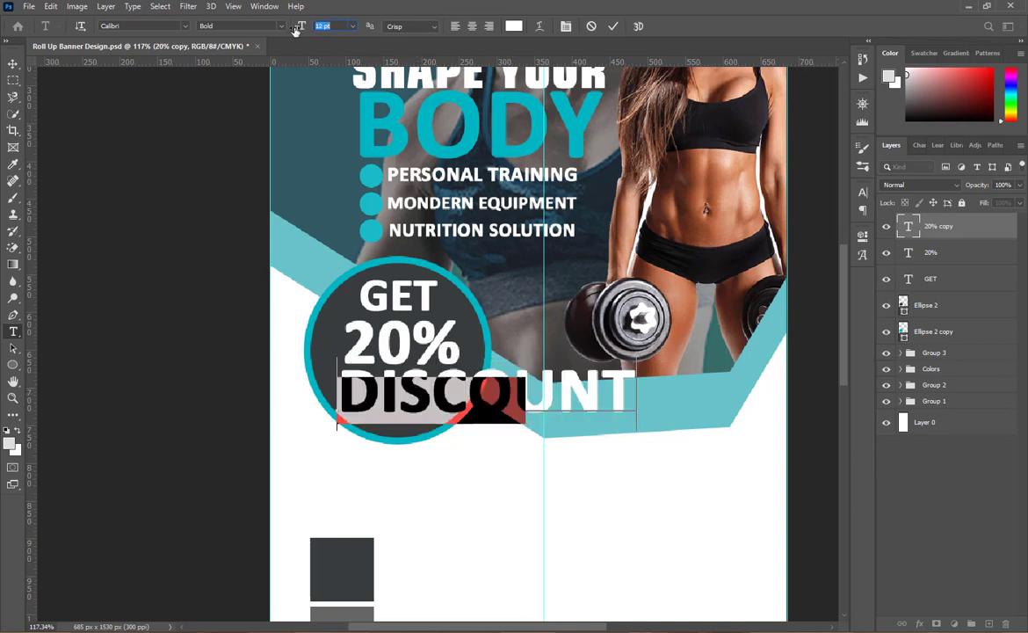
{"action": "left_click_drag", "start_coordinate": [296, 31], "coordinate": [292, 31]}
- Change the "DISCOUNT" font to Microsoft Tai Le with Regular weight
{"action": "left_click", "coordinate": [863, 192]}
{"action": "left_click", "coordinate": [786, 211]}
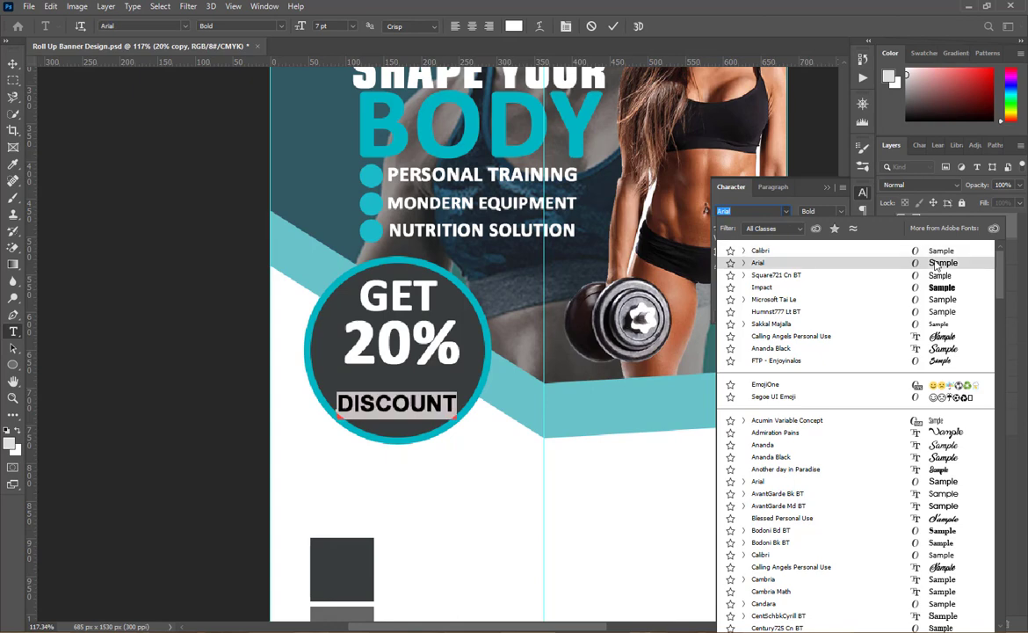
{"action": "left_click", "coordinate": [937, 299]}
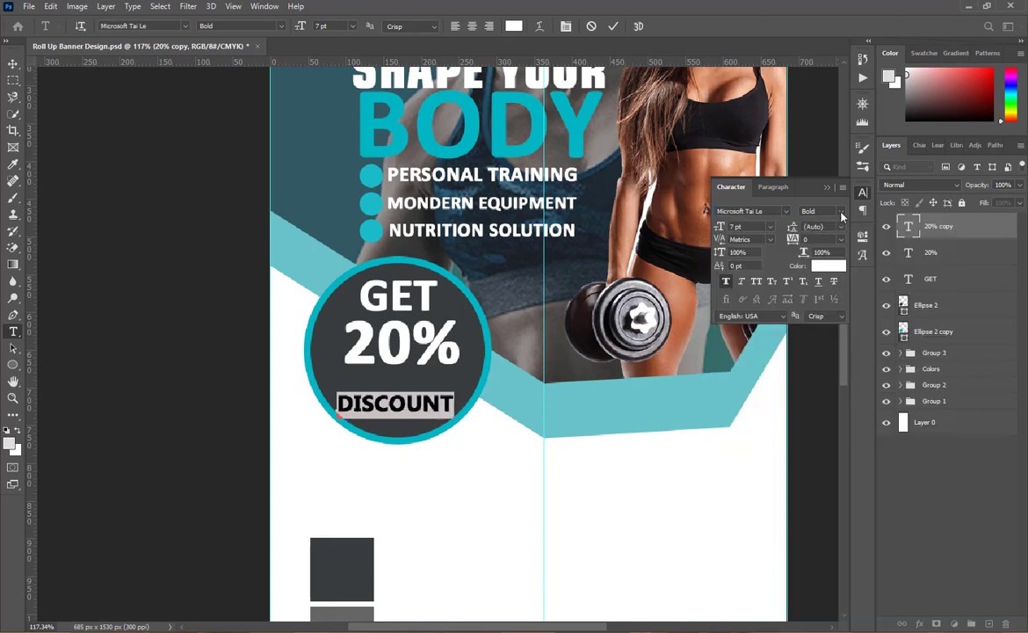
{"action": "left_click", "coordinate": [614, 27]}
{"action": "key", "text": "v"}
- Move "DISCOUNT" up closer to an enlarged "20%" and center the three text lines horizontally in the circle
{"action": "left_click_drag", "start_coordinate": [384, 407], "coordinate": [388, 396]}
{"action": "left_click_drag", "start_coordinate": [420, 351], "coordinate": [420, 356]}
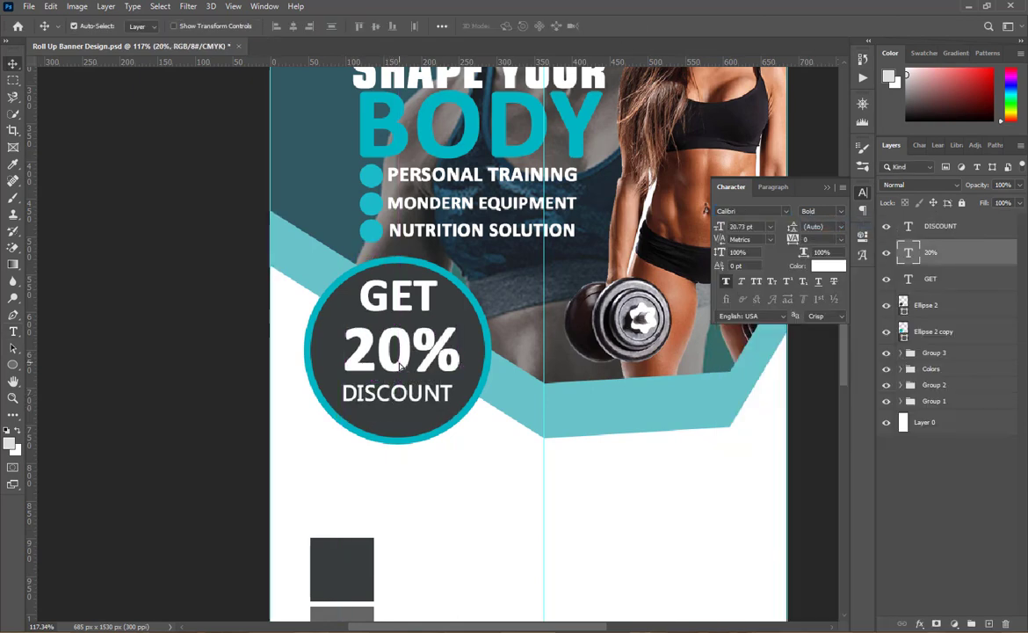
{"action": "key", "text": "ctrl+t"}
{"action": "left_click_drag", "start_coordinate": [462, 389], "coordinate": [480, 400]}
{"action": "key", "text": "Return"}
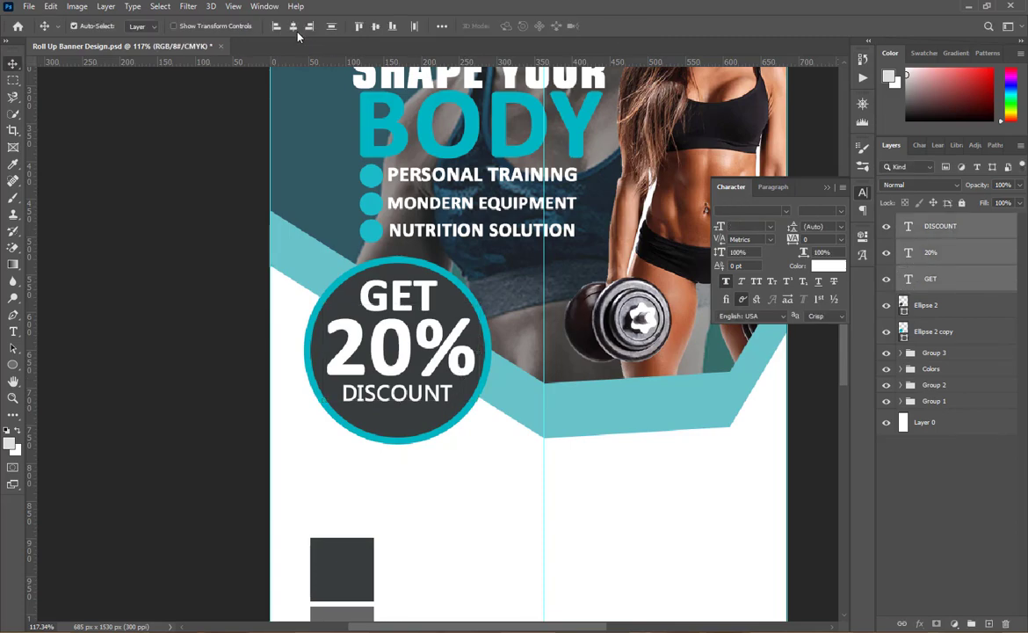
{"action": "left_click", "coordinate": [940, 531]}
- Group the discount badge layers, from "DISCOUNT" down to Ellipse 2 copy, and check the group by toggling its visibility
{"action": "left_click", "coordinate": [940, 227]}
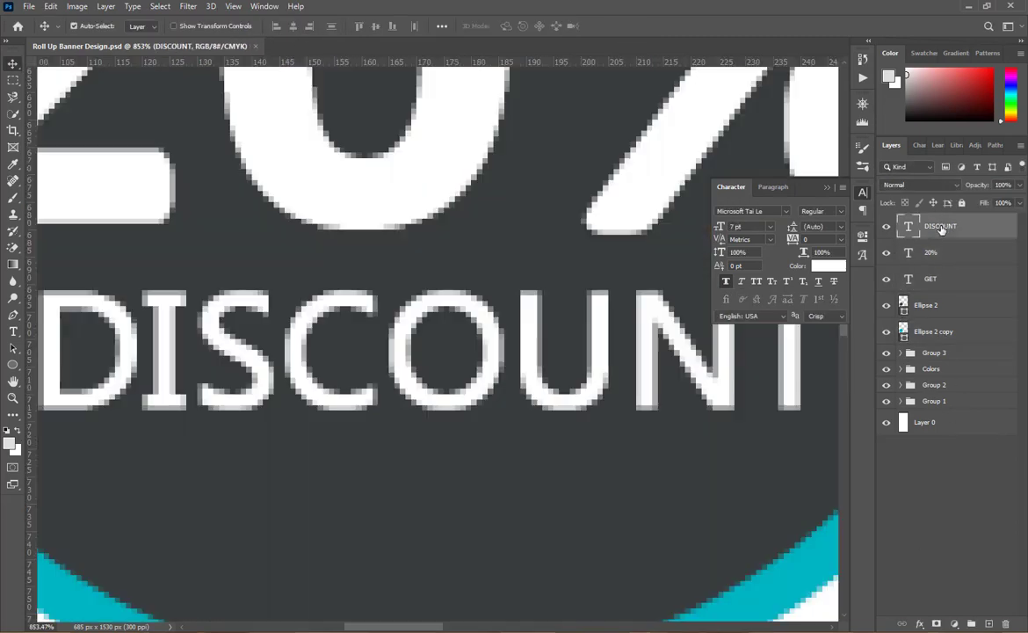
{"action": "key", "text": "ctrl+0"}
{"action": "left_click", "coordinate": [933, 331], "text": "shift"}
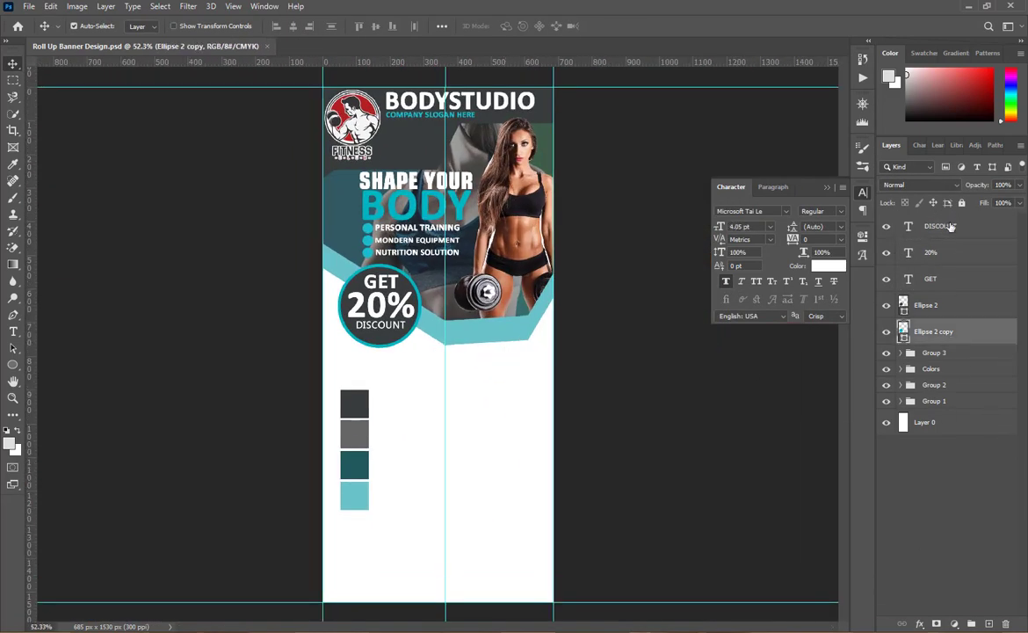
{"action": "left_click", "coordinate": [955, 623]}
{"action": "left_click", "coordinate": [971, 623]}
{"action": "left_click", "coordinate": [885, 222]}
{"action": "left_click", "coordinate": [885, 222]}
{"action": "left_click", "coordinate": [934, 447]}
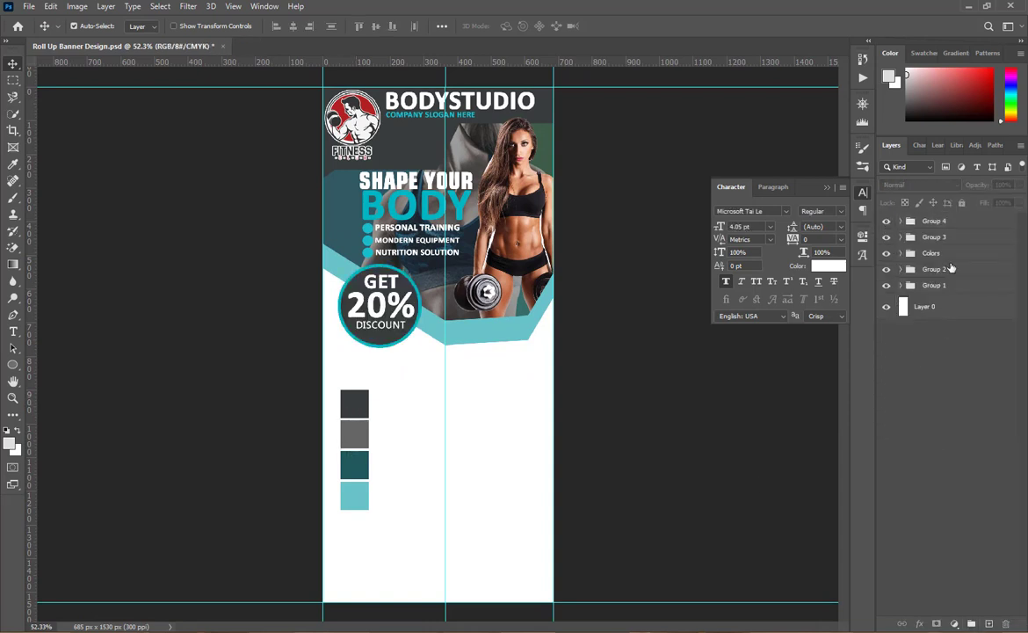
- Move the Colors swatch group slightly toward the middle of the white area and shift the central vertical guide slightly left
{"action": "left_click", "coordinate": [932, 253]}
{"action": "left_click_drag", "start_coordinate": [353, 410], "coordinate": [520, 426]}
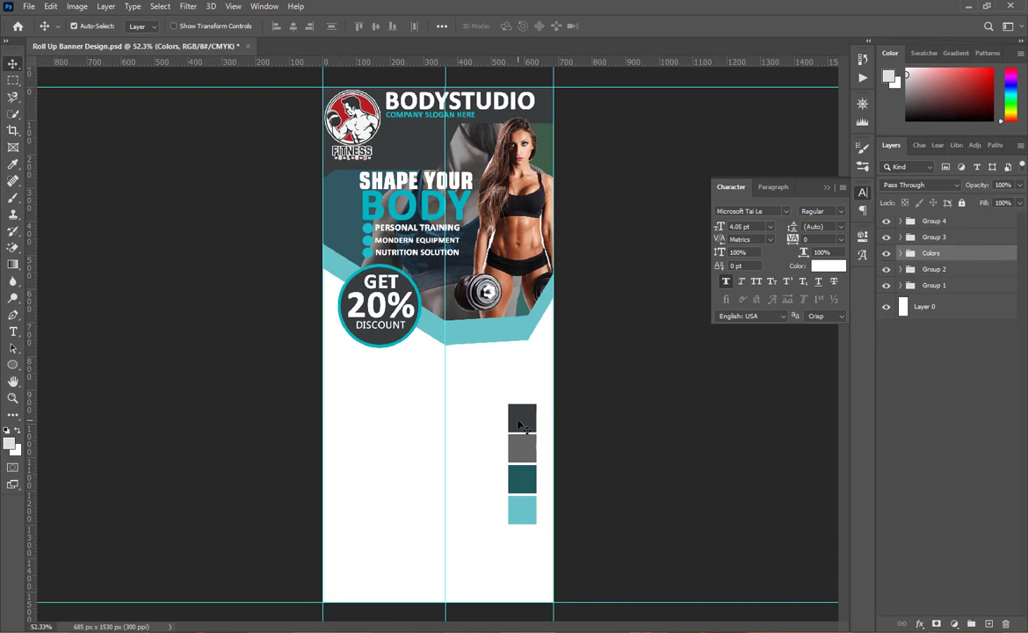
{"action": "left_click_drag", "start_coordinate": [520, 425], "coordinate": [372, 404]}
{"action": "key", "text": "t"}
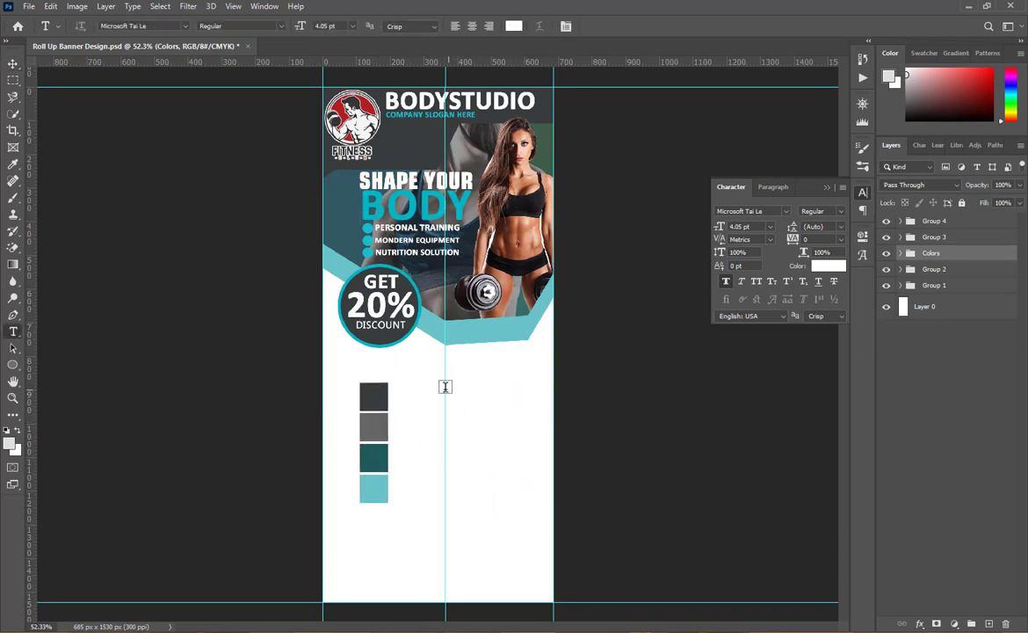
{"action": "key", "text": "v"}
{"action": "left_click_drag", "start_coordinate": [445, 397], "coordinate": [440, 393]}
{"action": "left_click", "coordinate": [14, 332]}
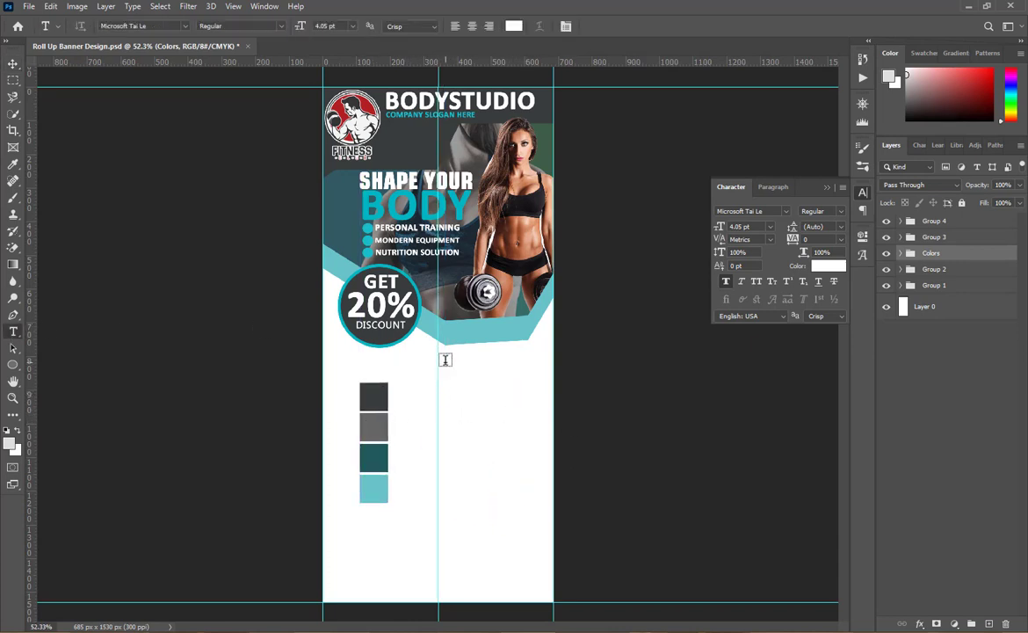
- Add the text "BE FIT" below the photo's angled band and colour it with the dark grey swatch (#373d3d)
{"action": "left_click", "coordinate": [445, 361]}
{"action": "type", "text": "BE FIT"}
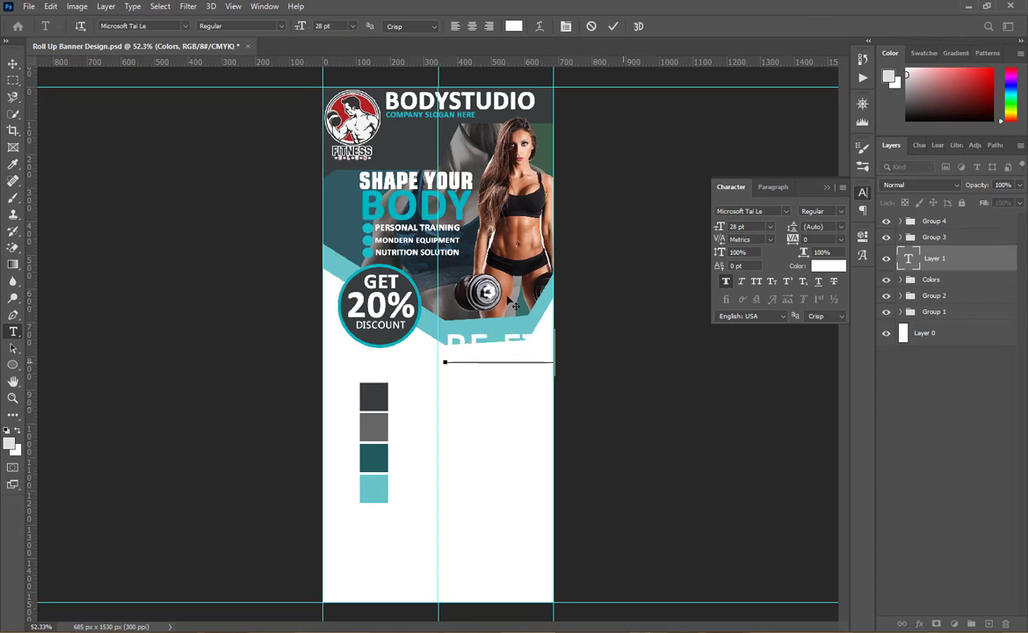
{"action": "key", "text": "ctrl+a"}
{"action": "left_click", "coordinate": [514, 26]}
{"action": "left_click", "coordinate": [360, 406]}
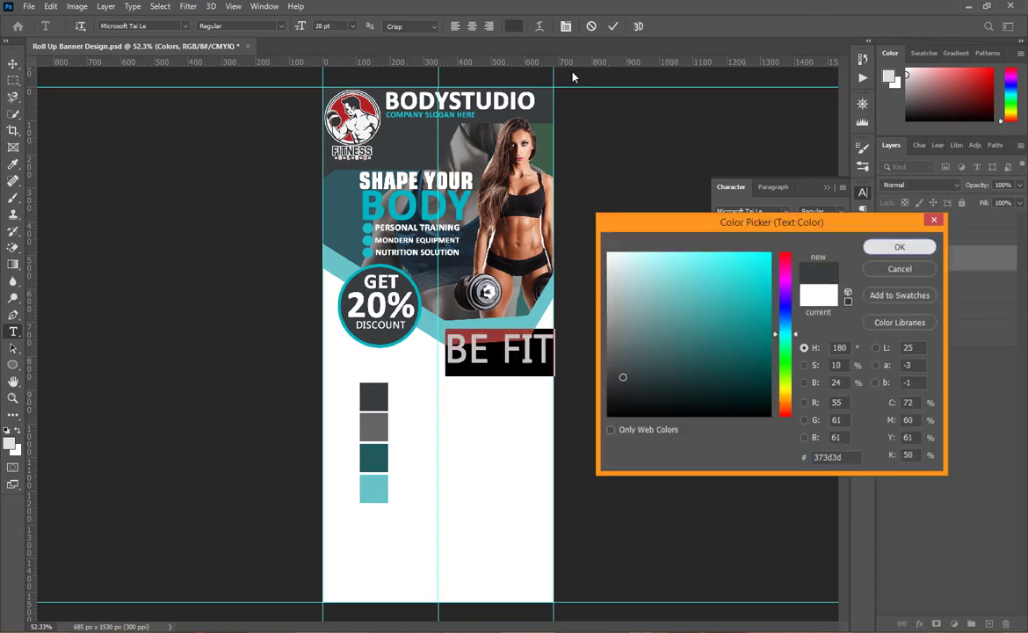
{"action": "key", "text": "Return"}
{"action": "key", "text": "ctrl+Return"}
- Scale the "BE FIT" text down to about 13.35 pt and set its font to Arial Bold
{"action": "key", "text": "ctrl+t"}
{"action": "left_click_drag", "start_coordinate": [508, 356], "coordinate": [477, 363]}
{"action": "key", "text": "Return"}
{"action": "double_click", "coordinate": [909, 259]}
{"action": "left_click", "coordinate": [841, 211]}
{"action": "left_click", "coordinate": [848, 236]}
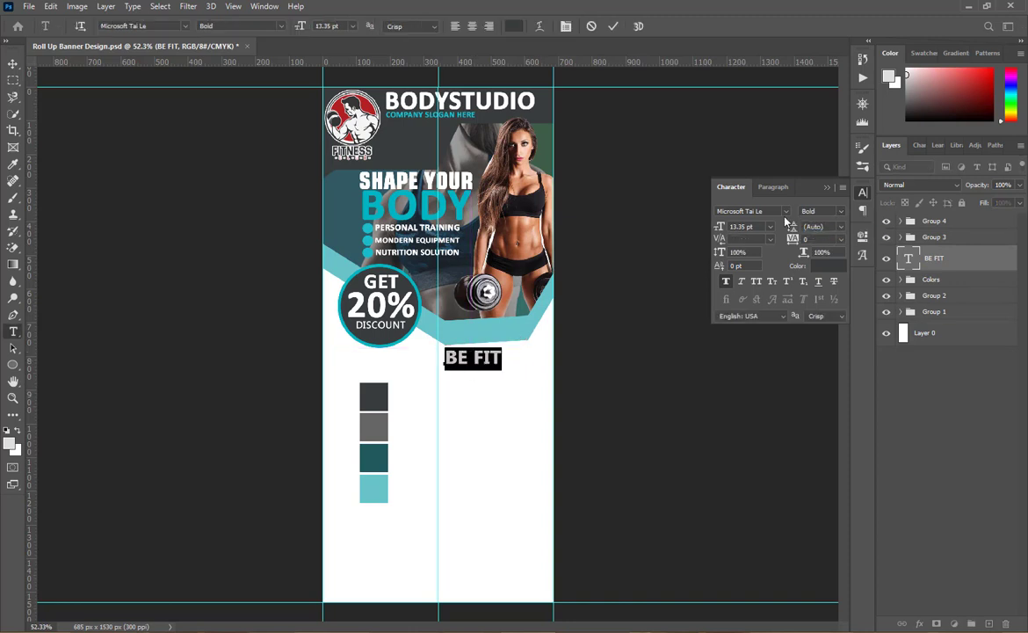
{"action": "left_click", "coordinate": [785, 211]}
{"action": "left_click", "coordinate": [764, 252]}
{"action": "left_click", "coordinate": [613, 25]}
{"action": "key", "text": "v"}
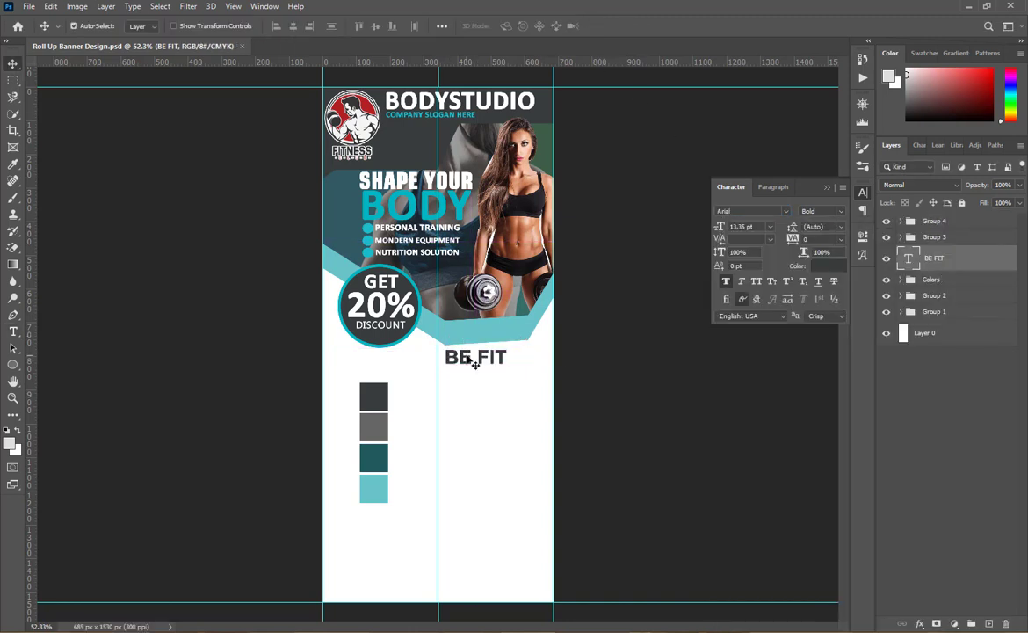
- Duplicate "BE FIT" directly below, change the copy to "BE STRONG" and colour it with the light teal swatch
{"action": "left_click_drag", "start_coordinate": [471, 356], "coordinate": [471, 377]}
{"action": "double_click", "coordinate": [472, 377]}
{"action": "left_click", "coordinate": [497, 377]}
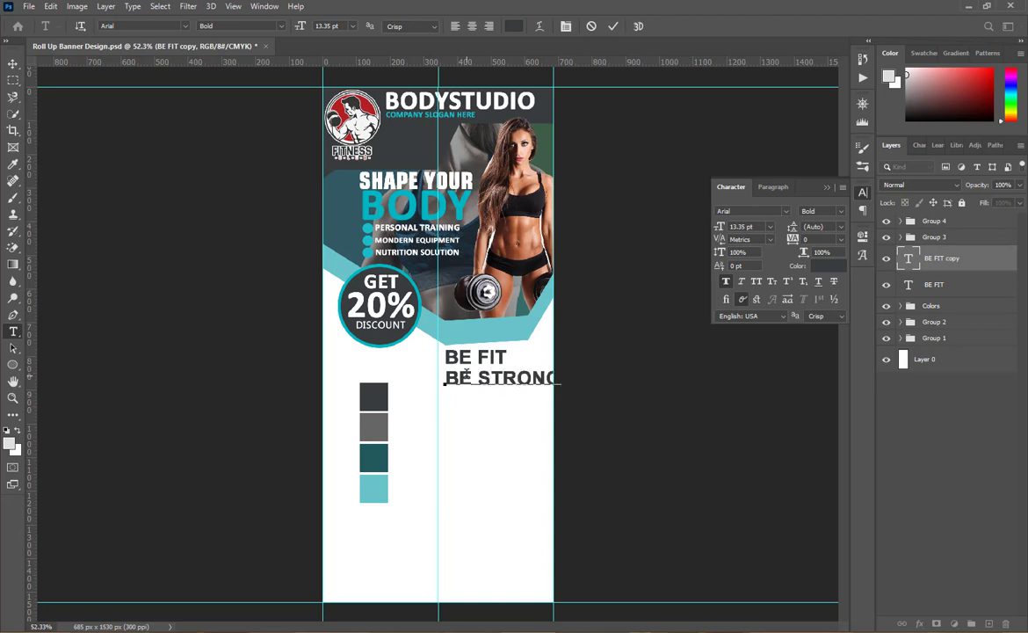
{"action": "key", "text": "ctrl+a"}
{"action": "left_click", "coordinate": [514, 27]}
{"action": "left_click", "coordinate": [373, 479]}
{"action": "left_click", "coordinate": [900, 247]}
{"action": "left_click", "coordinate": [612, 26]}
{"action": "key", "text": "v"}
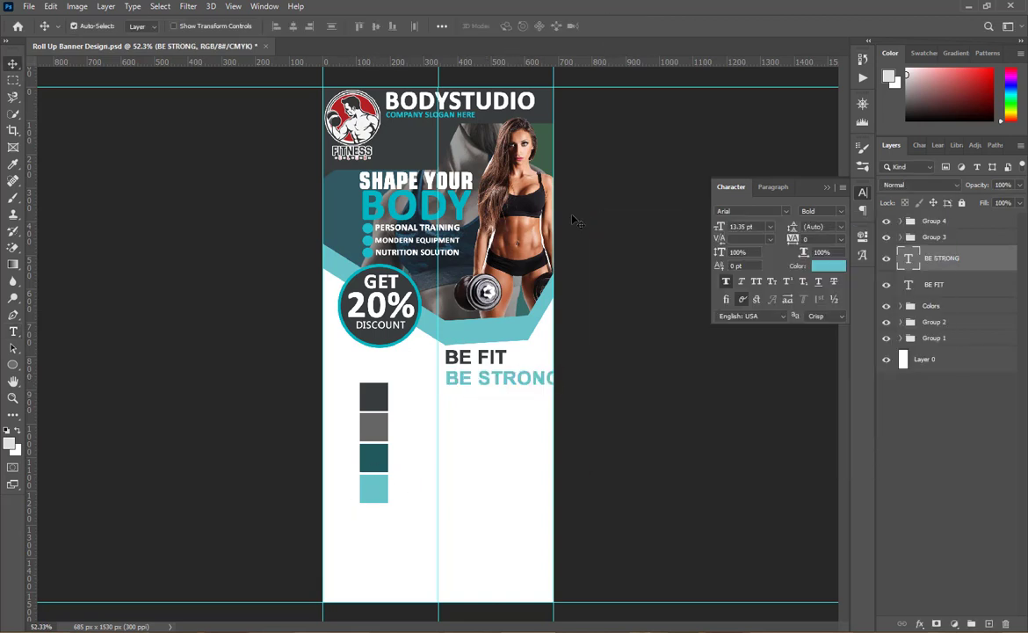
- Set the "BE STRONG" font to Square721 Cn BT with Roman weight
{"action": "left_click", "coordinate": [941, 278], "text": "shift"}
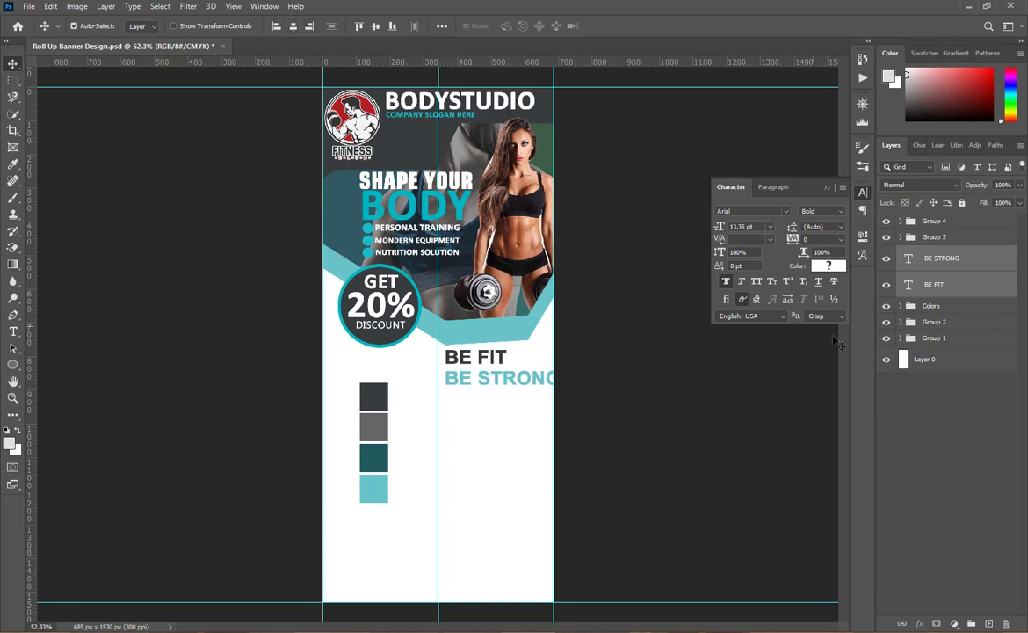
{"action": "left_click", "coordinate": [708, 482]}
{"action": "double_click", "coordinate": [513, 380]}
{"action": "left_click", "coordinate": [785, 211]}
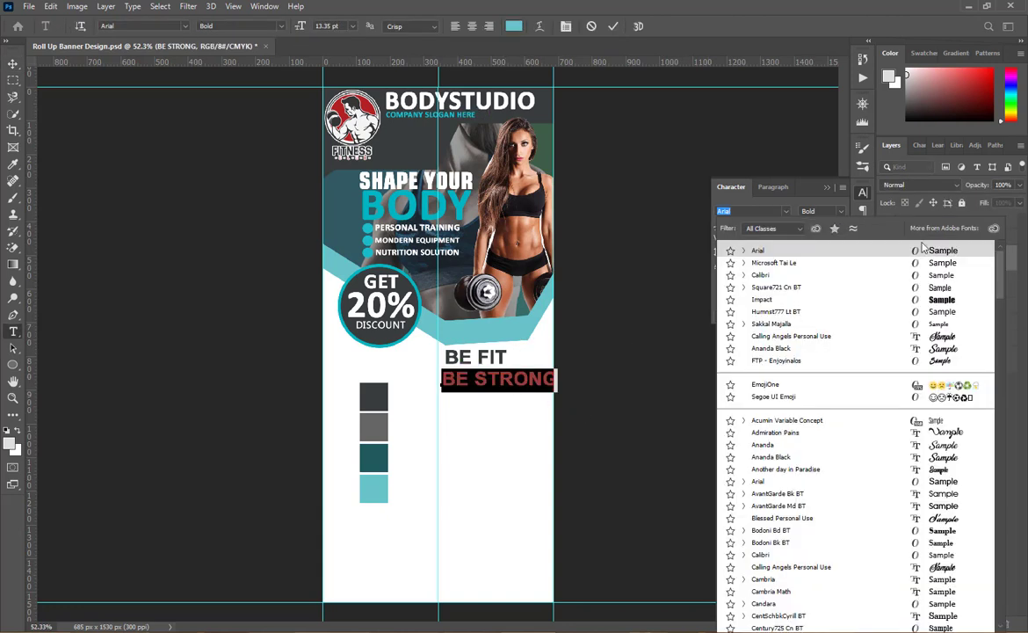
{"action": "left_click", "coordinate": [785, 286]}
{"action": "left_click", "coordinate": [841, 211]}
{"action": "left_click", "coordinate": [840, 223]}
{"action": "left_click", "coordinate": [613, 26]}
{"action": "key", "text": "v"}
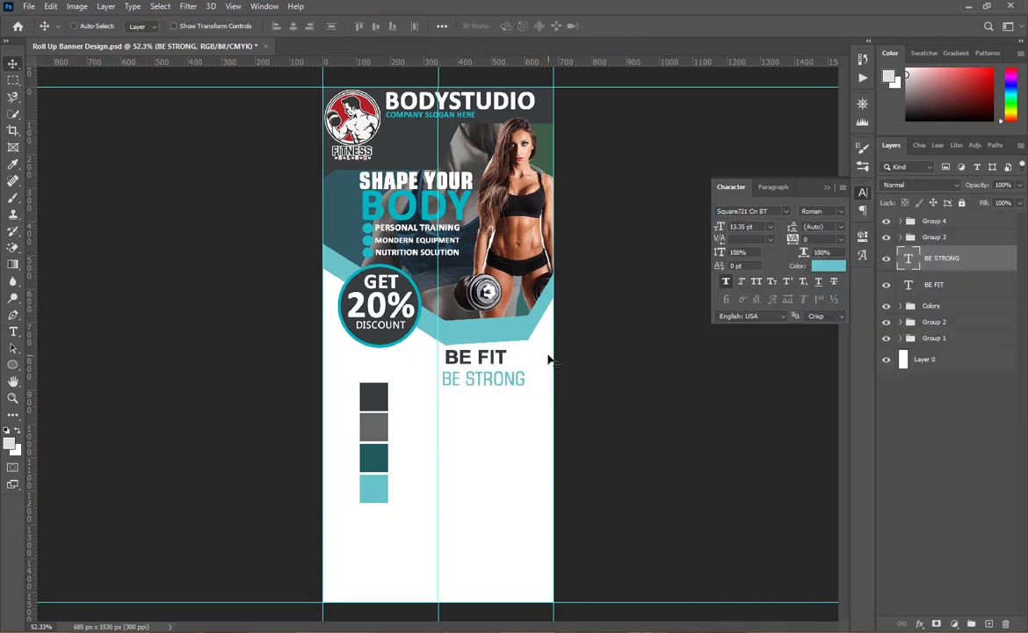
- Enlarge "BE STRONG" and align it with "BE FIT" along the central vertical guide
{"action": "key", "text": "ctrl+t"}
{"action": "left_click_drag", "start_coordinate": [529, 393], "coordinate": [549, 400]}
{"action": "left_click", "coordinate": [636, 26]}
{"action": "left_click_drag", "start_coordinate": [475, 378], "coordinate": [466, 357]}
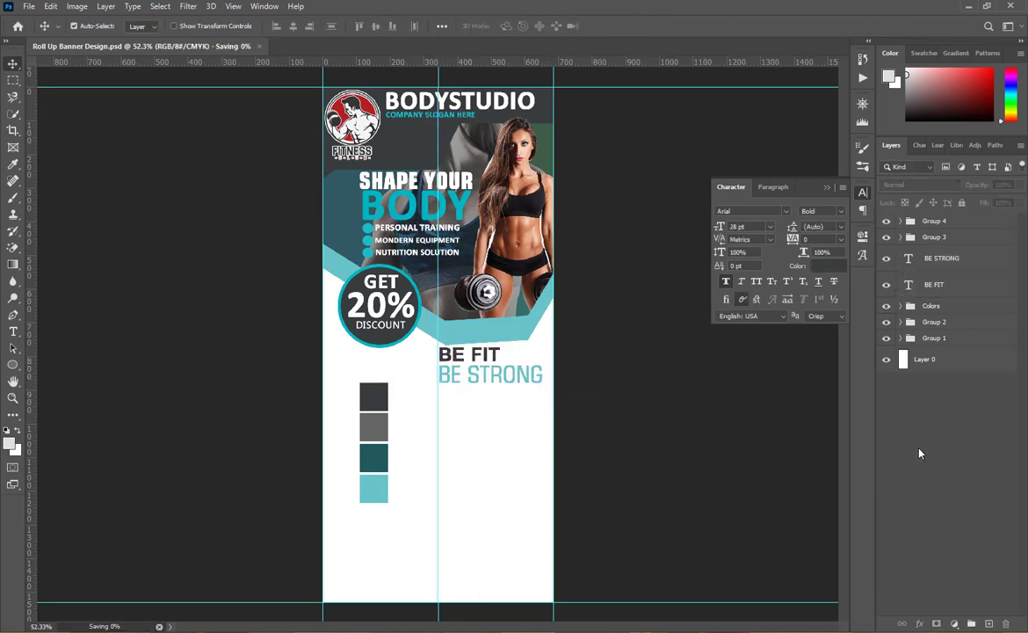
- Move the BE STRONG and BE FIT layers to the top of the layer stack
{"action": "left_click", "coordinate": [939, 257], "text": "ctrl"}
{"action": "left_click_drag", "start_coordinate": [939, 257], "coordinate": [935, 213]}
{"action": "left_click", "coordinate": [940, 454]}
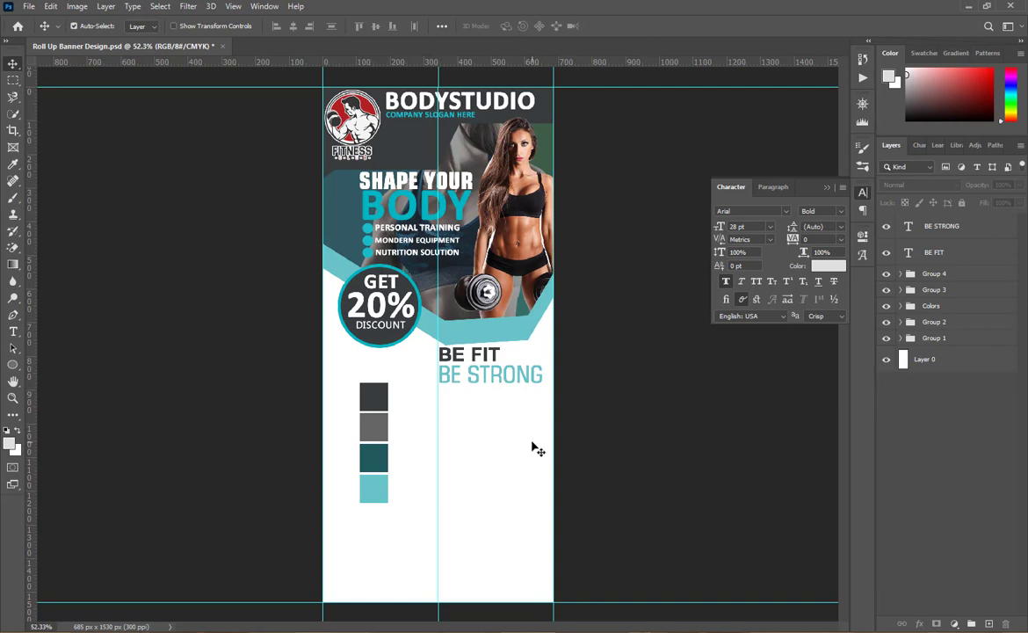
- Draw a teal circle 55 px in diameter below "BE STRONG" with the Ellipse tool
{"action": "right_click", "coordinate": [14, 363]}
{"action": "left_click", "coordinate": [68, 390]}
{"action": "left_click_drag", "start_coordinate": [446, 392], "coordinate": [465, 411]}
{"action": "scroll", "coordinate": [465, 408], "scroll_direction": "up", "scroll_amount": 5}
{"action": "left_click", "coordinate": [681, 333]}
{"action": "left_click", "coordinate": [716, 402]}
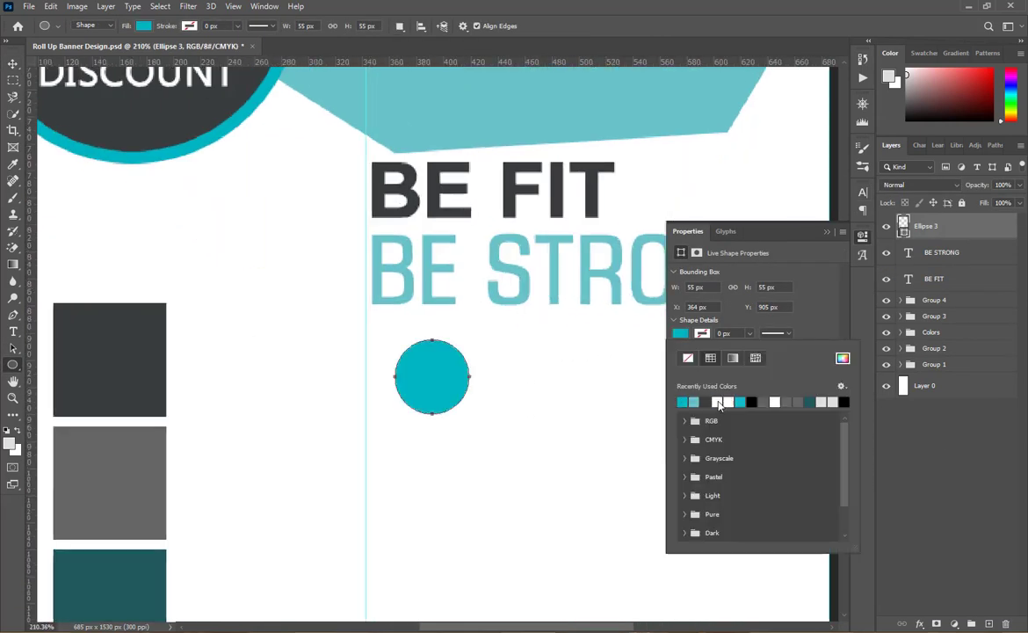
{"action": "key", "text": "Escape"}
- Shrink the teal circle and place it against the central guide just below "BE STRONG"
{"action": "key", "text": "v"}
{"action": "left_click_drag", "start_coordinate": [441, 382], "coordinate": [413, 379]}
{"action": "key", "text": "ctrl+t"}
{"action": "left_click", "coordinate": [581, 26]}
- Switch to File Explorer, open the Social Media Icons PNG folder and refresh it to look for an arrow icon
{"action": "left_click", "coordinate": [255, 621]}
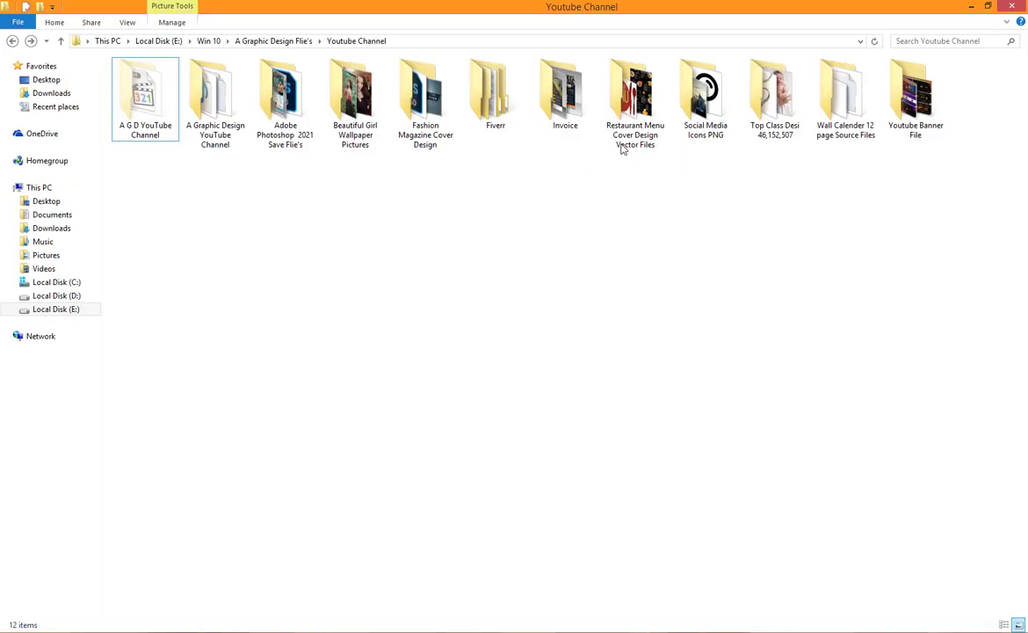
{"action": "double_click", "coordinate": [704, 95]}
{"action": "right_click", "coordinate": [425, 381]}
{"action": "left_click", "coordinate": [481, 431]}
{"action": "right_click", "coordinate": [442, 400]}
{"action": "left_click", "coordinate": [479, 452]}
{"action": "right_click", "coordinate": [454, 371]}
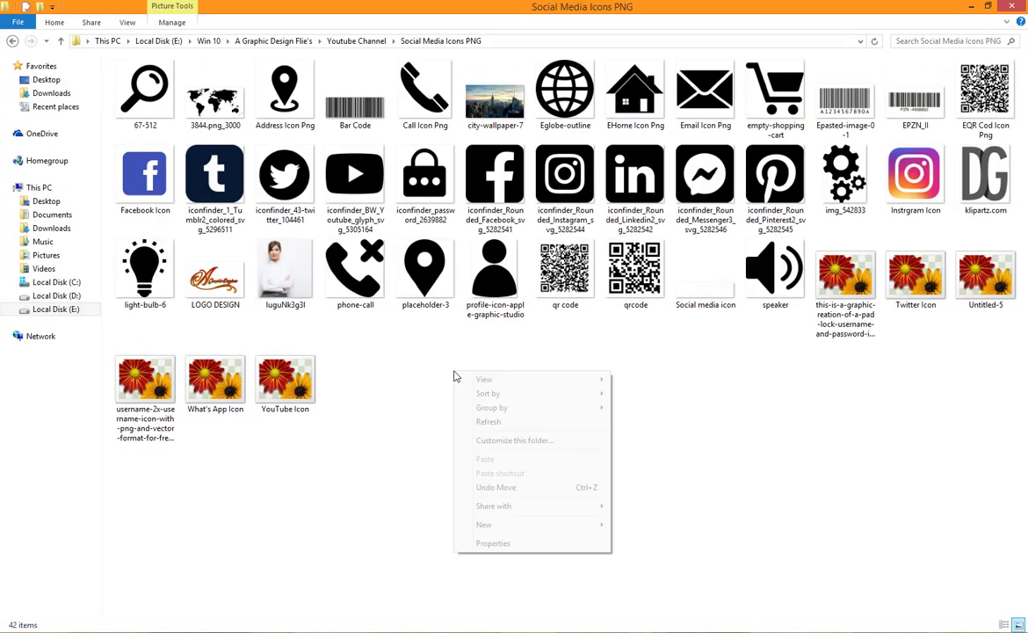
{"action": "left_click", "coordinate": [494, 422]}
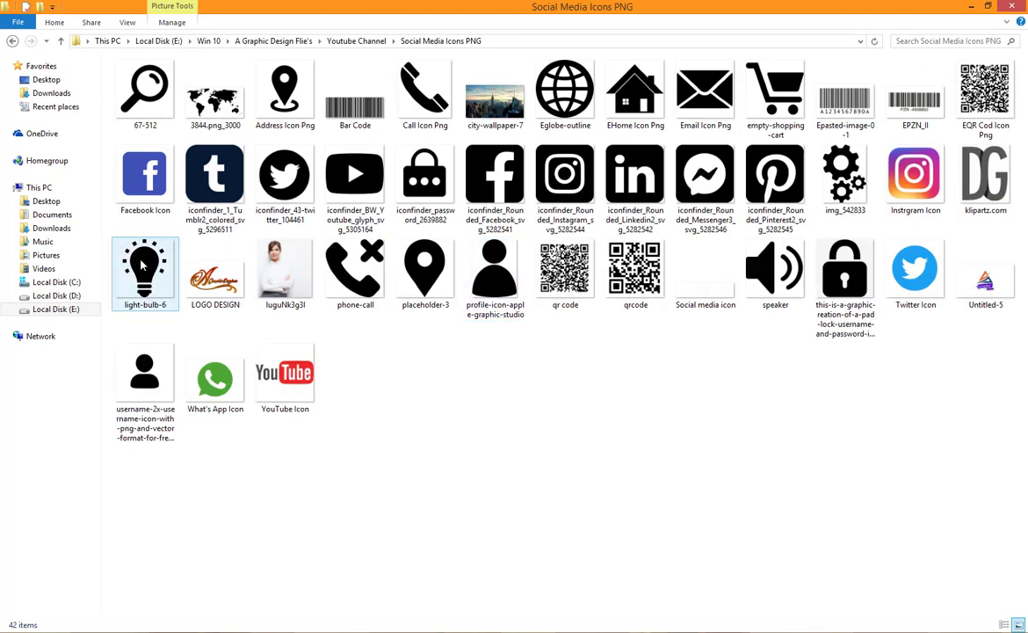
- Find the curved black arrow icon in the klipartz.com folder and copy the file
{"action": "left_click", "coordinate": [287, 42]}
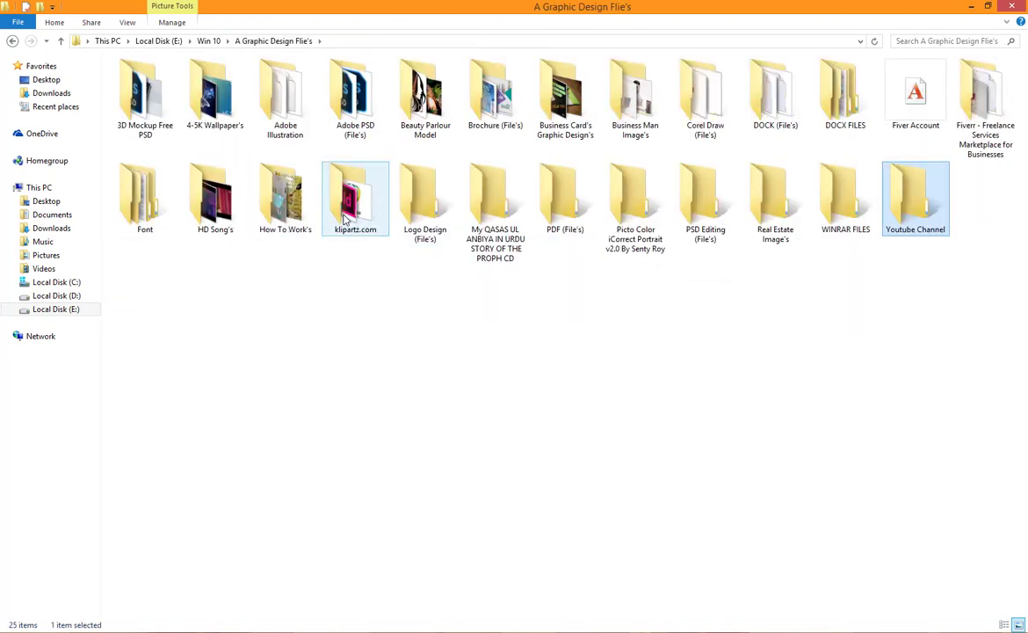
{"action": "double_click", "coordinate": [352, 216]}
{"action": "scroll", "coordinate": [770, 302], "scroll_direction": "down", "scroll_amount": 10}
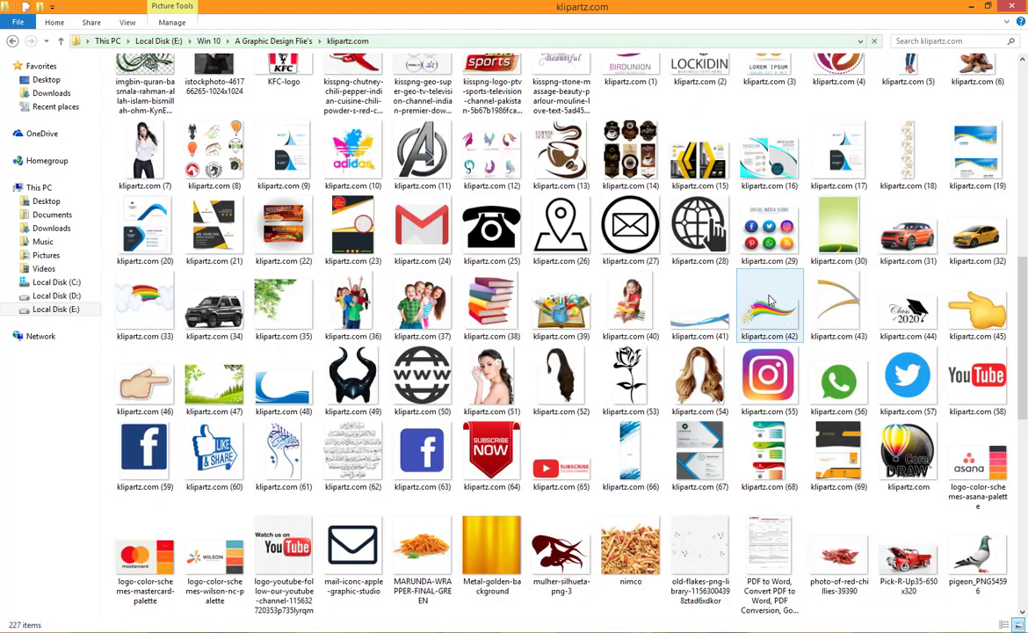
{"action": "scroll", "coordinate": [770, 302], "scroll_direction": "up", "scroll_amount": 6}
{"action": "left_click", "coordinate": [778, 219]}
{"action": "right_click", "coordinate": [778, 216]}
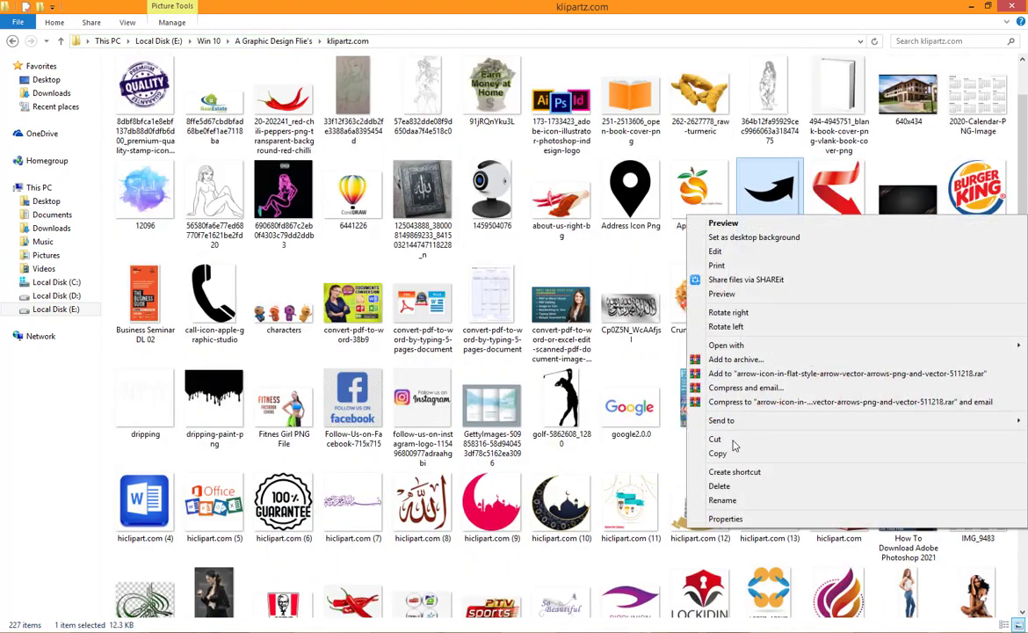
{"action": "left_click", "coordinate": [731, 453]}
- Paste the arrow icon file into the Social Media Icons PNG folder inside Youtube Channel
{"action": "left_click", "coordinate": [286, 42]}
{"action": "double_click", "coordinate": [915, 198]}
{"action": "double_click", "coordinate": [705, 101]}
{"action": "right_click", "coordinate": [409, 347]}
{"action": "left_click", "coordinate": [442, 433]}
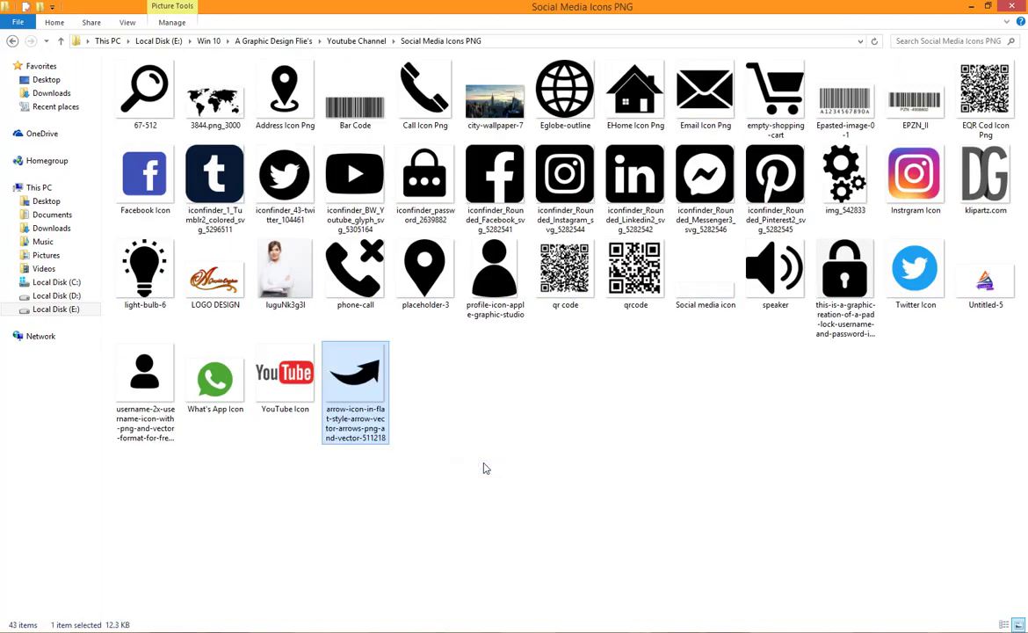
{"action": "right_click", "coordinate": [423, 385]}
{"action": "left_click", "coordinate": [461, 439]}
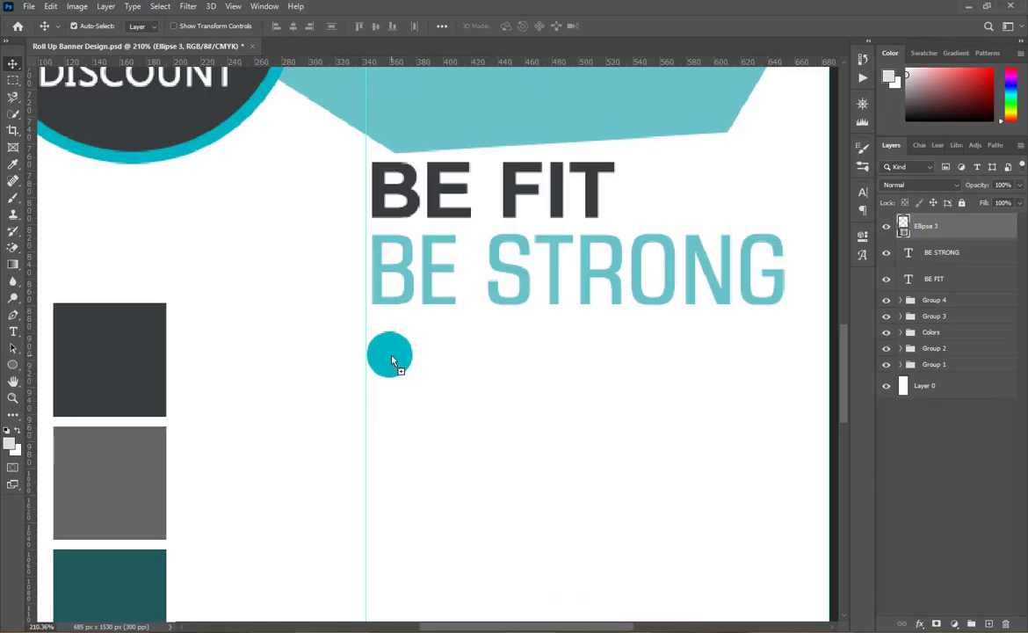
- Place the arrow icon inside the teal circle in the Photoshop banner and recolour it light grey with a Color Overlay
{"action": "mouse_move", "coordinate": [390, 355]}
{"action": "left_mouse_down"}
{"action": "mouse_move", "coordinate": [466, 369]}
{"action": "mouse_move", "coordinate": [647, 133]}
{"action": "mouse_move", "coordinate": [235, 537]}
{"action": "mouse_move", "coordinate": [266, 520]}
{"action": "mouse_move", "coordinate": [392, 358]}
{"action": "left_mouse_up"}
{"action": "key", "text": "Return"}
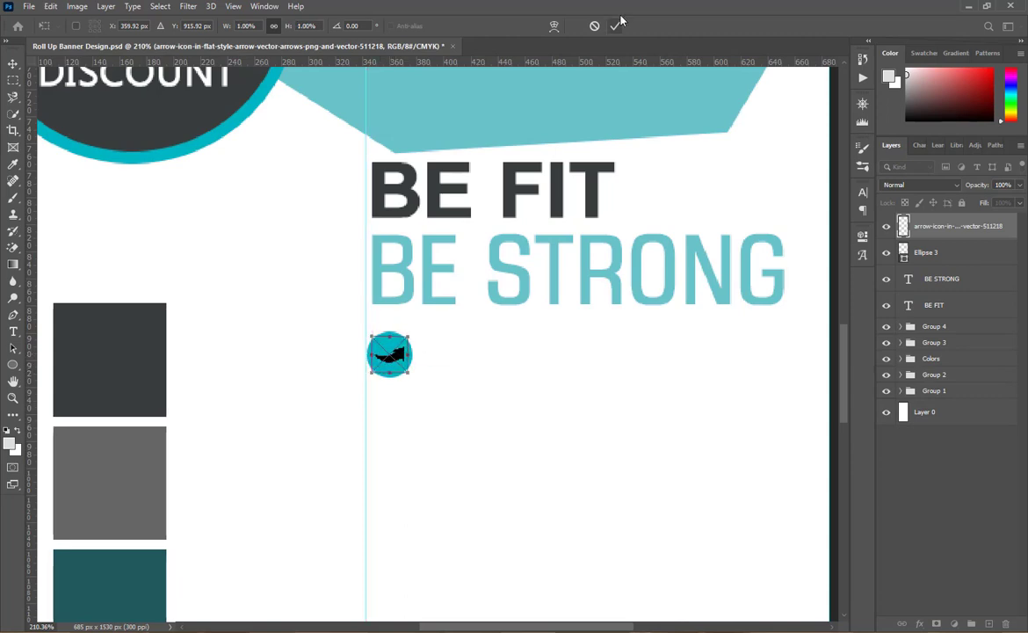
{"action": "right_click", "coordinate": [954, 226]}
{"action": "left_click", "coordinate": [718, 94]}
{"action": "left_click", "coordinate": [460, 409]}
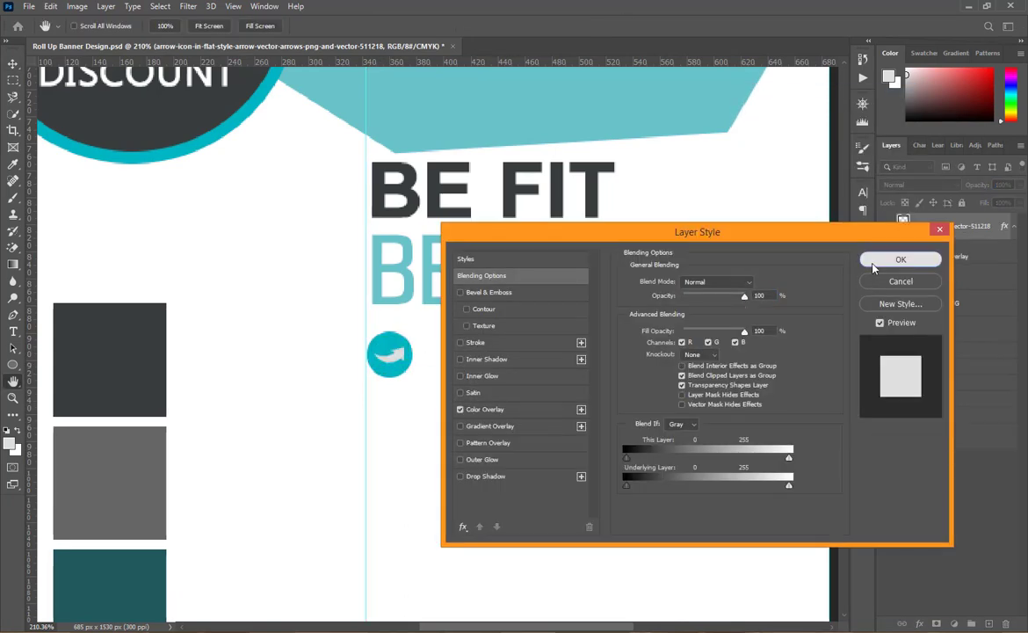
{"action": "left_click", "coordinate": [901, 259]}
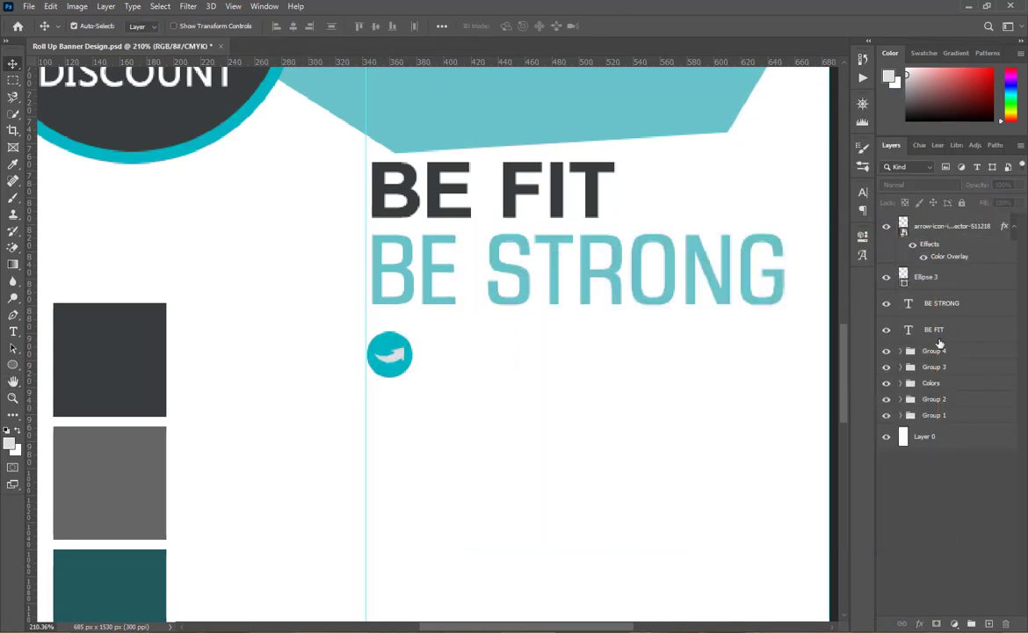
{"action": "left_click_drag", "start_coordinate": [942, 325], "coordinate": [934, 350]}
{"action": "left_click", "coordinate": [886, 297]}
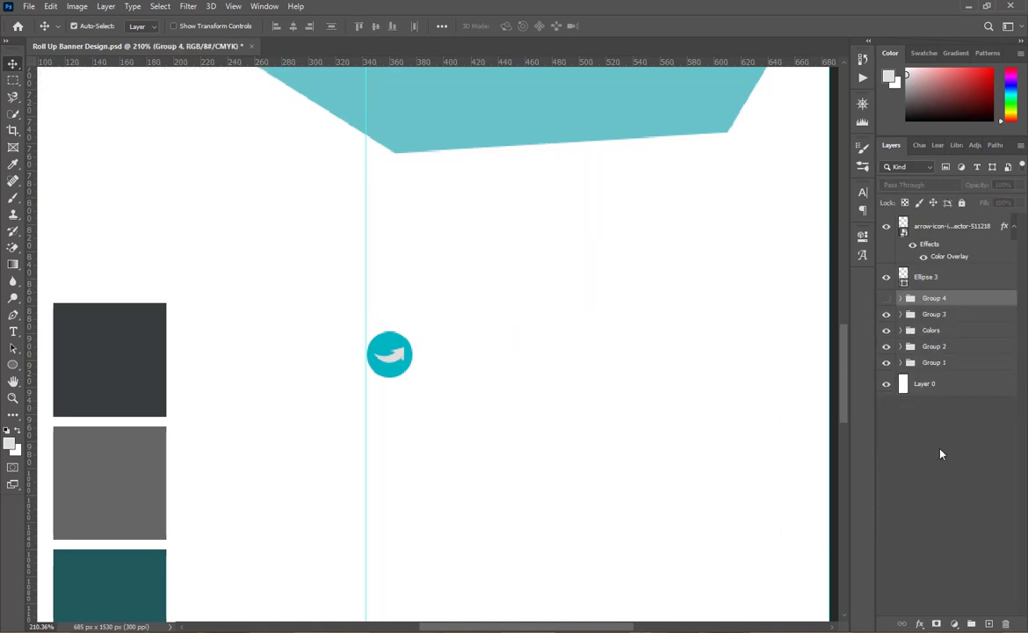
{"action": "key", "text": "ctrl+z"}
{"action": "key", "text": "ctrl+z"}
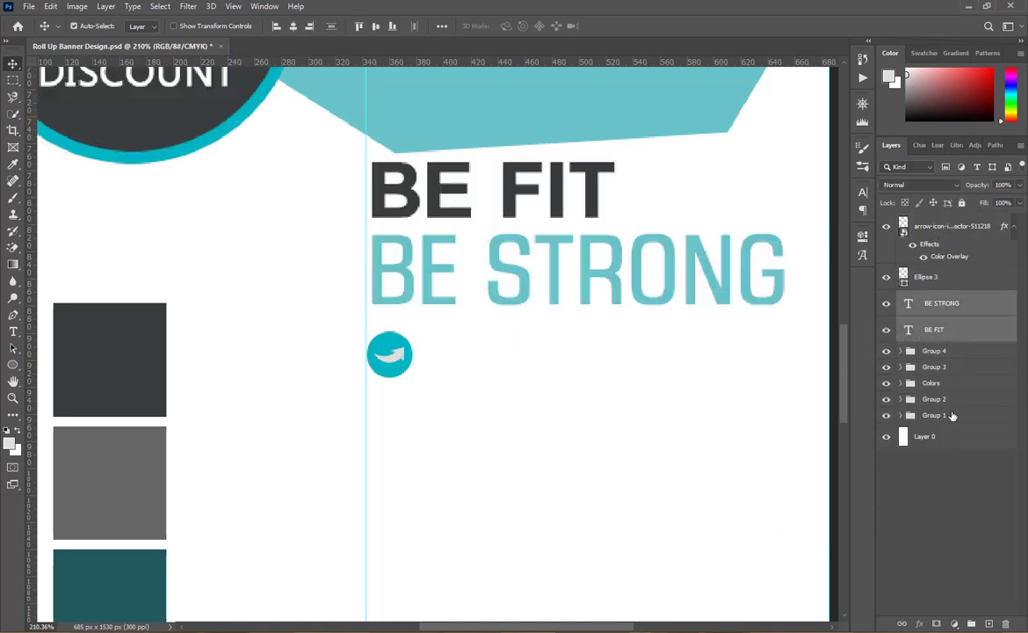
- Group the BE FIT and BE STRONG layers and move Layer 0 into Group 1, saving the document
{"action": "left_click", "coordinate": [971, 623]}
{"action": "left_click", "coordinate": [961, 516]}
{"action": "left_click_drag", "start_coordinate": [926, 400], "coordinate": [924, 379]}
{"action": "left_click", "coordinate": [928, 439]}
{"action": "key", "text": "ctrl+s"}
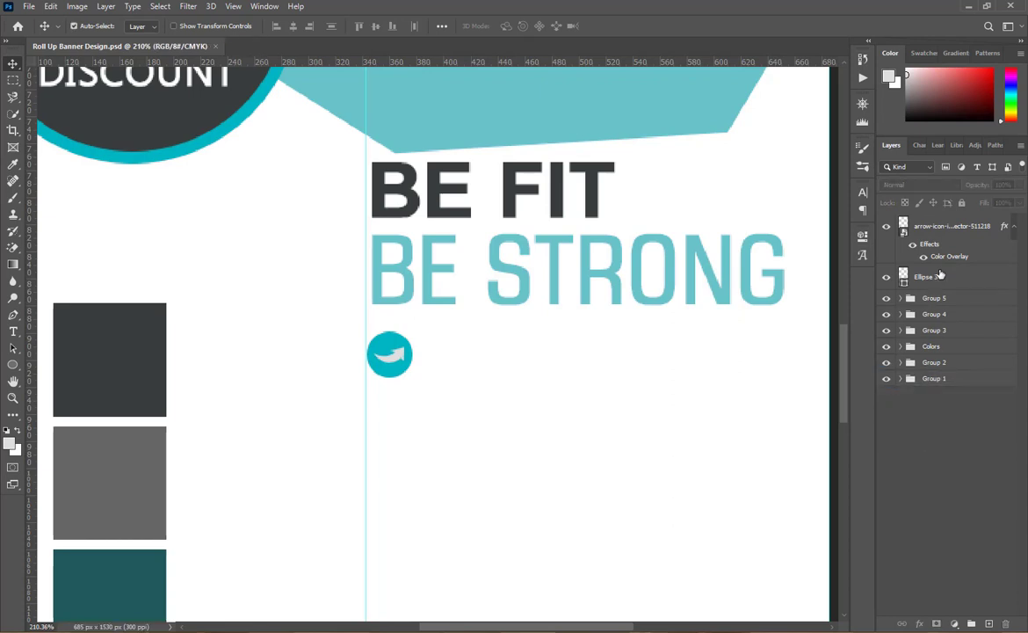
- Add the text "Heavy Weight" in 6 pt Arial Bold beside the arrow circle
{"action": "left_click", "coordinate": [933, 275]}
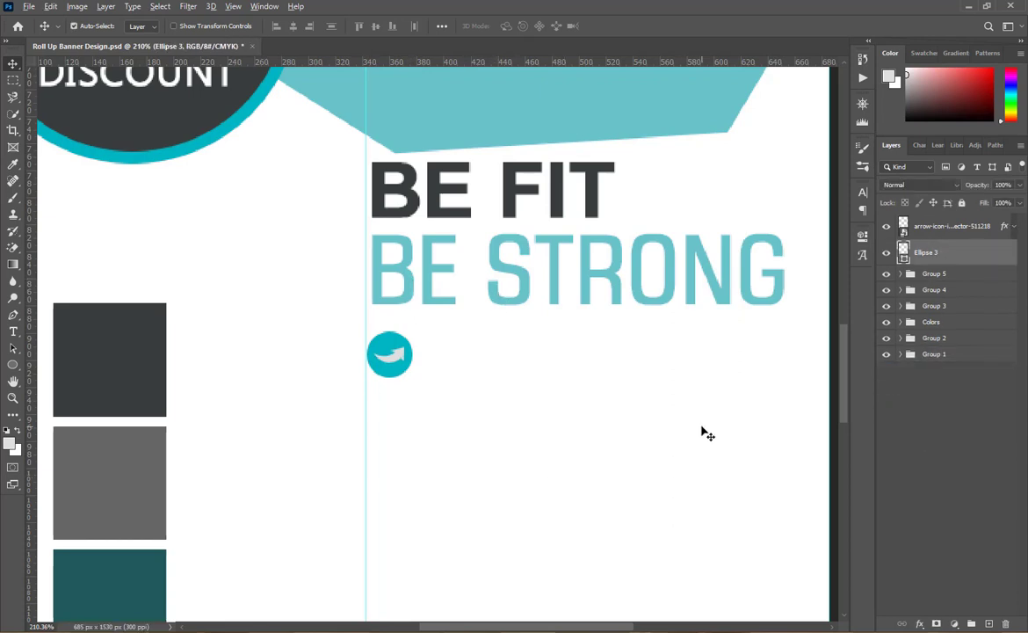
{"action": "scroll", "coordinate": [701, 432], "scroll_direction": "down", "scroll_amount": 2}
{"action": "left_click", "coordinate": [13, 332]}
{"action": "left_click", "coordinate": [498, 374]}
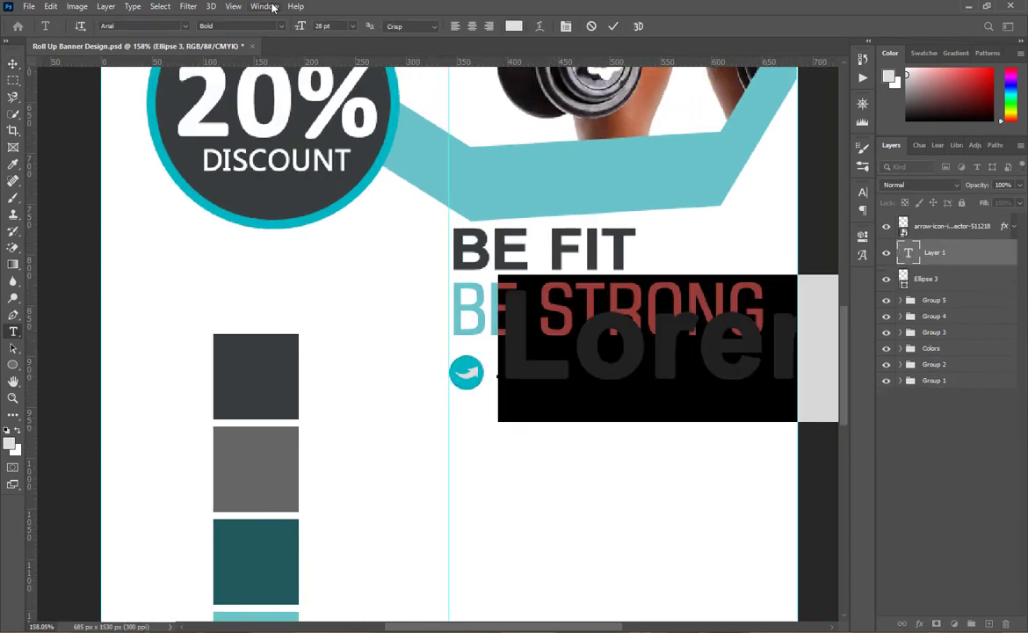
{"action": "left_click_drag", "start_coordinate": [300, 26], "coordinate": [288, 36]}
{"action": "type", "text": "Heavy Weight"}
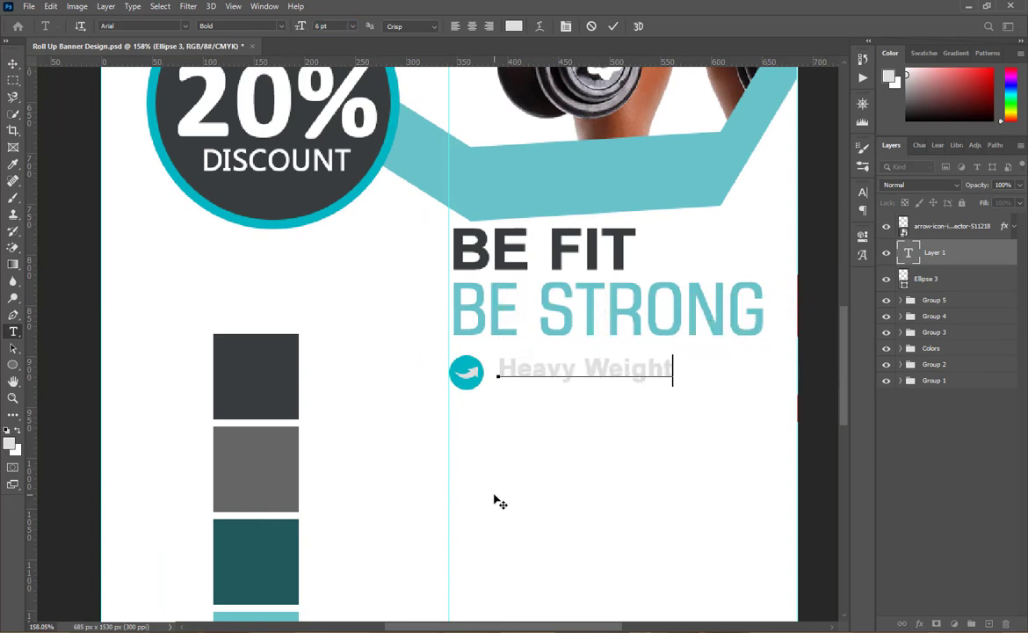
- Colour the "Heavy Weight" text with the medium grey swatch
{"action": "triple_click", "coordinate": [540, 372]}
{"action": "left_click", "coordinate": [513, 27]}
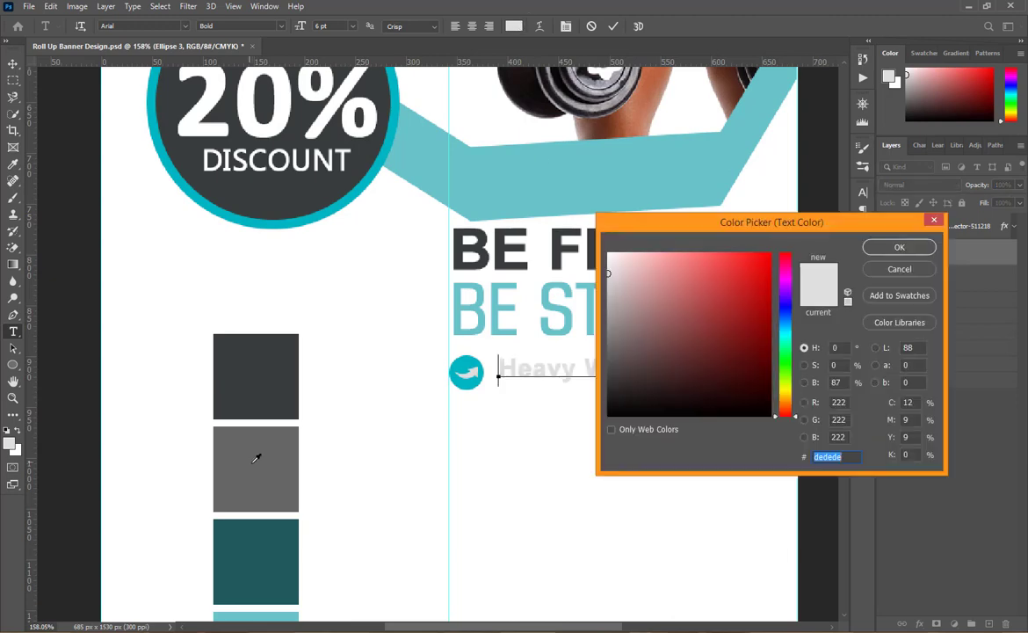
{"action": "left_click", "coordinate": [257, 457]}
{"action": "left_click", "coordinate": [899, 247]}
{"action": "left_click", "coordinate": [613, 26]}
{"action": "left_click", "coordinate": [12, 66]}
- Align the "Heavy Weight" text vertically with the arrow circle and move its layer to the top of the stack
{"action": "left_click", "coordinate": [980, 288]}
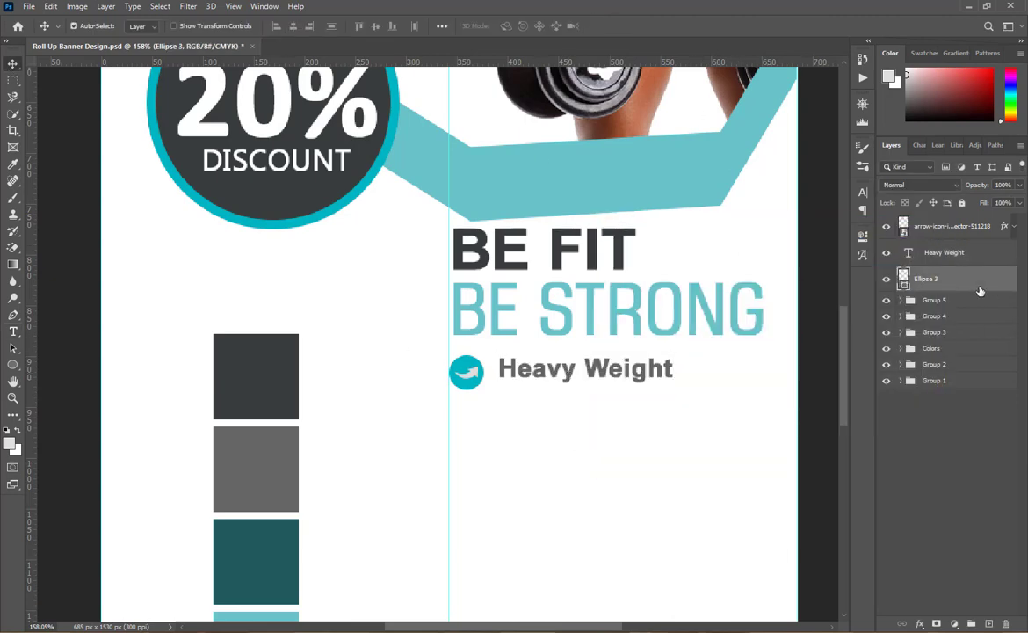
{"action": "left_click", "coordinate": [952, 226], "text": "shift"}
{"action": "left_click", "coordinate": [331, 26]}
{"action": "left_click", "coordinate": [927, 413]}
{"action": "left_click_drag", "start_coordinate": [952, 254], "coordinate": [940, 216]}
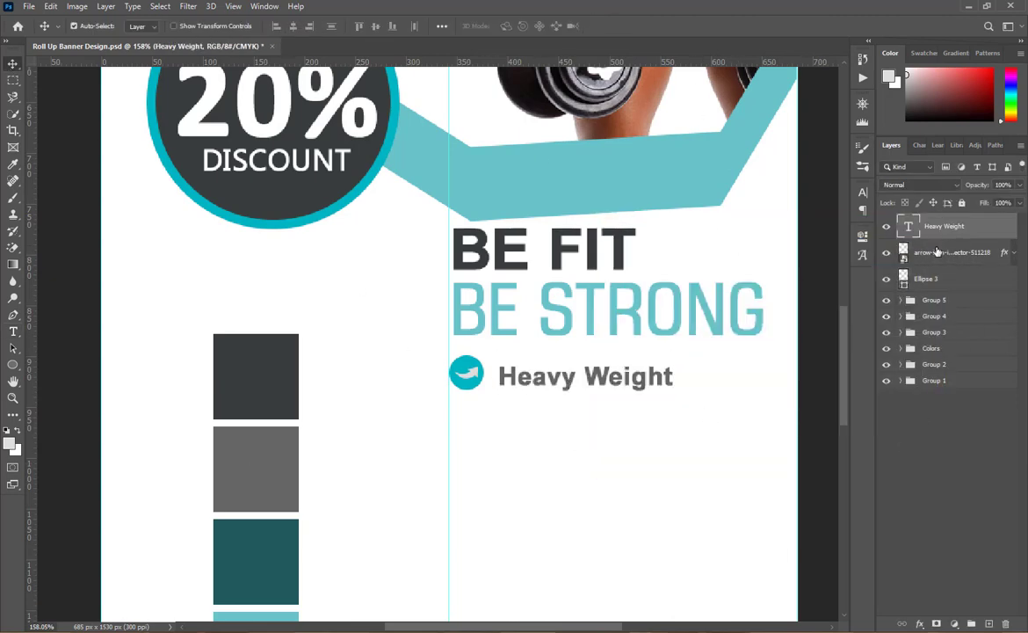
- Group the Heavy Weight text, the arrow icon and the Ellipse 3 circle
{"action": "left_click", "coordinate": [940, 278]}
{"action": "left_click", "coordinate": [947, 227], "text": "shift"}
{"action": "key", "text": "ctrl+g"}
{"action": "left_click", "coordinate": [951, 463]}
- Duplicate the Heavy Weight bullet row directly below it and change the copy's text to "Indoor Cycling"
{"action": "left_click", "coordinate": [947, 221]}
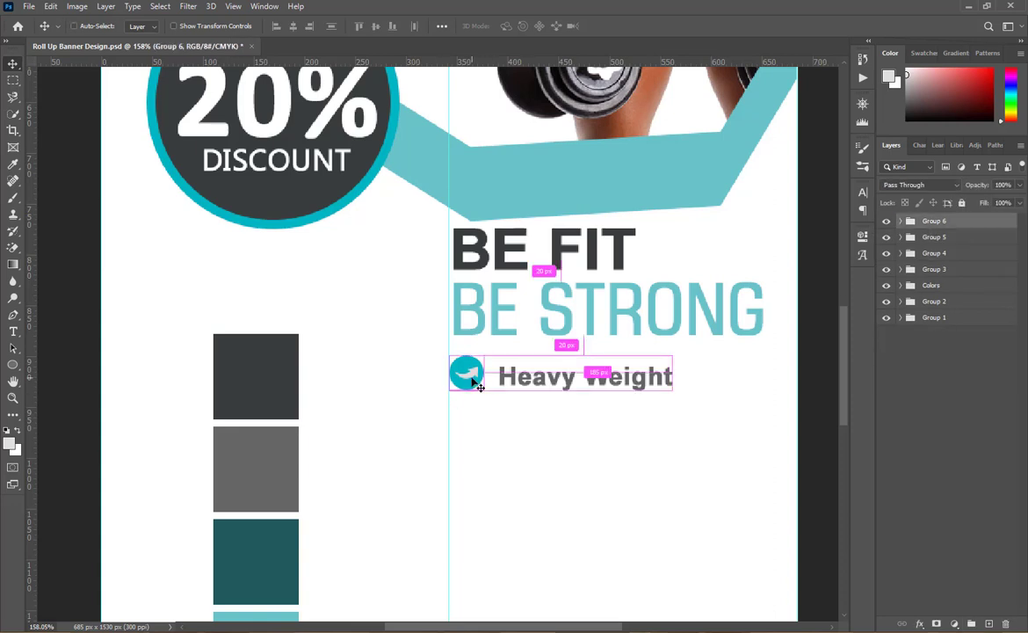
{"action": "left_click_drag", "start_coordinate": [473, 378], "coordinate": [475, 427]}
{"action": "double_click", "coordinate": [537, 428]}
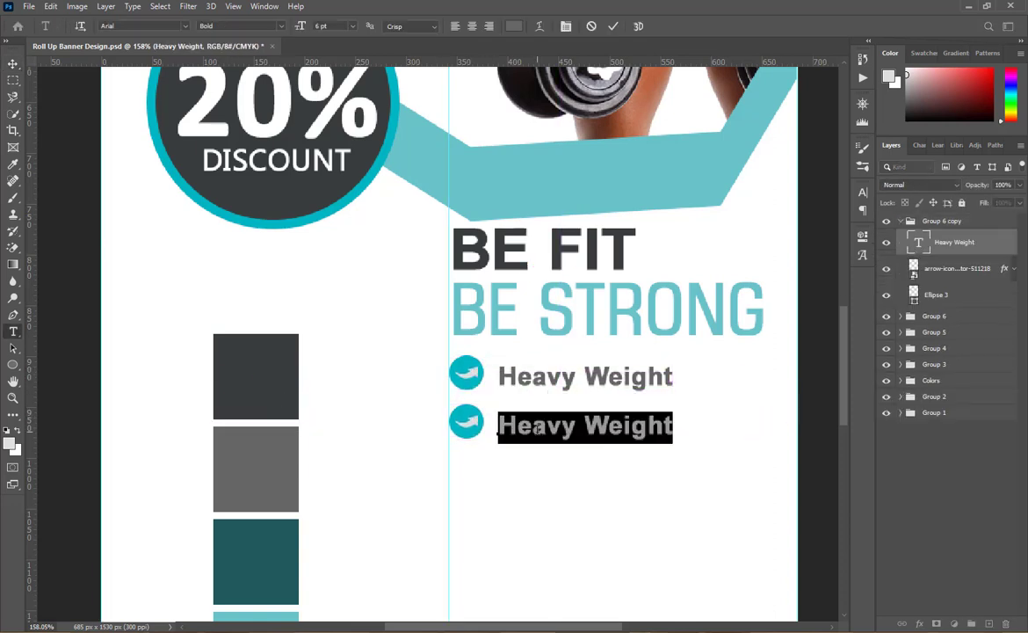
{"action": "type", "text": "Indoor Cy"}
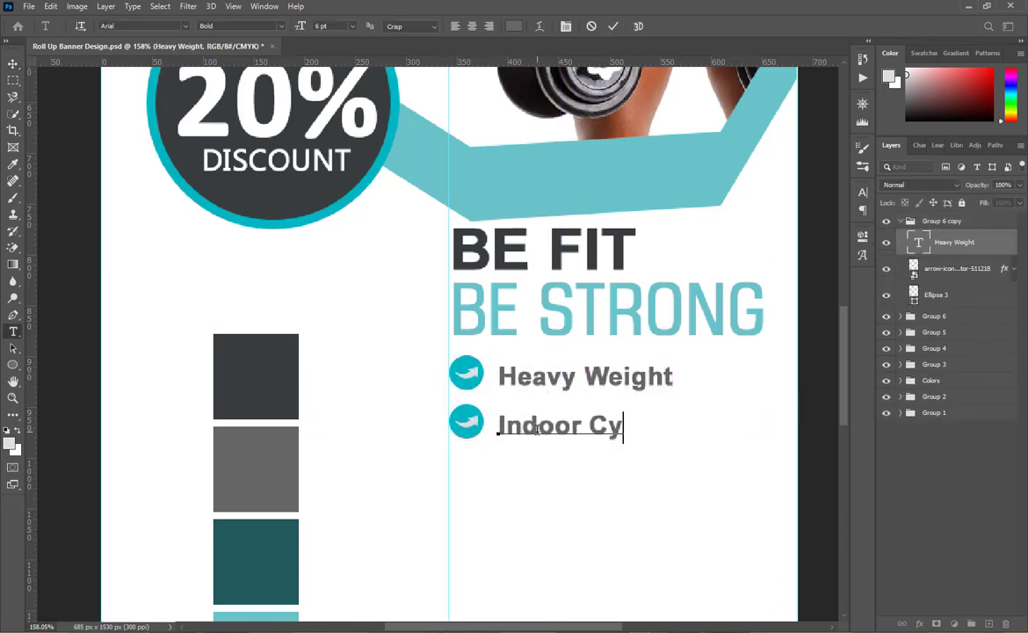
{"action": "left_click", "coordinate": [613, 27]}
{"action": "key", "text": "v"}
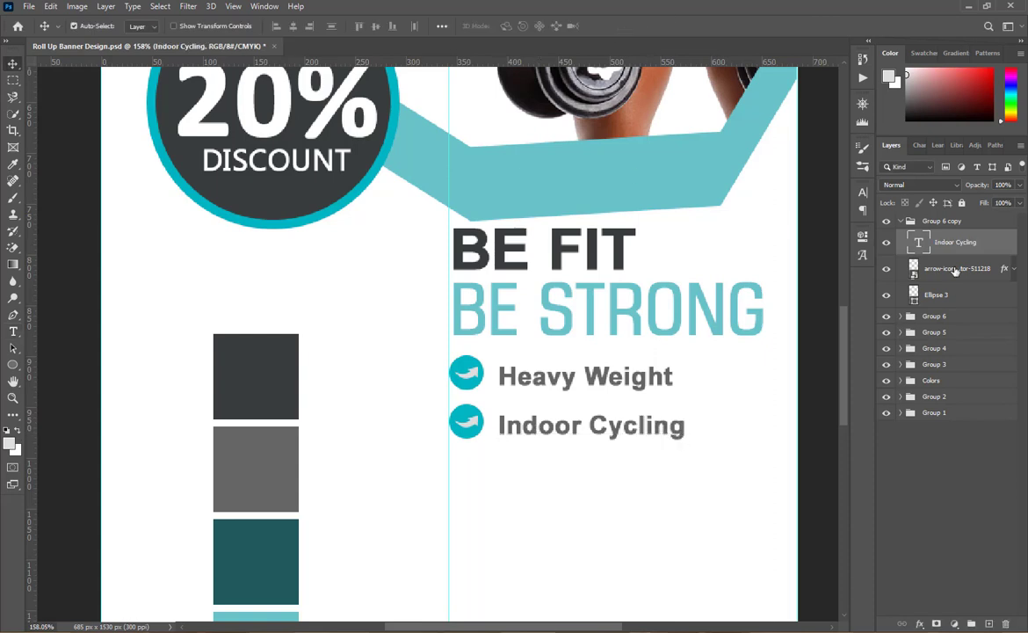
{"action": "left_click", "coordinate": [942, 294]}
{"action": "left_click", "coordinate": [887, 222]}
{"action": "left_click", "coordinate": [900, 221]}
- Duplicate the Indoor Cycling bullet row below it and change the copy's text to "Weight Loss"
{"action": "left_click", "coordinate": [886, 222]}
{"action": "left_click", "coordinate": [886, 222]}
{"action": "left_click", "coordinate": [886, 222]}
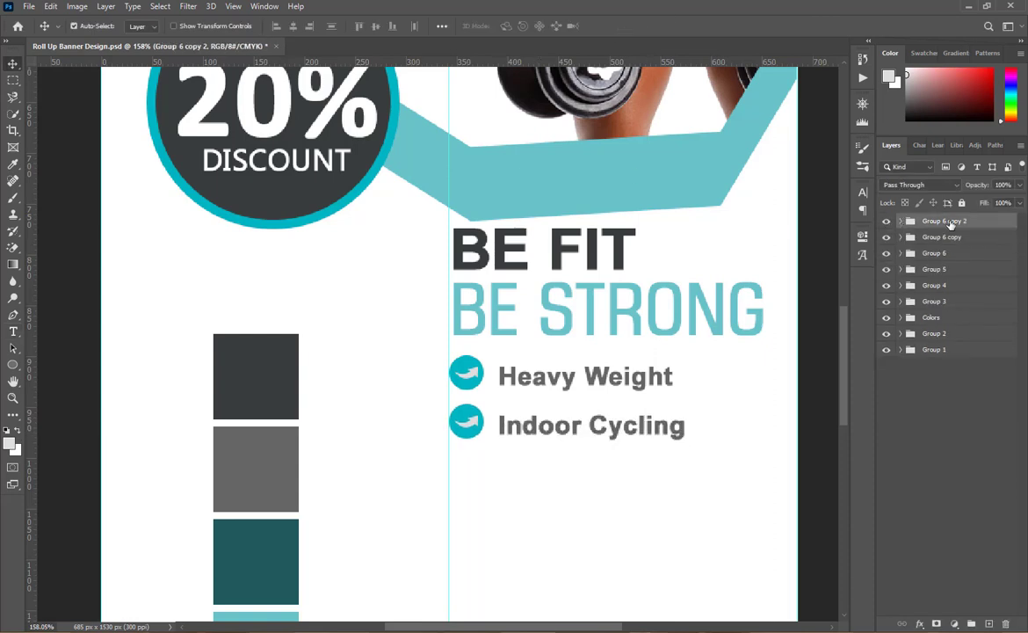
{"action": "left_click_drag", "start_coordinate": [513, 426], "coordinate": [514, 475]}
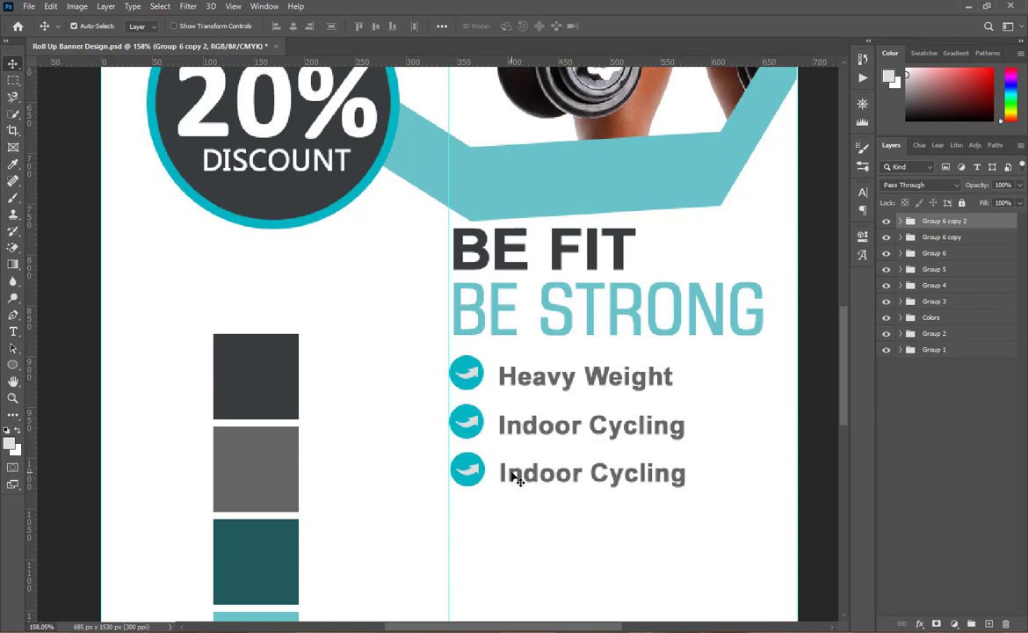
{"action": "double_click", "coordinate": [511, 474]}
{"action": "type", "text": "Weight Loss"}
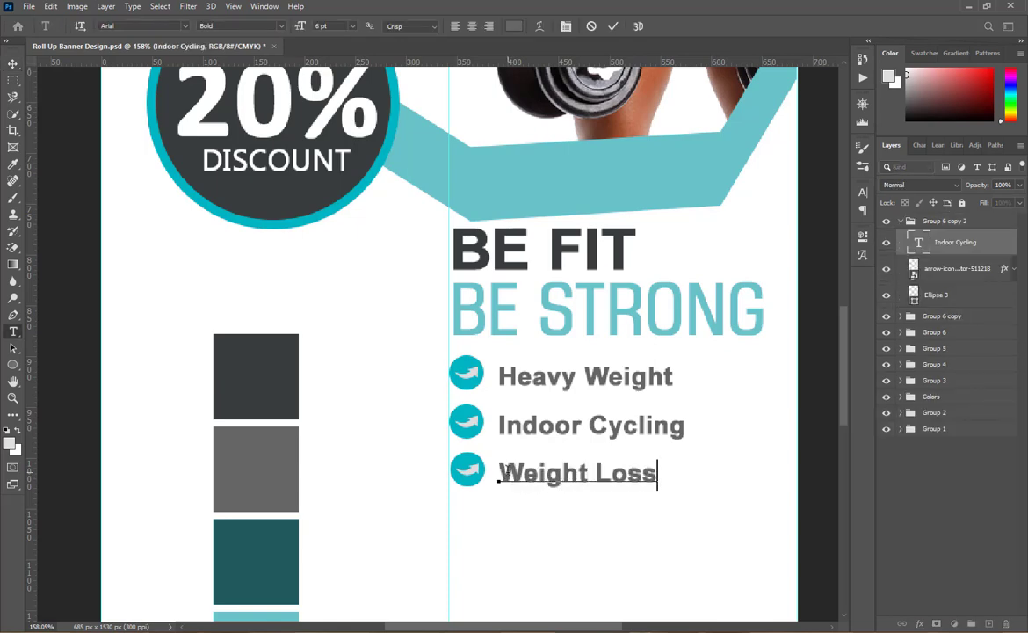
{"action": "left_click", "coordinate": [613, 26]}
{"action": "key", "text": "v"}
{"action": "left_click", "coordinate": [900, 221]}
- Duplicate the Weight Loss bullet row below it and change the copy's text to "Yoga Fitness"
{"action": "key", "text": "ctrl+j"}
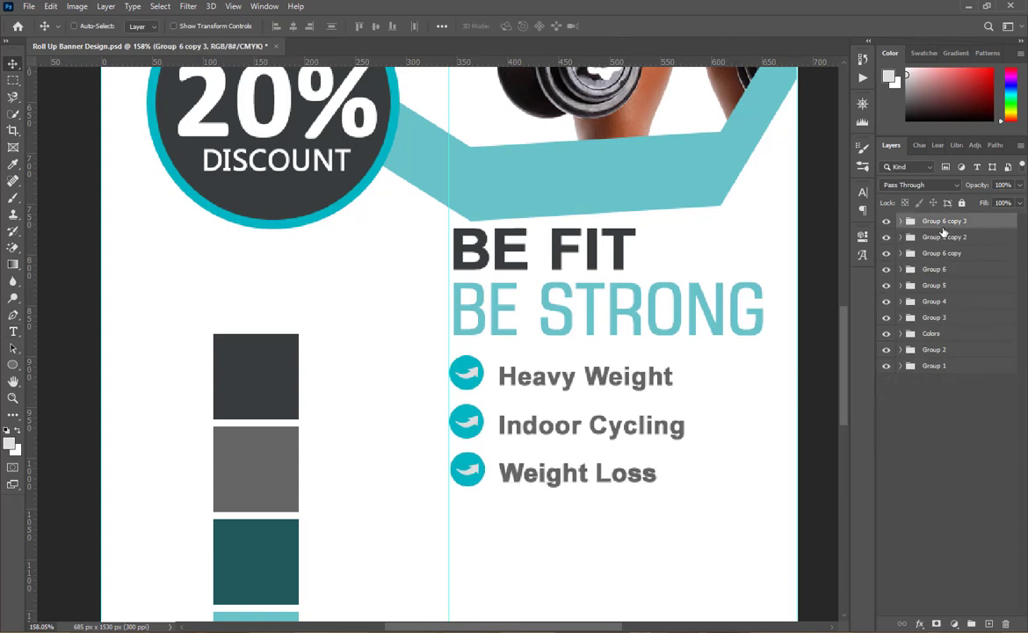
{"action": "left_click_drag", "start_coordinate": [472, 475], "coordinate": [472, 532]}
{"action": "double_click", "coordinate": [530, 535]}
{"action": "type", "text": "yo"}
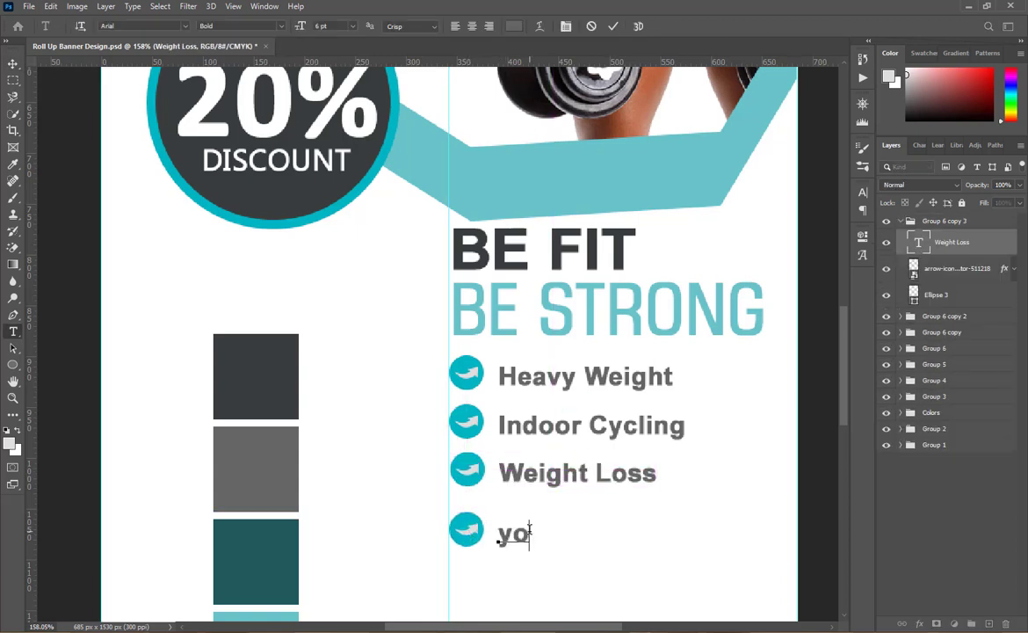
{"action": "type", "text": "ga"}
{"action": "key", "text": "Home"}
{"action": "key", "text": "Delete"}
{"action": "type", "text": "Y"}
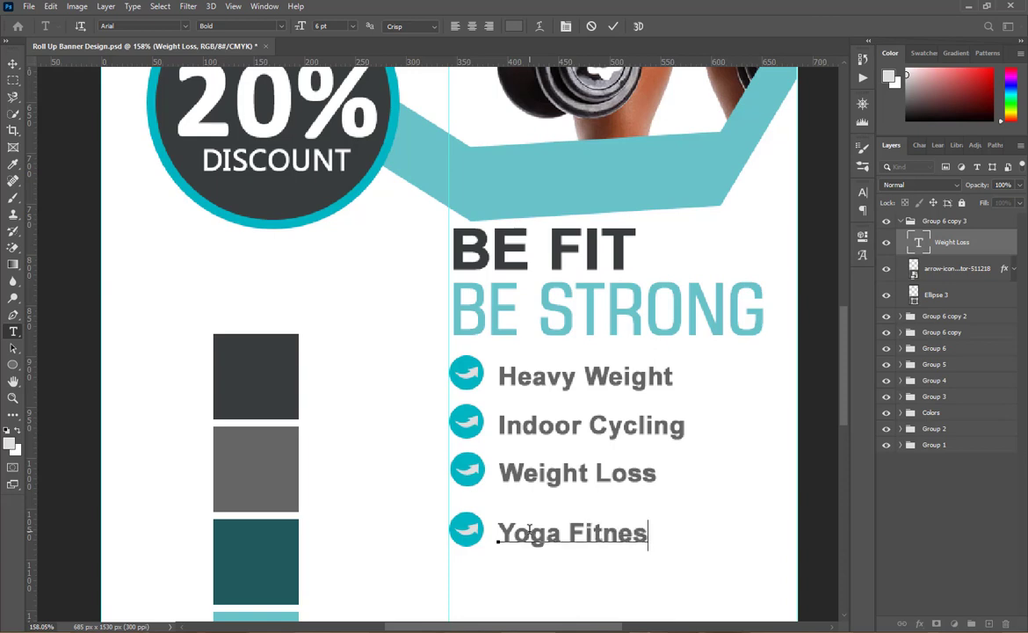
{"action": "left_click", "coordinate": [900, 221]}
{"action": "key", "text": "v"}
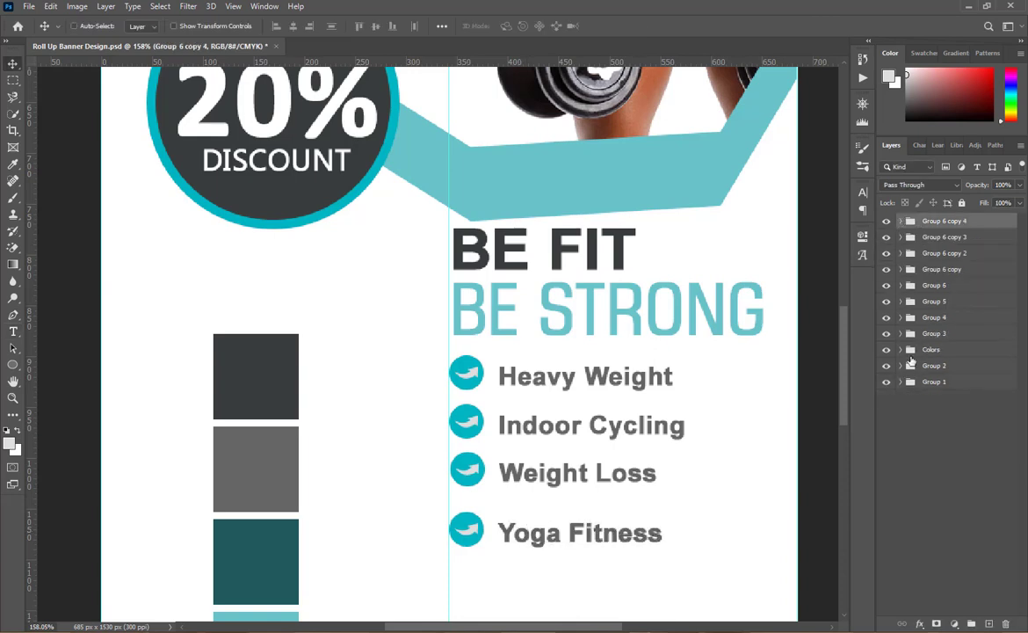
- Duplicate the Yoga Fitness bullet row below it and change the copy's text to "Zumba Weght"
{"action": "left_click_drag", "start_coordinate": [482, 537], "coordinate": [482, 584]}
{"action": "double_click", "coordinate": [534, 579]}
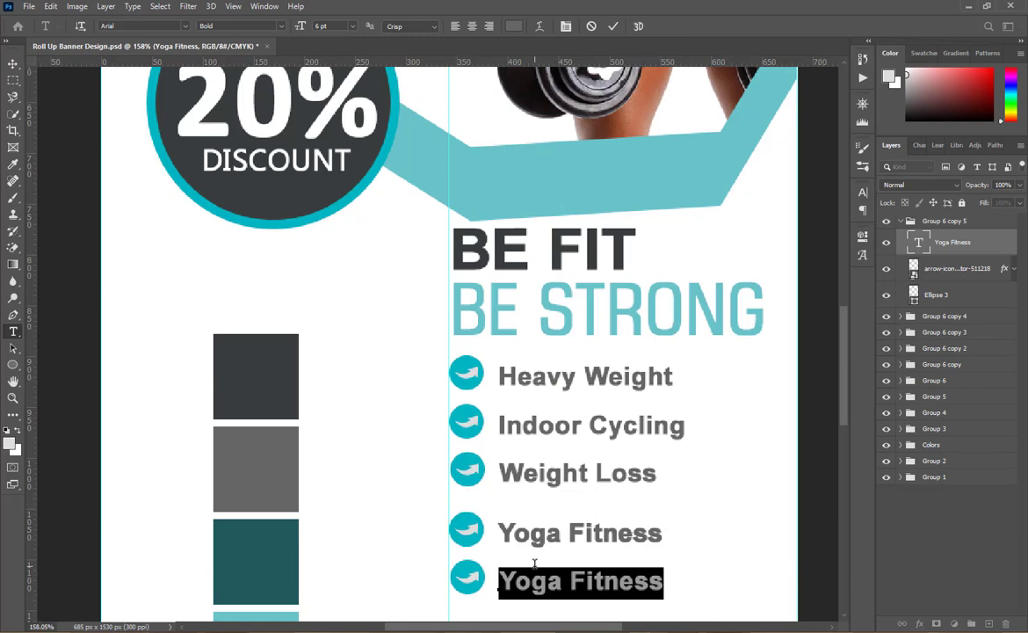
{"action": "type", "text": "zu"}
{"action": "key", "text": "BackSpace"}
{"action": "type", "text": "Zumba Weght"}
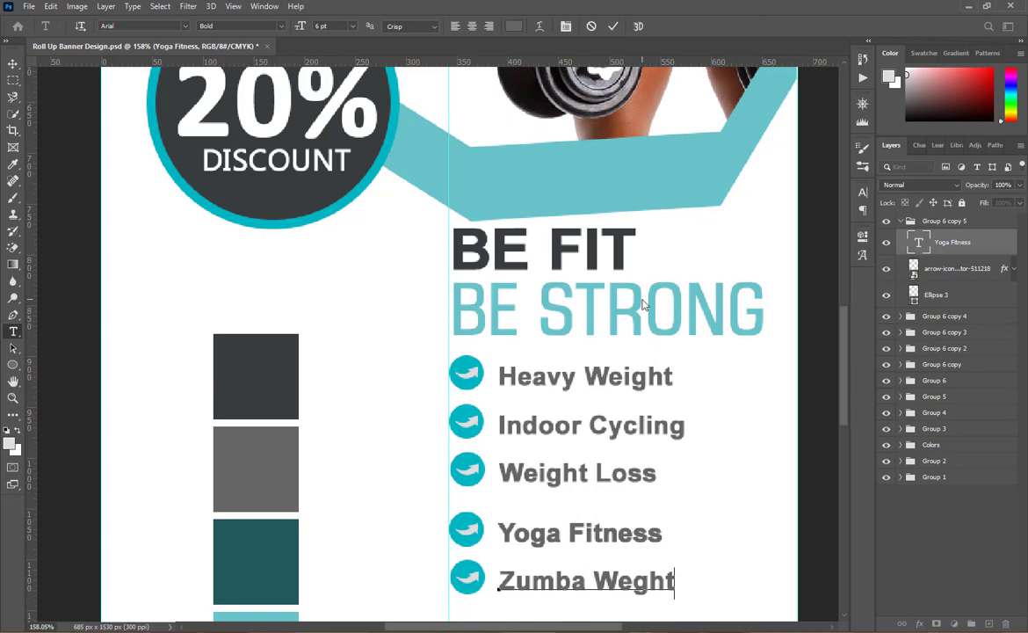
{"action": "scroll", "coordinate": [643, 303], "scroll_direction": "down", "scroll_amount": 2}
{"action": "left_click", "coordinate": [901, 221]}
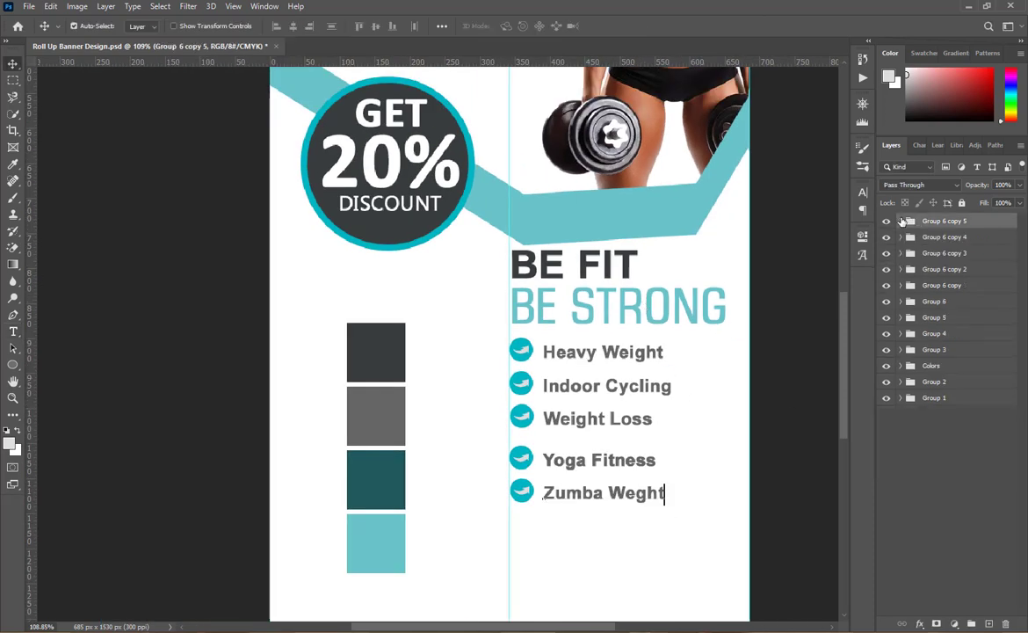
- Duplicate the Zumba Weght bullet row below it and change the copy's text to "Heavy Weight"
{"action": "left_click_drag", "start_coordinate": [559, 498], "coordinate": [557, 532]}
{"action": "double_click", "coordinate": [560, 527]}
{"action": "type", "text": "Heavy Weight"}
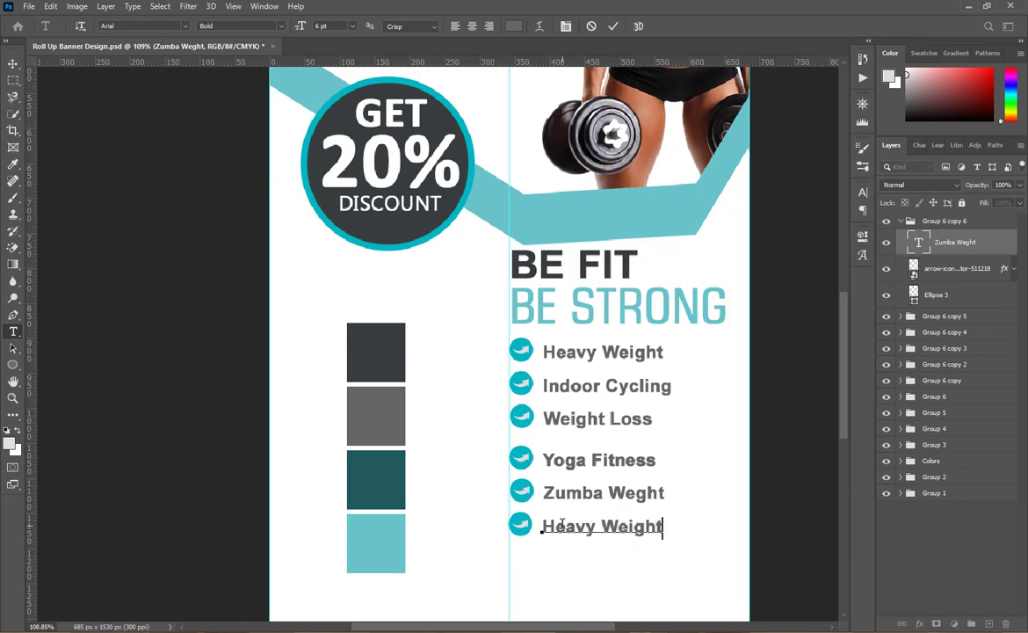
{"action": "left_click", "coordinate": [613, 26]}
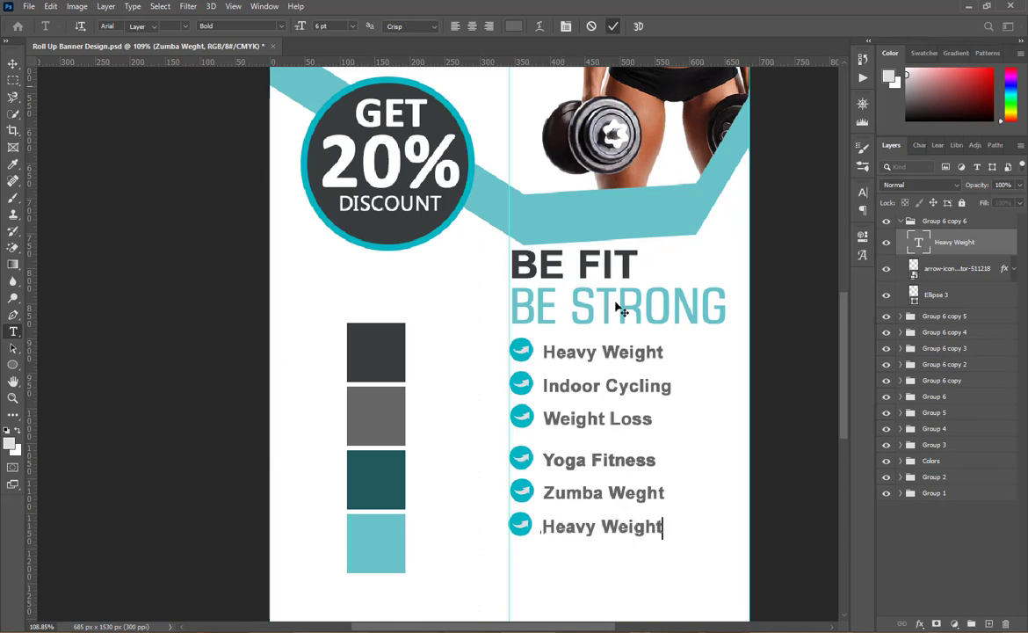
{"action": "key", "text": "v"}
{"action": "left_click", "coordinate": [522, 389]}
{"action": "left_click", "coordinate": [901, 381]}
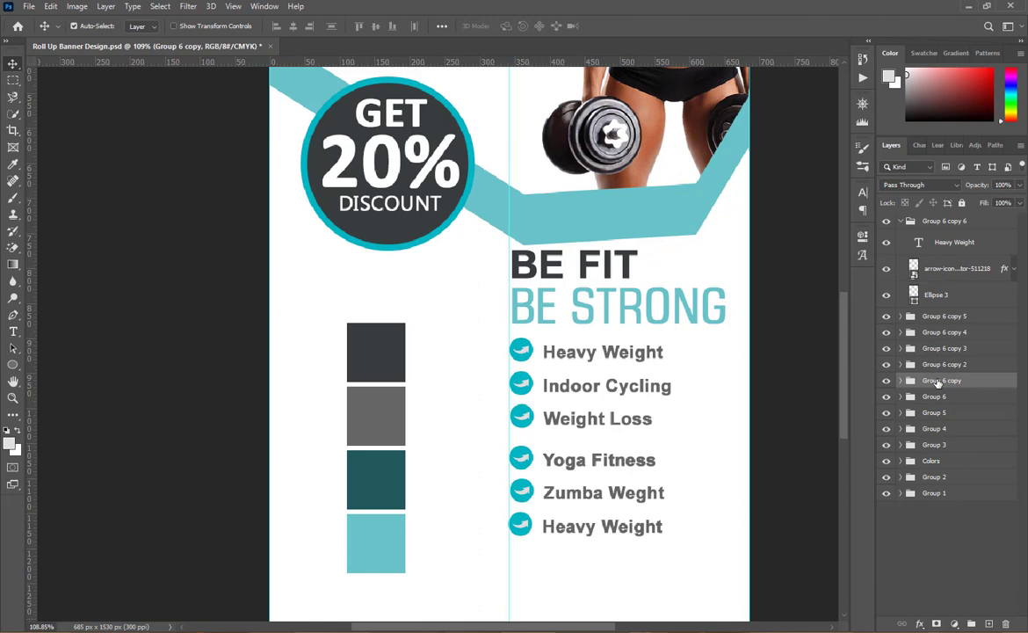
{"action": "left_click", "coordinate": [899, 222]}
- Duplicate the lowest Heavy Weight bullet row below it and change the copy's text to "Indoor Cycling"
{"action": "key", "text": "ctrl+j"}
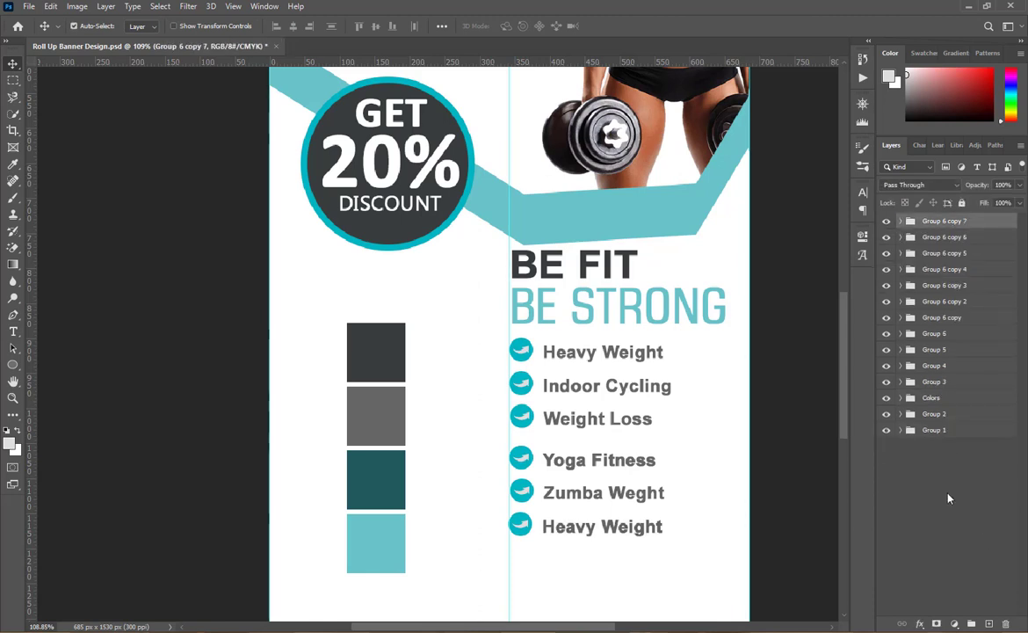
{"action": "left_click_drag", "start_coordinate": [523, 531], "coordinate": [524, 565]}
{"action": "double_click", "coordinate": [571, 562]}
{"action": "type", "text": "ing"}
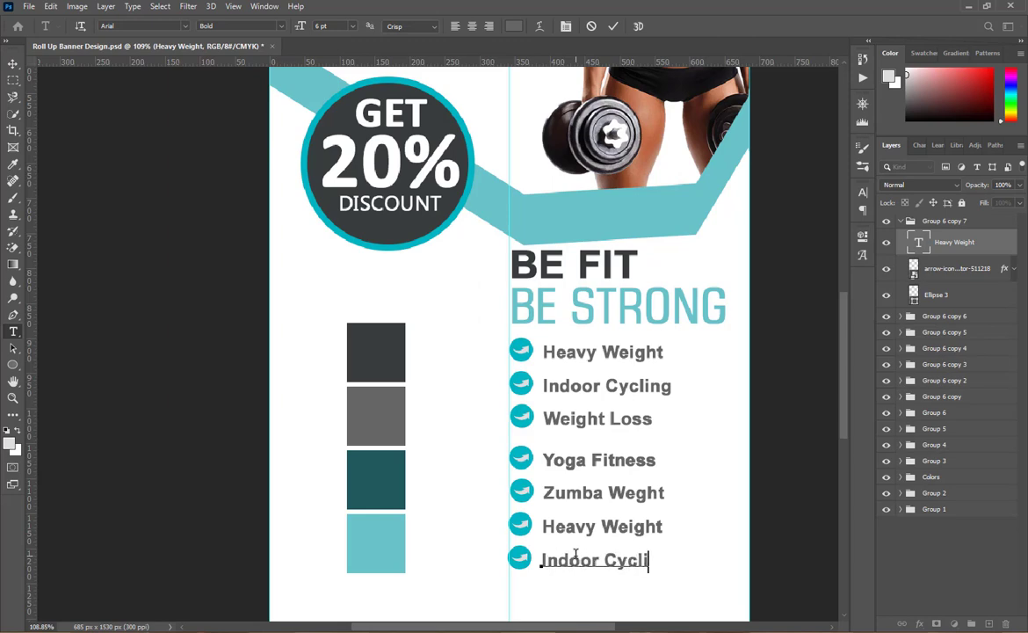
{"action": "left_click", "coordinate": [900, 222]}
{"action": "left_click", "coordinate": [886, 333]}
{"action": "left_click", "coordinate": [885, 333]}
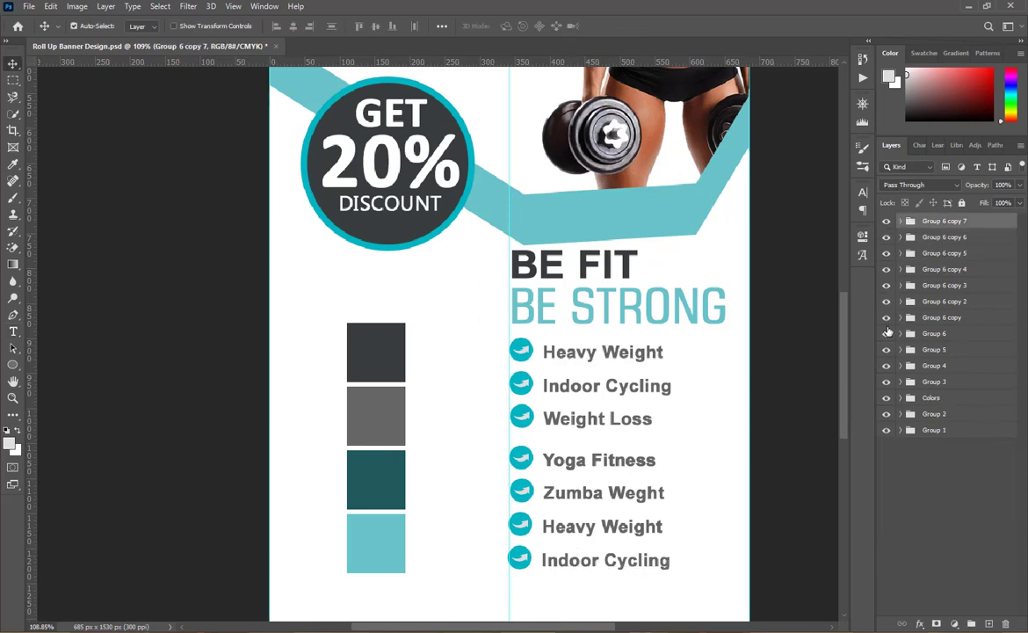
- Group all the bullet rows, from Group 6 through Group 6 copy 7, into one parent group
{"action": "left_click", "coordinate": [943, 334]}
{"action": "left_click", "coordinate": [944, 220], "text": "shift"}
{"action": "key", "text": "ctrl+g"}
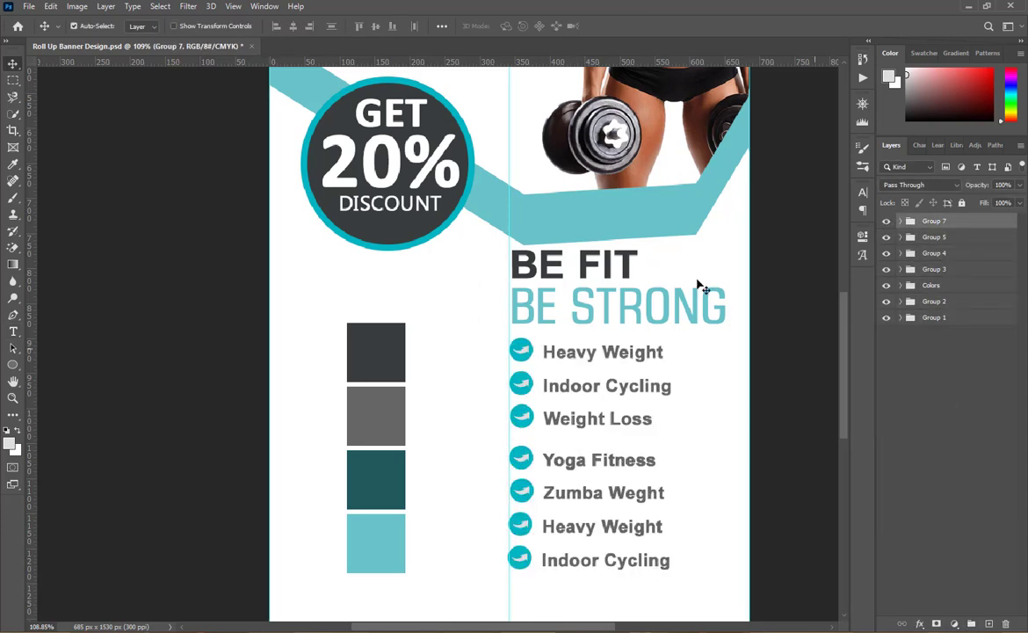
{"action": "key", "text": "ctrl+alt+a"}
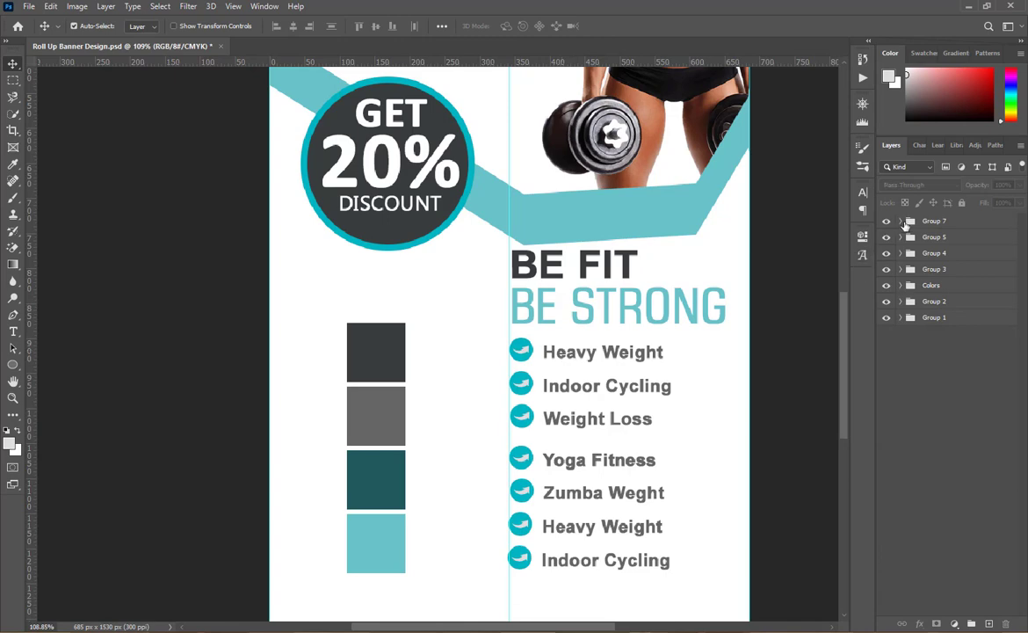
{"action": "double_click", "coordinate": [905, 225]}
{"action": "key", "text": "Escape"}
- Align the left edges of all bullet row groups inside Group 7 and distribute them evenly in the vertical direction
{"action": "left_click", "coordinate": [900, 222]}
{"action": "left_click", "coordinate": [948, 352]}
{"action": "left_click", "coordinate": [949, 239], "text": "shift"}
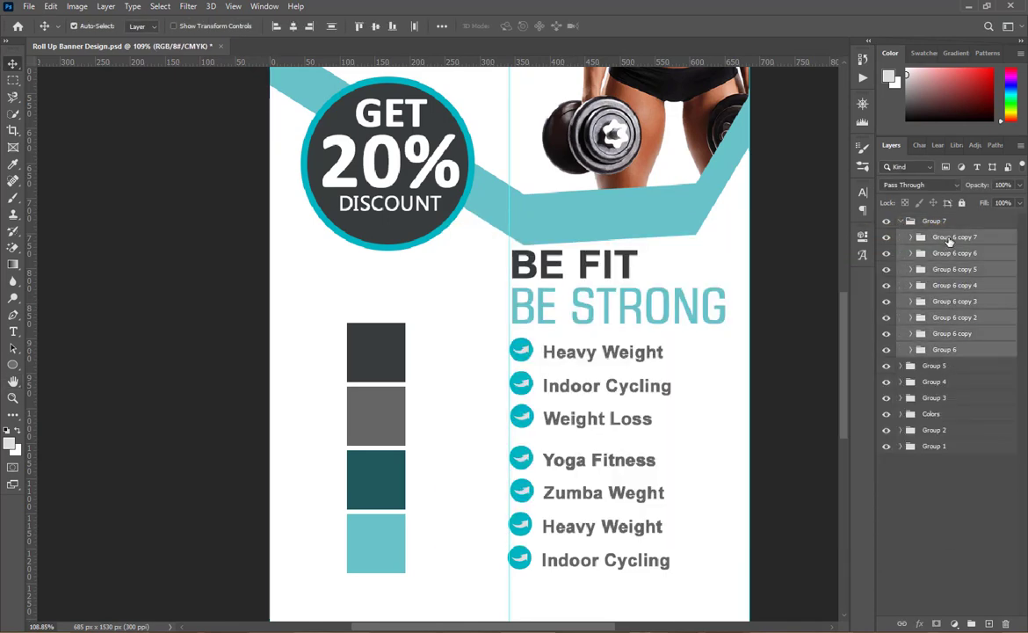
{"action": "left_click", "coordinate": [277, 27]}
{"action": "left_click", "coordinate": [331, 28]}
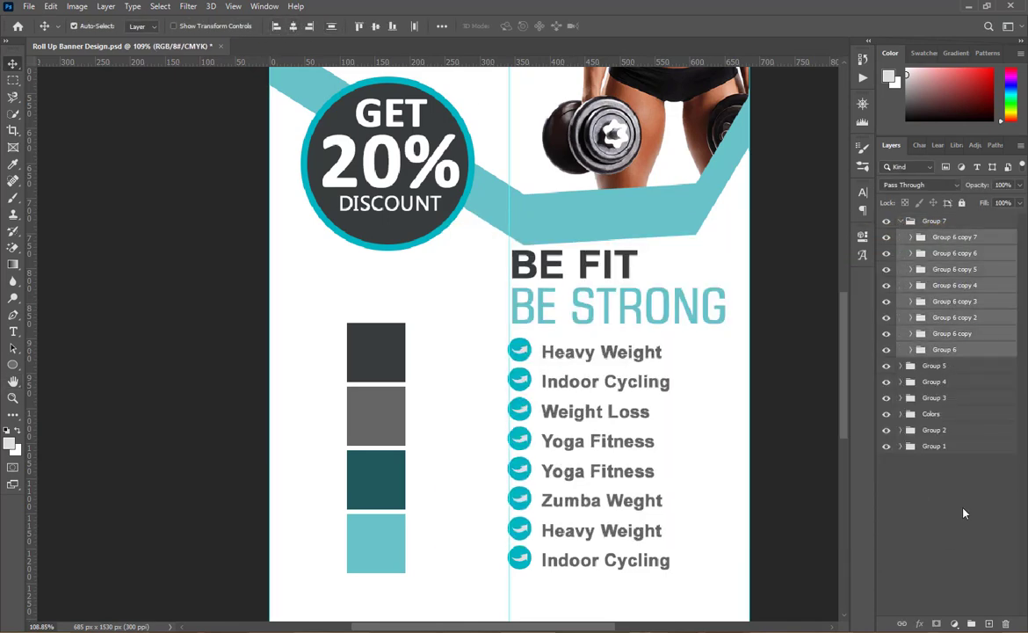
- Move the white Layer 0 beneath all other layers in Group 1 and collapse the open layer groups
{"action": "scroll", "coordinate": [481, 362], "scroll_direction": "down", "scroll_amount": 5}
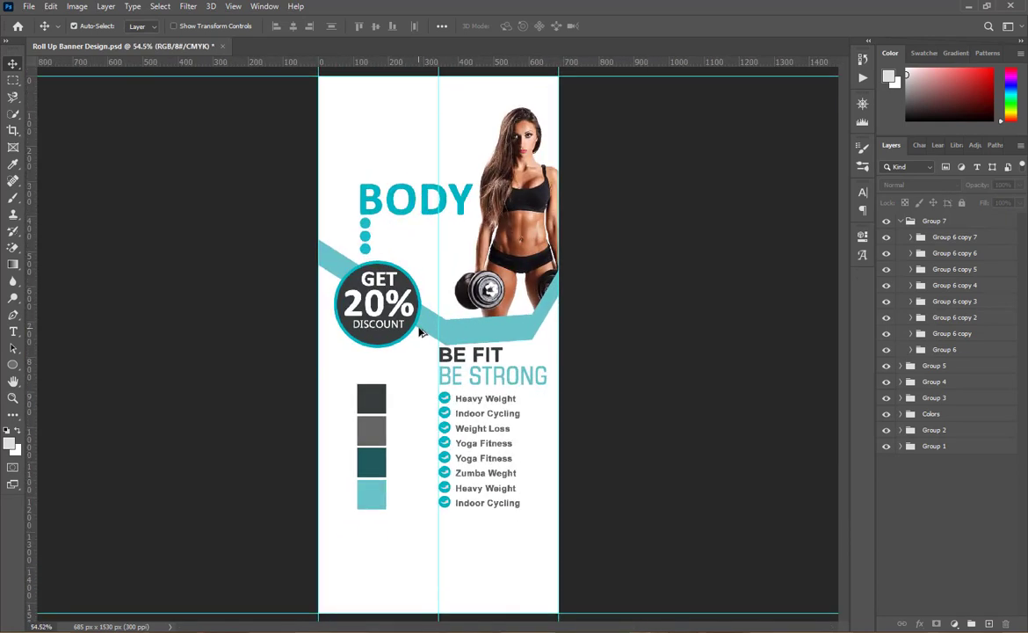
{"action": "left_click", "coordinate": [900, 446]}
{"action": "scroll", "coordinate": [935, 475], "scroll_direction": "down", "scroll_amount": 1}
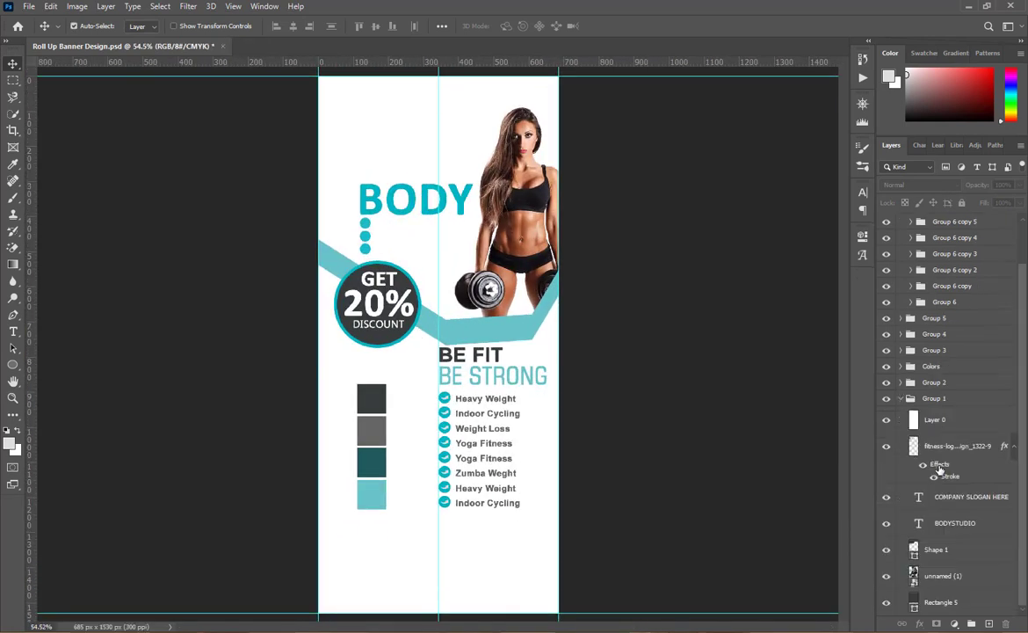
{"action": "left_click_drag", "start_coordinate": [935, 549], "coordinate": [937, 610]}
{"action": "left_click", "coordinate": [901, 399]}
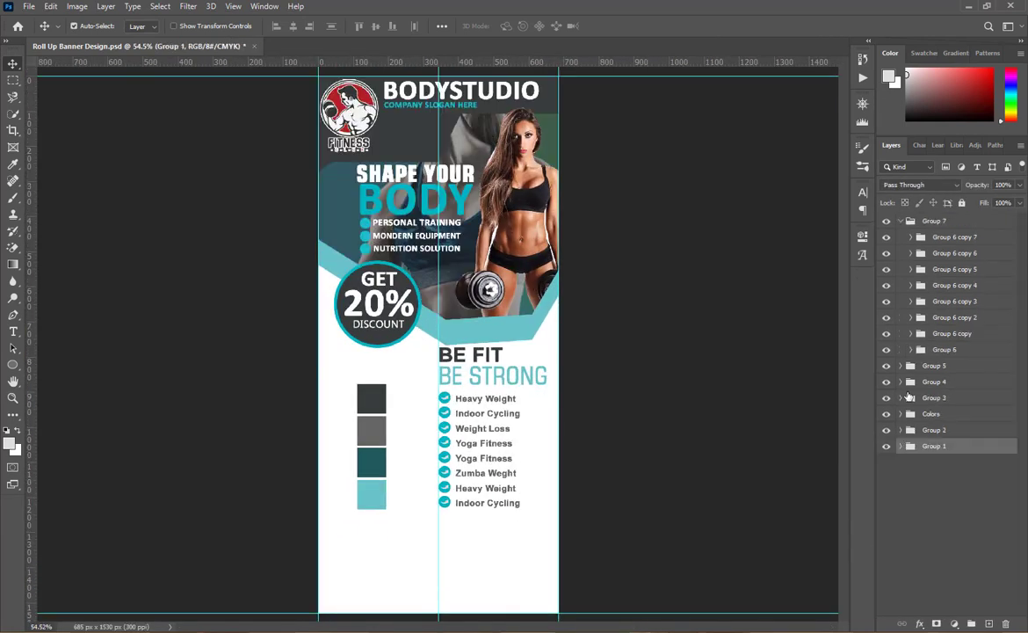
{"action": "left_click", "coordinate": [900, 222]}
{"action": "left_click", "coordinate": [945, 446]}
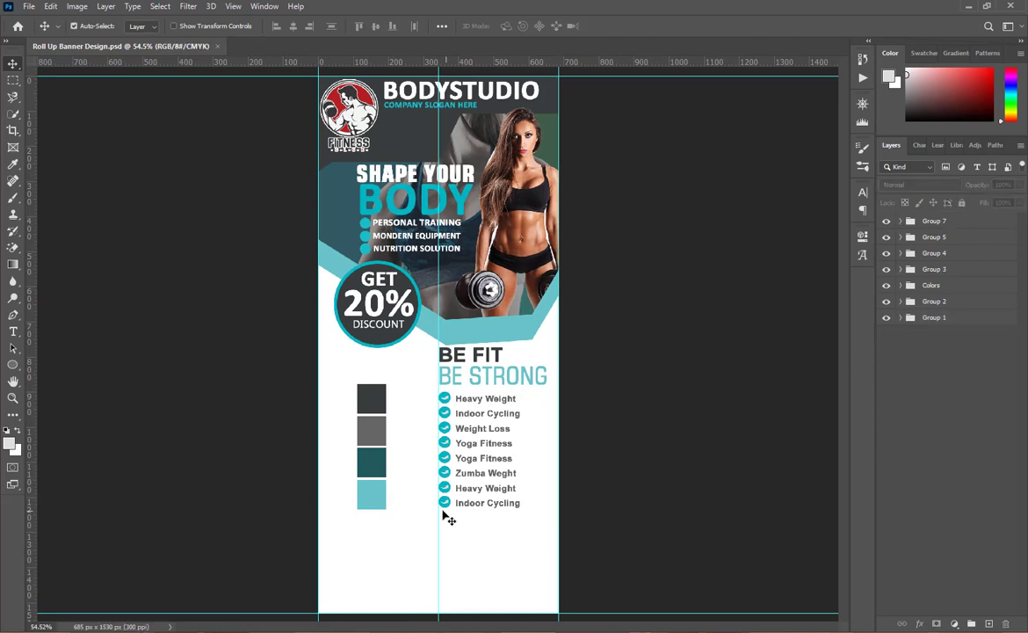
- Scale the discount badge group to 78.69% and move it against the vertical centre guide, over the teal band
{"action": "left_click", "coordinate": [357, 322]}
{"action": "key", "text": "ctrl+t"}
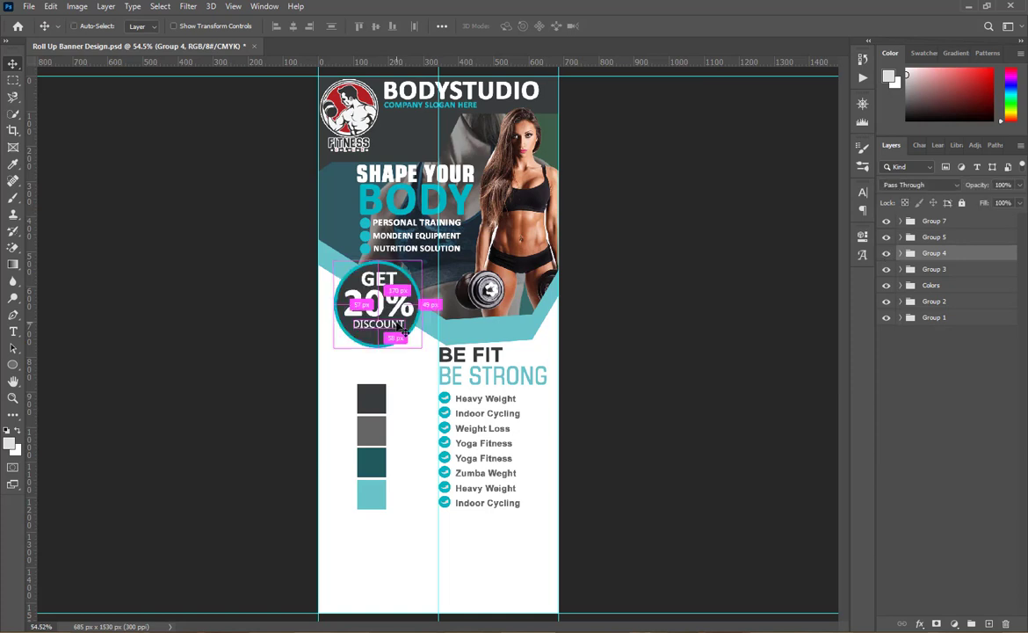
{"action": "left_click_drag", "start_coordinate": [420, 347], "coordinate": [412, 339]}
{"action": "left_click_drag", "start_coordinate": [385, 285], "coordinate": [413, 279]}
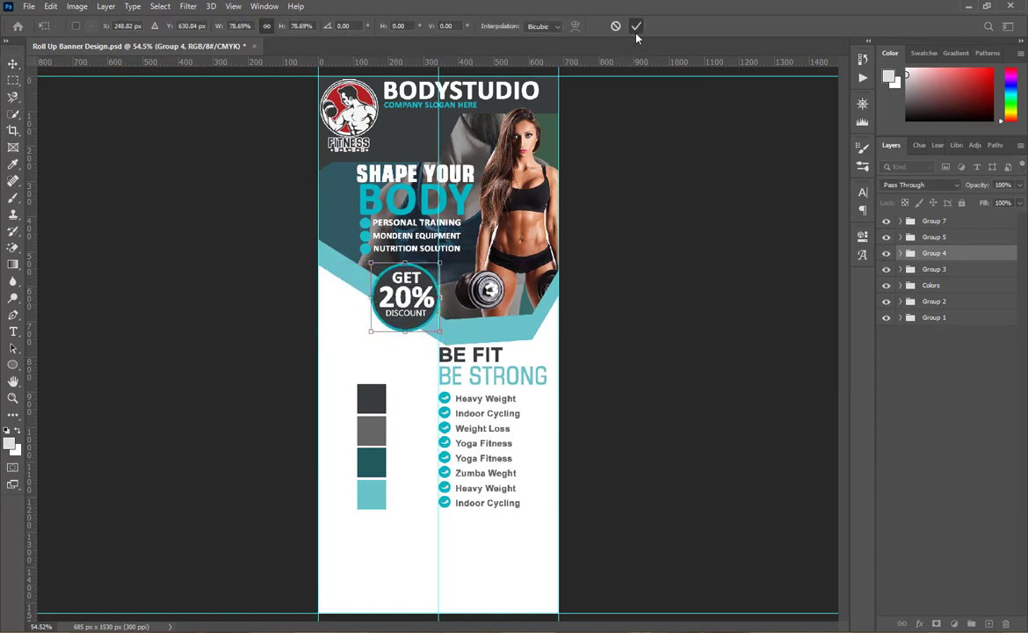
{"action": "left_click", "coordinate": [636, 28]}
- Move the Colors swatch group beside the bullet list at the banner's right edge and deselect it
{"action": "left_click", "coordinate": [952, 283]}
{"action": "left_click_drag", "start_coordinate": [371, 439], "coordinate": [539, 465]}
{"action": "left_click", "coordinate": [203, 362]}
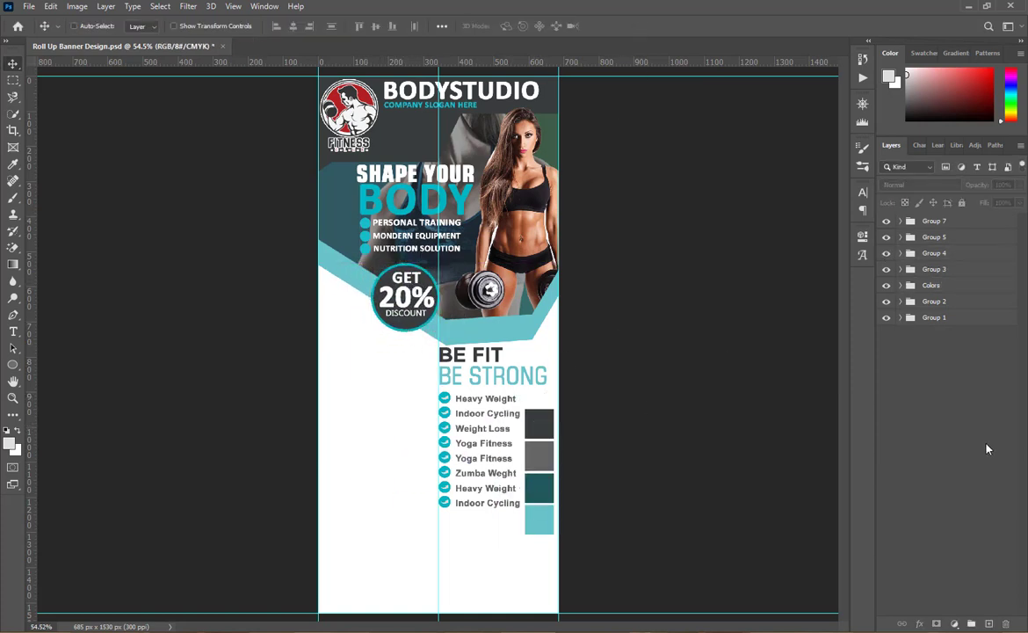
{"action": "left_click_drag", "start_coordinate": [445, 354], "coordinate": [444, 340]}
{"action": "left_click", "coordinate": [901, 237]}
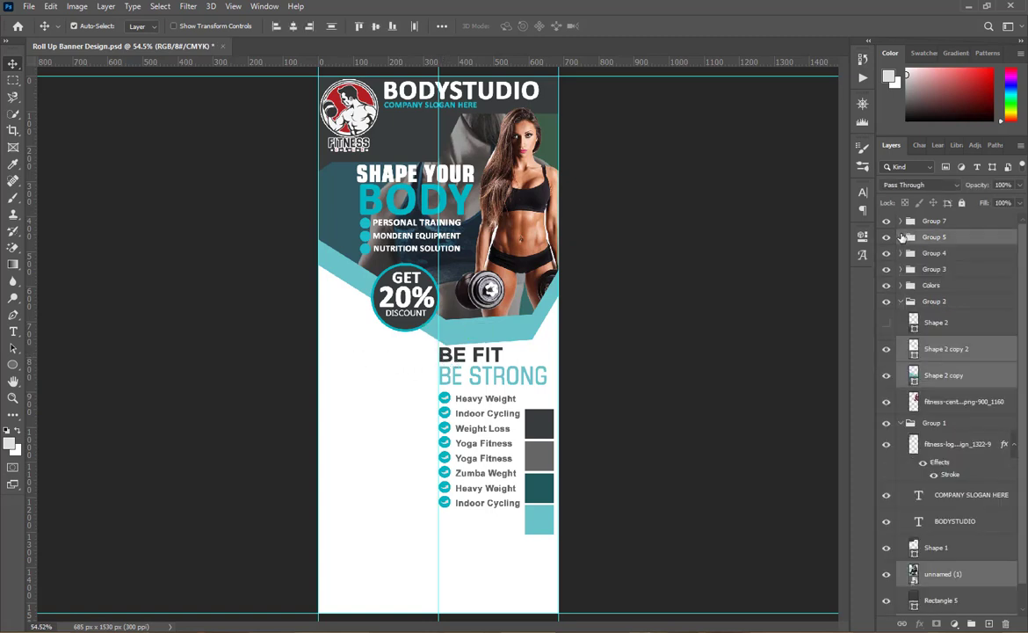
{"action": "left_click", "coordinate": [900, 302]}
{"action": "left_click", "coordinate": [901, 317]}
{"action": "left_click", "coordinate": [955, 494]}
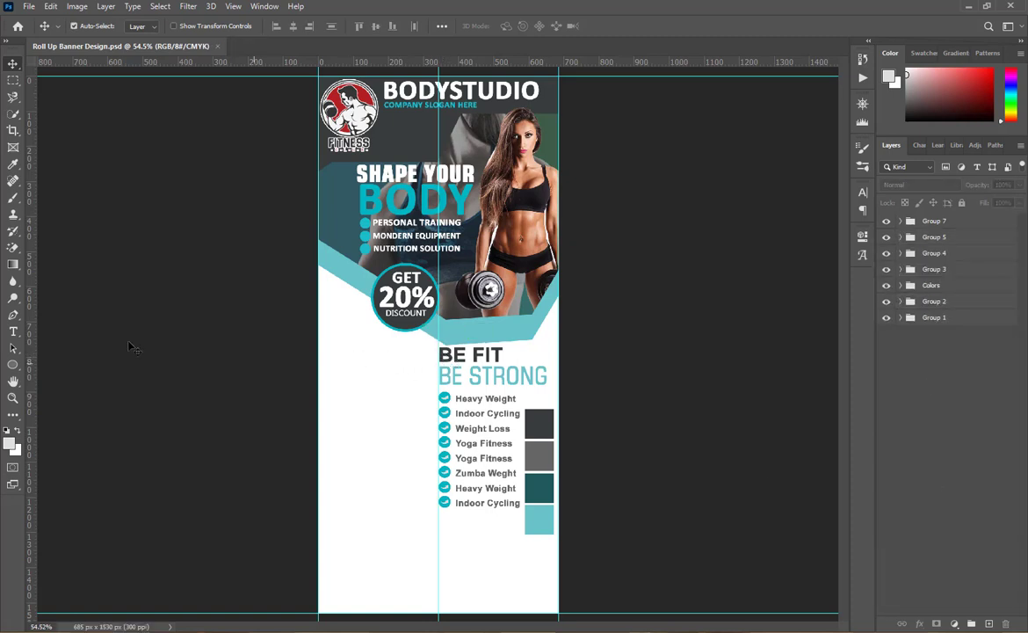
- Add the text "START" in 6 pt Arial Bold below the discount badge and colour it with the dark charcoal swatch
{"action": "key", "text": "t"}
{"action": "left_click", "coordinate": [353, 359]}
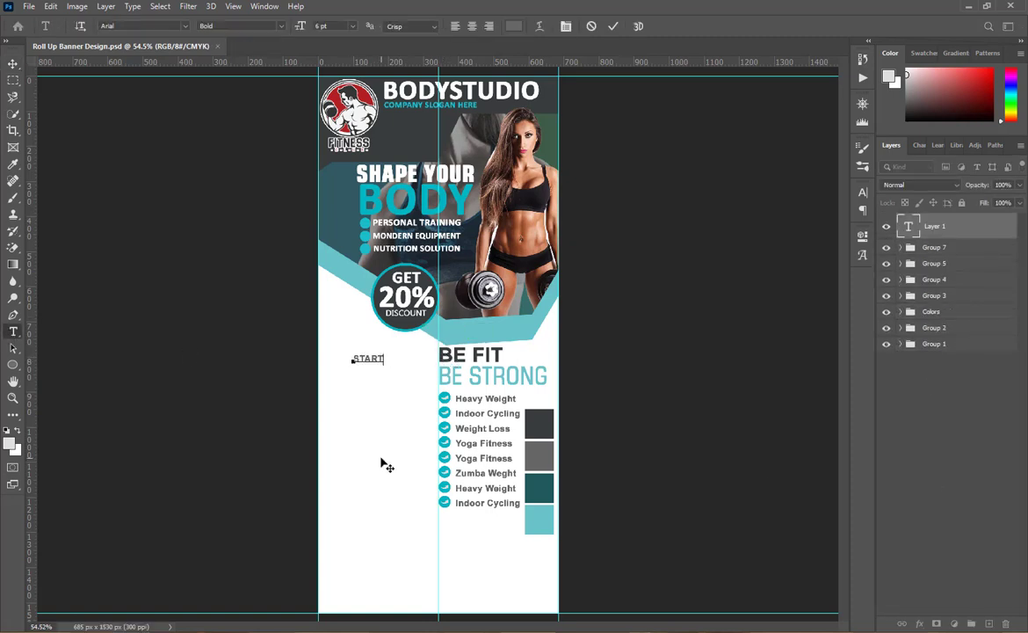
{"action": "left_click", "coordinate": [513, 26]}
{"action": "left_click", "coordinate": [538, 423]}
{"action": "left_click", "coordinate": [899, 247]}
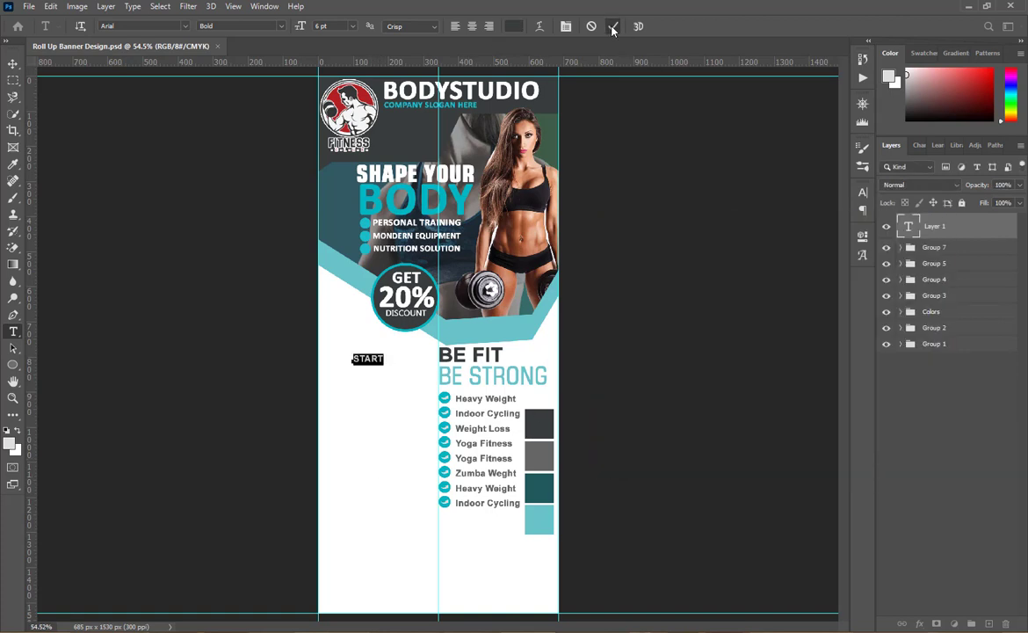
- Enlarge the START text to about 19.52 pt across the area below the discount badge and duplicate it directly underneath
{"action": "left_click", "coordinate": [614, 27]}
{"action": "key", "text": "ctrl+t"}
{"action": "left_click_drag", "start_coordinate": [384, 365], "coordinate": [375, 391]}
{"action": "key", "text": "Return"}
- Replace the copied START text with "TODAY !" and colour it with the light teal swatch
{"action": "left_click", "coordinate": [375, 381]}
{"action": "type", "text": "TODAY !"}
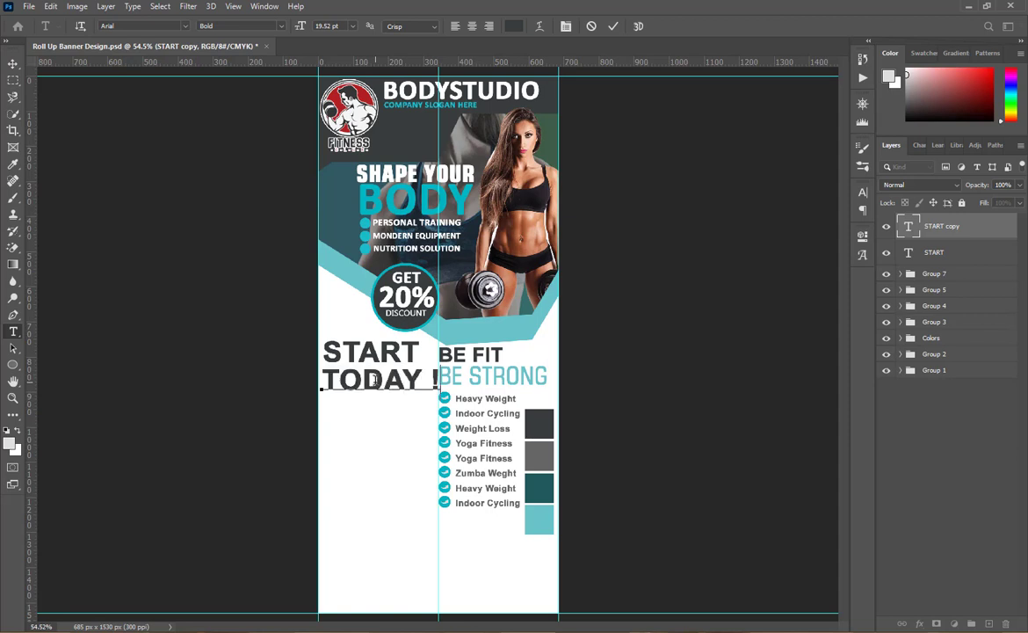
{"action": "triple_click", "coordinate": [398, 381]}
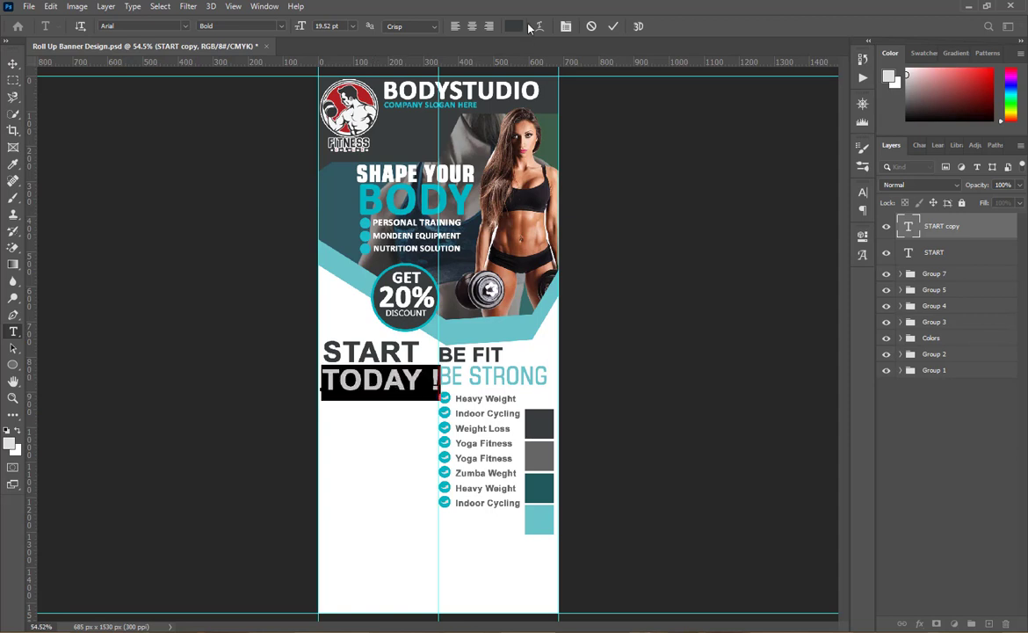
{"action": "left_click", "coordinate": [519, 27]}
{"action": "left_click", "coordinate": [539, 516]}
{"action": "left_click", "coordinate": [544, 486]}
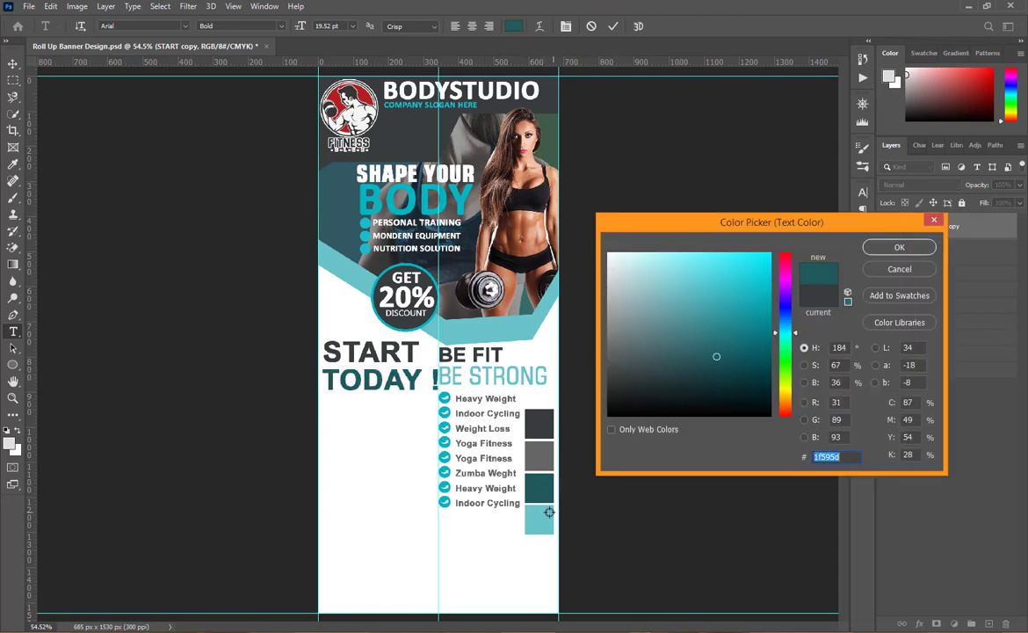
{"action": "key", "text": "Return"}
- Scale the "TODAY !" text to 78.80% and move it tightly beneath START, aligned with its beginning
{"action": "key", "text": "ctrl+t"}
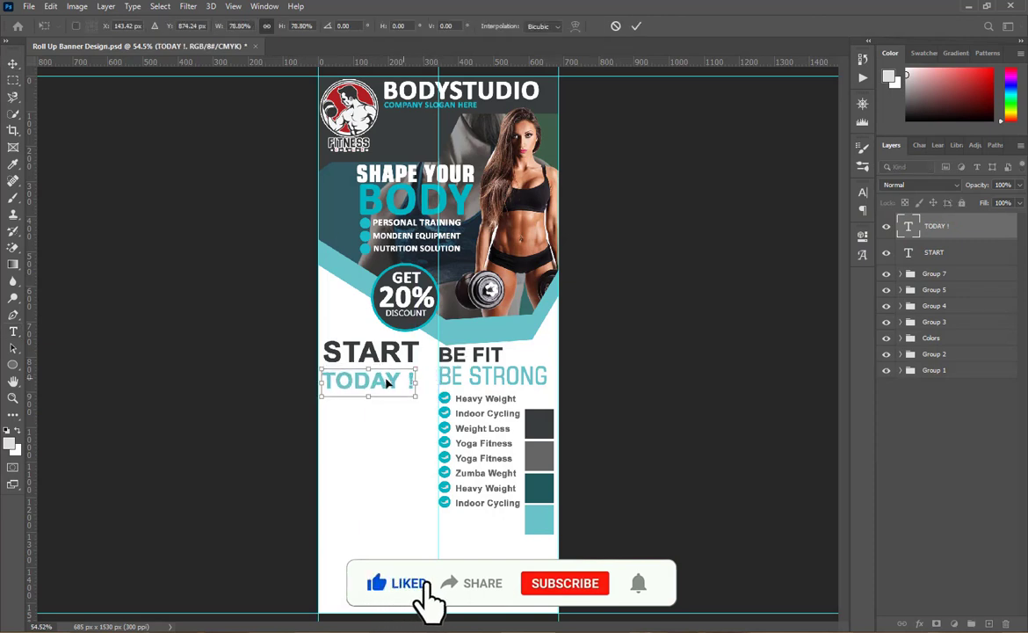
{"action": "left_click_drag", "start_coordinate": [387, 383], "coordinate": [369, 398]}
{"action": "left_click", "coordinate": [637, 27]}
{"action": "left_click", "coordinate": [367, 479]}
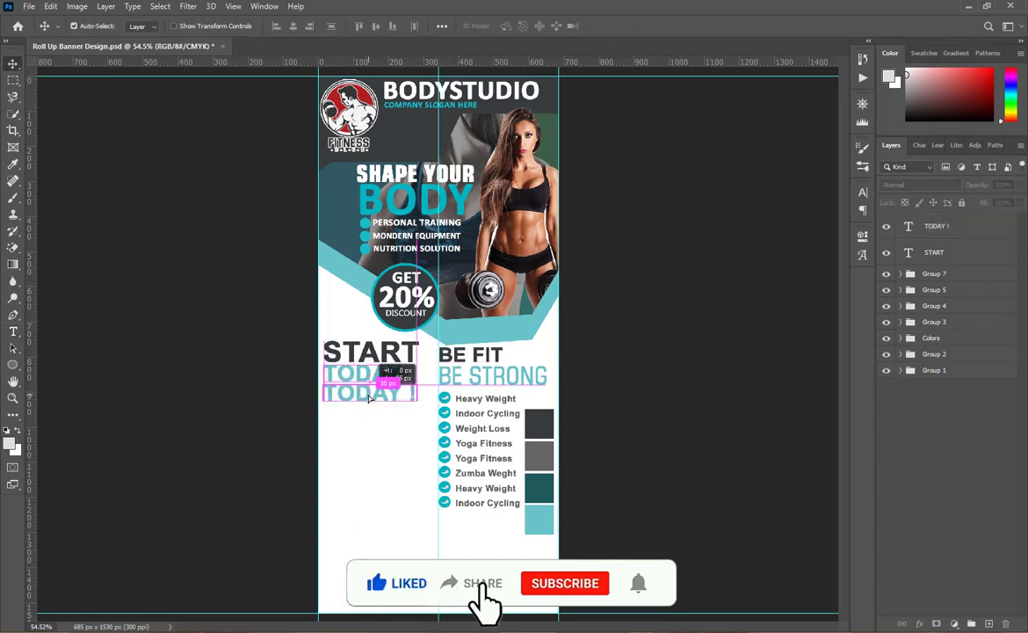
- Duplicate the "TODAY !" line directly below itself and replace the copy's text with "& BE HERLTHY"
{"action": "double_click", "coordinate": [369, 396]}
{"action": "key", "text": "BackSpace"}
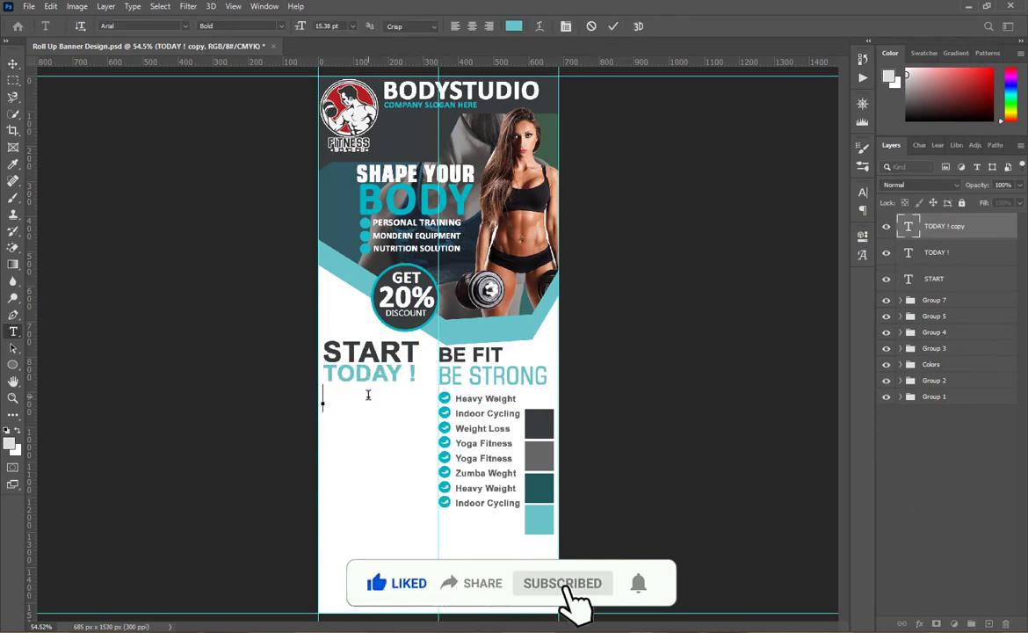
{"action": "type", "text": "& BE"}
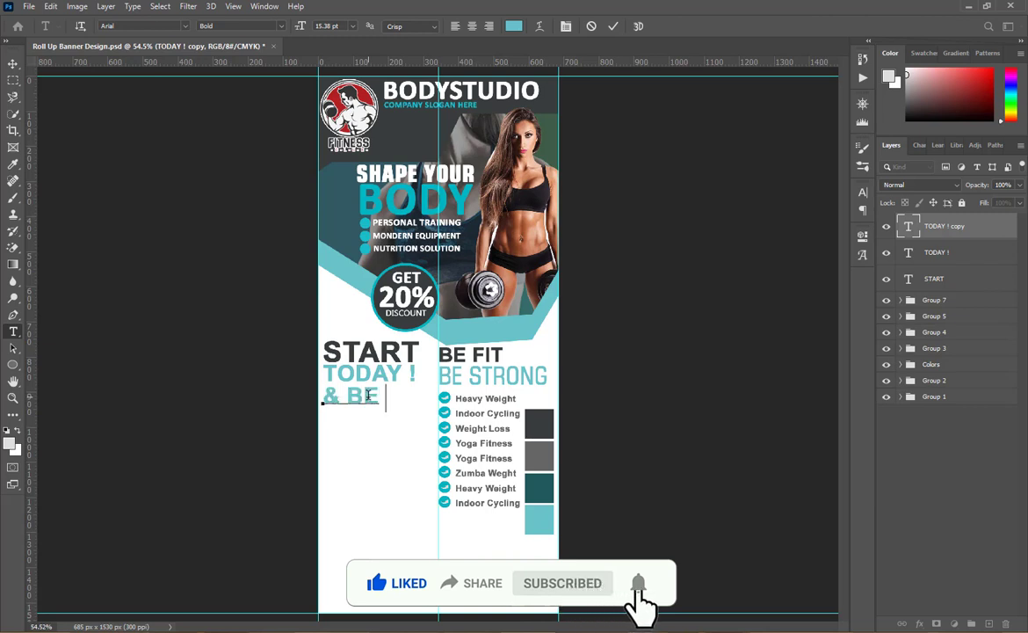
{"action": "type", "text": " HERE!"}
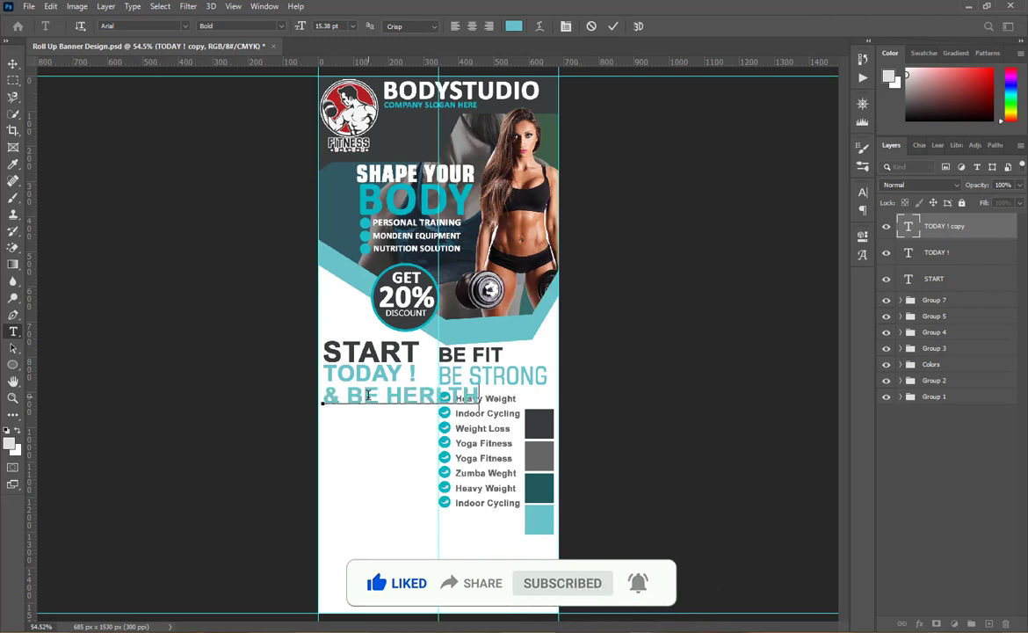
- Set the "&" to 10 pt and the words "BE HERLTHY" to 12 pt
{"action": "left_click", "coordinate": [352, 26]}
{"action": "left_click", "coordinate": [332, 83]}
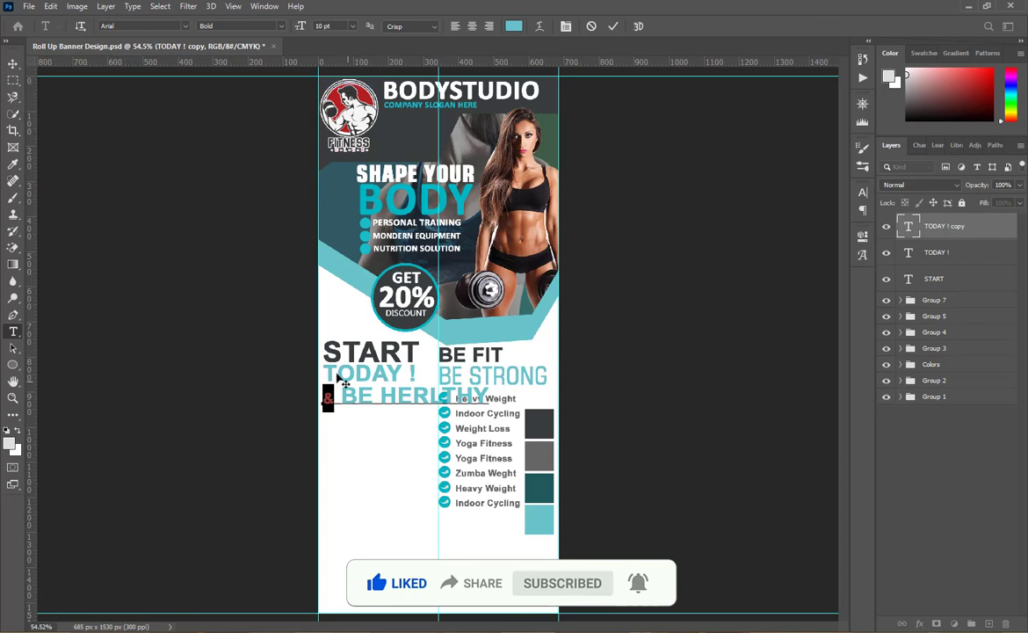
{"action": "left_click_drag", "start_coordinate": [342, 396], "coordinate": [475, 397]}
{"action": "left_click", "coordinate": [353, 25]}
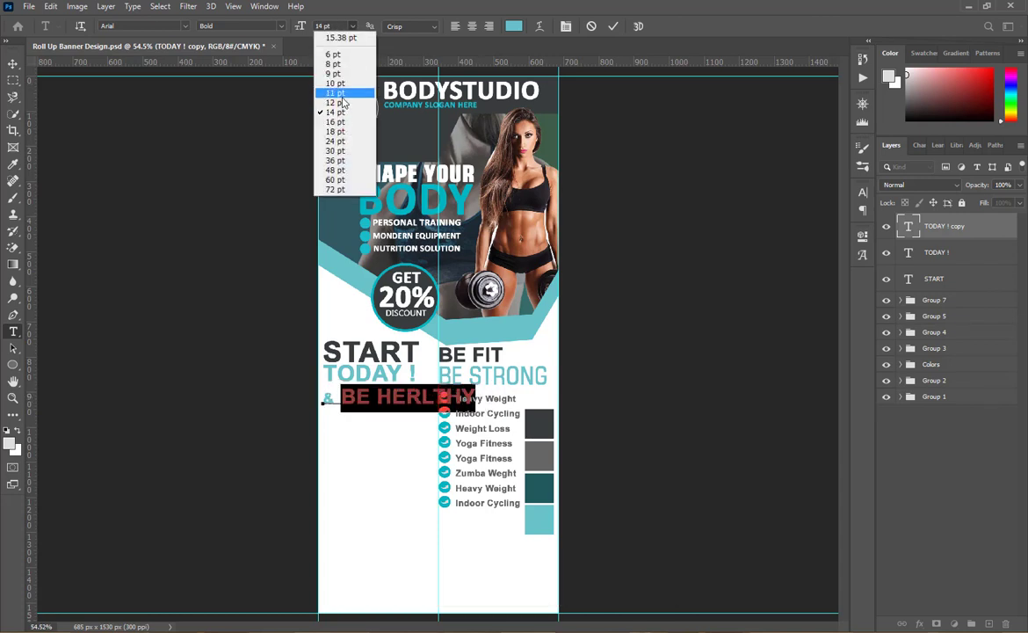
{"action": "left_click", "coordinate": [342, 104]}
{"action": "left_click", "coordinate": [613, 26]}
- Fit the "& BE HERLTHY" line closely under "TODAY !" and align the left edges of the three text lines
{"action": "key", "text": "v"}
{"action": "key", "text": "ctrl+t"}
{"action": "left_click_drag", "start_coordinate": [456, 398], "coordinate": [392, 395]}
{"action": "left_click", "coordinate": [637, 26]}
{"action": "left_click", "coordinate": [937, 278]}
{"action": "left_click", "coordinate": [937, 228], "text": "shift"}
{"action": "left_click", "coordinate": [276, 27]}
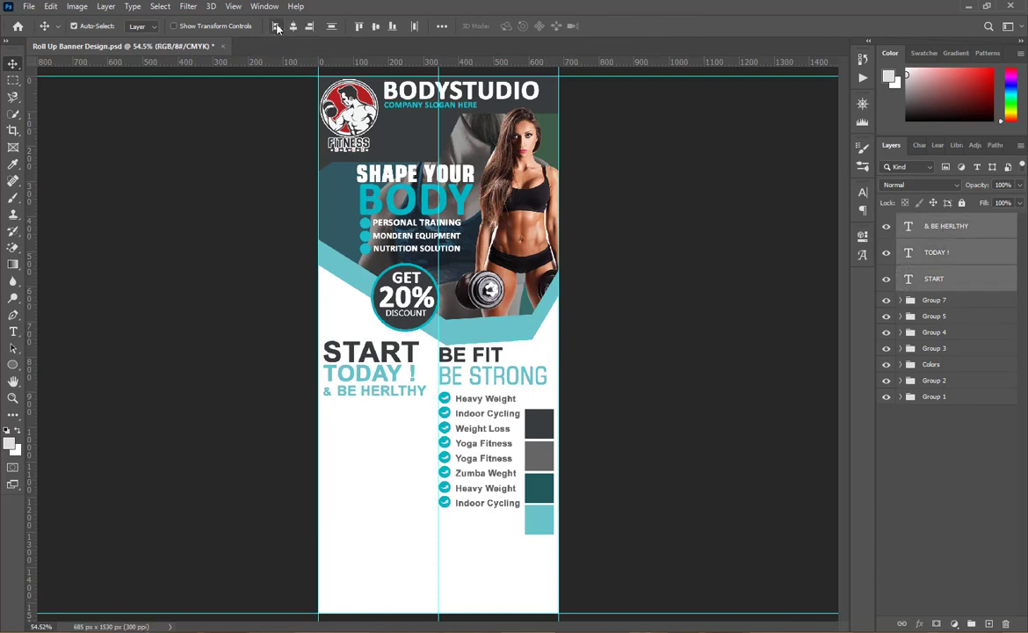
{"action": "left_click", "coordinate": [273, 264]}
- Draw a thin rectangle about 260 × 4 px as an underline beneath START and fill it black
{"action": "scroll", "coordinate": [369, 410], "scroll_direction": "up", "scroll_amount": 7}
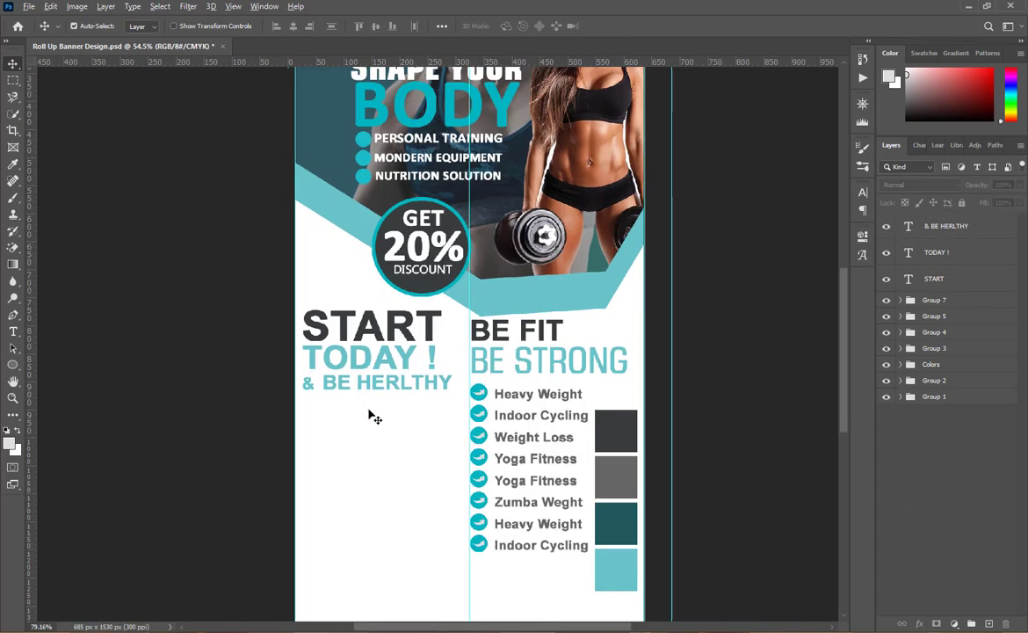
{"action": "right_click", "coordinate": [13, 365]}
{"action": "left_click", "coordinate": [71, 366]}
{"action": "mouse_move", "coordinate": [214, 255]}
{"action": "left_mouse_down"}
{"action": "mouse_move", "coordinate": [562, 258]}
{"action": "mouse_move", "coordinate": [521, 221]}
{"action": "mouse_move", "coordinate": [523, 257]}
{"action": "left_mouse_up"}
{"action": "left_click", "coordinate": [681, 313]}
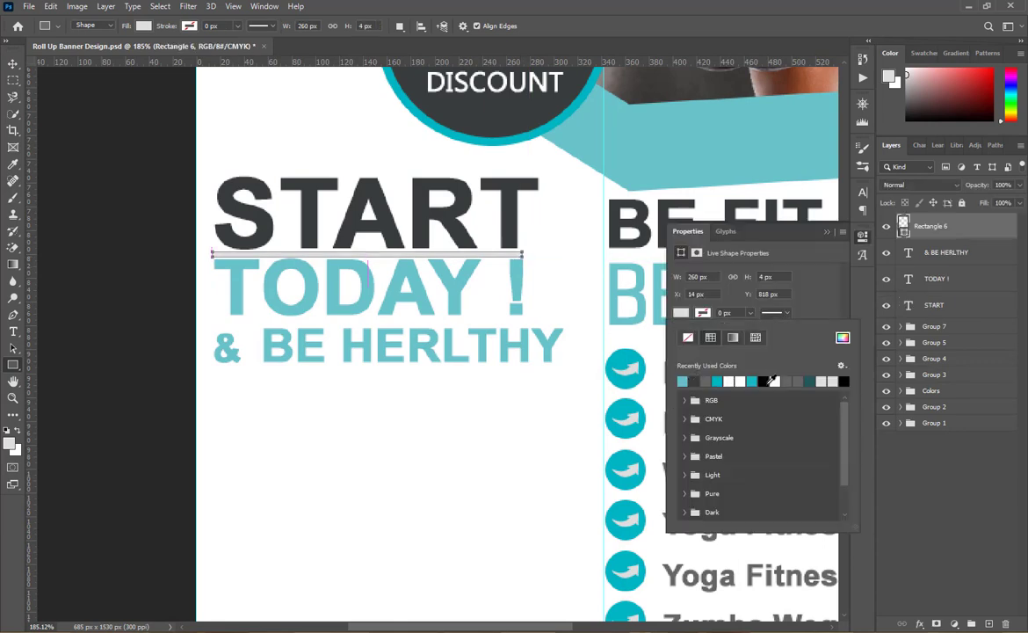
{"action": "left_click", "coordinate": [763, 381]}
{"action": "left_click", "coordinate": [764, 380]}
{"action": "left_click", "coordinate": [717, 381]}
{"action": "left_click", "coordinate": [706, 381]}
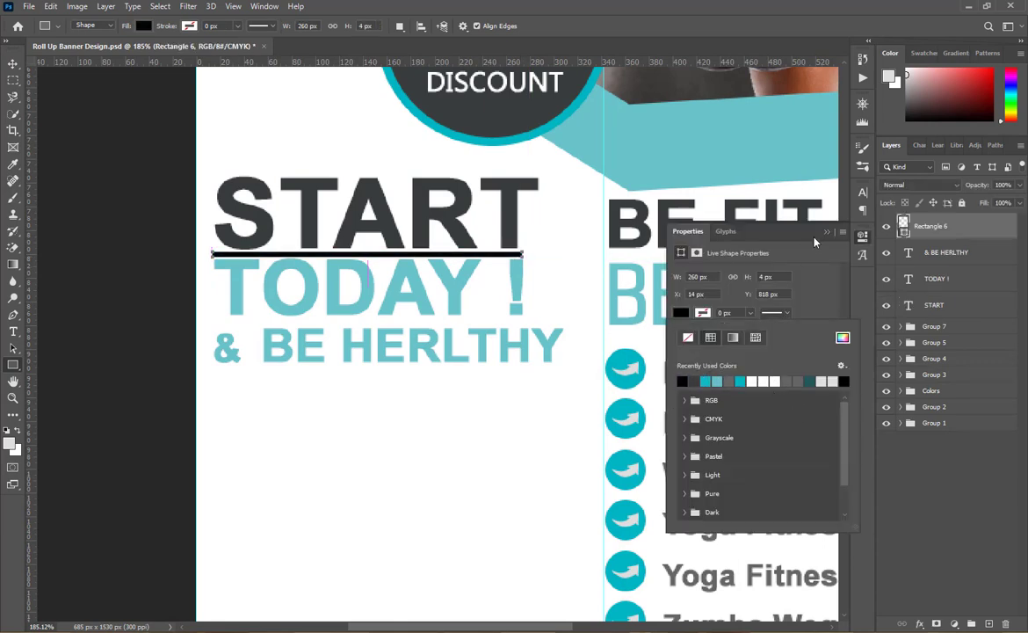
{"action": "left_click", "coordinate": [827, 232]}
{"action": "left_click", "coordinate": [940, 492]}
- Group the underline with the START, "TODAY !" and "& BE HERLTHY" text layers and save the document
{"action": "scroll", "coordinate": [424, 386], "scroll_direction": "down", "scroll_amount": 8}
{"action": "scroll", "coordinate": [404, 384], "scroll_direction": "up", "scroll_amount": 1}
{"action": "left_click", "coordinate": [909, 303], "text": "shift"}
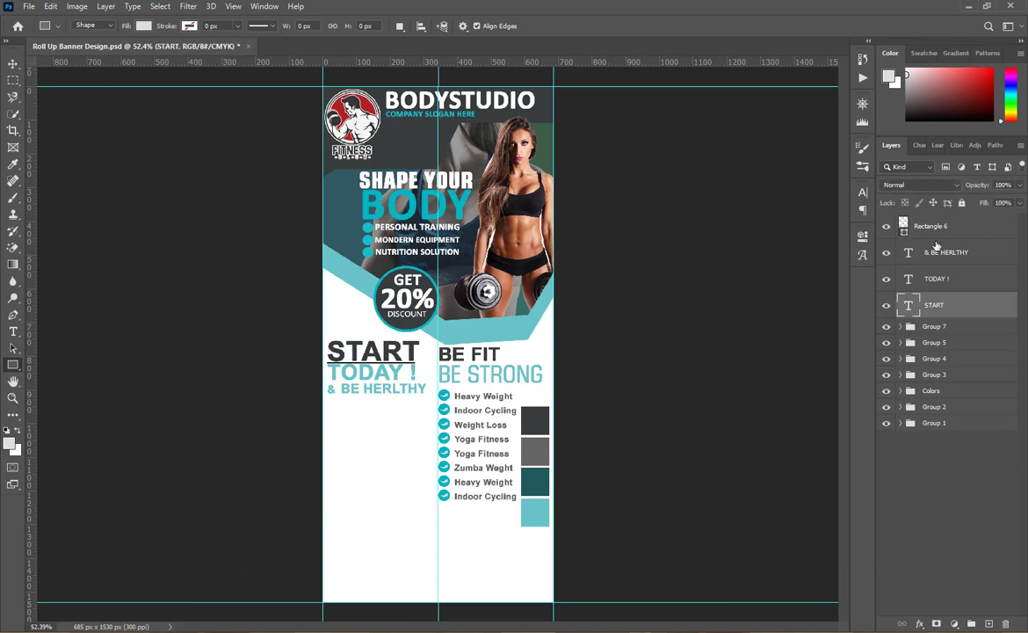
{"action": "key", "text": "ctrl+g"}
{"action": "key", "text": "ctrl+s"}
- Add a Lorem ipsum paragraph box below "& BE HERLTHY", spanning the column up to the centre guide, and set its font to Calibri
{"action": "key", "text": "t"}
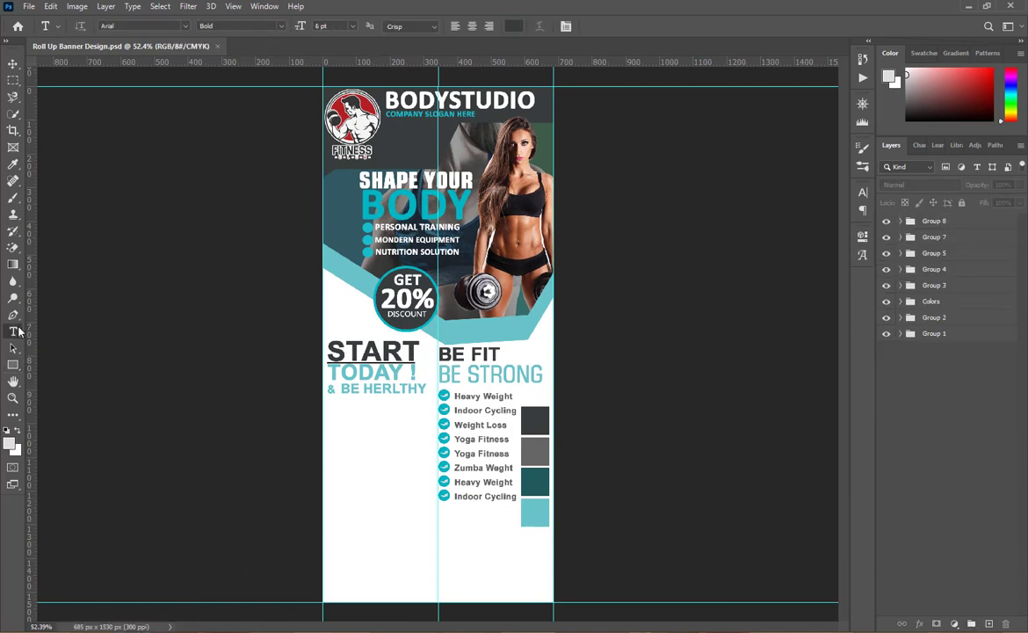
{"action": "left_click_drag", "start_coordinate": [326, 402], "coordinate": [434, 494]}
{"action": "left_click", "coordinate": [862, 192]}
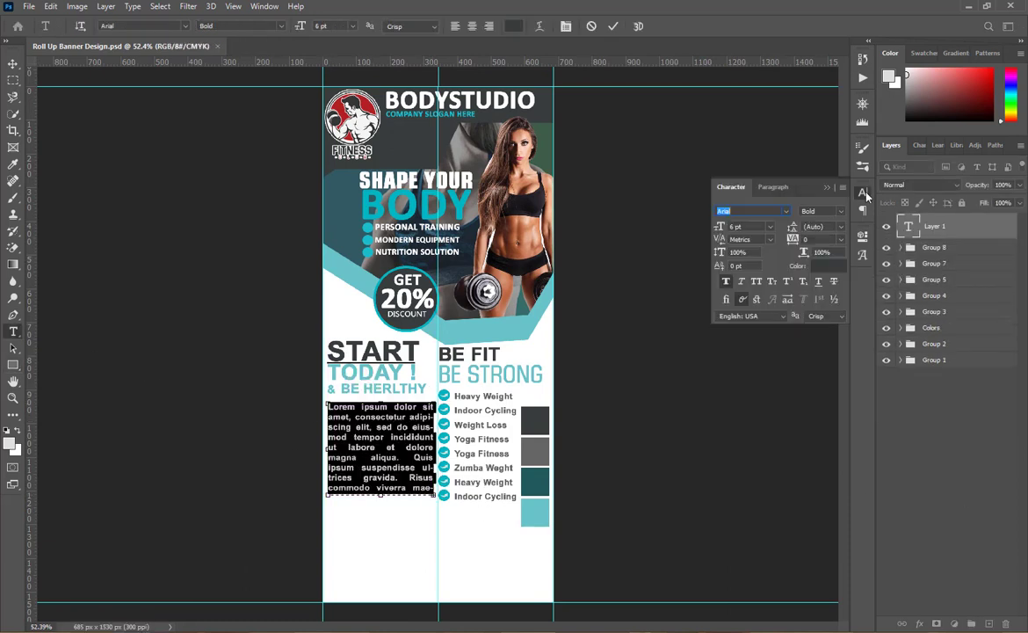
{"action": "left_click", "coordinate": [841, 227]}
{"action": "left_click", "coordinate": [841, 212]}
{"action": "left_click", "coordinate": [848, 228]}
{"action": "left_click", "coordinate": [840, 212]}
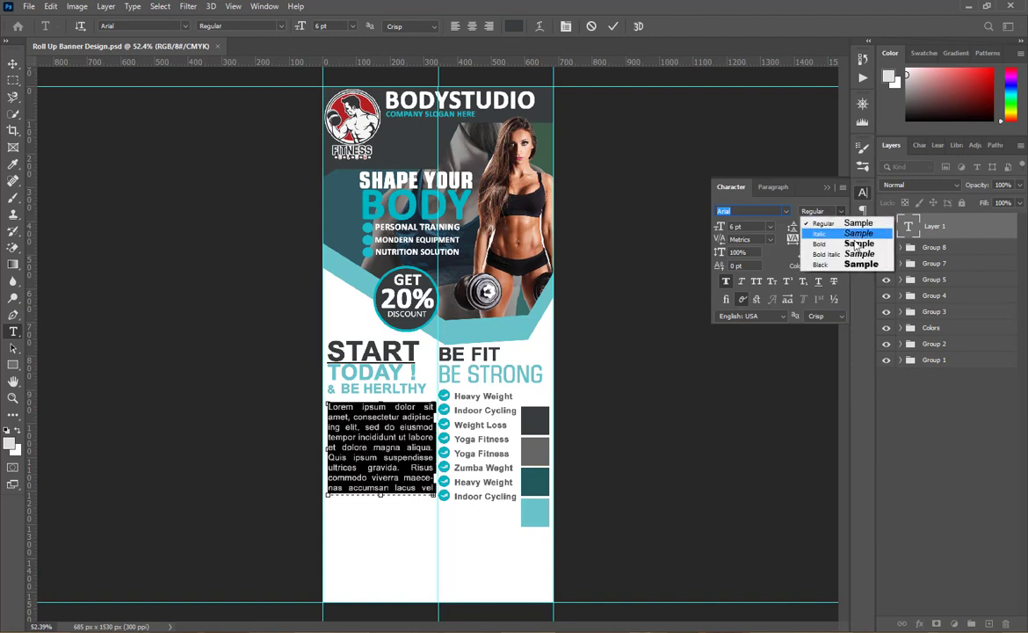
{"action": "left_click", "coordinate": [851, 243]}
{"action": "left_click", "coordinate": [786, 212]}
{"action": "left_click", "coordinate": [799, 289]}
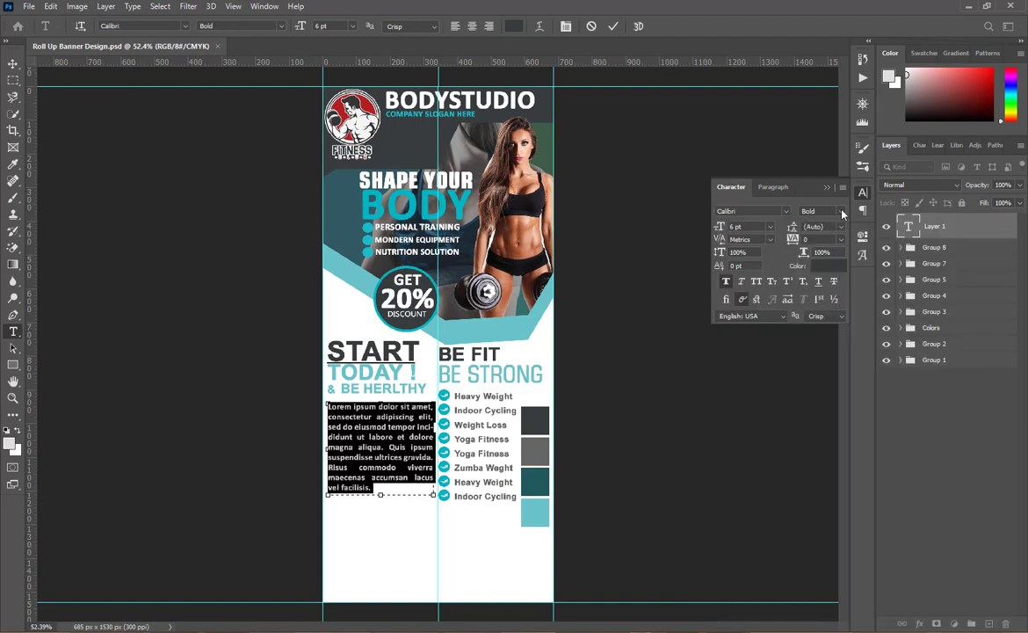
- Set the Lorem ipsum paragraph to Regular style at 4 pt
{"action": "left_click", "coordinate": [842, 211]}
{"action": "left_click", "coordinate": [852, 244]}
{"action": "left_click", "coordinate": [770, 228]}
{"action": "left_click", "coordinate": [801, 251]}
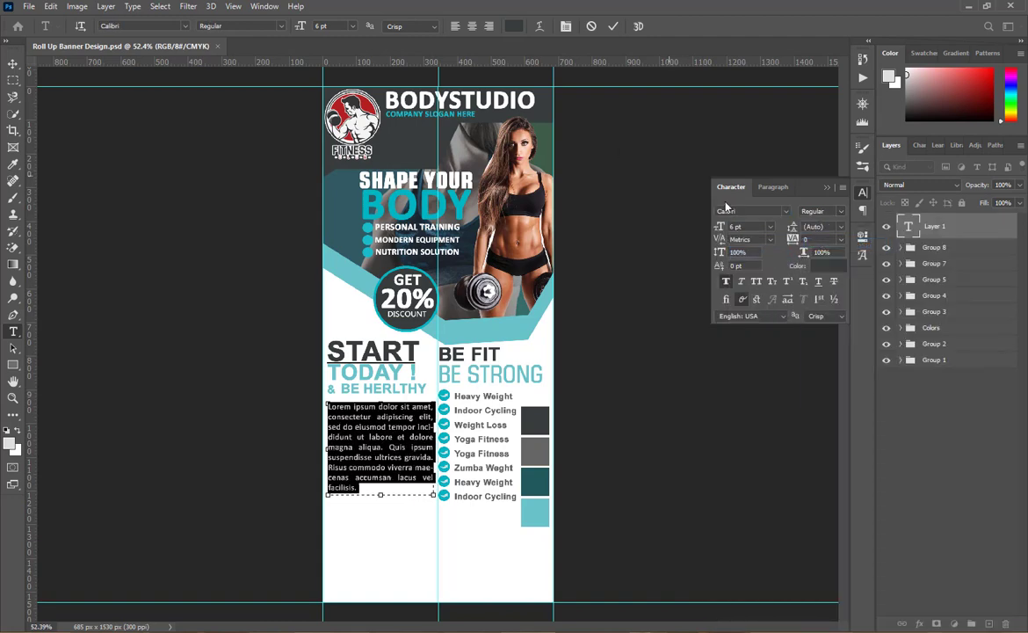
{"action": "key", "text": "Return"}
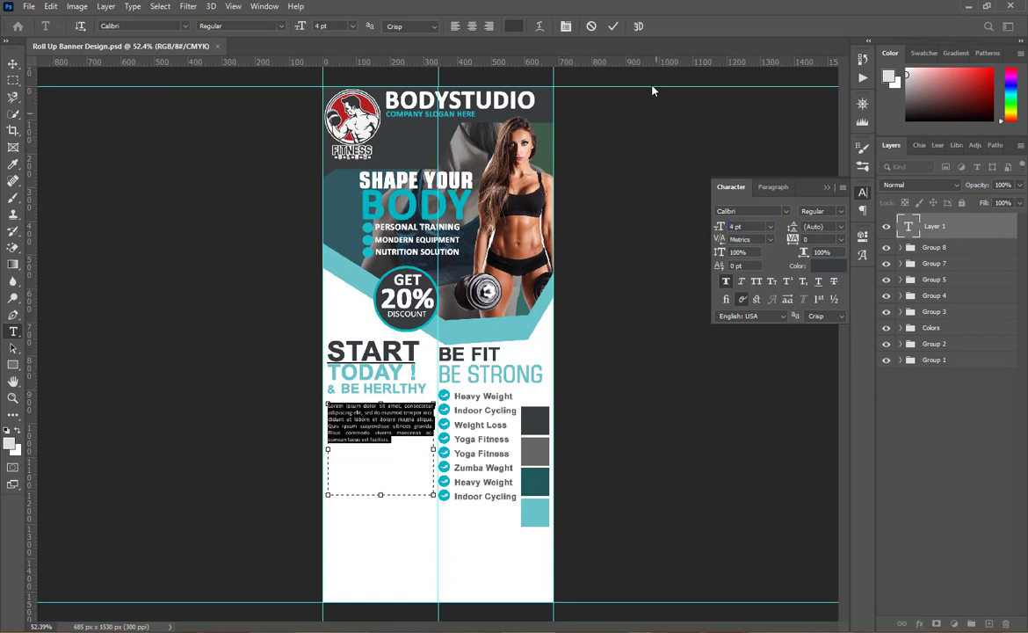
{"action": "left_click", "coordinate": [613, 26]}
- Change the Lorem ipsum paragraph to Bold and shorten its text box to about 312 × 128 px
{"action": "left_click", "coordinate": [394, 427]}
{"action": "key", "text": "ctrl+a"}
{"action": "left_click", "coordinate": [841, 212]}
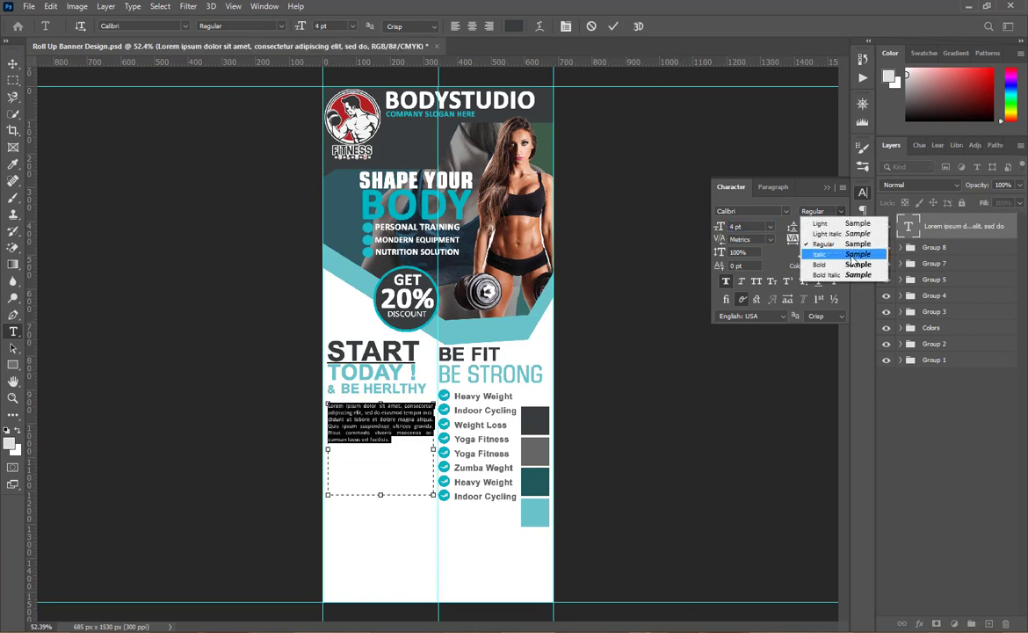
{"action": "left_click", "coordinate": [851, 244]}
{"action": "left_click_drag", "start_coordinate": [380, 494], "coordinate": [374, 446]}
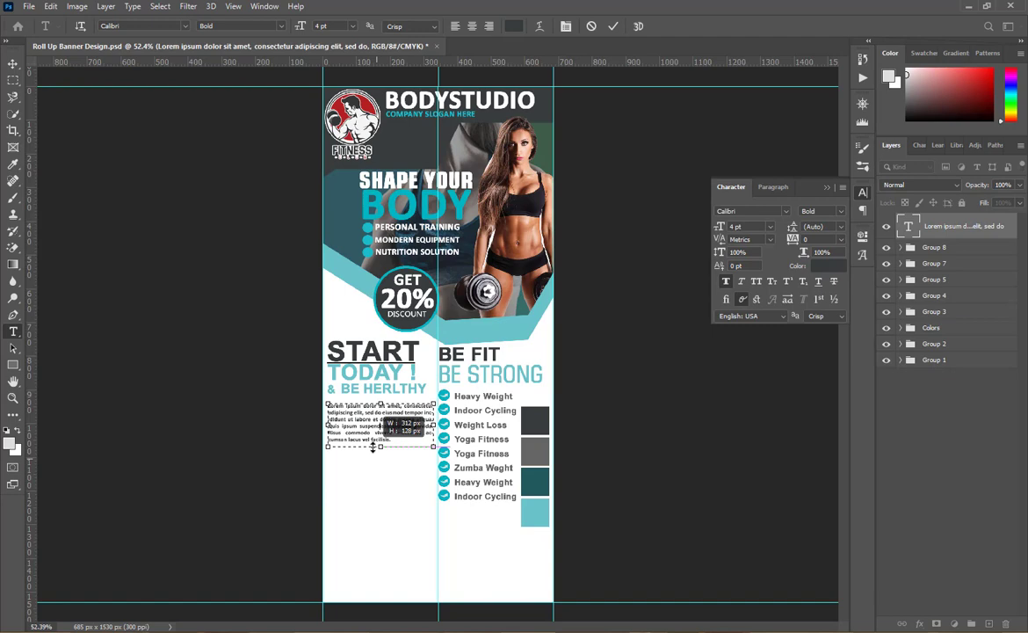
{"action": "left_click", "coordinate": [613, 26]}
- Draw a 10 px circle as a bullet before the paragraph's first line and fill it teal
{"action": "scroll", "coordinate": [332, 475], "scroll_direction": "up", "scroll_amount": 6}
{"action": "left_click", "coordinate": [13, 363]}
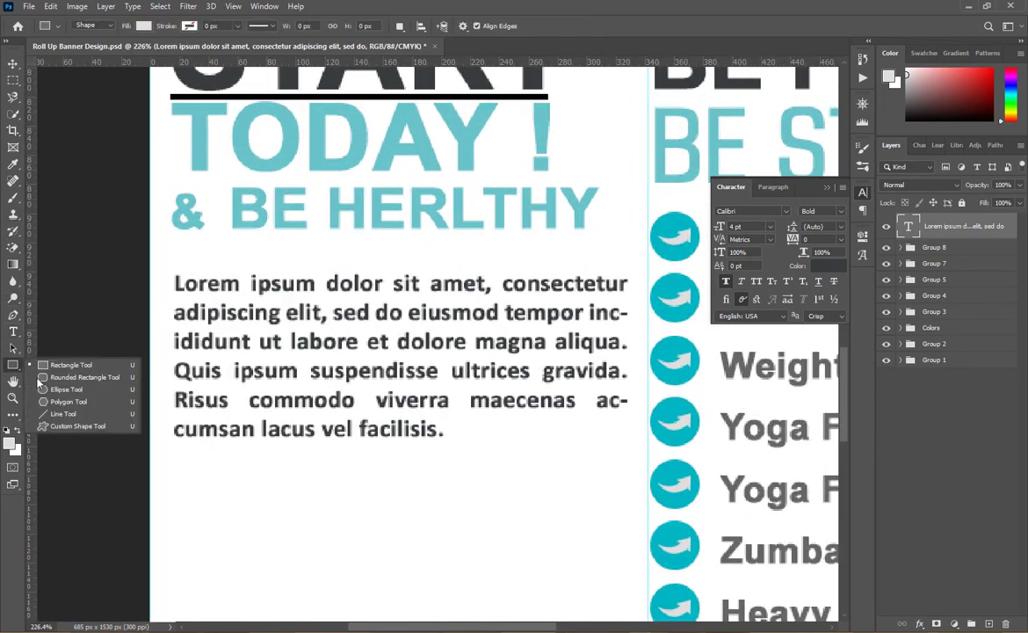
{"action": "left_click", "coordinate": [63, 389]}
{"action": "left_click_drag", "start_coordinate": [159, 278], "coordinate": [168, 287]}
{"action": "left_click", "coordinate": [680, 334]}
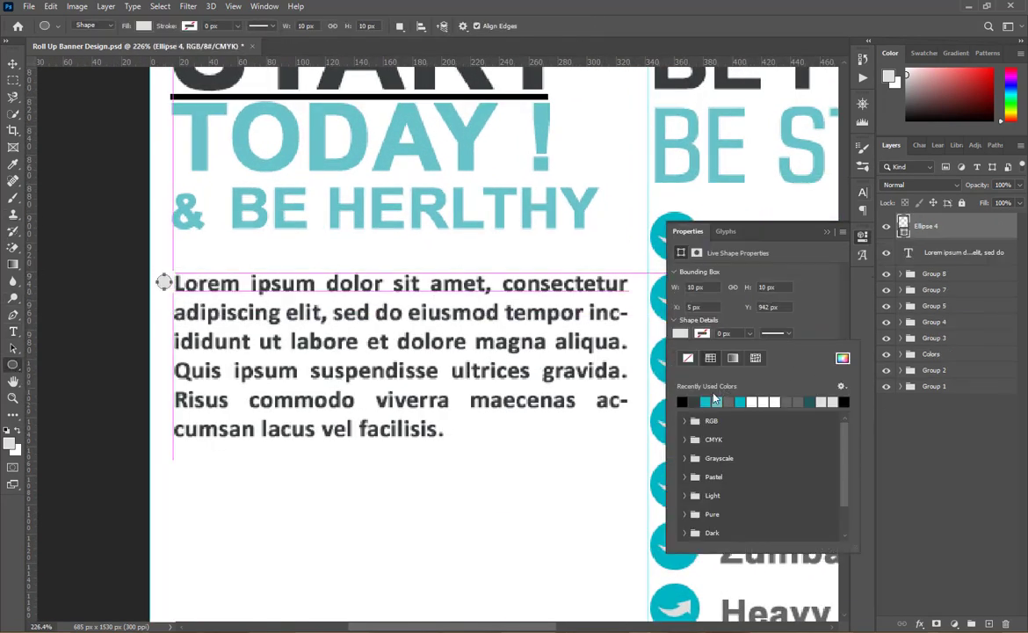
{"action": "left_click", "coordinate": [826, 233]}
- Duplicate the paragraph and its teal bullet below the originals, pair their layers, and shift the copies slightly down
{"action": "key", "text": "v"}
{"action": "left_click_drag", "start_coordinate": [420, 404], "coordinate": [420, 571]}
{"action": "left_click_drag", "start_coordinate": [163, 282], "coordinate": [164, 456], "text": "alt"}
{"action": "left_click_drag", "start_coordinate": [934, 253], "coordinate": [933, 292]}
{"action": "left_click", "coordinate": [942, 255]}
{"action": "left_click", "coordinate": [938, 229], "text": "shift"}
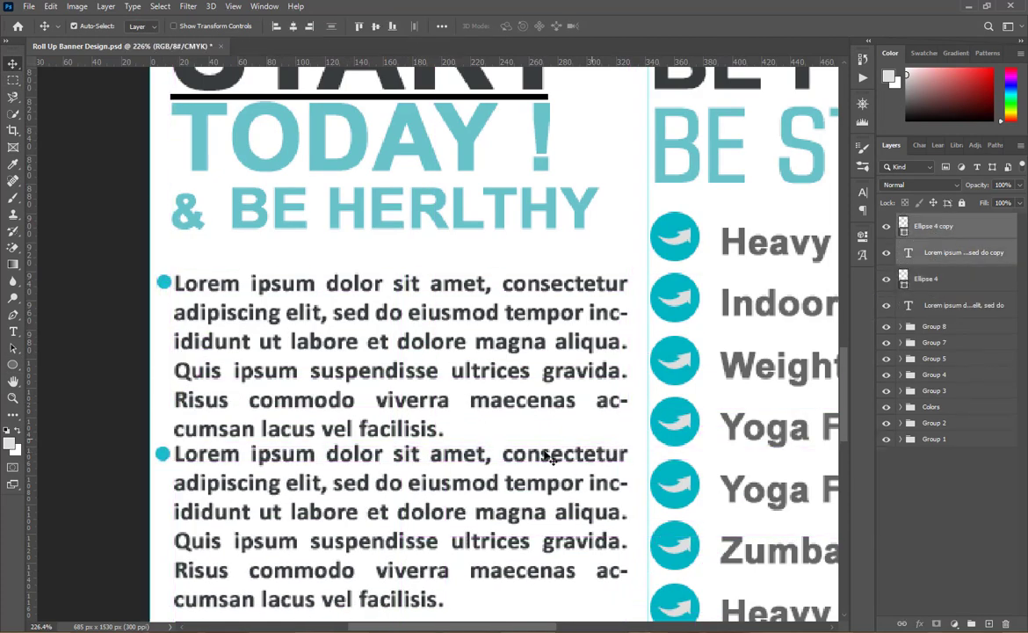
{"action": "left_click_drag", "start_coordinate": [377, 462], "coordinate": [381, 470]}
{"action": "key", "text": "ctrl+0"}
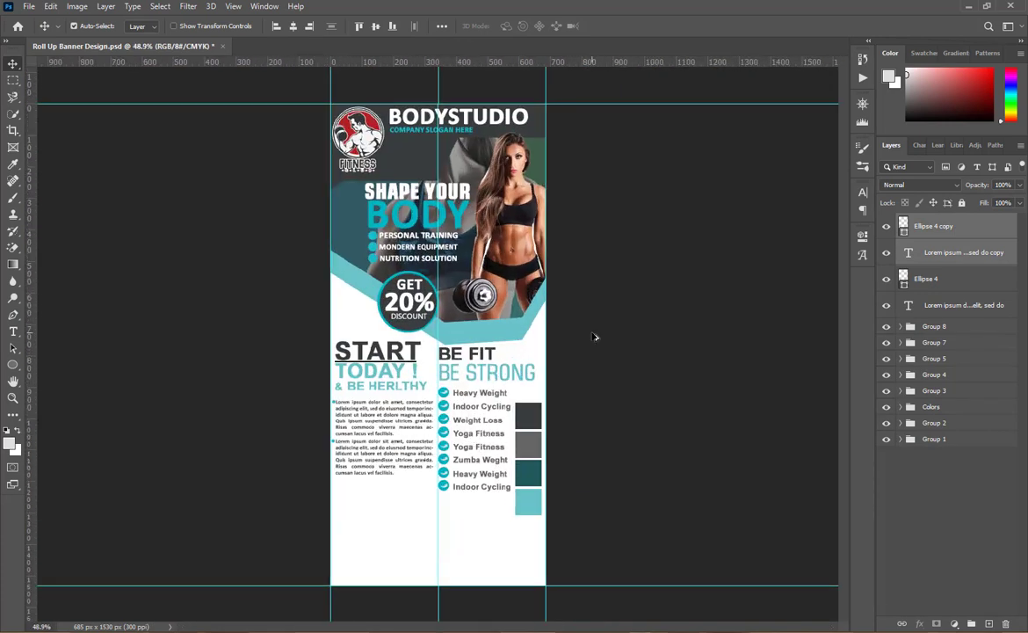
- Move both Lorem ipsum paragraphs and their bullets into Group 8 and check the group by toggling its visibility
{"action": "left_click", "coordinate": [950, 510]}
{"action": "left_click", "coordinate": [949, 306]}
{"action": "left_click", "coordinate": [945, 228], "text": "shift"}
{"action": "left_click_drag", "start_coordinate": [928, 311], "coordinate": [930, 326]}
{"action": "left_click", "coordinate": [887, 222]}
{"action": "left_click", "coordinate": [888, 221]}
{"action": "left_click", "coordinate": [951, 459]}
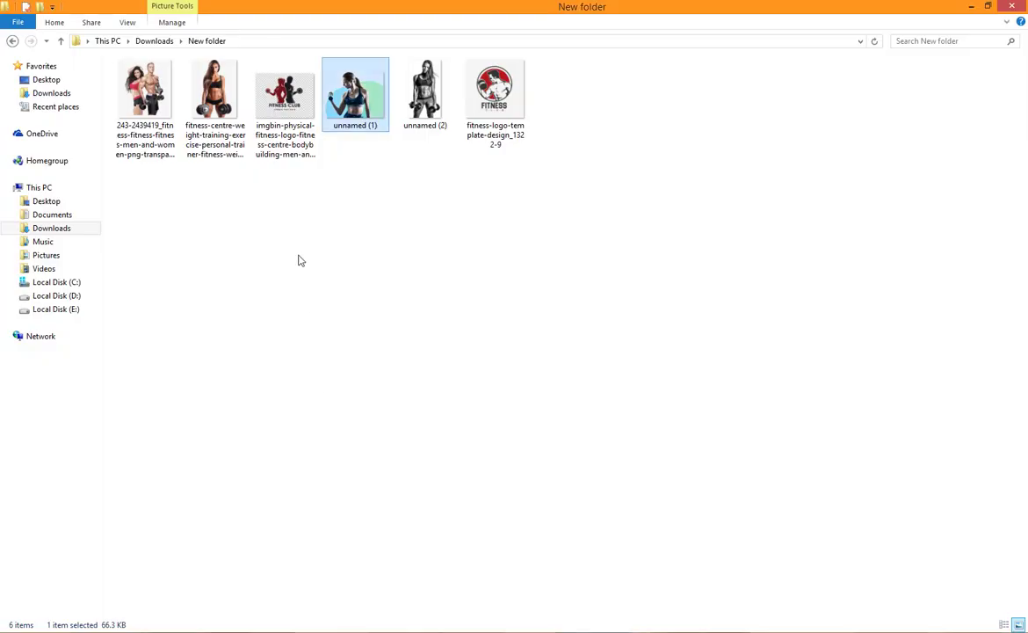
- Place the fitness couple image from New folder onto the banner, rasterize it and erase its light background with the Magic Eraser
{"action": "left_click_drag", "start_coordinate": [136, 92], "coordinate": [409, 584]}
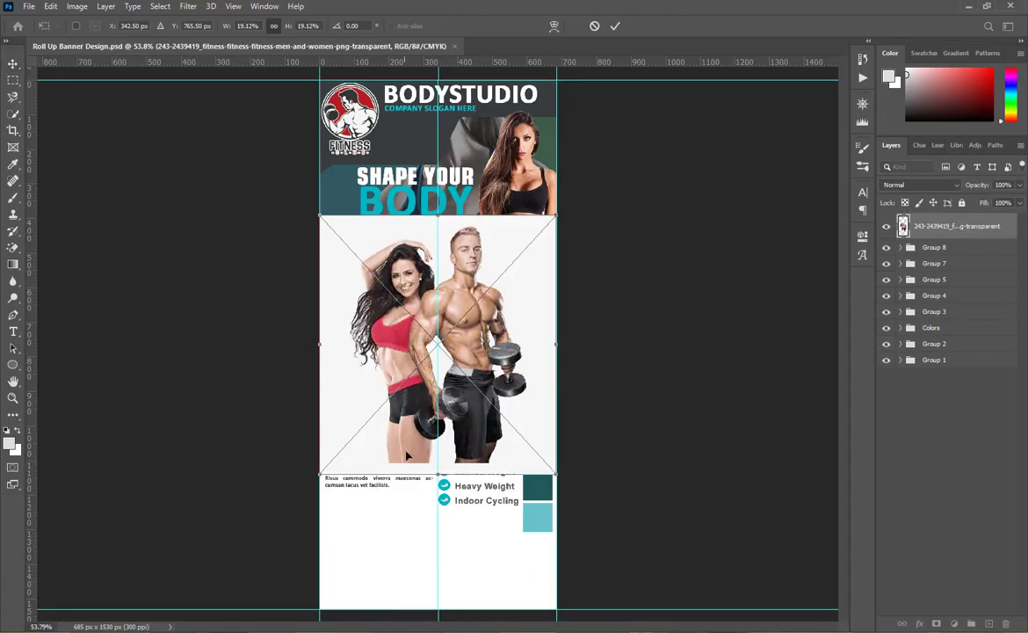
{"action": "left_click", "coordinate": [616, 28]}
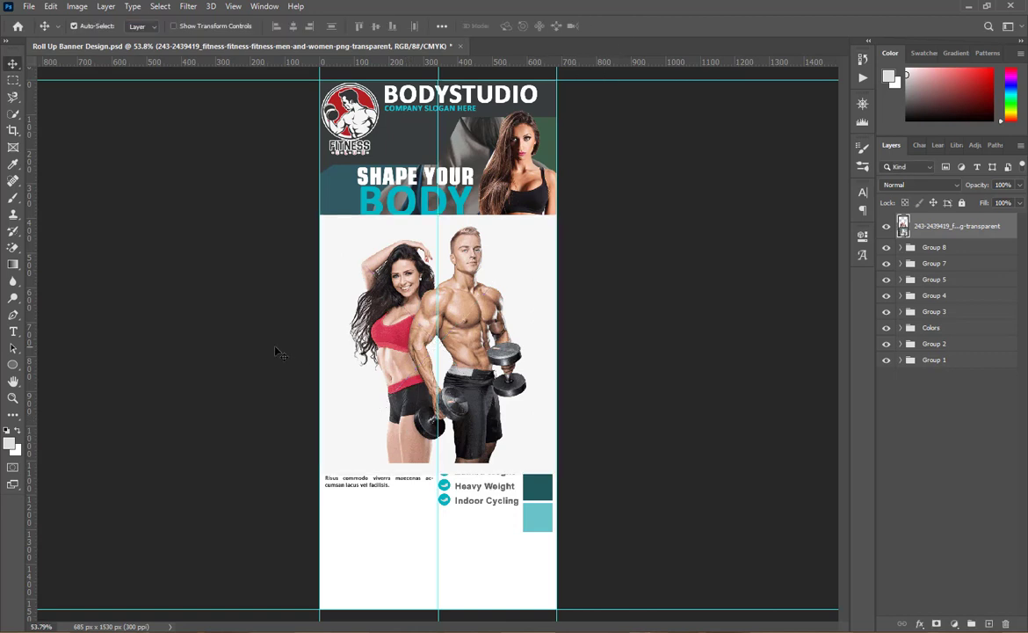
{"action": "left_click", "coordinate": [12, 247]}
{"action": "left_click", "coordinate": [342, 361]}
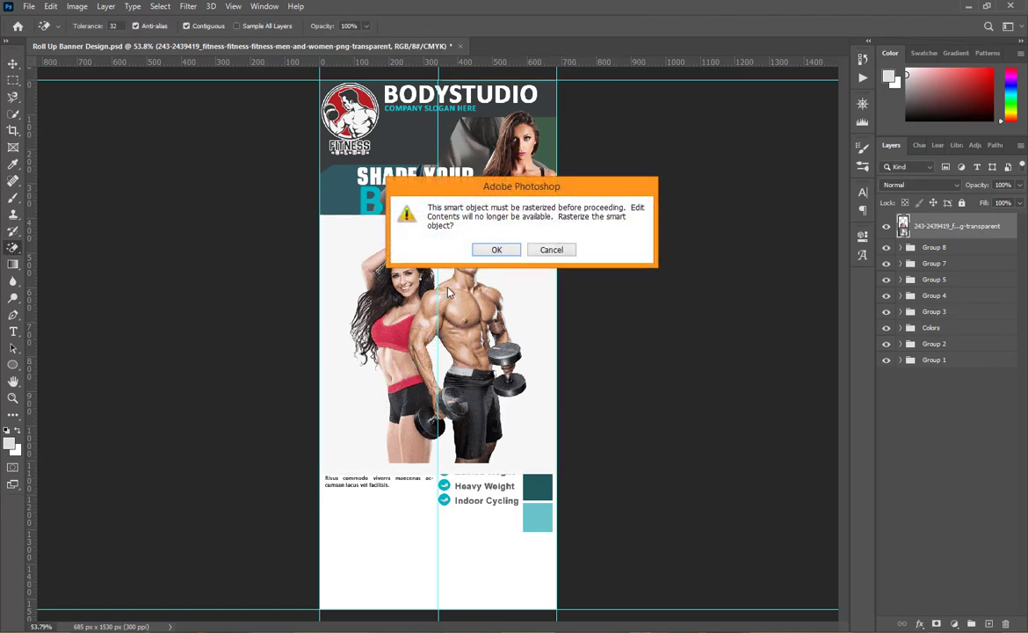
{"action": "left_click", "coordinate": [494, 251]}
{"action": "key", "text": "Delete"}
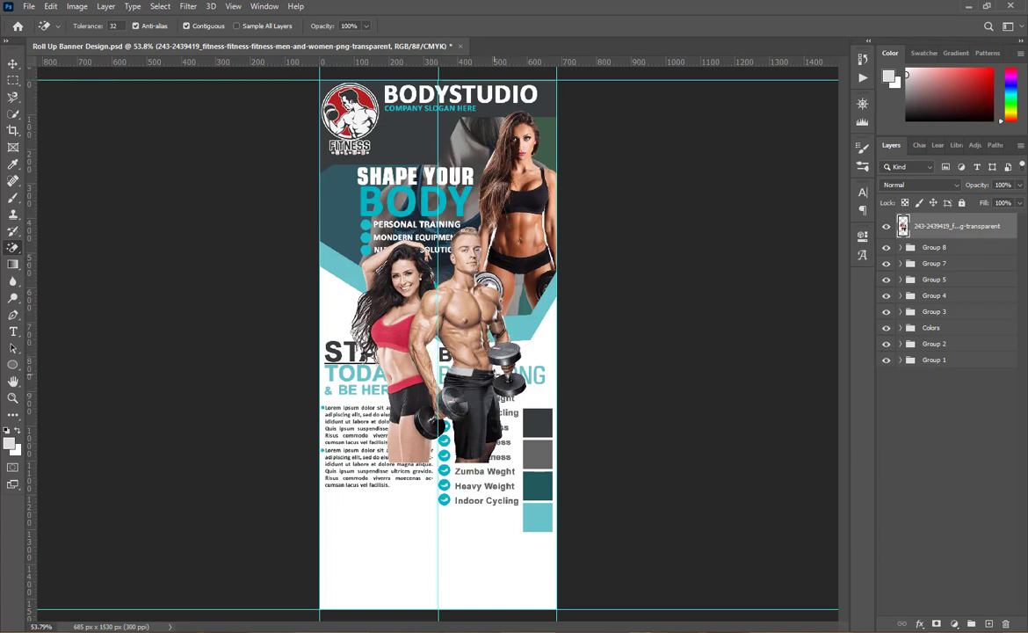
- Scale the fitness couple photo to about 44%, move it to the banner's lower-left corner, and flip it horizontally
{"action": "left_click", "coordinate": [13, 66]}
{"action": "key", "text": "ctrl+t"}
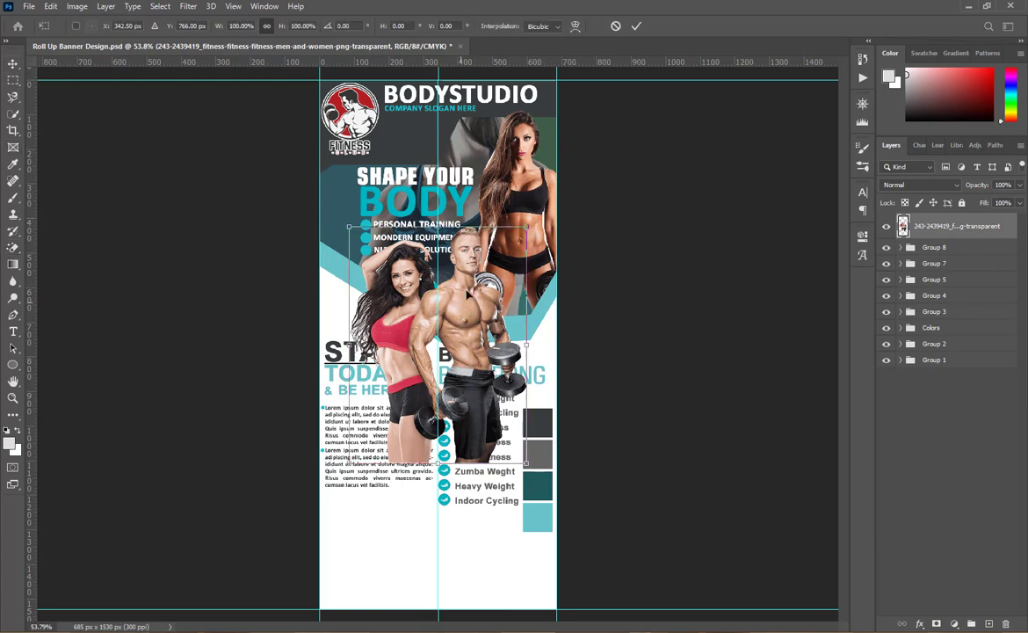
{"action": "left_click_drag", "start_coordinate": [529, 223], "coordinate": [487, 287]}
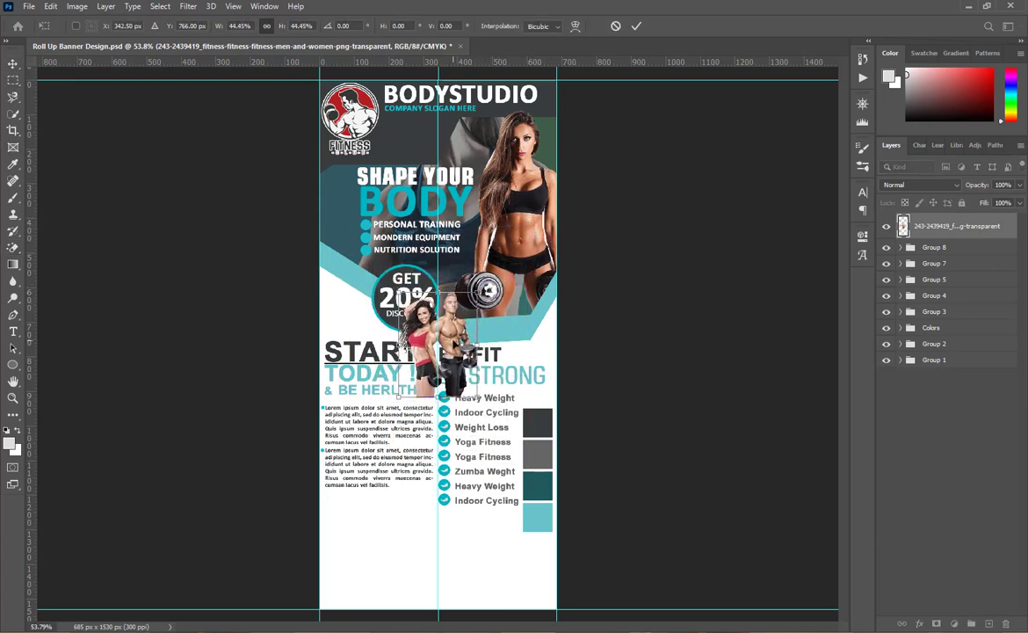
{"action": "left_click_drag", "start_coordinate": [456, 340], "coordinate": [390, 526]}
{"action": "right_click", "coordinate": [343, 507]}
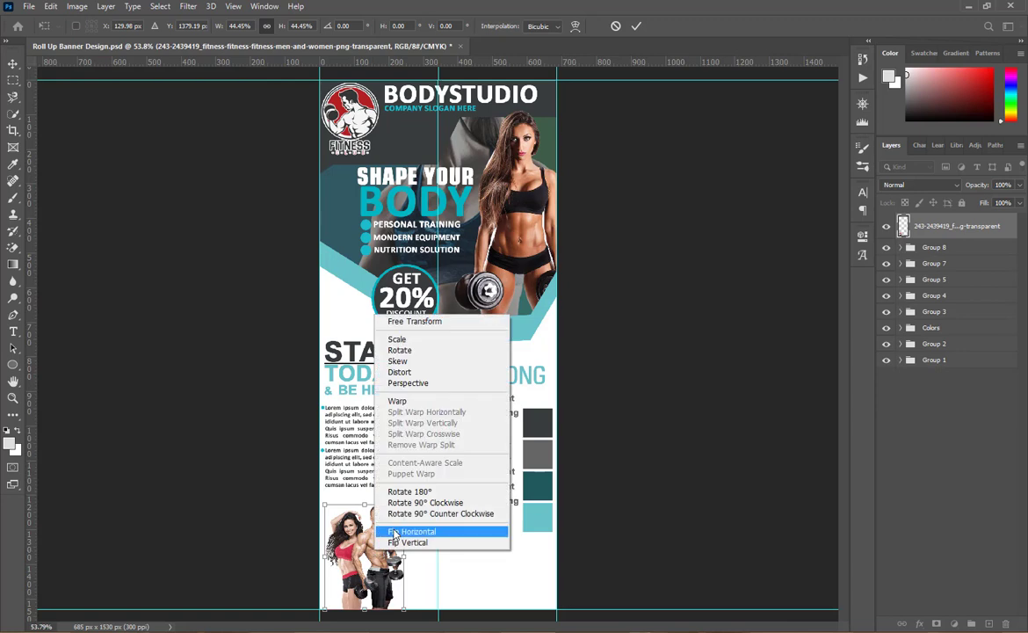
{"action": "left_click", "coordinate": [400, 531]}
{"action": "left_click_drag", "start_coordinate": [379, 547], "coordinate": [370, 550]}
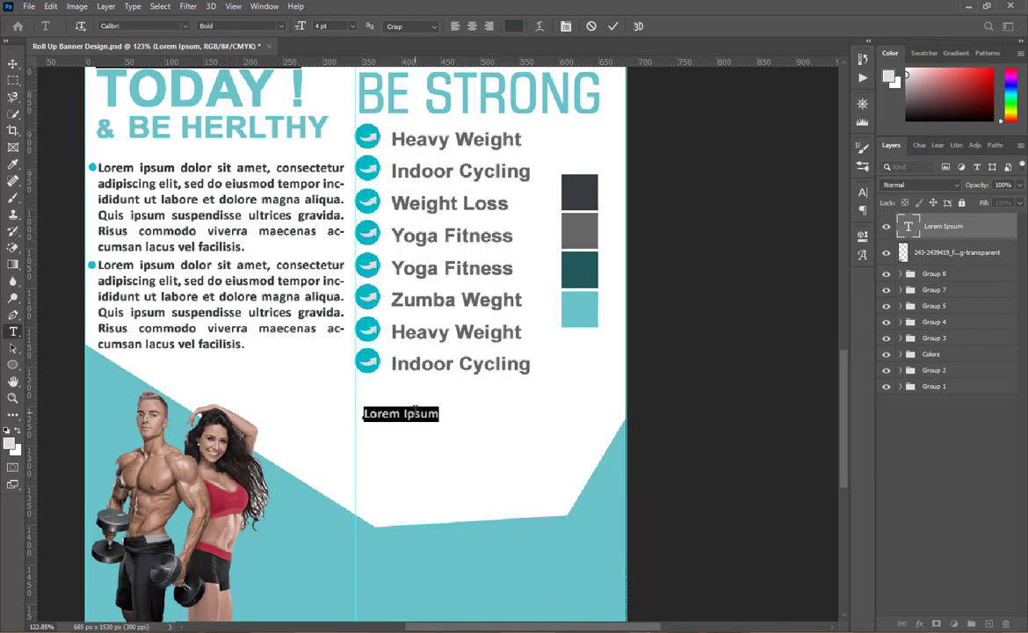
- Add the text "CALL uS" in small caps beside the couple photo and enlarge it to about 11.84 pt
{"action": "type", "text": "CALL uS"}
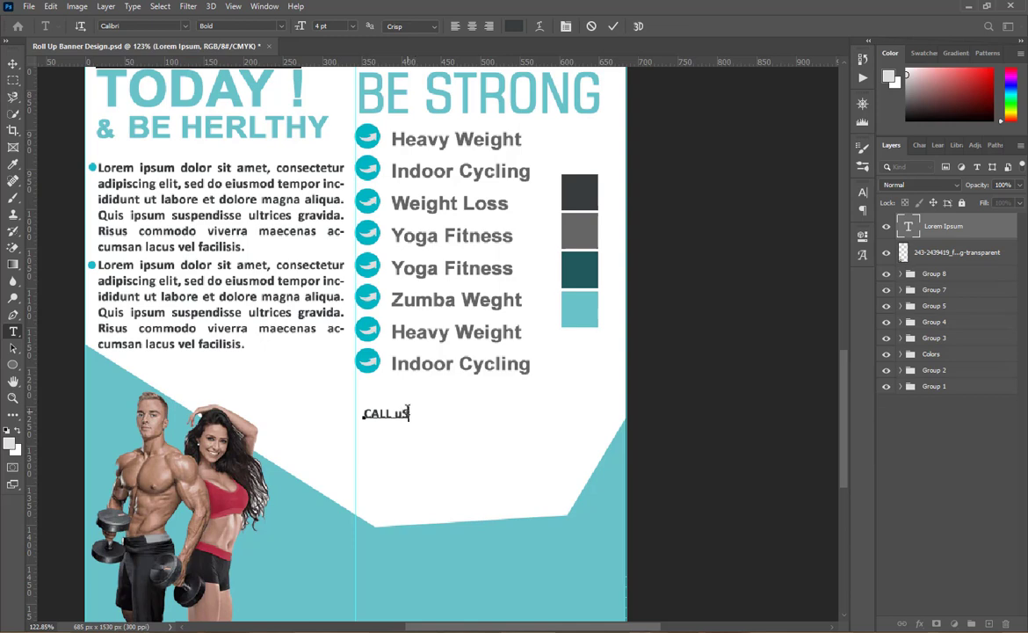
{"action": "left_click", "coordinate": [863, 190]}
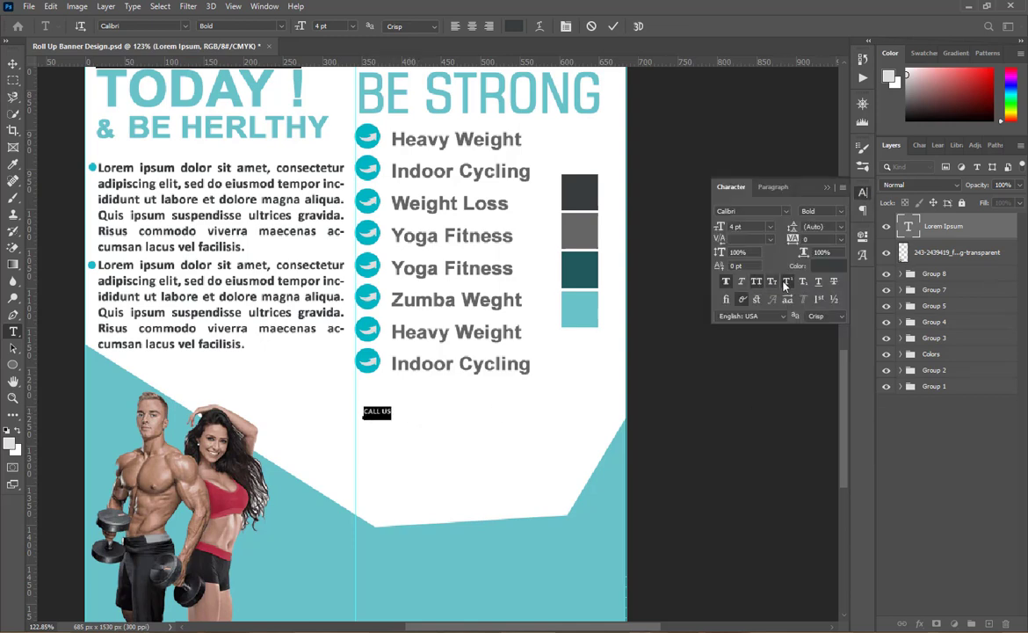
{"action": "left_click", "coordinate": [772, 282]}
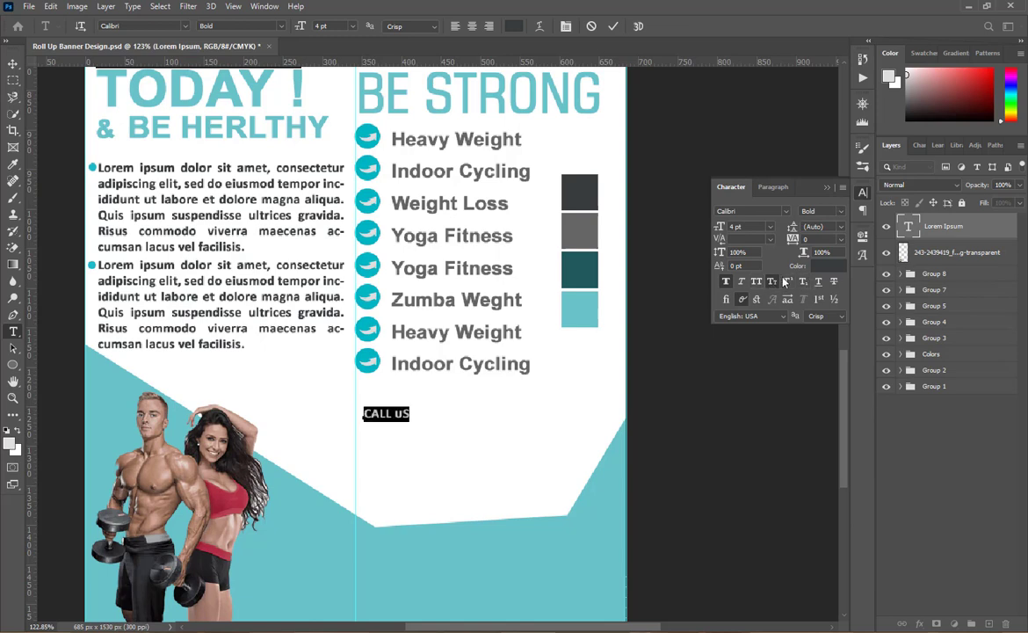
{"action": "left_click", "coordinate": [613, 27]}
{"action": "key", "text": "v"}
{"action": "key", "text": "ctrl+t"}
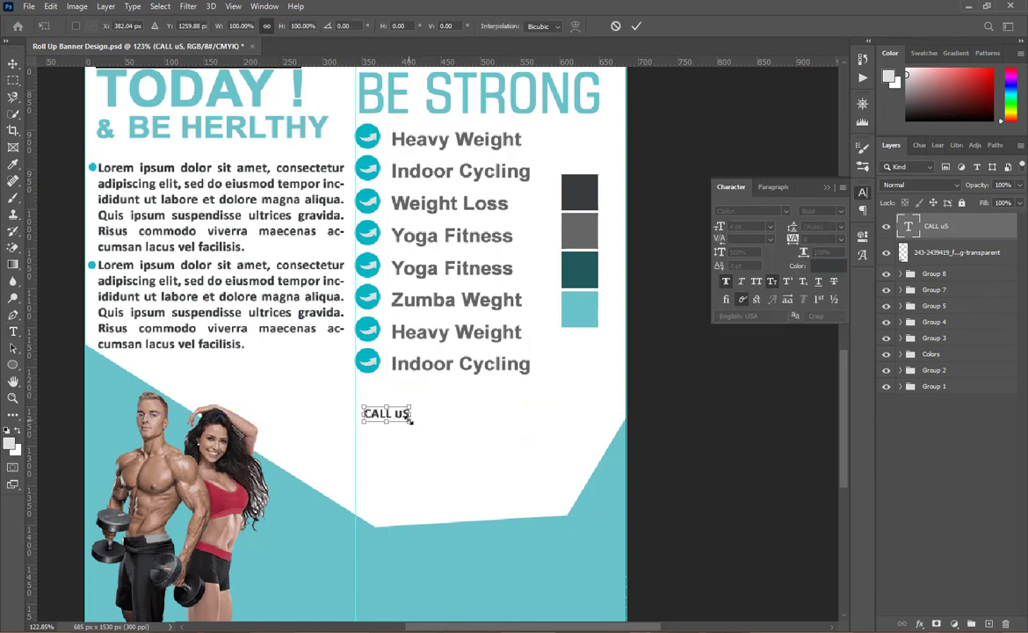
{"action": "left_click_drag", "start_coordinate": [410, 421], "coordinate": [395, 398]}
{"action": "left_click", "coordinate": [636, 27]}
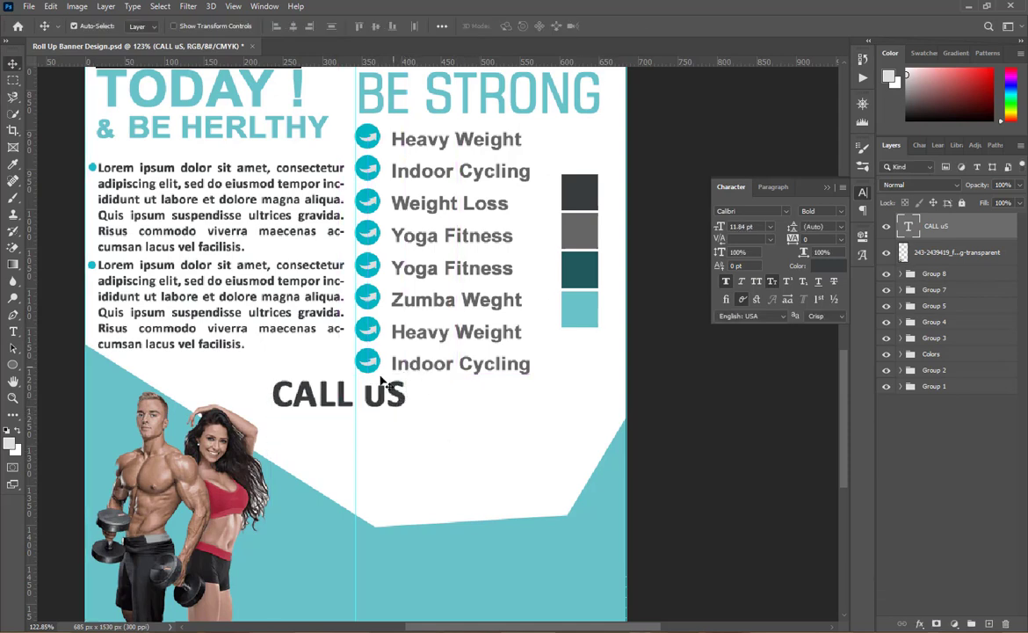
- Recolour the "CALL uS" text with the light teal swatch colour
{"action": "key", "text": "t"}
{"action": "left_click", "coordinate": [365, 400]}
{"action": "key", "text": "ctrl+a"}
{"action": "left_click", "coordinate": [514, 26]}
{"action": "left_click", "coordinate": [580, 309]}
{"action": "left_click", "coordinate": [898, 247]}
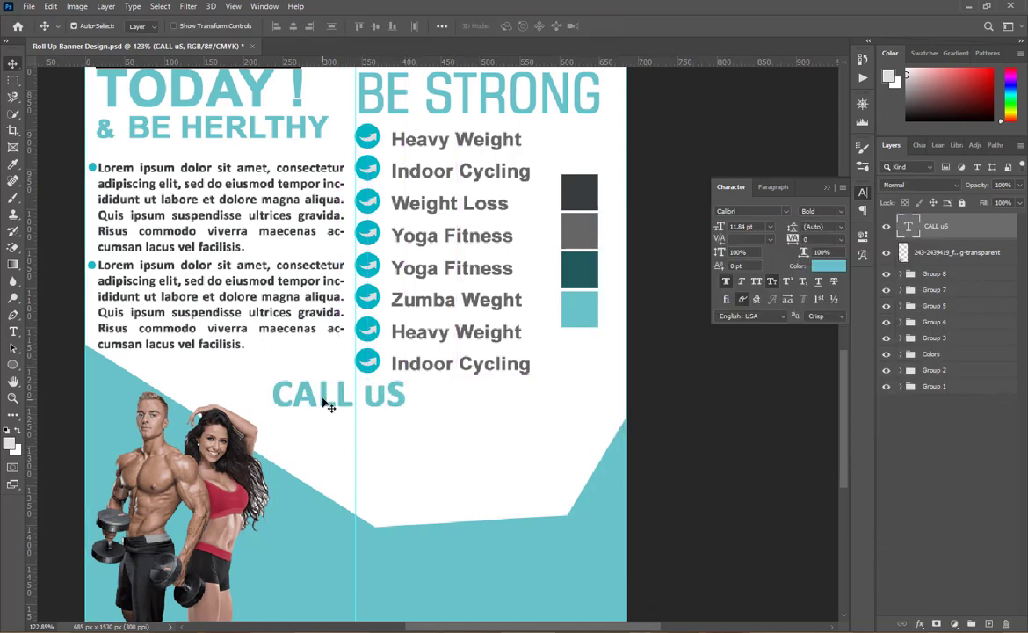
- Duplicate "CALL uS" just below, replace the copy's text with the phone number, and colour it with the dark grey swatch
{"action": "left_click_drag", "start_coordinate": [326, 393], "coordinate": [322, 422]}
{"action": "type", "text": "+1 234 567 8900"}
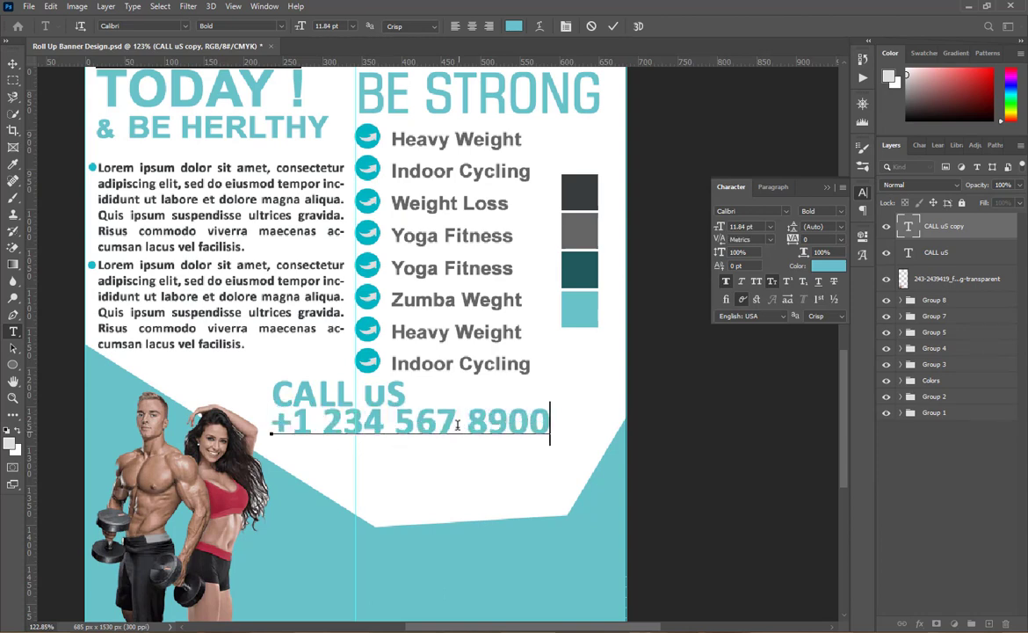
{"action": "triple_click", "coordinate": [457, 425]}
{"action": "left_click", "coordinate": [514, 26]}
{"action": "left_click", "coordinate": [580, 194]}
{"action": "left_click", "coordinate": [899, 247]}
{"action": "key", "text": "ctrl+Return"}
- Scale the phone number to 73.5% and move it down and to the right, below "CALL uS"
{"action": "key", "text": "ctrl+t"}
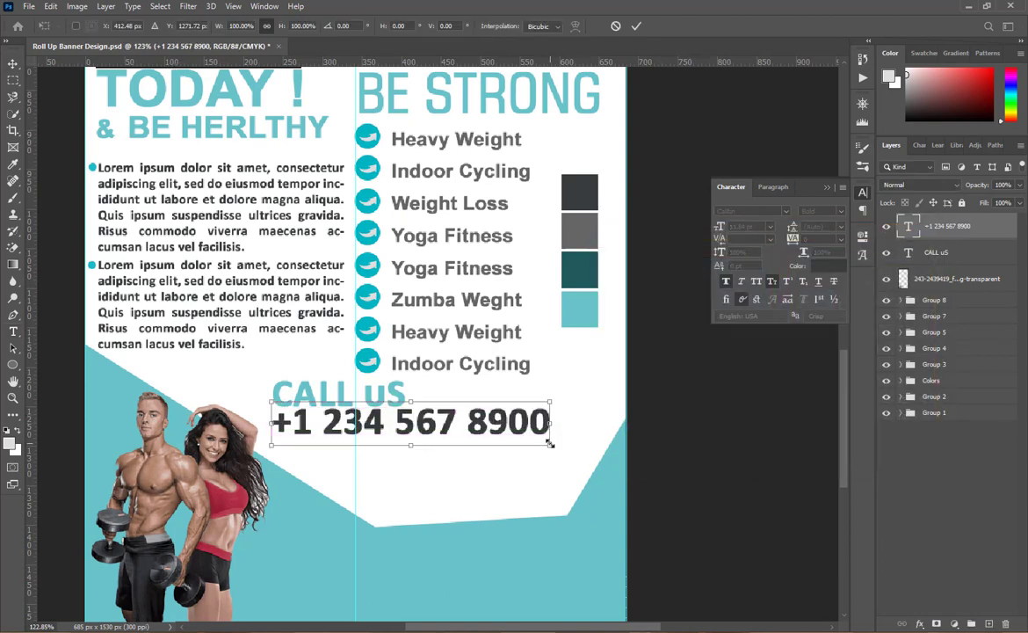
{"action": "left_click_drag", "start_coordinate": [549, 443], "coordinate": [476, 432]}
{"action": "left_click_drag", "start_coordinate": [320, 409], "coordinate": [359, 413]}
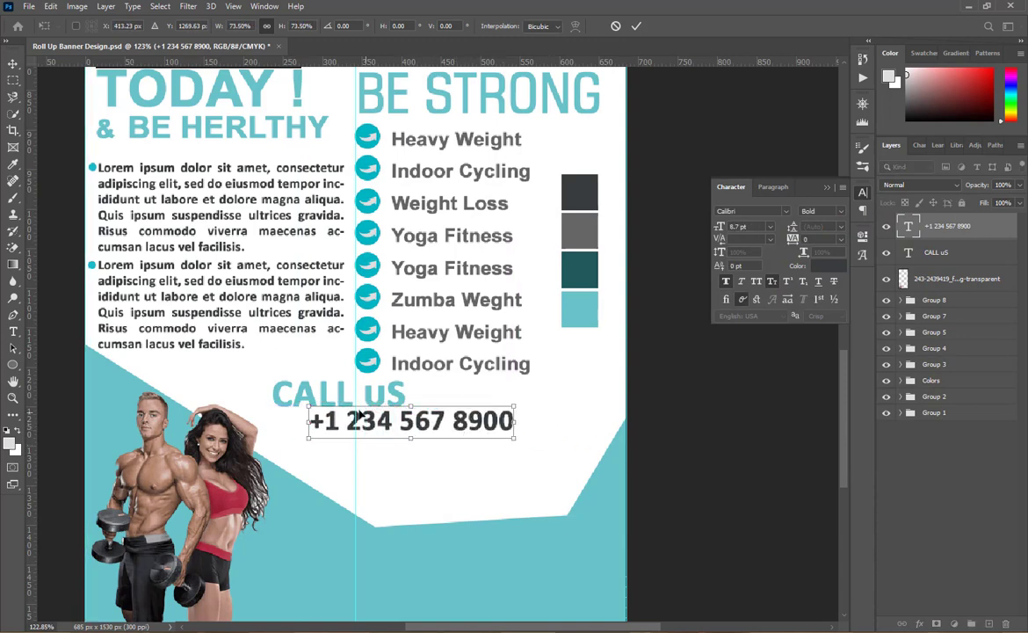
{"action": "left_click", "coordinate": [636, 26]}
{"action": "left_click_drag", "start_coordinate": [394, 451], "coordinate": [435, 470]}
- Enlarge the "CALL uS" heading and reposition it just above the phone number
{"action": "left_click", "coordinate": [378, 403], "text": "ctrl"}
{"action": "key", "text": "ctrl+t"}
{"action": "left_click_drag", "start_coordinate": [407, 414], "coordinate": [452, 439]}
{"action": "left_click_drag", "start_coordinate": [411, 410], "coordinate": [432, 423]}
{"action": "key", "text": "Return"}
- Widen the phone number's characters with horizontal scaling and shift the number left under "CALL uS"
{"action": "double_click", "coordinate": [489, 451]}
{"action": "left_click", "coordinate": [822, 210]}
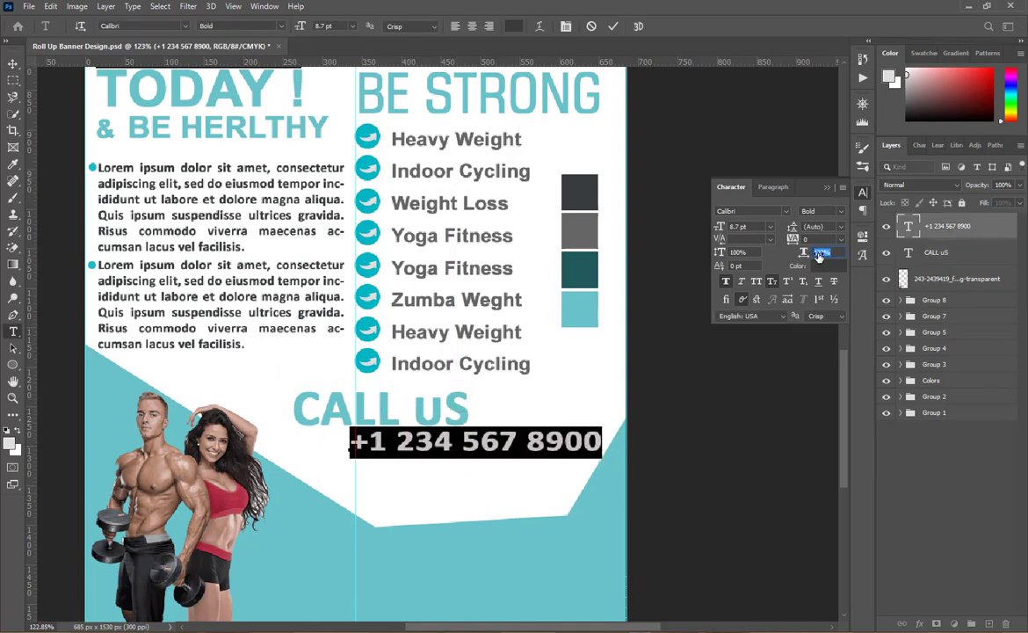
{"action": "left_click", "coordinate": [824, 244]}
{"action": "left_click", "coordinate": [612, 25]}
{"action": "key", "text": "v"}
{"action": "left_click_drag", "start_coordinate": [488, 443], "coordinate": [437, 443]}
- Draw a thin 309 × 4 px rectangle as an underline beneath the phone number
{"action": "left_click", "coordinate": [12, 364]}
{"action": "left_click", "coordinate": [63, 364]}
{"action": "left_click_drag", "start_coordinate": [304, 453], "coordinate": [550, 456]}
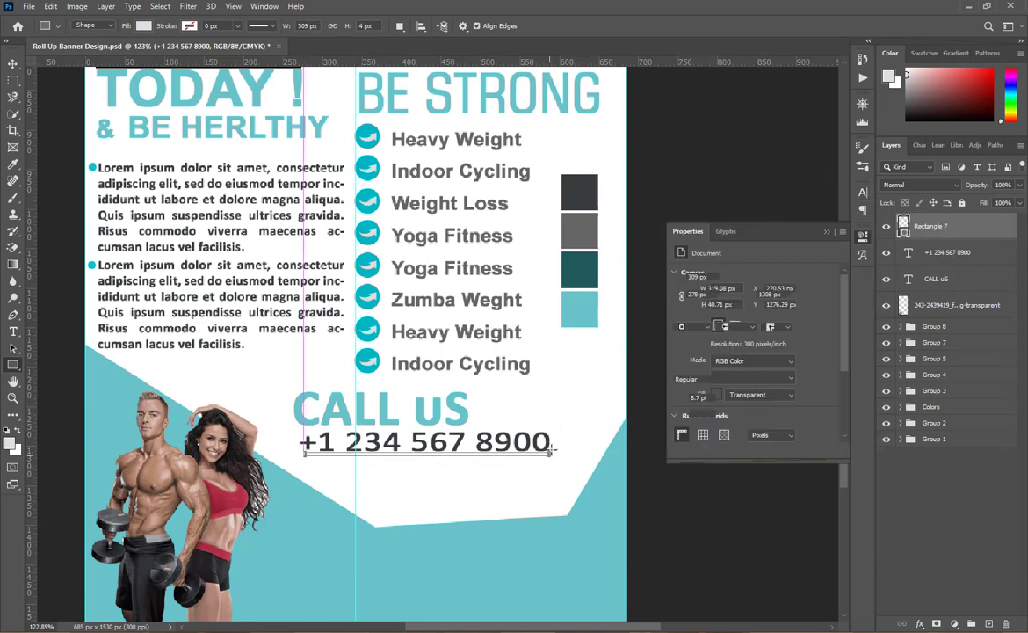
{"action": "left_click", "coordinate": [682, 314]}
{"action": "left_click", "coordinate": [572, 234]}
{"action": "left_click", "coordinate": [548, 239]}
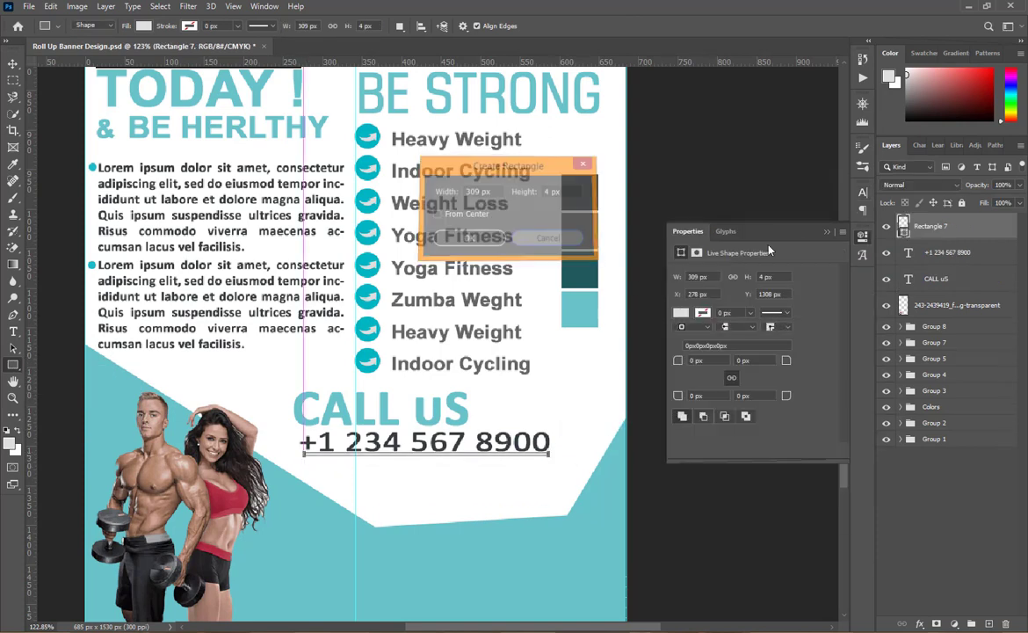
- Fill the underline with the dark grey swatch colour and save the document
{"action": "double_click", "coordinate": [904, 232]}
{"action": "left_click", "coordinate": [578, 193]}
{"action": "left_click", "coordinate": [899, 247]}
{"action": "key", "text": "v"}
{"action": "left_click", "coordinate": [941, 523]}
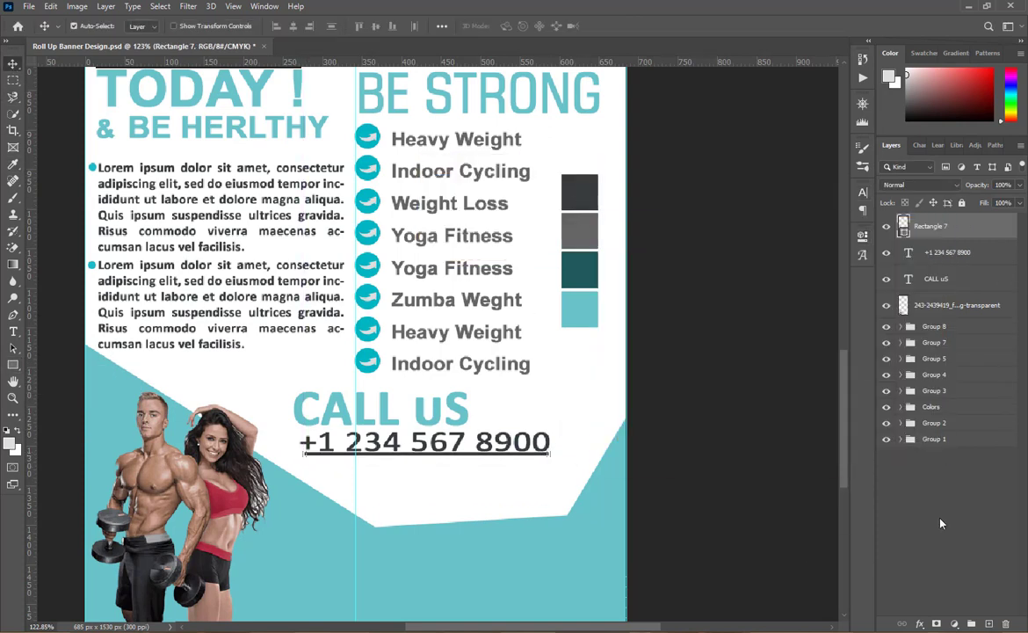
{"action": "key", "text": "ctrl+s"}
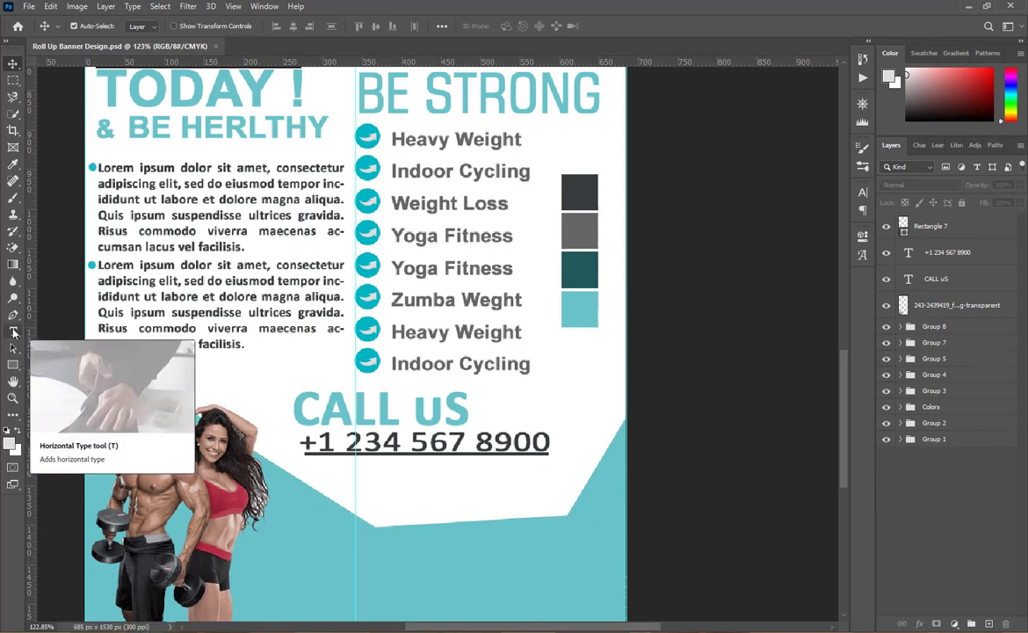
{"action": "left_click", "coordinate": [13, 331]}
{"action": "left_click", "coordinate": [98, 264]}
{"action": "left_click_drag", "start_coordinate": [99, 264], "coordinate": [283, 278]}
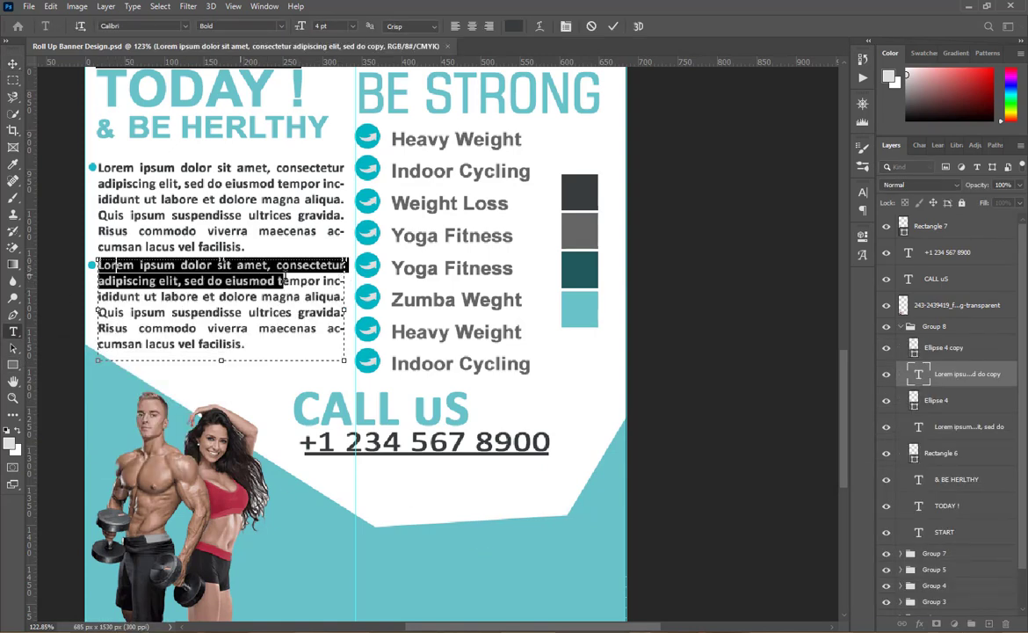
{"action": "right_click", "coordinate": [310, 277]}
{"action": "key", "text": "Escape"}
{"action": "left_click", "coordinate": [613, 26]}
{"action": "key", "text": "v"}
{"action": "left_click", "coordinate": [901, 326]}
{"action": "left_click", "coordinate": [931, 519]}
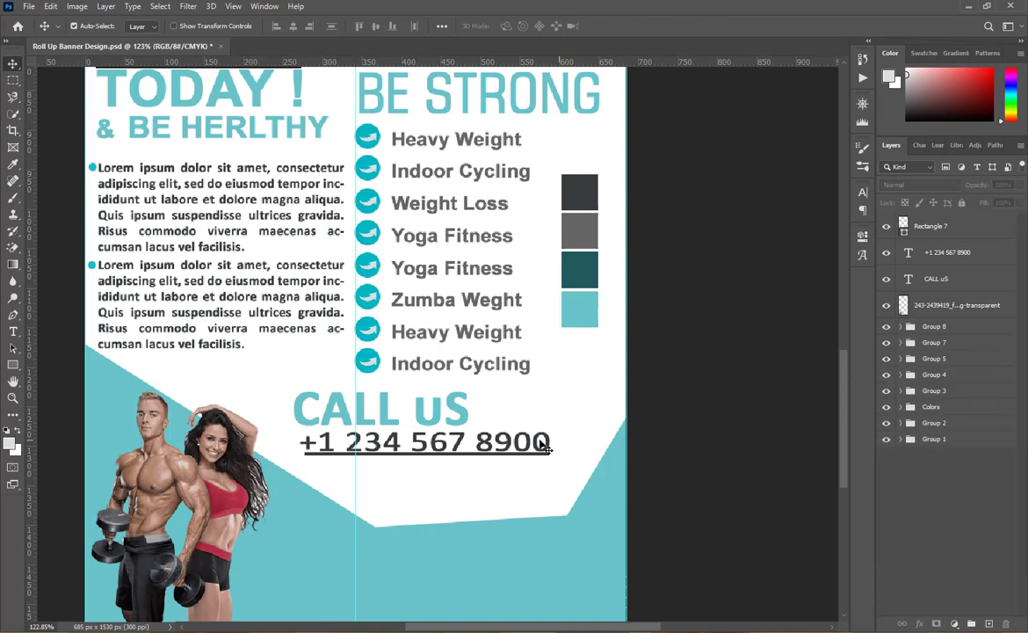
- Add a two-line Lorem ipsum paragraph under the phone number and scale it down to the underline's width
{"action": "left_click", "coordinate": [14, 332]}
{"action": "left_click_drag", "start_coordinate": [303, 461], "coordinate": [573, 492]}
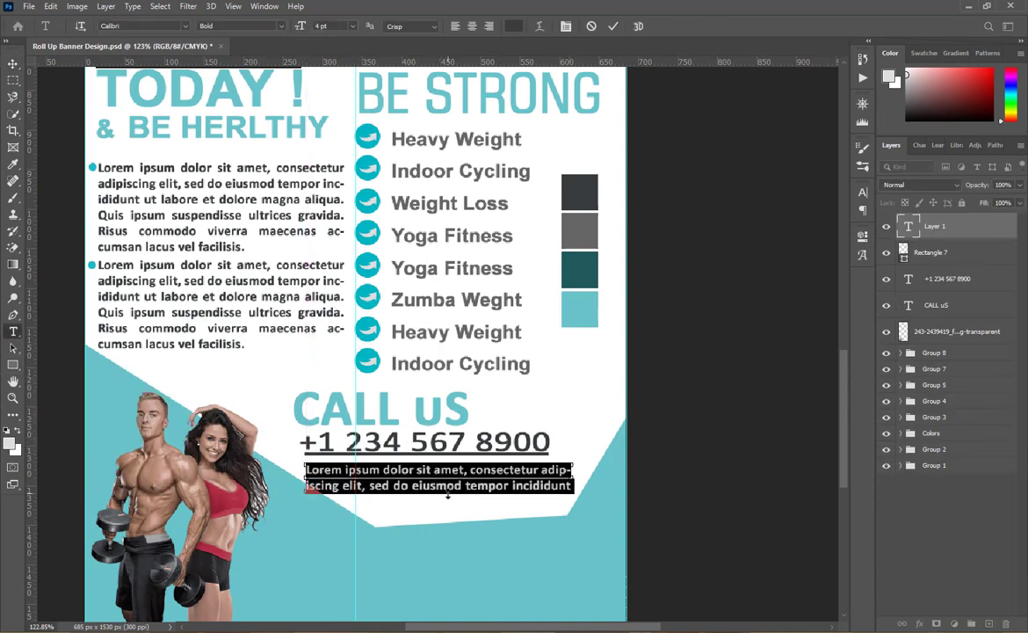
{"action": "key", "text": "Escape"}
{"action": "key", "text": "v"}
{"action": "left_click_drag", "start_coordinate": [424, 509], "coordinate": [437, 488]}
{"action": "key", "text": "ctrl+t"}
{"action": "left_click_drag", "start_coordinate": [576, 488], "coordinate": [551, 476]}
{"action": "left_click", "coordinate": [636, 27]}
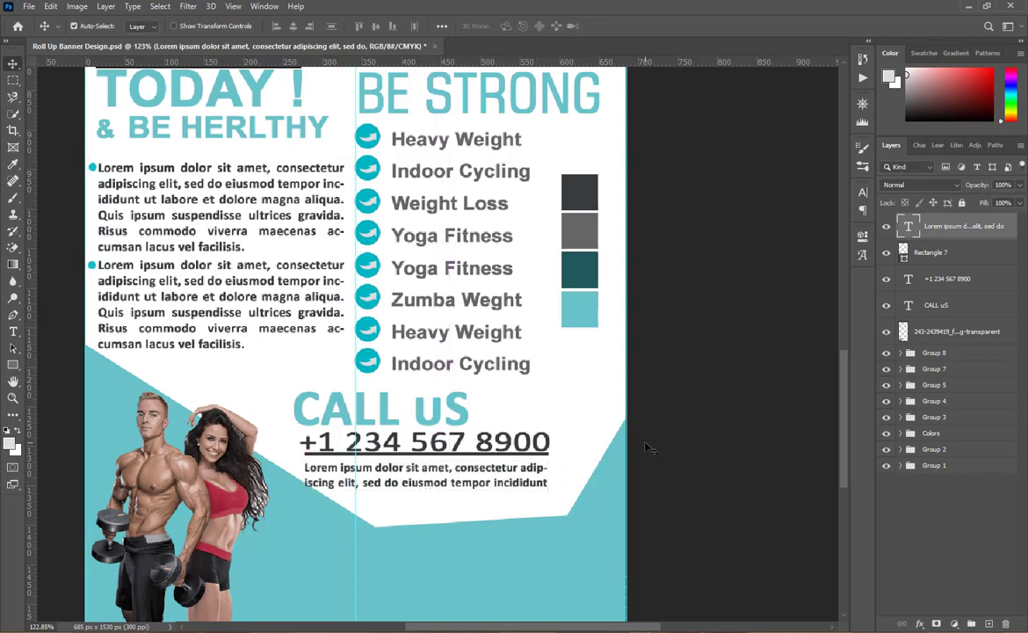
- Delete the teal Shape 2 that fills the bottom of the banner
{"action": "scroll", "coordinate": [492, 537], "scroll_direction": "down", "scroll_amount": 5}
{"action": "mouse_move", "coordinate": [503, 542]}
{"action": "left_mouse_down"}
{"action": "mouse_move", "coordinate": [488, 550]}
{"action": "mouse_move", "coordinate": [498, 546]}
{"action": "left_mouse_up"}
{"action": "left_click", "coordinate": [663, 496]}
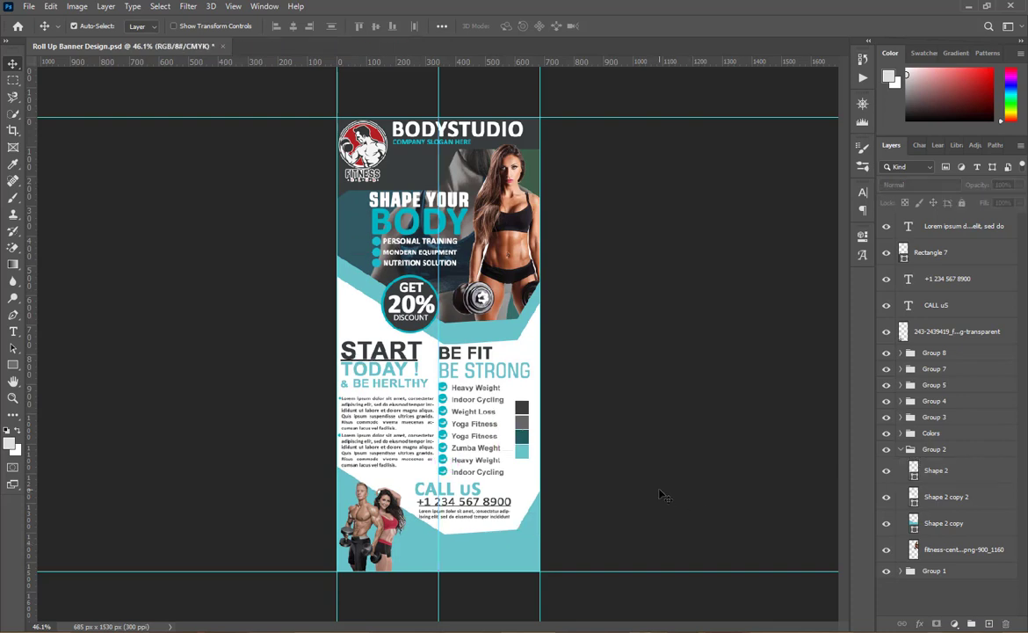
{"action": "left_click", "coordinate": [489, 551]}
{"action": "key", "text": "Delete"}
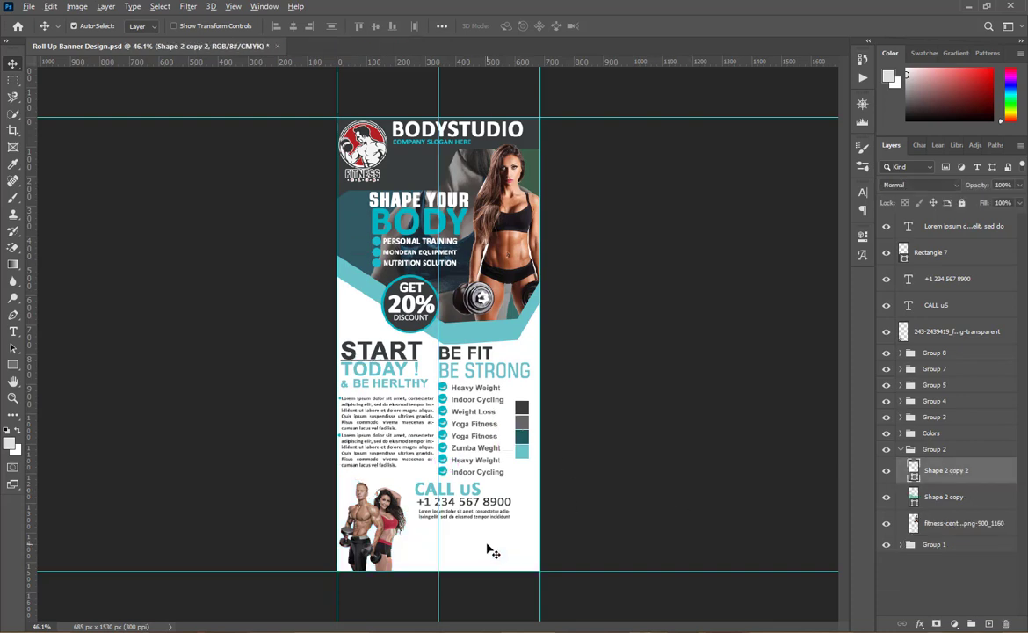
- Place two horizontal guides near the banner's bottom, one at the phone underline and one below the contact paragraph
{"action": "scroll", "coordinate": [488, 550], "scroll_direction": "up", "scroll_amount": 6}
{"action": "scroll", "coordinate": [469, 530], "scroll_direction": "down", "scroll_amount": 1}
{"action": "left_click_drag", "start_coordinate": [375, 62], "coordinate": [375, 356]}
{"action": "left_click_drag", "start_coordinate": [432, 63], "coordinate": [465, 300]}
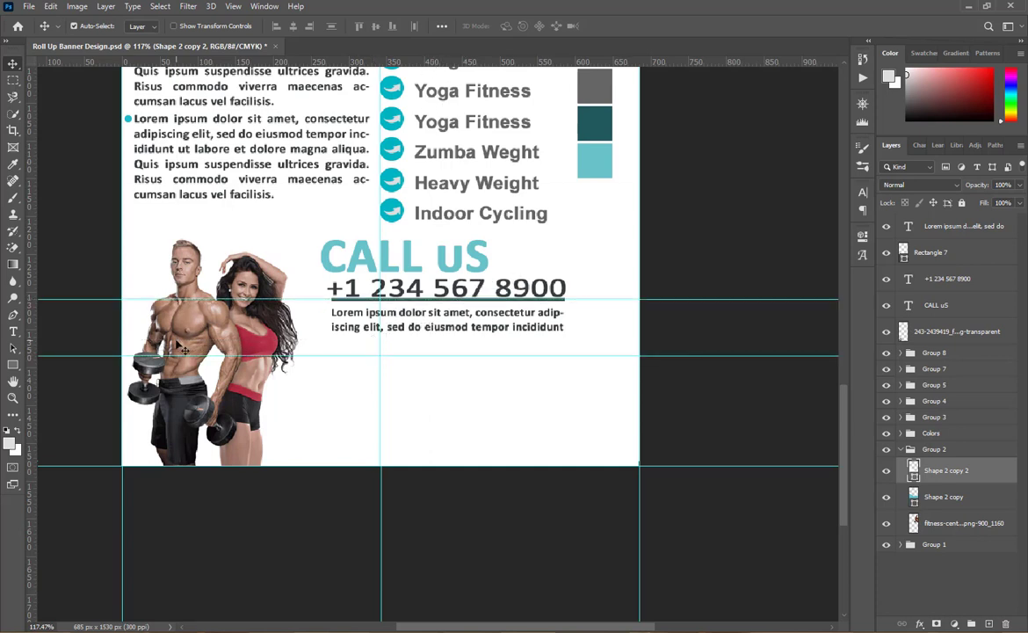
- Draw a 685 × 360 px angled Pen shape across the banner's bottom along the guides and fill it dark grey
{"action": "left_click", "coordinate": [14, 316]}
{"action": "left_click", "coordinate": [640, 299]}
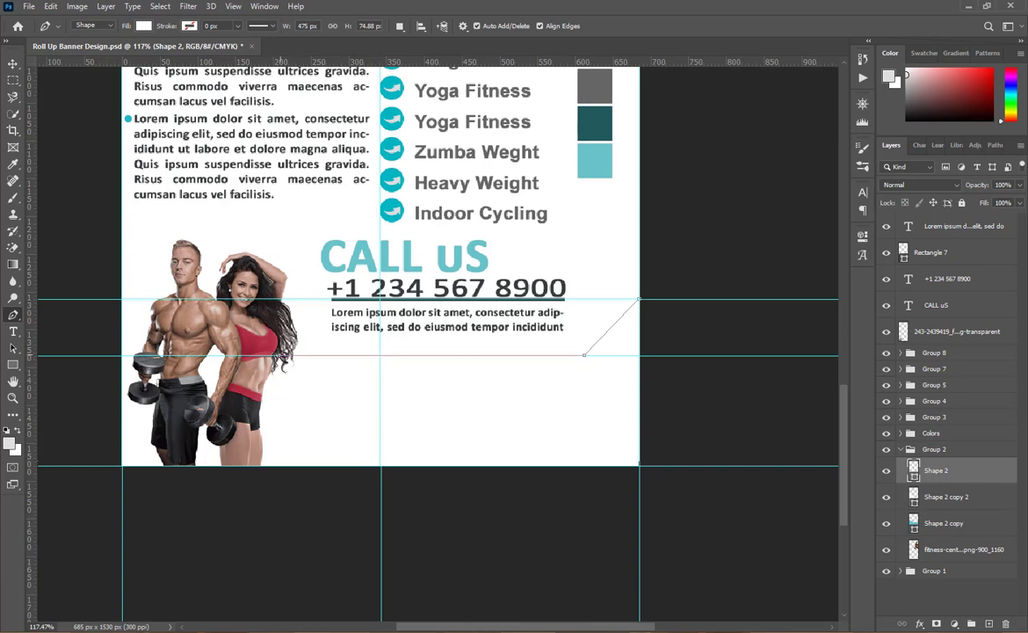
{"action": "left_click", "coordinate": [638, 467]}
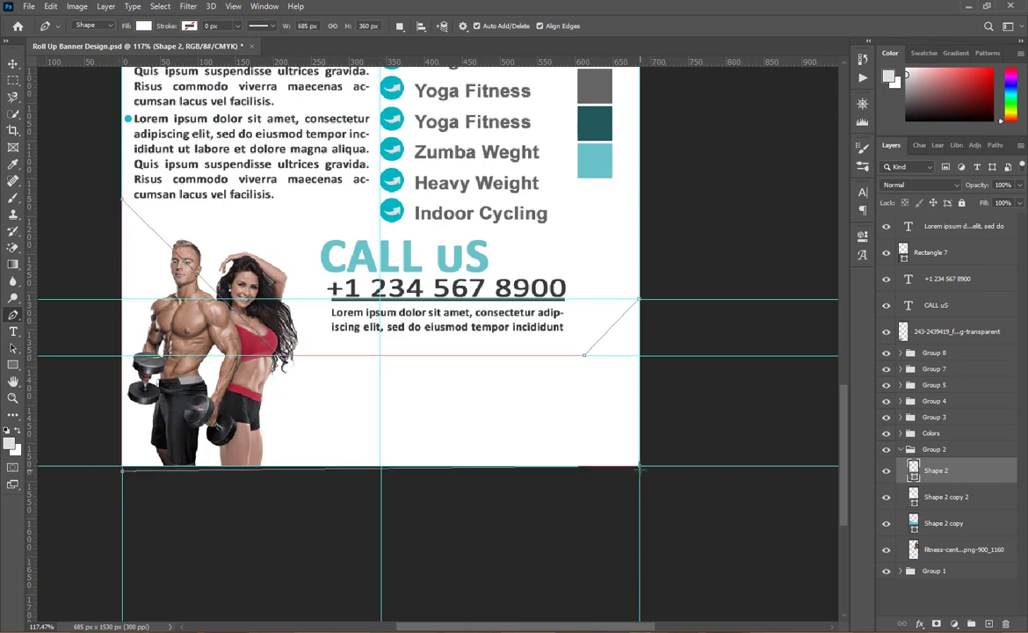
{"action": "left_click", "coordinate": [143, 26]}
{"action": "left_click", "coordinate": [62, 93]}
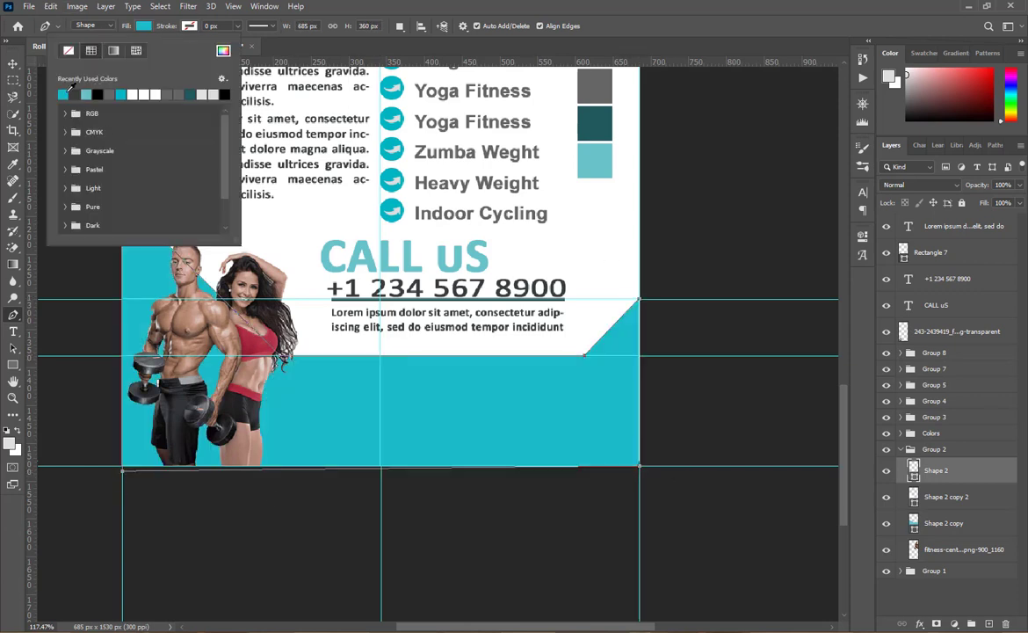
{"action": "left_click", "coordinate": [75, 93]}
{"action": "left_click", "coordinate": [89, 93]}
{"action": "left_click", "coordinate": [423, 303]}
{"action": "key", "text": "v"}
{"action": "left_click", "coordinate": [549, 436]}
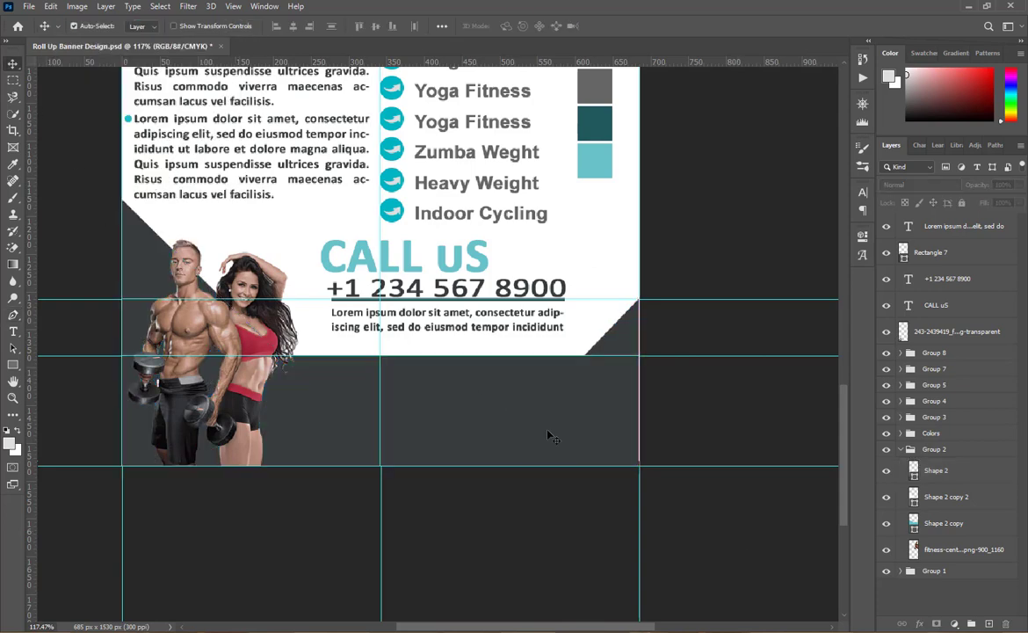
- Duplicate the dark bottom shape slightly higher, fill the copy with the light teal swatch colour, and place it behind the original
{"action": "left_click_drag", "start_coordinate": [509, 410], "coordinate": [509, 404]}
{"action": "double_click", "coordinate": [913, 473]}
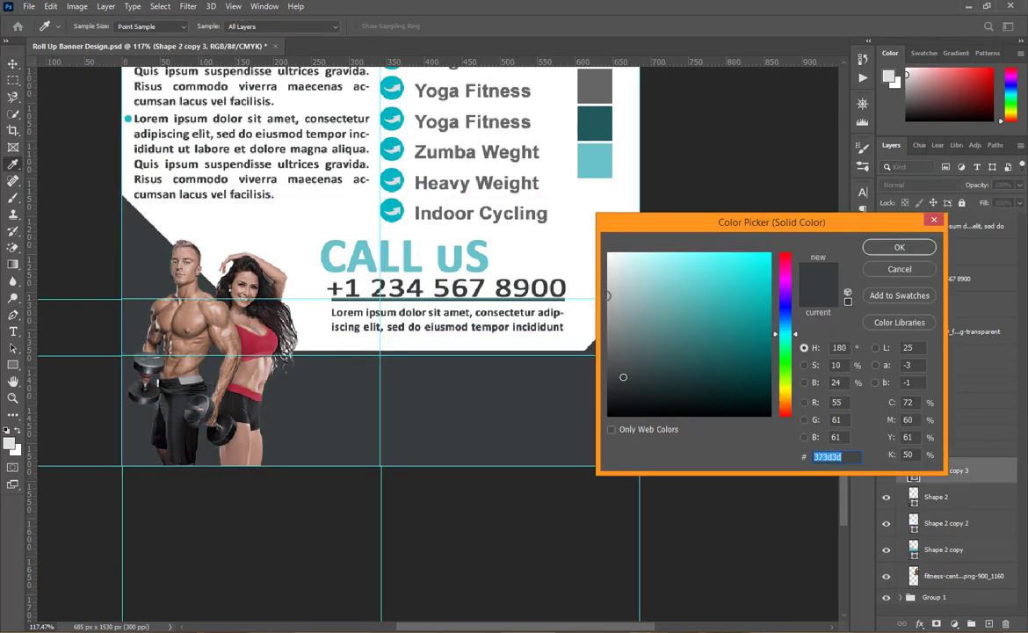
{"action": "left_click", "coordinate": [598, 125]}
{"action": "left_click", "coordinate": [596, 160]}
{"action": "left_click", "coordinate": [897, 248]}
{"action": "left_click_drag", "start_coordinate": [948, 473], "coordinate": [943, 505]}
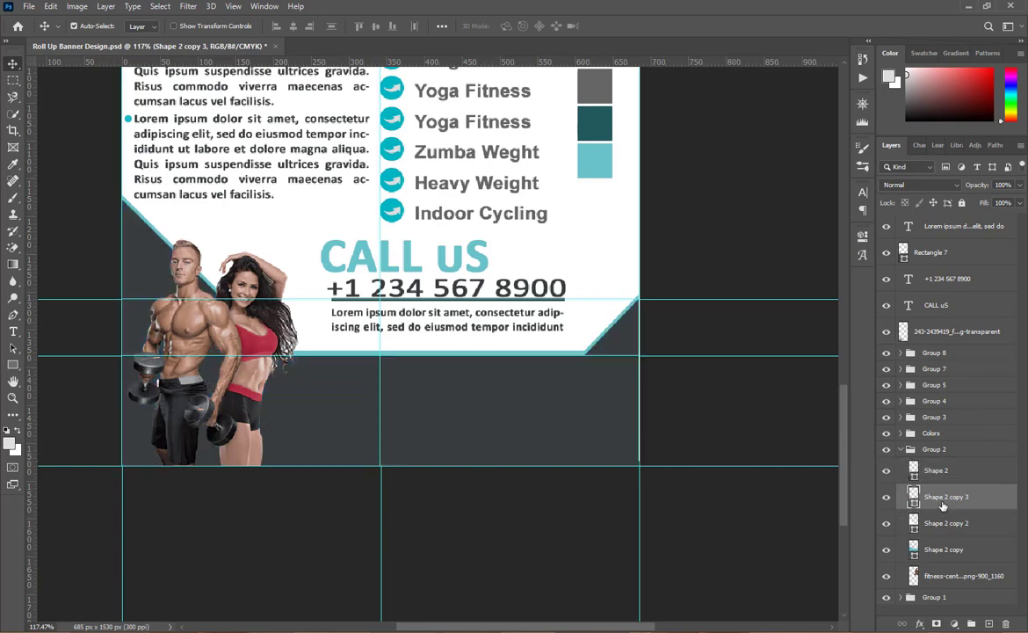
- Nudge the teal copy upward so it forms a thicker border above the dark shape, and collapse Group 2
{"action": "key", "text": "Up"}
{"action": "key", "text": "Up"}
{"action": "key", "text": "Up"}
{"action": "key", "text": "Up"}
{"action": "key", "text": "Up"}
{"action": "key", "text": "Up"}
{"action": "key", "text": "Up"}
{"action": "key", "text": "Up"}
{"action": "key", "text": "Up"}
{"action": "key", "text": "Up"}
{"action": "key", "text": "Up"}
{"action": "key", "text": "Up"}
{"action": "key", "text": "Up"}
{"action": "key", "text": "Up"}
{"action": "key", "text": "Up"}
{"action": "key", "text": "Up"}
{"action": "key", "text": "Up"}
{"action": "key", "text": "Down"}
{"action": "key", "text": "Down"}
{"action": "key", "text": "Down"}
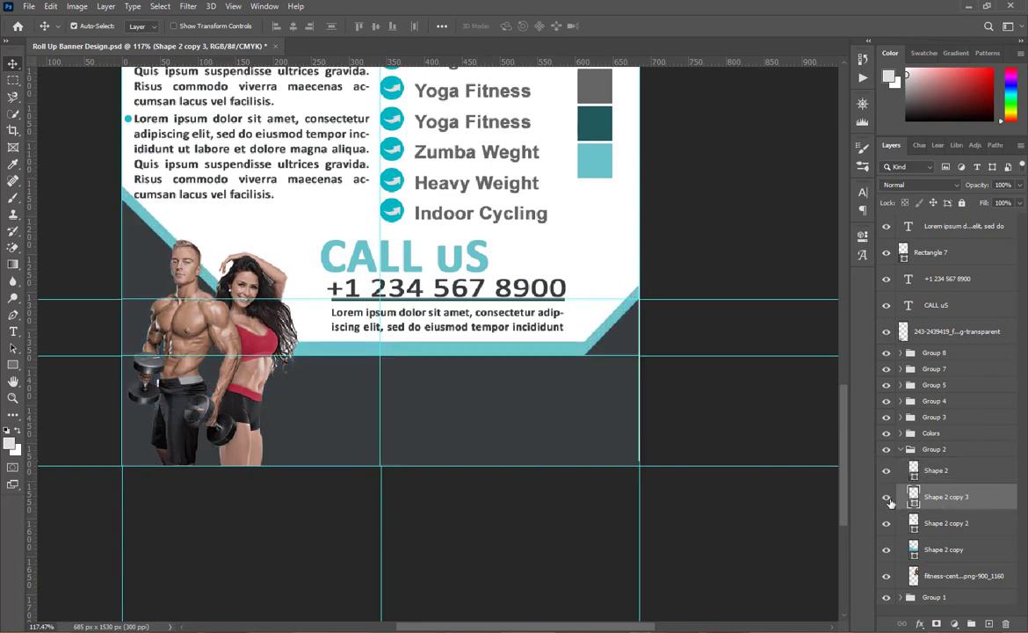
{"action": "left_click", "coordinate": [900, 450]}
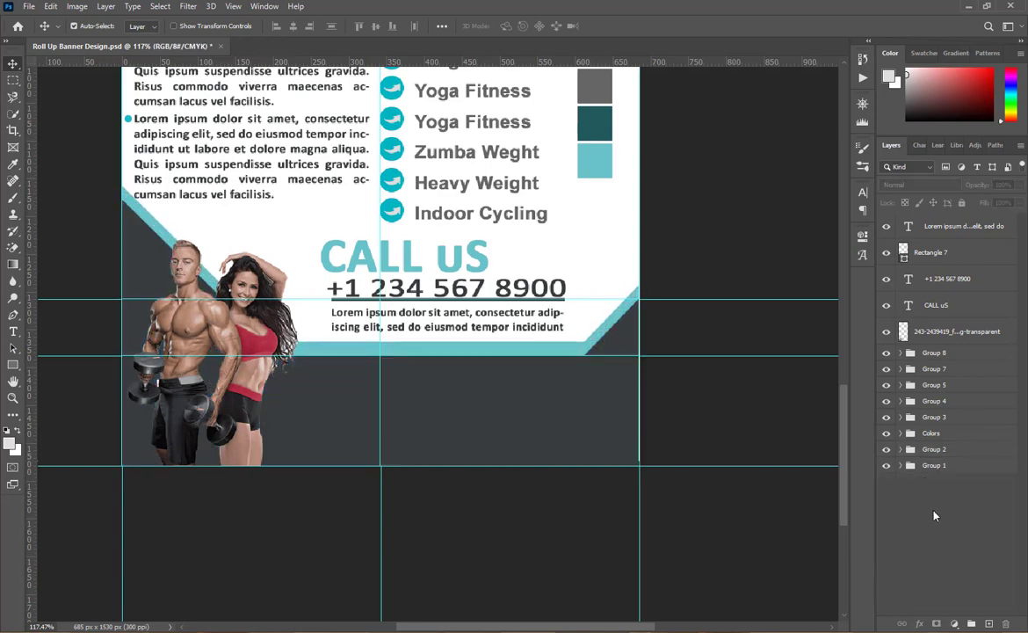
- Add a drop shadow effect to the couple photo layer and set the shadow colour to black
{"action": "scroll", "coordinate": [446, 373], "scroll_direction": "up", "scroll_amount": 1}
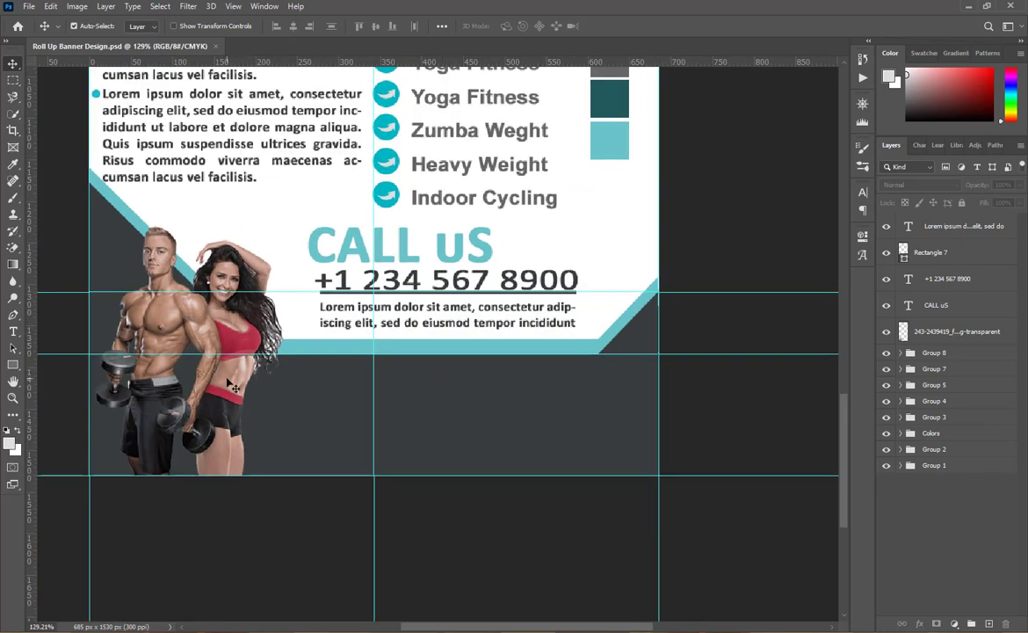
{"action": "left_click", "coordinate": [955, 331]}
{"action": "right_click", "coordinate": [956, 331]}
{"action": "left_click", "coordinate": [905, 105]}
{"action": "left_click", "coordinate": [460, 476]}
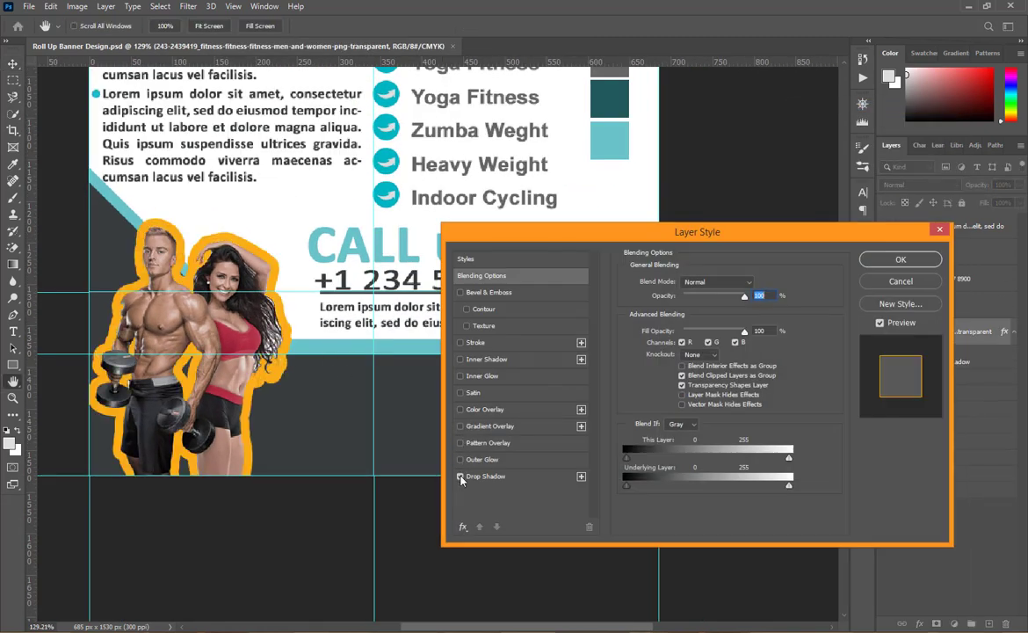
{"action": "left_click", "coordinate": [480, 477]}
{"action": "left_click", "coordinate": [756, 283]}
{"action": "left_click", "coordinate": [613, 414]}
{"action": "left_click", "coordinate": [893, 250]}
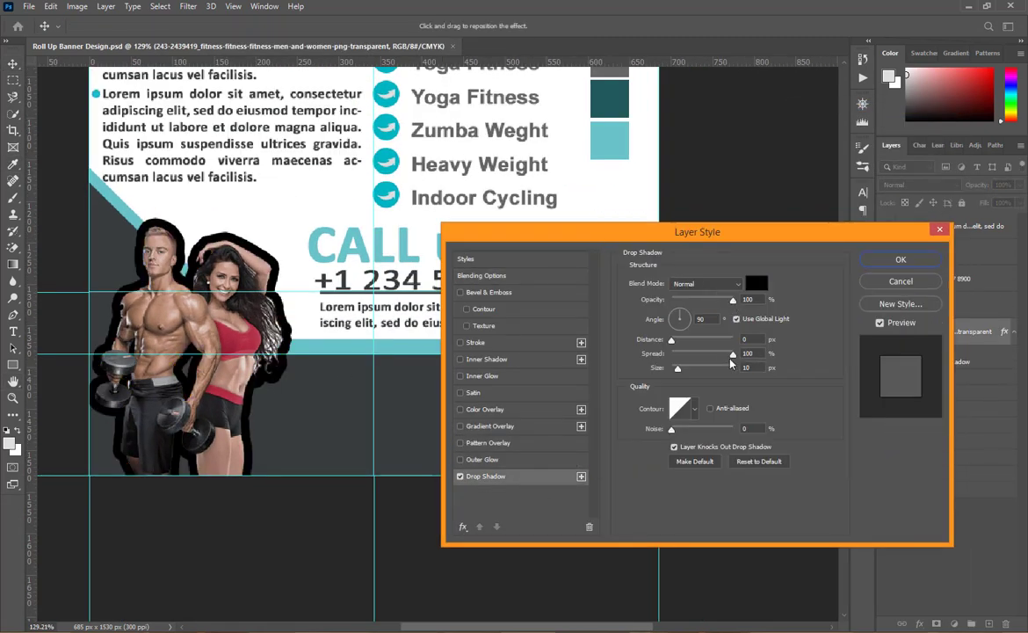
- Soften the couple photo's drop shadow by adjusting its size, spread and distance, and apply the layer style
{"action": "left_click_drag", "start_coordinate": [678, 369], "coordinate": [669, 369]}
{"action": "left_click_drag", "start_coordinate": [701, 355], "coordinate": [693, 355]}
{"action": "mouse_move", "coordinate": [684, 341]}
{"action": "left_mouse_down"}
{"action": "mouse_move", "coordinate": [667, 342]}
{"action": "mouse_move", "coordinate": [676, 370]}
{"action": "mouse_move", "coordinate": [686, 358]}
{"action": "left_mouse_up"}
{"action": "key", "text": "Return"}
- Save the banner file and group the call-us text layers, underline and couple photo together
{"action": "left_click", "coordinate": [934, 552]}
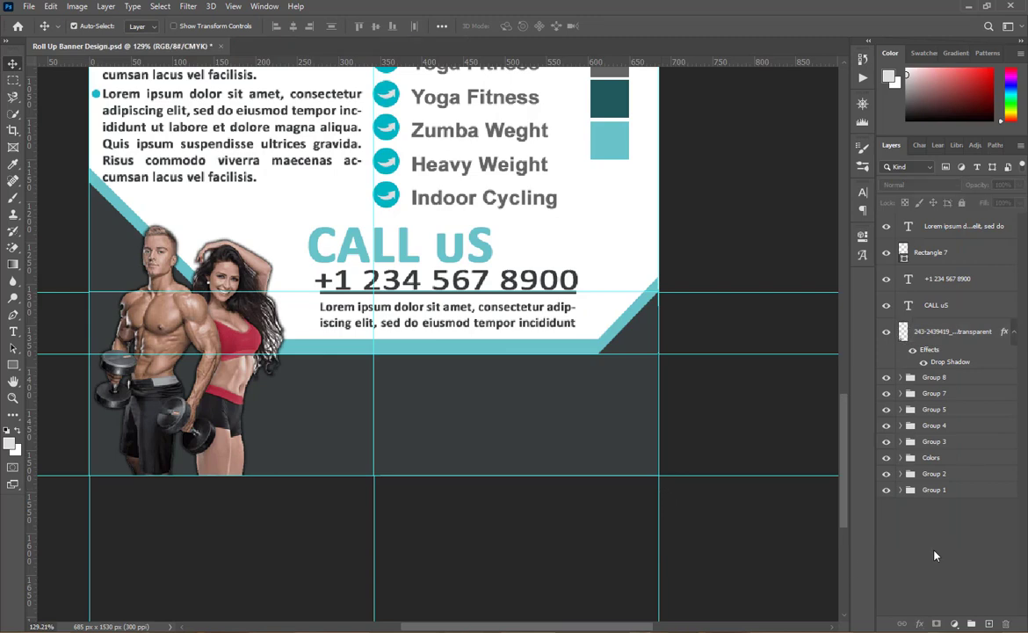
{"action": "key", "text": "ctrl+s"}
{"action": "key", "text": "ctrl+g"}
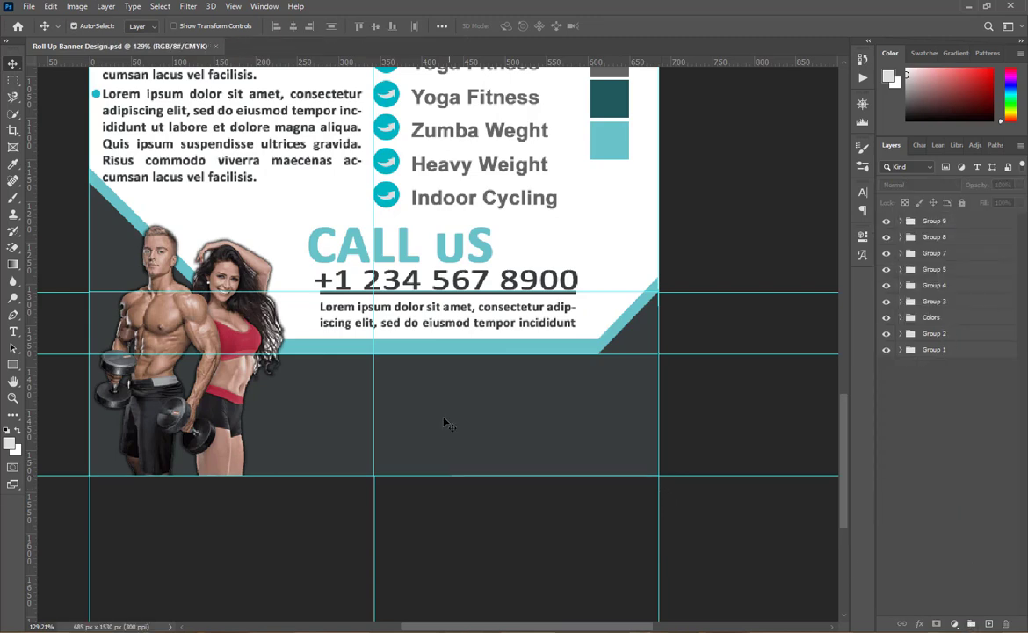
- Add white Calibri Bold 4 pt text reading "CONTACT US" on the dark footer shape beside the couple
{"action": "left_click", "coordinate": [13, 332]}
{"action": "left_click", "coordinate": [306, 400]}
{"action": "left_click", "coordinate": [513, 26]}
{"action": "left_click", "coordinate": [562, 179]}
{"action": "key", "text": "Return"}
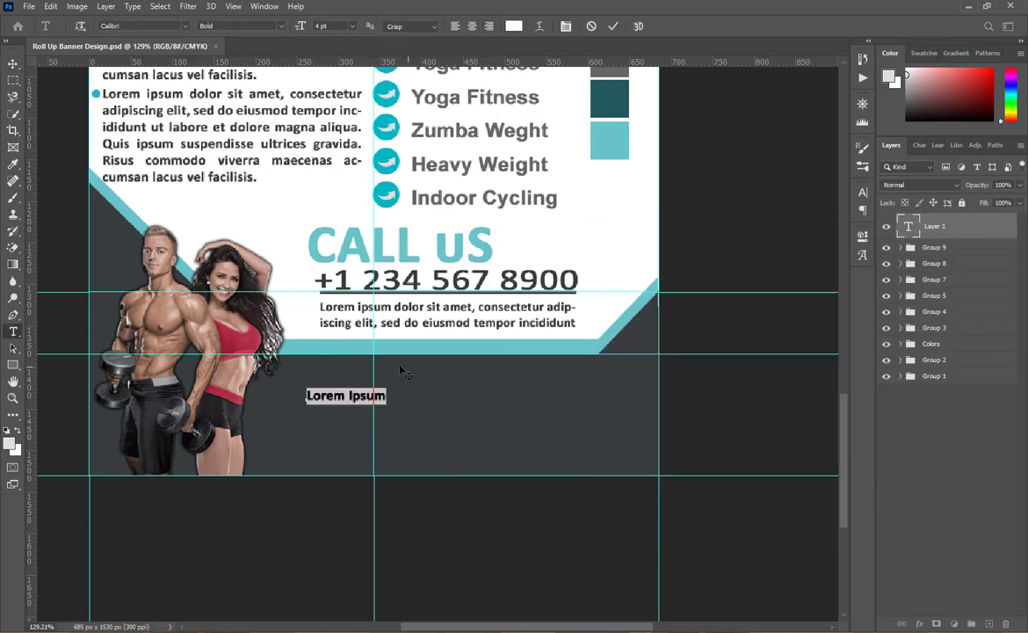
{"action": "type", "text": ".CON"}
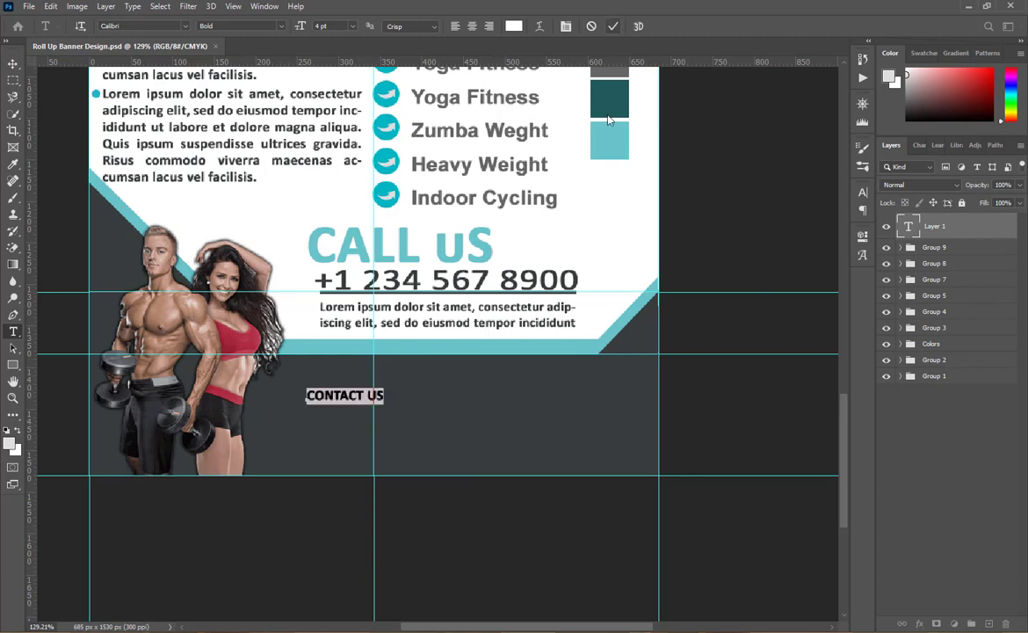
{"action": "left_click", "coordinate": [613, 28]}
- Enlarge the "CONTACT US" heading to about 8.99 pt and position it just below the teal border
{"action": "key", "text": "ctrl+t"}
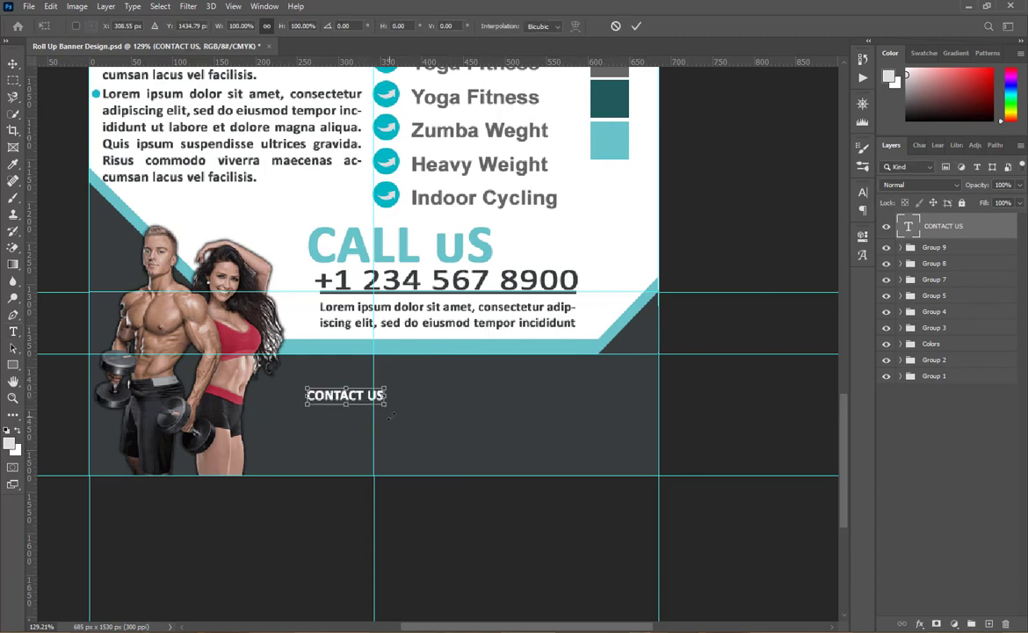
{"action": "left_click_drag", "start_coordinate": [383, 406], "coordinate": [430, 432]}
{"action": "left_click_drag", "start_coordinate": [354, 405], "coordinate": [364, 396]}
{"action": "left_click", "coordinate": [637, 28]}
- Change the "CONTACT US" heading's font to Square721 Cn BT Bold
{"action": "double_click", "coordinate": [908, 226]}
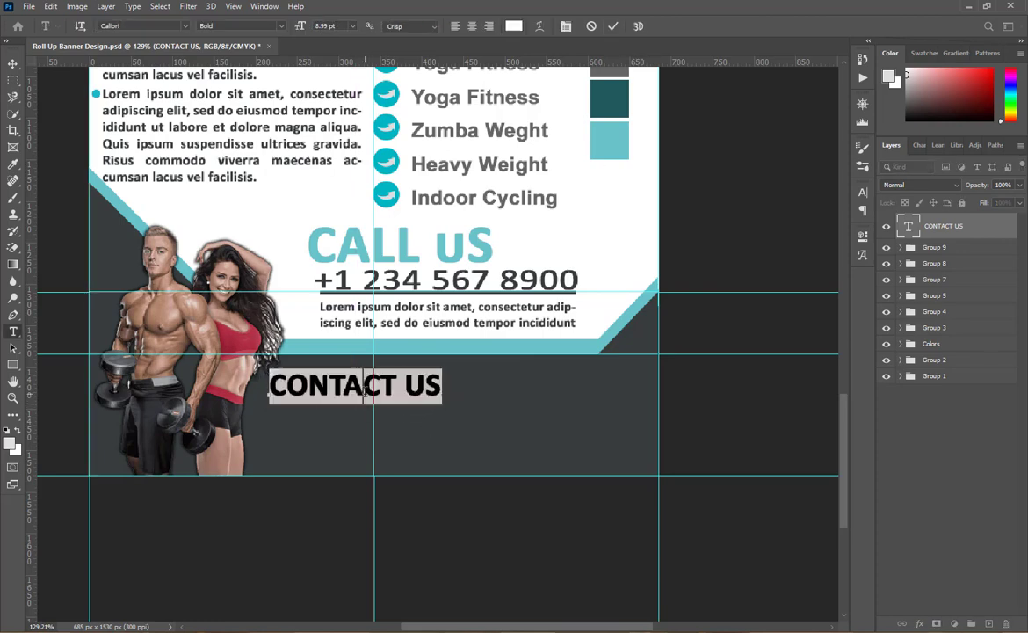
{"action": "left_click", "coordinate": [862, 192]}
{"action": "left_click", "coordinate": [785, 211]}
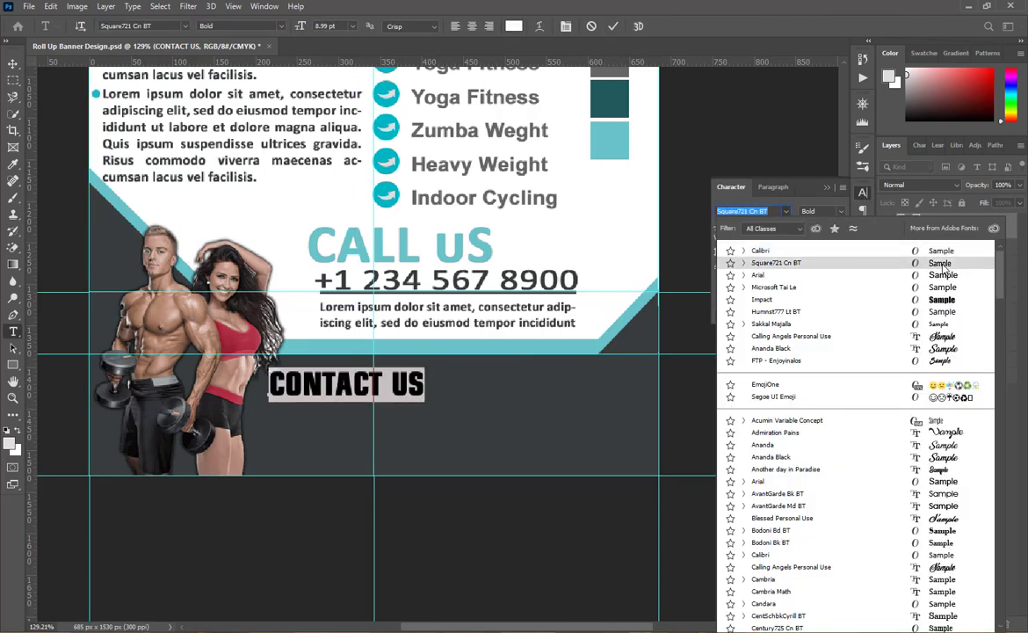
{"action": "left_click", "coordinate": [943, 263]}
{"action": "left_click", "coordinate": [425, 407]}
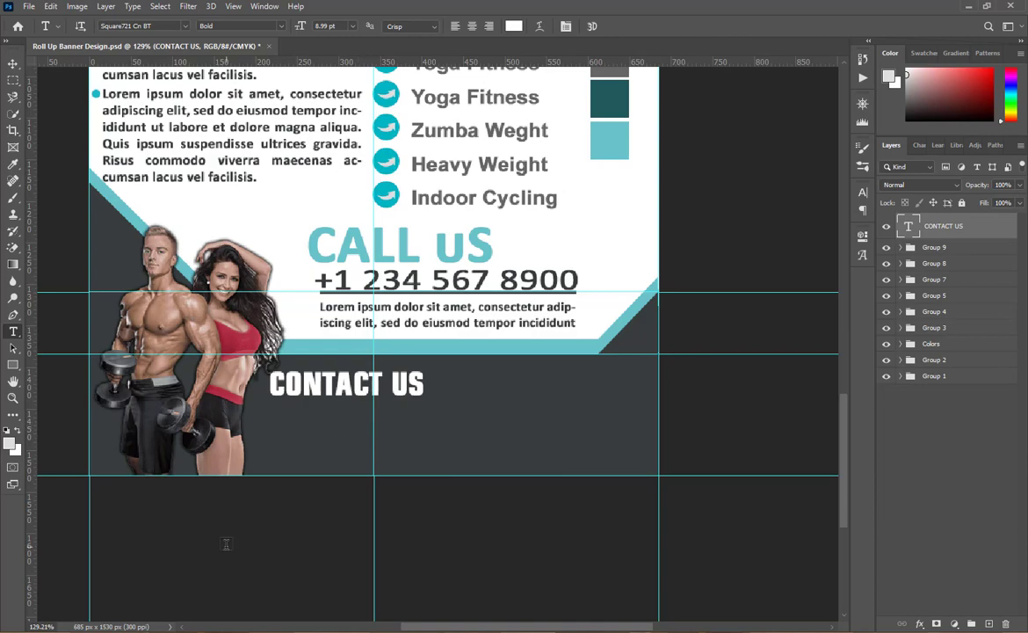
{"action": "left_click", "coordinate": [12, 64]}
- Place the placeholder-3 location pin image from the Social Media Icons PNG folder, scaled down below the "CONTACT US" heading
{"action": "left_click", "coordinate": [268, 622]}
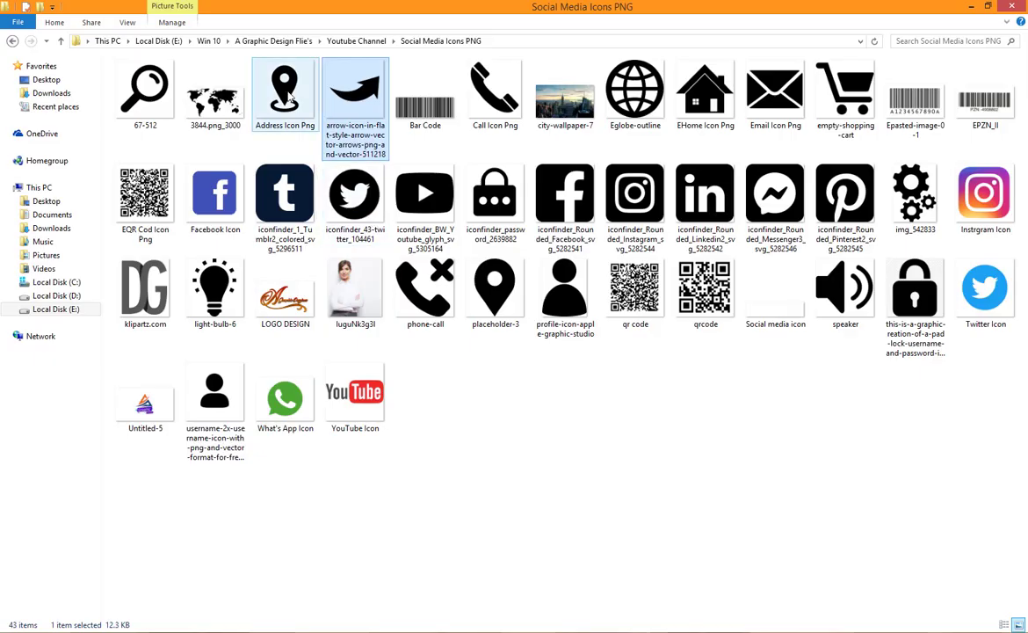
{"action": "left_click_drag", "start_coordinate": [510, 305], "coordinate": [275, 443]}
{"action": "left_click_drag", "start_coordinate": [450, 343], "coordinate": [283, 440]}
{"action": "left_click", "coordinate": [615, 26]}
{"action": "scroll", "coordinate": [255, 474], "scroll_direction": "up", "scroll_amount": 3}
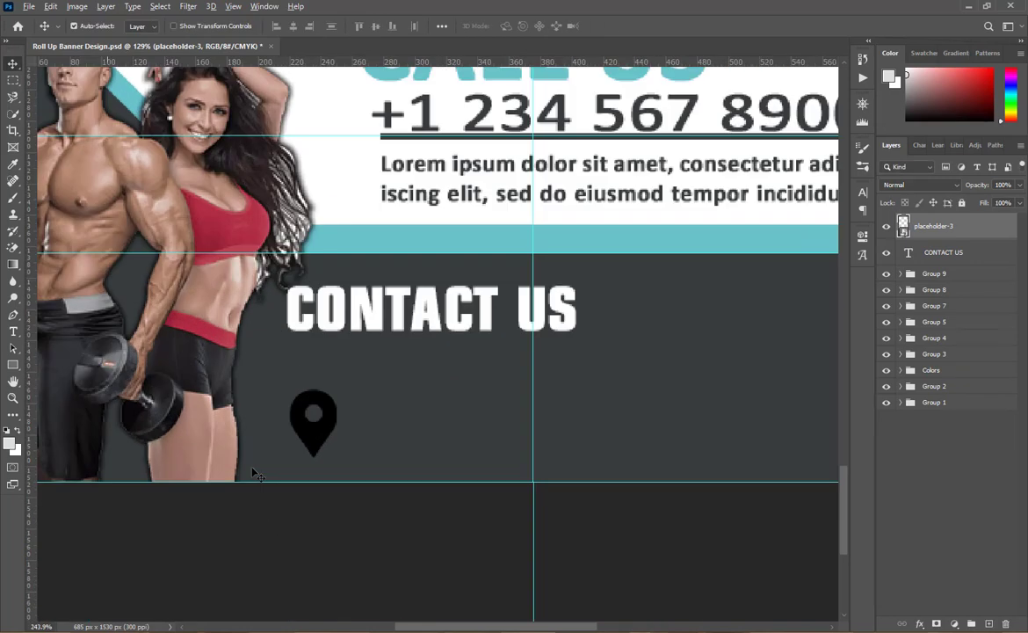
- Draw a 47 px light grey circle around the location pin and put its layer behind the pin
{"action": "scroll", "coordinate": [255, 475], "scroll_direction": "up", "scroll_amount": 2}
{"action": "key", "text": "shift+u"}
{"action": "left_click_drag", "start_coordinate": [370, 446], "coordinate": [392, 485]}
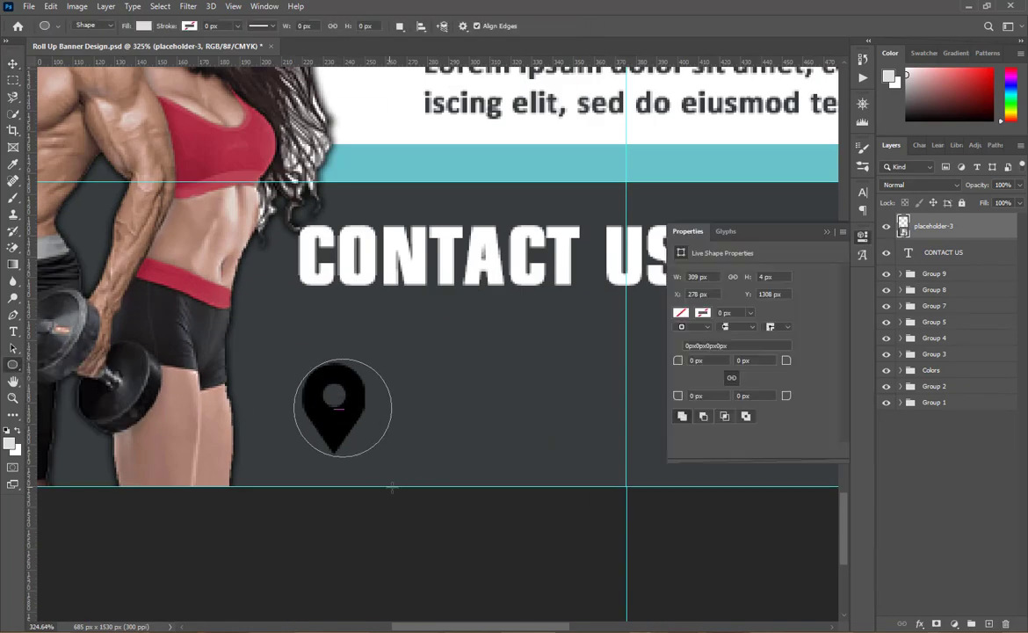
{"action": "left_click_drag", "start_coordinate": [926, 252], "coordinate": [928, 215]}
{"action": "left_click", "coordinate": [931, 262], "text": "shift"}
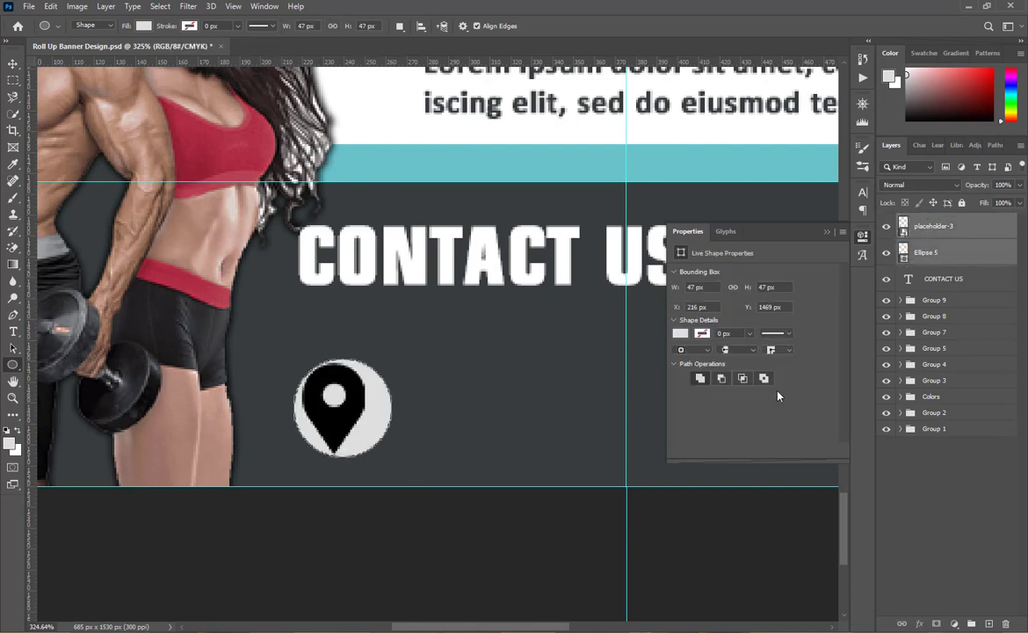
- Centre the location pin on its circle and scale the pin down slightly to fit inside
{"action": "key", "text": "v"}
{"action": "left_click", "coordinate": [328, 29]}
{"action": "left_click", "coordinate": [940, 522]}
{"action": "left_click", "coordinate": [346, 421]}
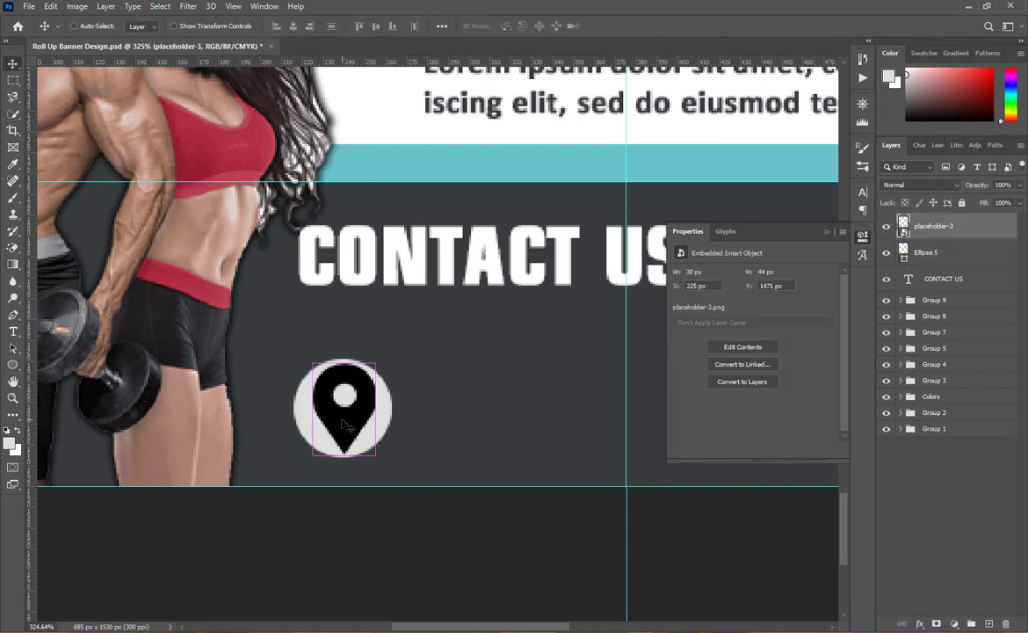
{"action": "key", "text": "ctrl+t"}
{"action": "left_click_drag", "start_coordinate": [389, 453], "coordinate": [384, 449]}
{"action": "left_click", "coordinate": [614, 27]}
{"action": "left_click", "coordinate": [909, 473]}
{"action": "left_click", "coordinate": [908, 472]}
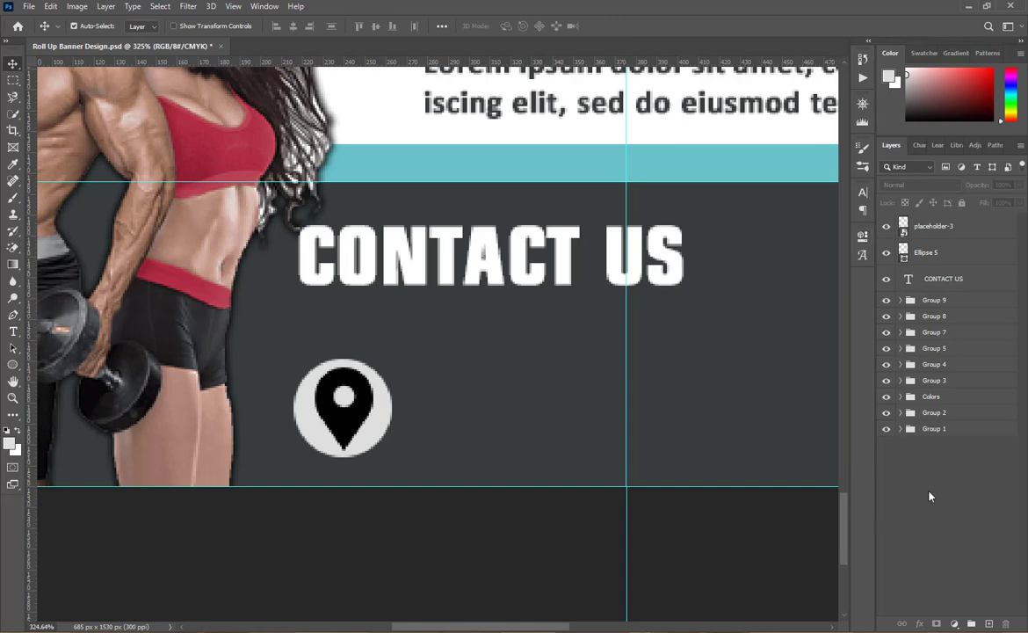
- Duplicate the light circle to the right in the footer and place the Eglobe-outline icon scaled down inside the copy
{"action": "left_click", "coordinate": [380, 440]}
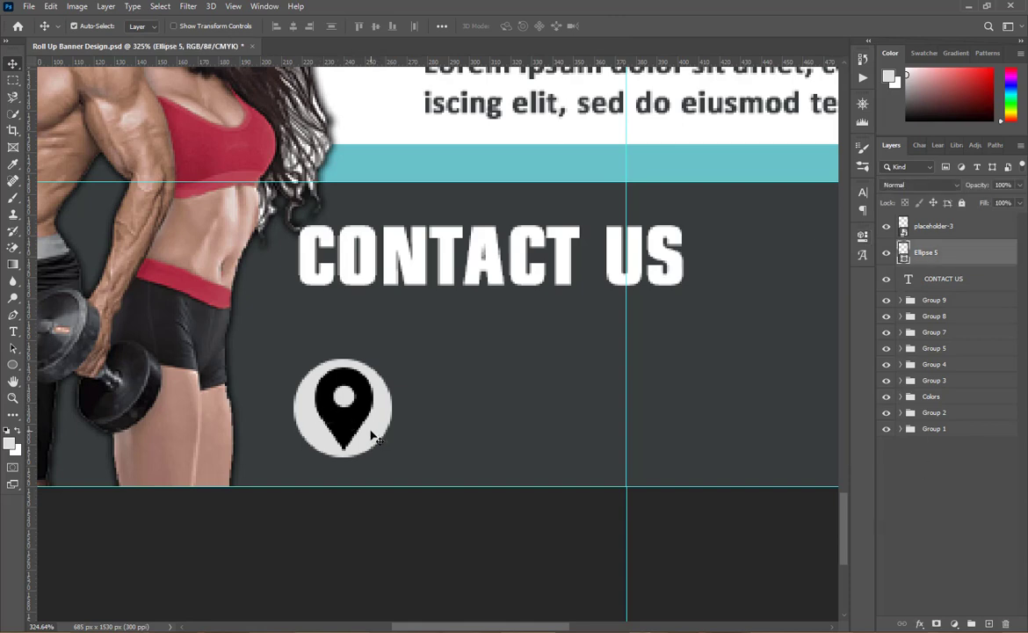
{"action": "left_click_drag", "start_coordinate": [372, 436], "coordinate": [798, 430]}
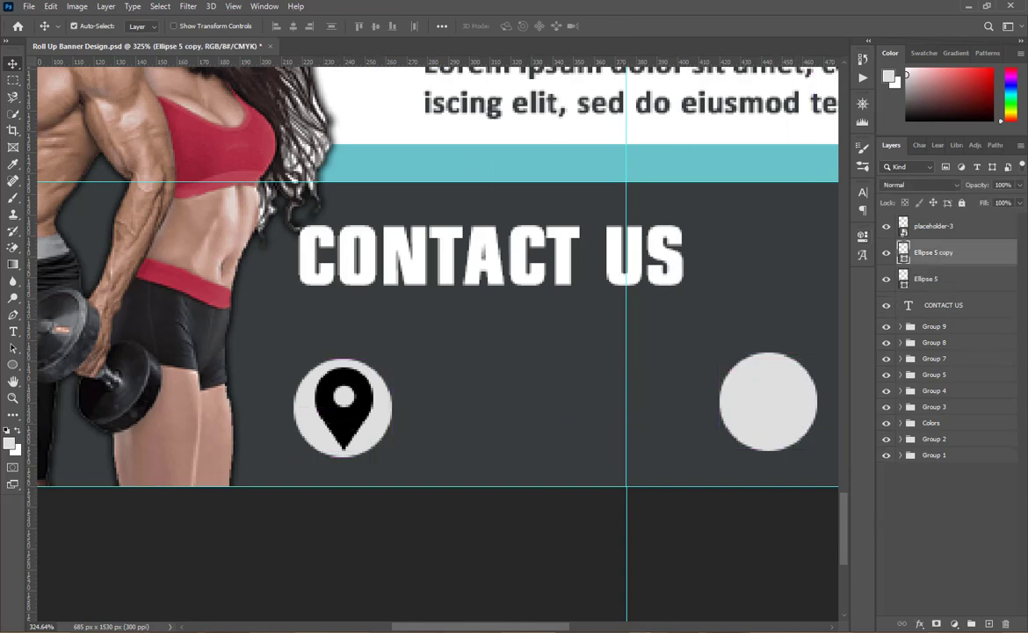
{"action": "key", "text": "alt+Tab"}
{"action": "left_click_drag", "start_coordinate": [641, 97], "coordinate": [771, 421]}
{"action": "left_click_drag", "start_coordinate": [612, 451], "coordinate": [775, 408]}
{"action": "left_click_drag", "start_coordinate": [746, 425], "coordinate": [725, 449]}
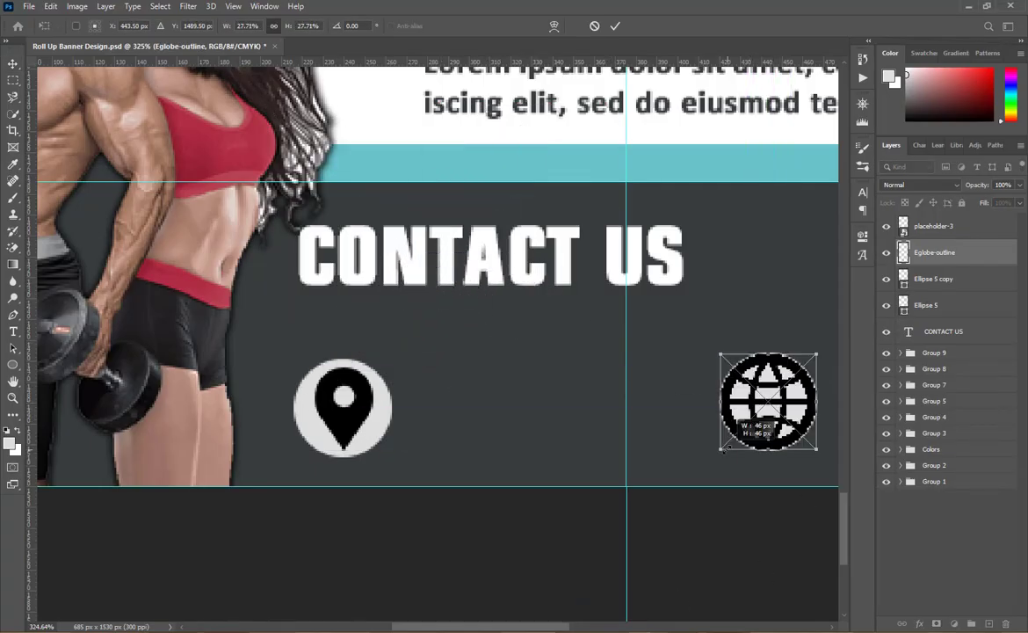
{"action": "key", "text": "Return"}
- Reorder the icon layers so the globe and its circle sit above the location pin, with the globe on top
{"action": "left_click", "coordinate": [934, 226], "text": "shift"}
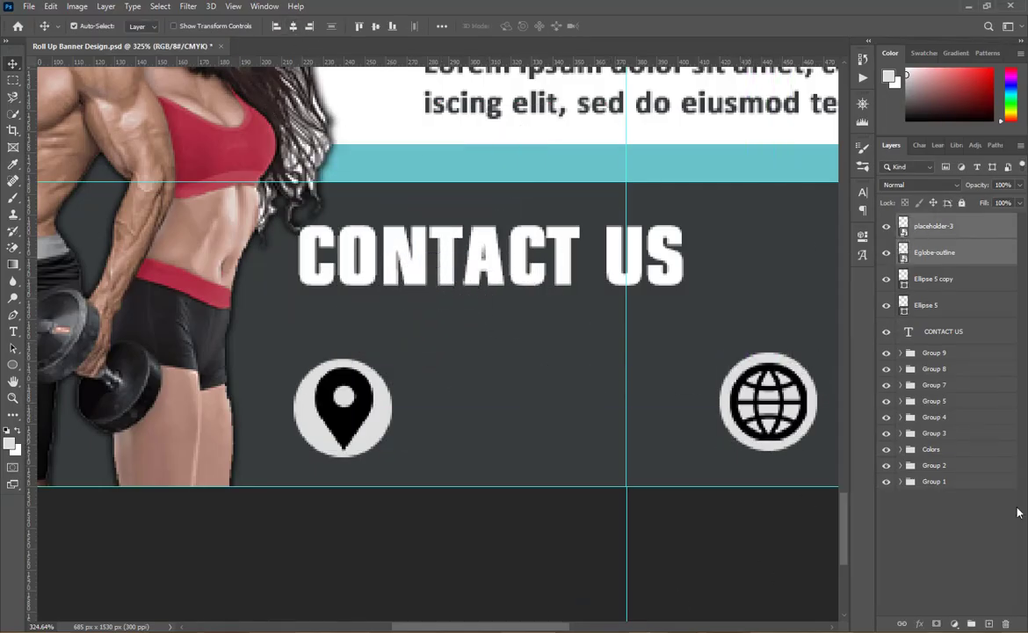
{"action": "left_click_drag", "start_coordinate": [933, 279], "coordinate": [931, 218]}
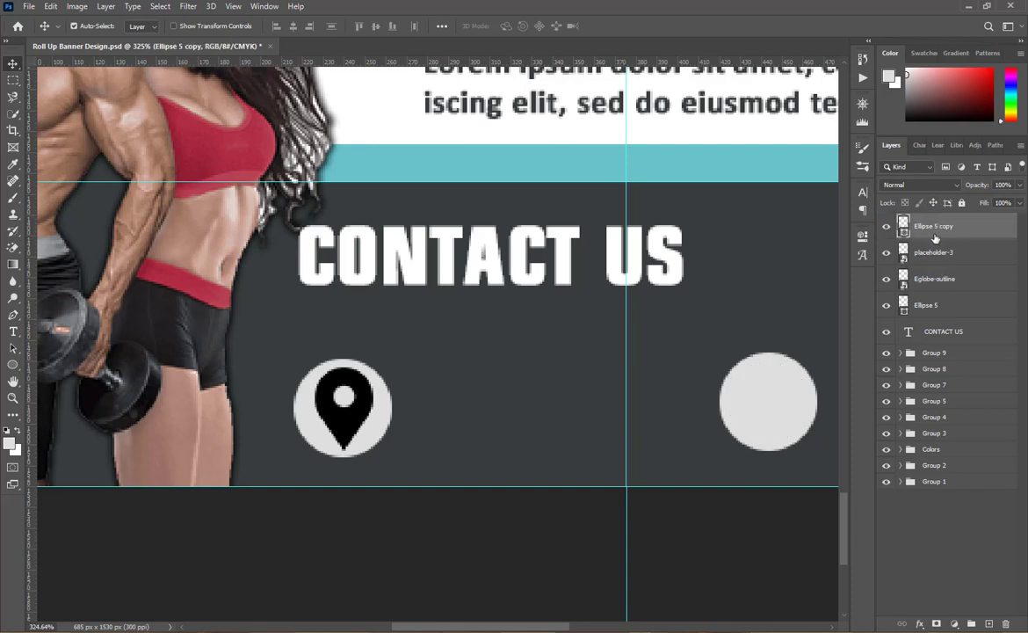
{"action": "left_click", "coordinate": [886, 253]}
{"action": "left_click", "coordinate": [886, 253]}
{"action": "left_click", "coordinate": [886, 279]}
{"action": "left_click_drag", "start_coordinate": [929, 280], "coordinate": [934, 217]}
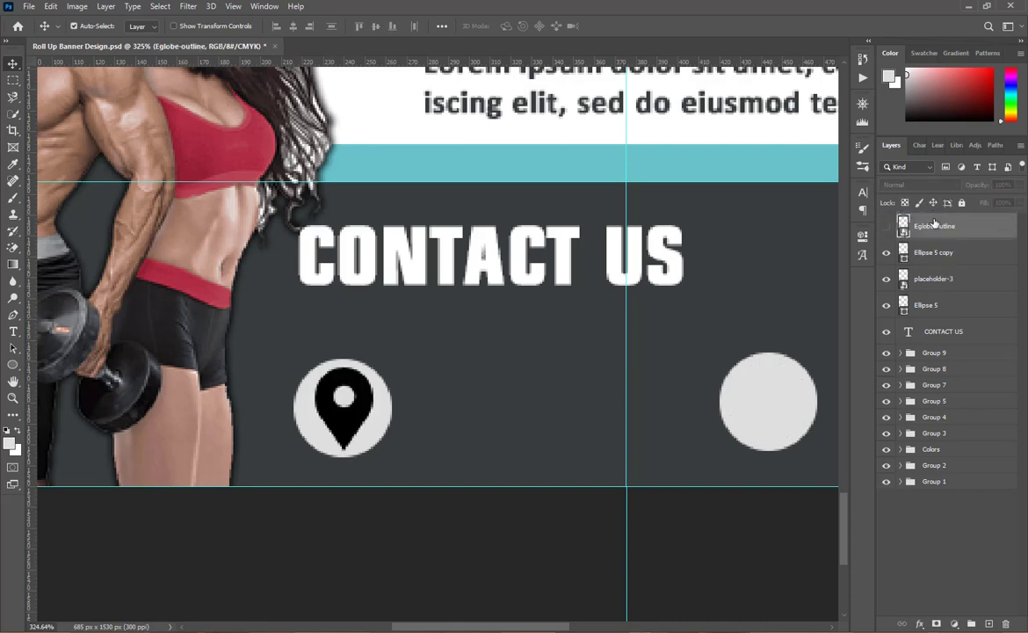
{"action": "left_click", "coordinate": [933, 252], "text": "shift"}
{"action": "left_click", "coordinate": [527, 384]}
- Add a white 4 pt text line beside the location pin containing the street address and country
{"action": "scroll", "coordinate": [527, 384], "scroll_direction": "down", "scroll_amount": 10}
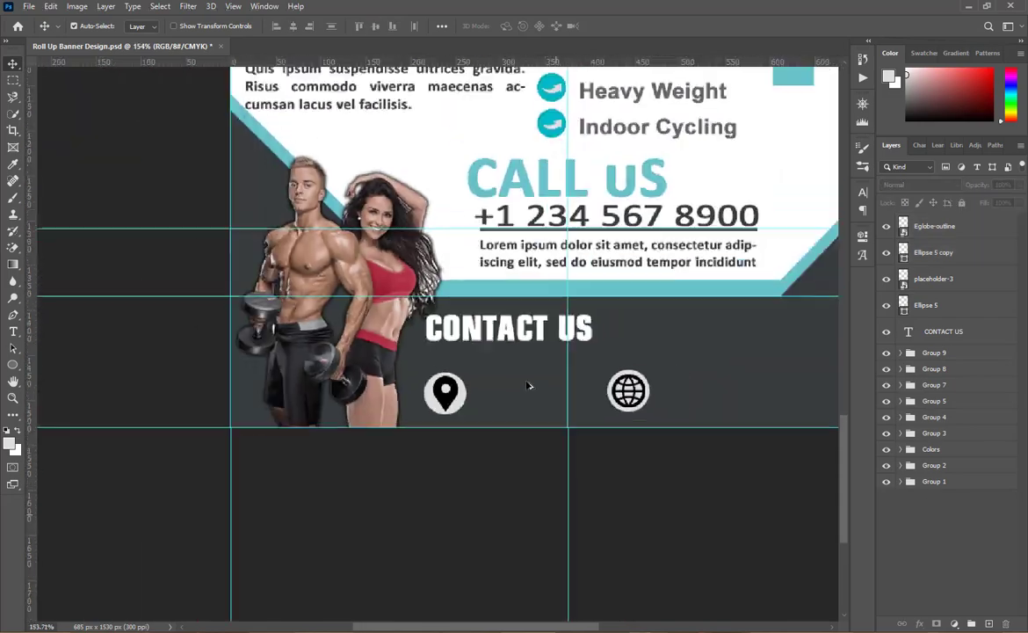
{"action": "scroll", "coordinate": [446, 582], "scroll_direction": "up", "scroll_amount": 6}
{"action": "scroll", "coordinate": [422, 572], "scroll_direction": "down", "scroll_amount": 2}
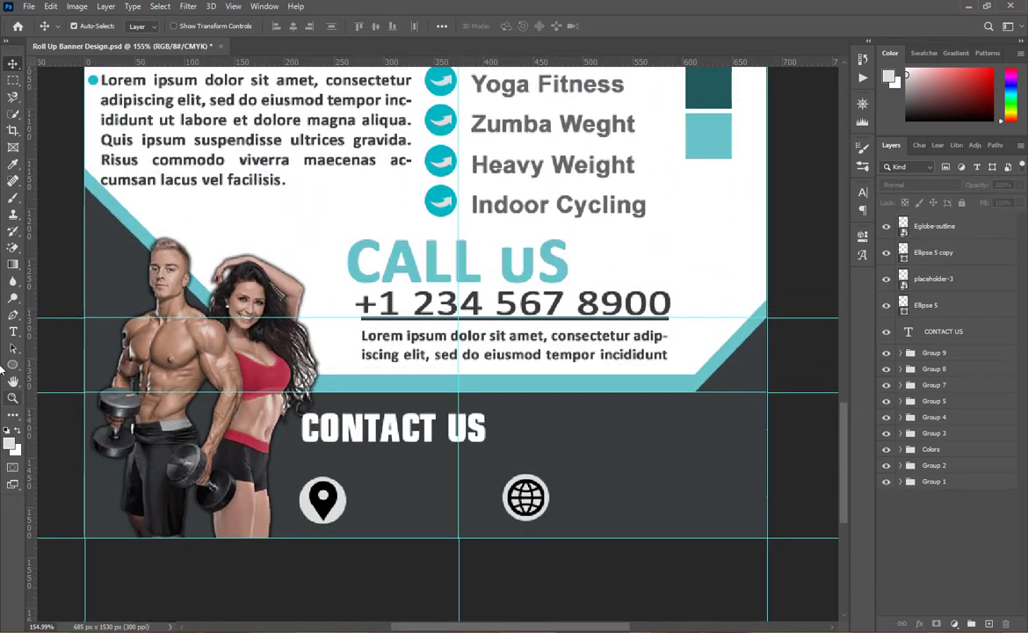
{"action": "key", "text": "t"}
{"action": "left_click", "coordinate": [363, 499]}
{"action": "key", "text": "alt+Tab"}
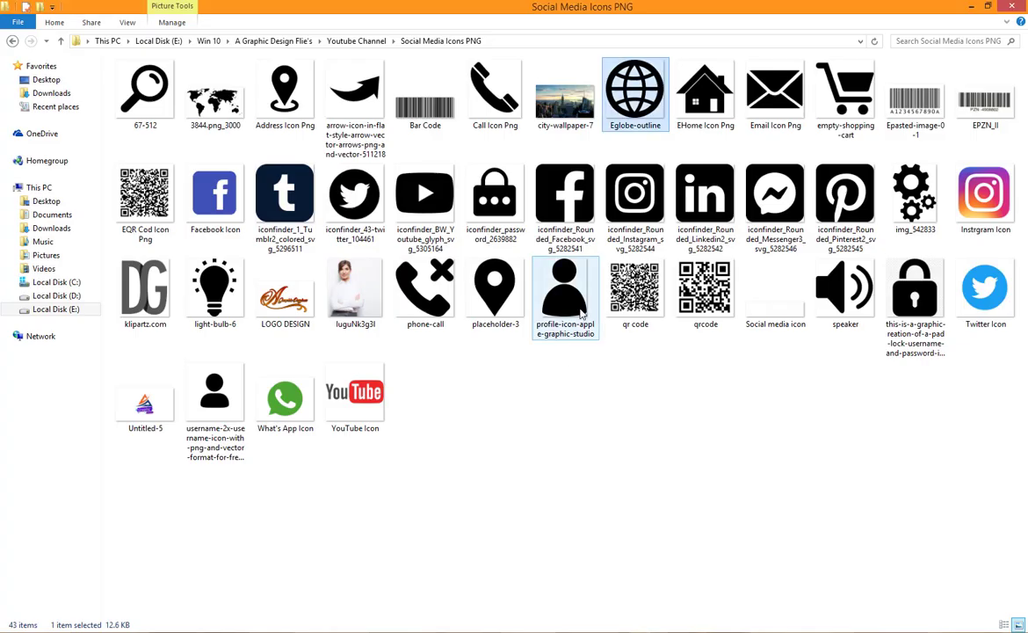
{"action": "left_click", "coordinate": [466, 475]}
{"action": "key", "text": "alt+Tab"}
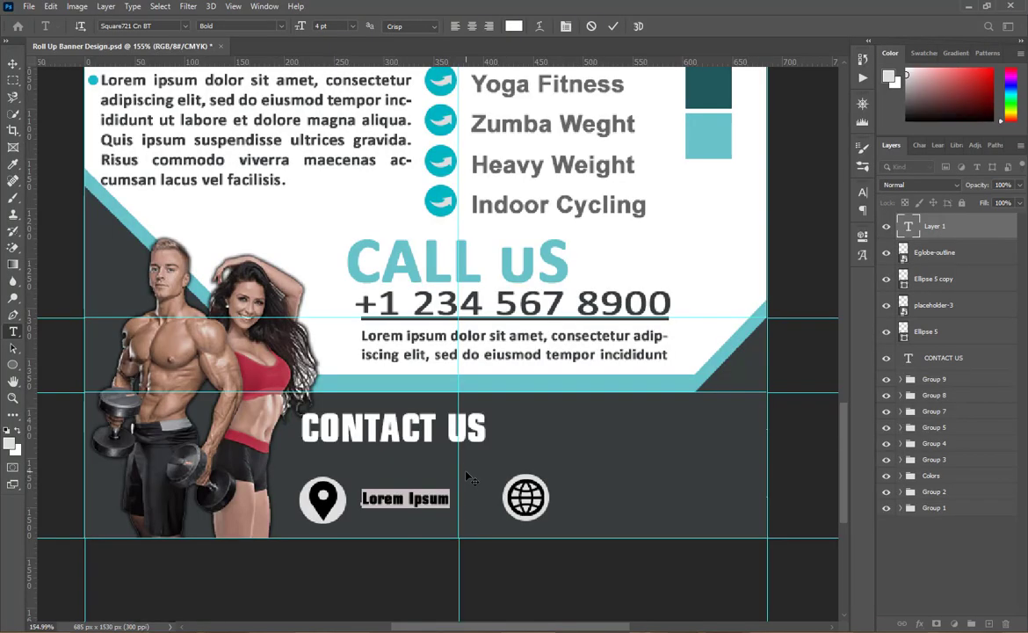
{"action": "type", "text": ".+123 y"}
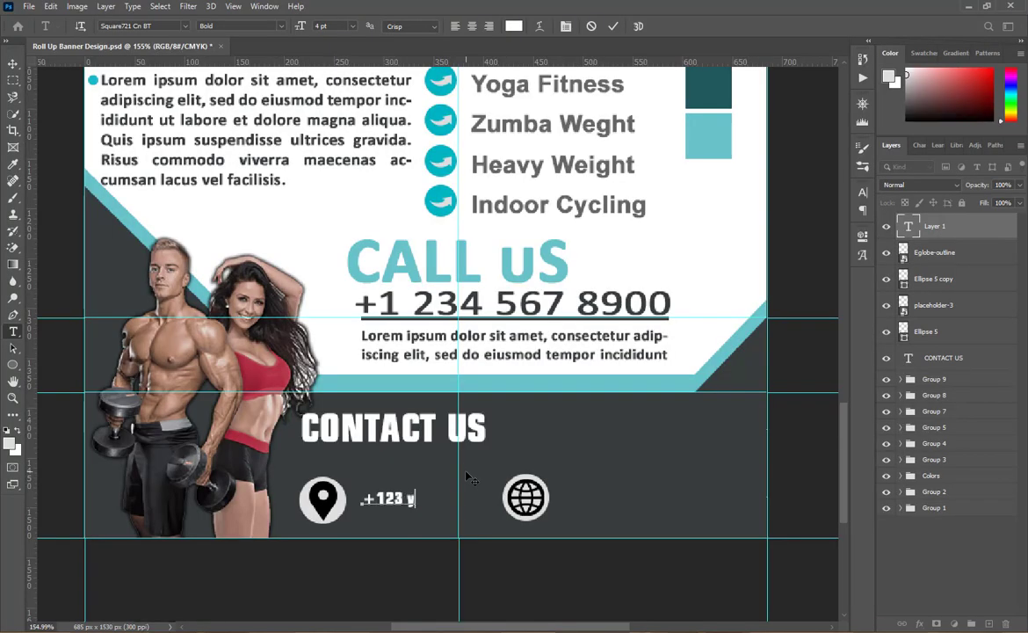
{"action": "type", "text": "R"}
{"action": "key", "text": "BackSpace"}
{"action": "key", "text": "BackSpace"}
{"action": "type", "text": "YRK"}
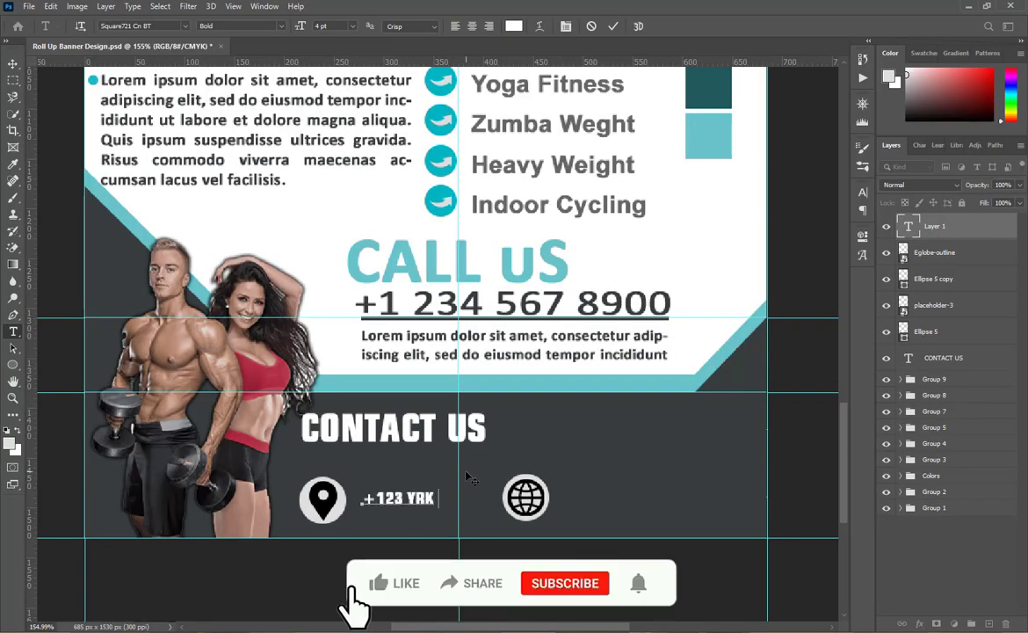
{"action": "type", "text": " STREES"}
{"action": "key", "text": "BackSpace"}
{"action": "key", "text": "BackSpace"}
{"action": "key", "text": "BackSpace"}
{"action": "type", "text": "ESS "}
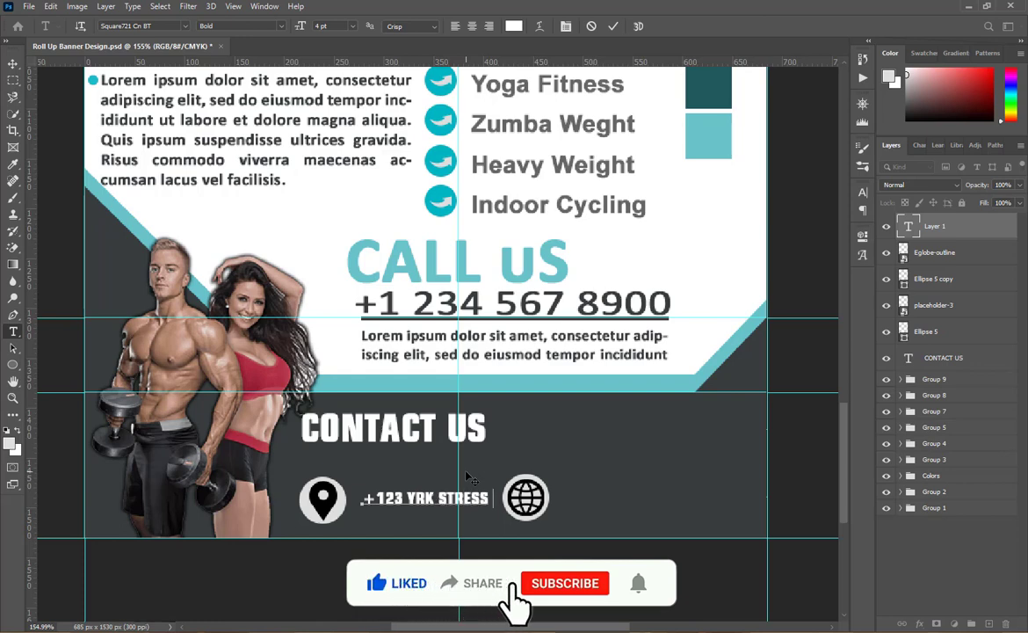
{"action": "type", "text": "."}
{"action": "key", "text": "BackSpace"}
{"action": "type", "text": "/"}
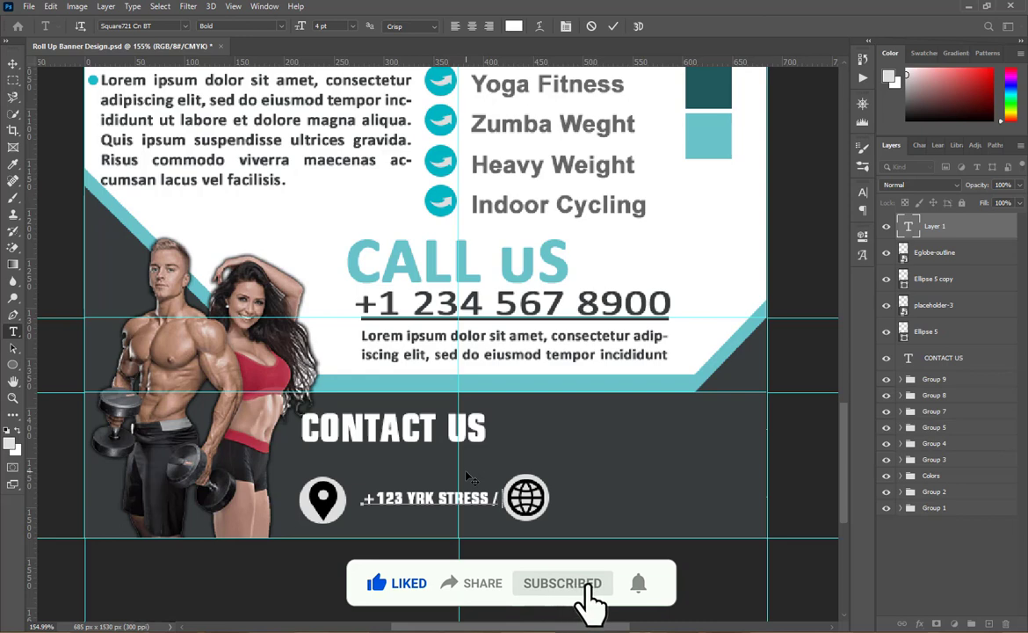
{"action": "type", "text": " UUSA"}
- Change the address line's font to Microsoft Tai Le Regular and commit the text
{"action": "key", "text": "ctrl+a"}
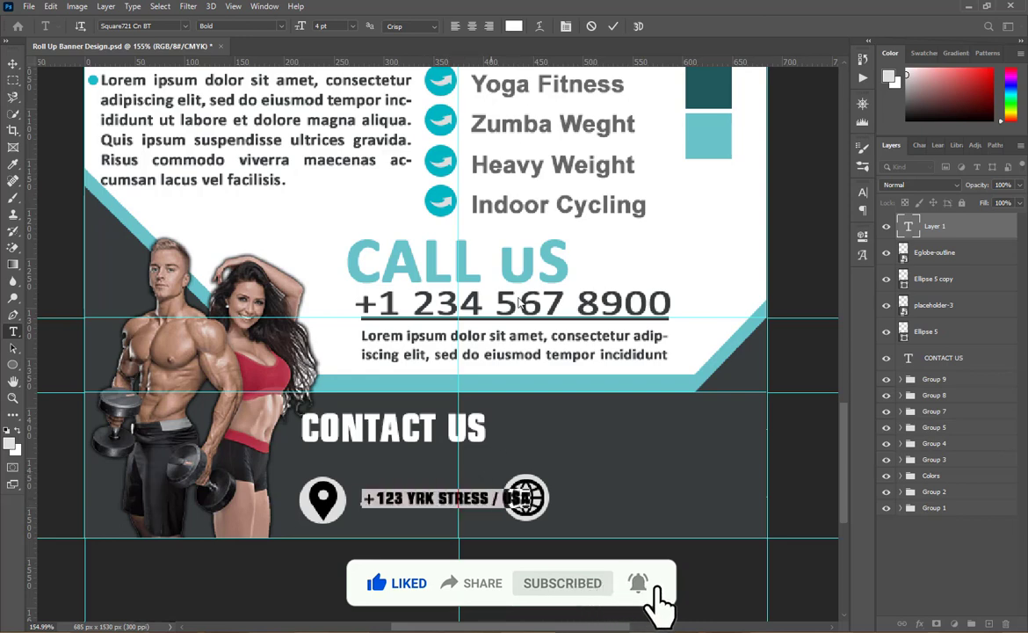
{"action": "left_click", "coordinate": [565, 25]}
{"action": "left_click", "coordinate": [786, 211]}
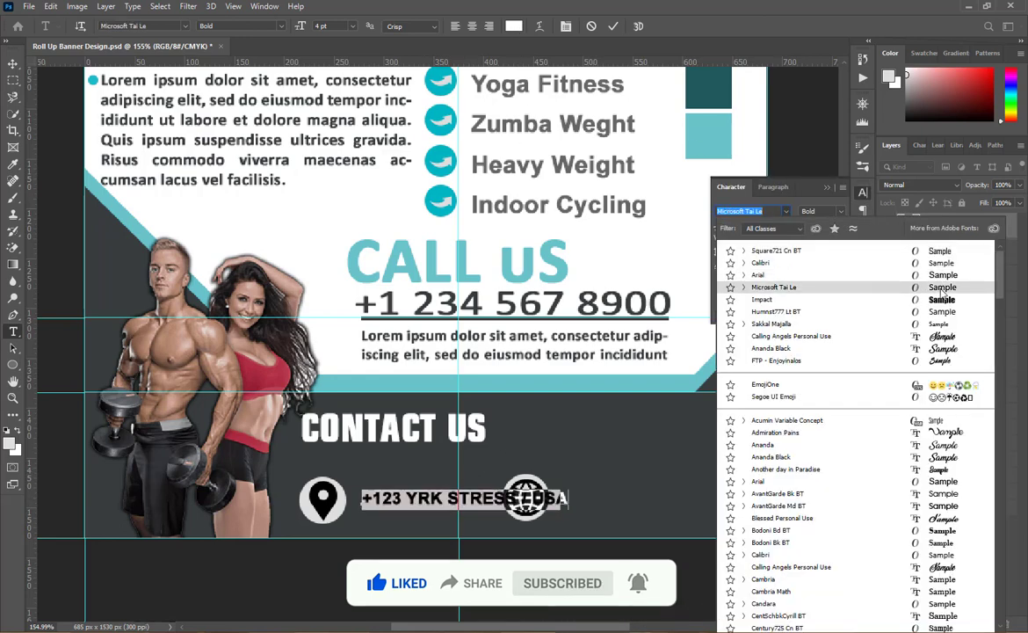
{"action": "left_click", "coordinate": [747, 257]}
{"action": "left_click", "coordinate": [613, 26]}
{"action": "key", "text": "v"}
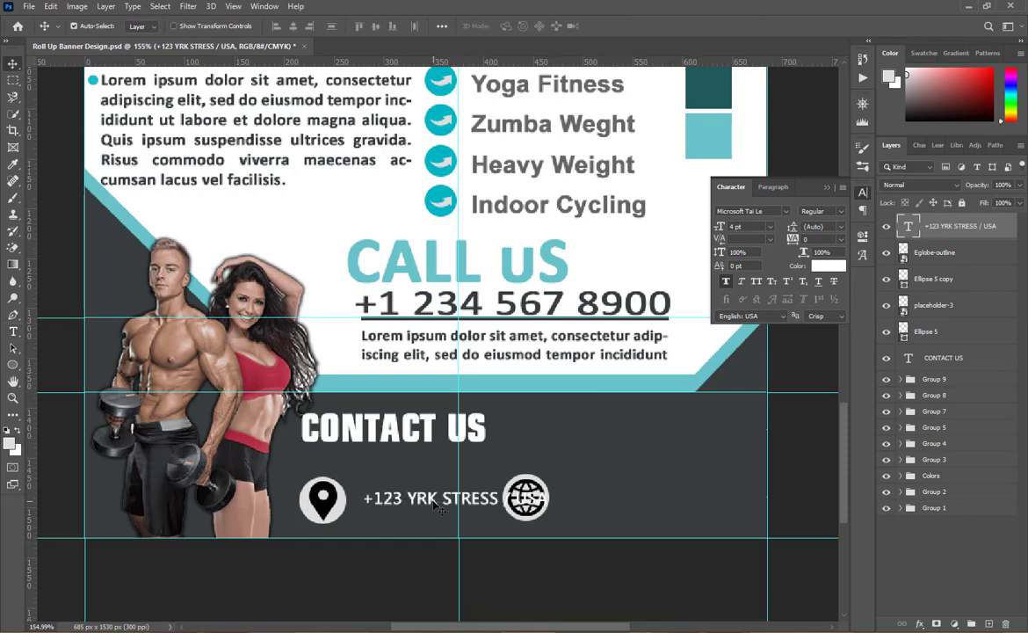
- Move the address text closer to the location pin and shift the globe icon with its circle right, clear of the text
{"action": "left_click_drag", "start_coordinate": [442, 500], "coordinate": [432, 506]}
{"action": "left_click", "coordinate": [543, 497]}
{"action": "left_click_drag", "start_coordinate": [555, 505], "coordinate": [624, 505]}
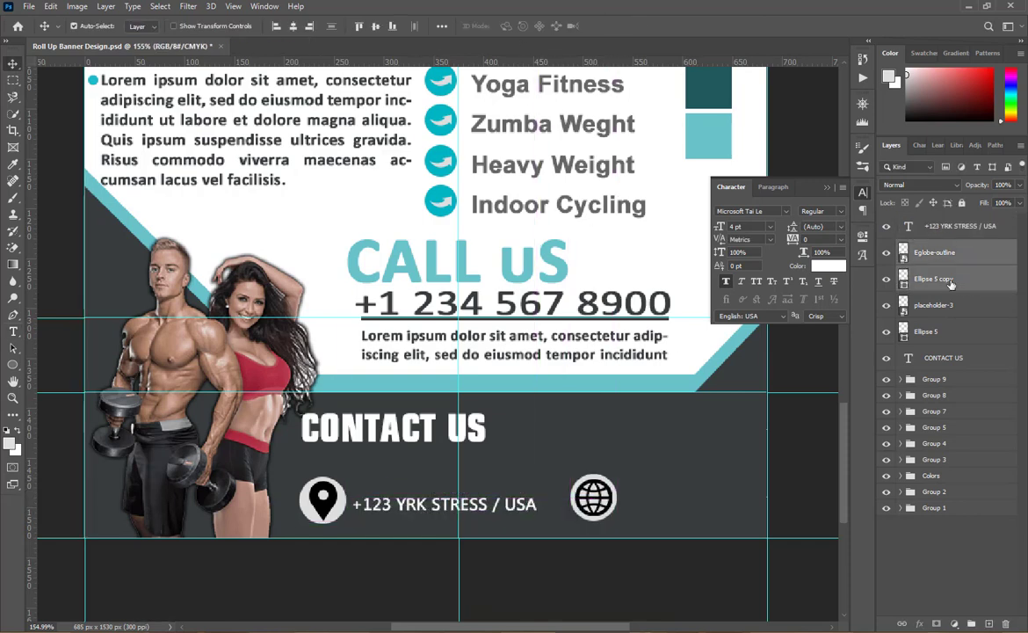
{"action": "left_click_drag", "start_coordinate": [498, 512], "coordinate": [773, 501]}
{"action": "double_click", "coordinate": [735, 494]}
{"action": "type", "text": "www"}
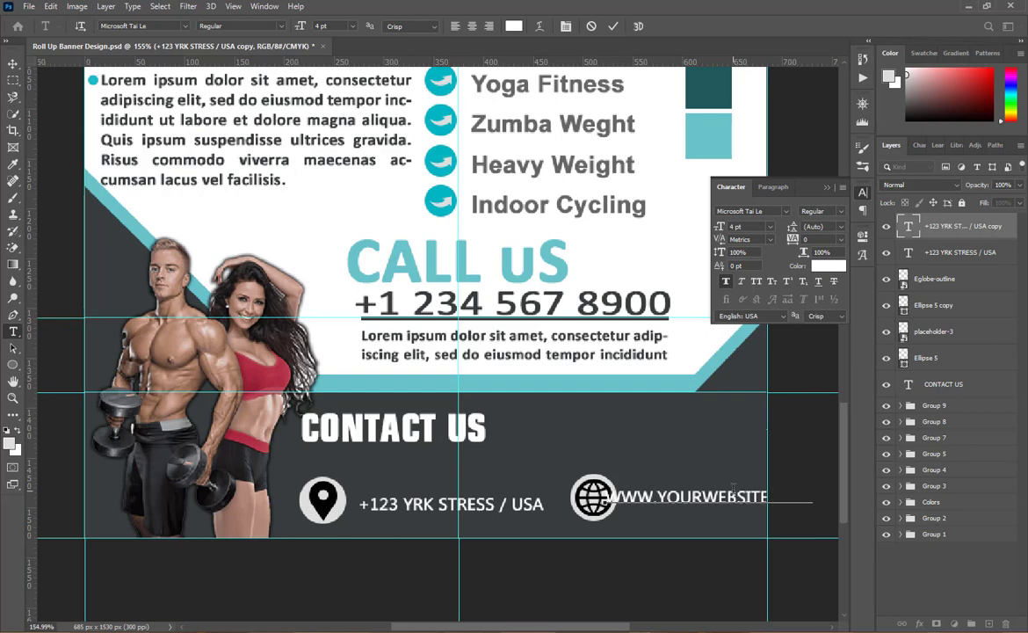
- Change the website line's font to Square721 Cn BT Roman and commit the text
{"action": "key", "text": "ctrl+a"}
{"action": "left_click", "coordinate": [785, 212]}
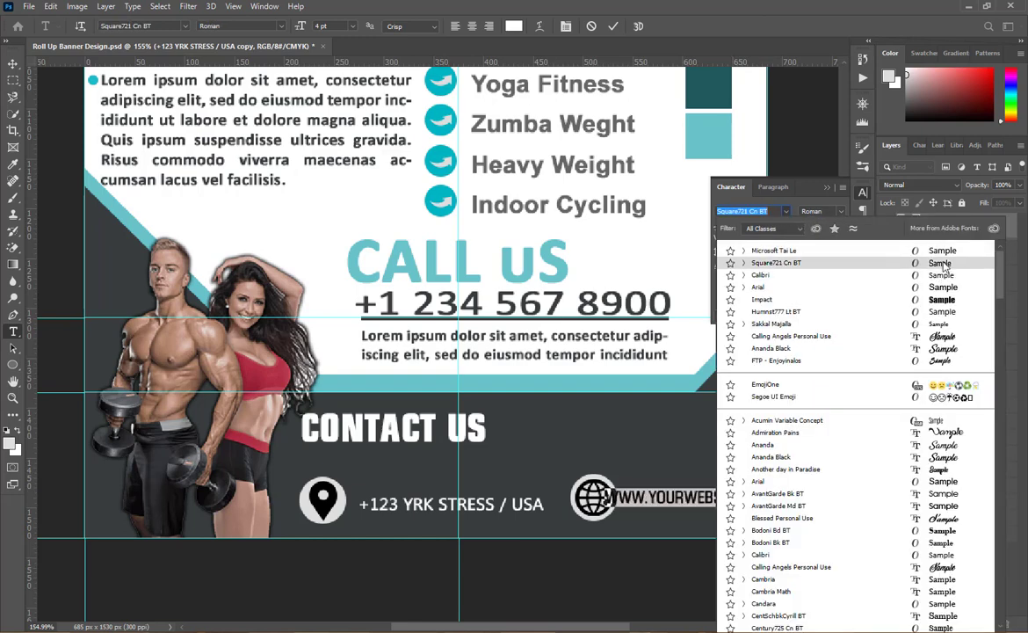
{"action": "left_click", "coordinate": [756, 227]}
{"action": "left_click", "coordinate": [841, 211]}
{"action": "left_click", "coordinate": [809, 221]}
{"action": "left_click", "coordinate": [13, 64]}
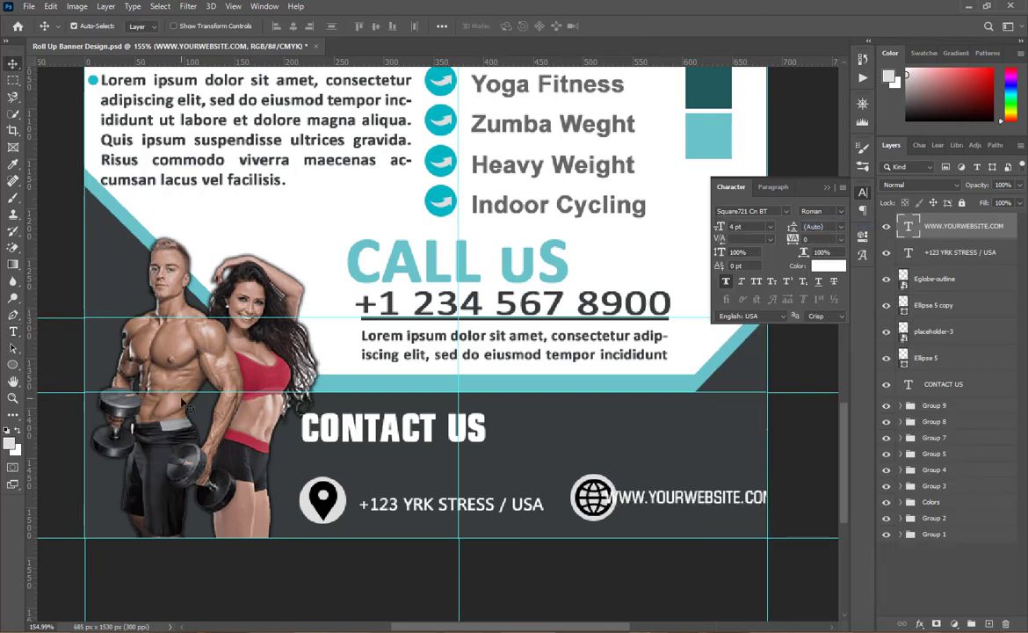
- Shift the location pin, its circle and the address text together left, toward the couple photo
{"action": "left_click_drag", "start_coordinate": [195, 367], "coordinate": [175, 399]}
{"action": "key", "text": "ctrl+z"}
{"action": "left_click", "coordinate": [340, 508]}
{"action": "left_click", "coordinate": [326, 504], "text": "shift"}
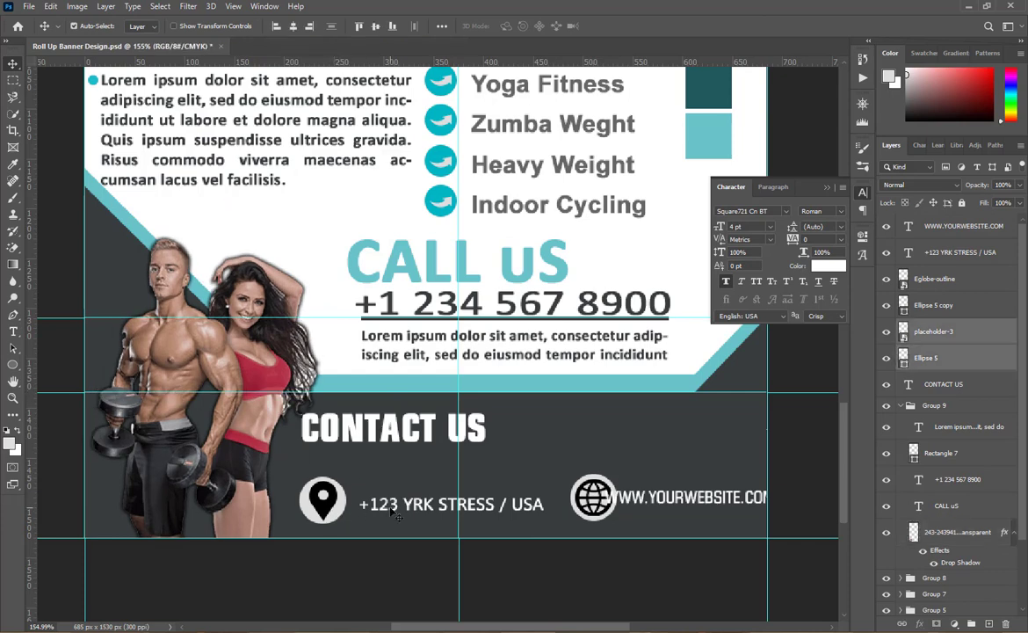
{"action": "left_click", "coordinate": [393, 507], "text": "shift"}
{"action": "left_click_drag", "start_coordinate": [392, 507], "coordinate": [368, 509]}
- Reorder the address text layer below the globe's circle, and shift the globe, its circle and the website text left inside the banner
{"action": "left_click", "coordinate": [957, 305]}
{"action": "left_click_drag", "start_coordinate": [962, 261], "coordinate": [947, 317]}
{"action": "left_click", "coordinate": [941, 255]}
{"action": "left_click", "coordinate": [940, 278]}
{"action": "left_click", "coordinate": [951, 227], "text": "shift"}
{"action": "mouse_move", "coordinate": [674, 494]}
{"action": "left_mouse_down"}
{"action": "mouse_move", "coordinate": [642, 498]}
{"action": "mouse_move", "coordinate": [671, 508]}
{"action": "left_mouse_up"}
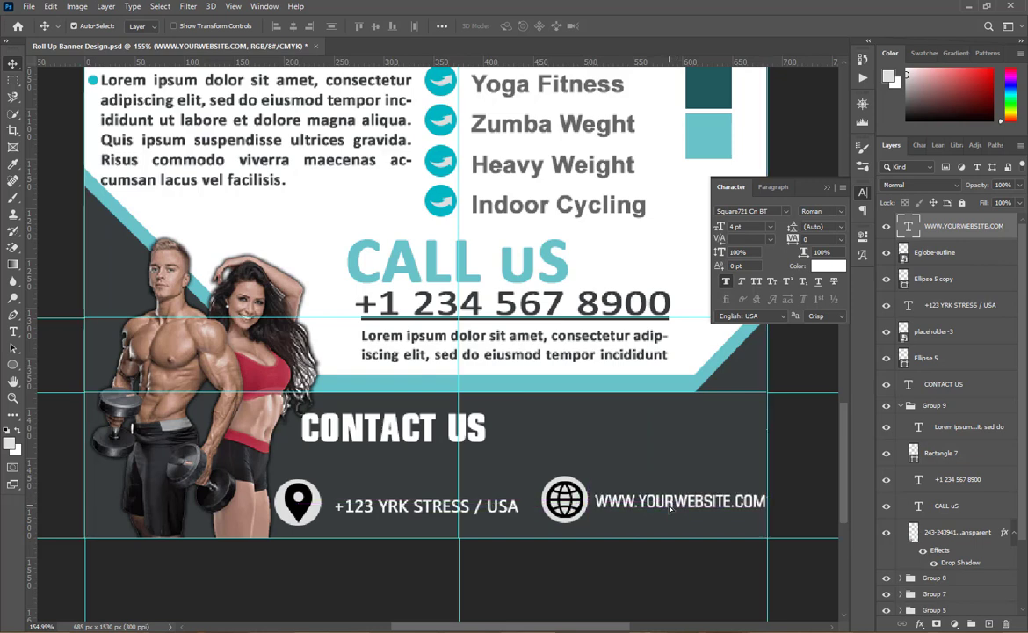
- Nudge the website text slightly left, closer to the globe icon
{"action": "key", "text": "Left"}
{"action": "key", "text": "Left"}
{"action": "key", "text": "Left"}
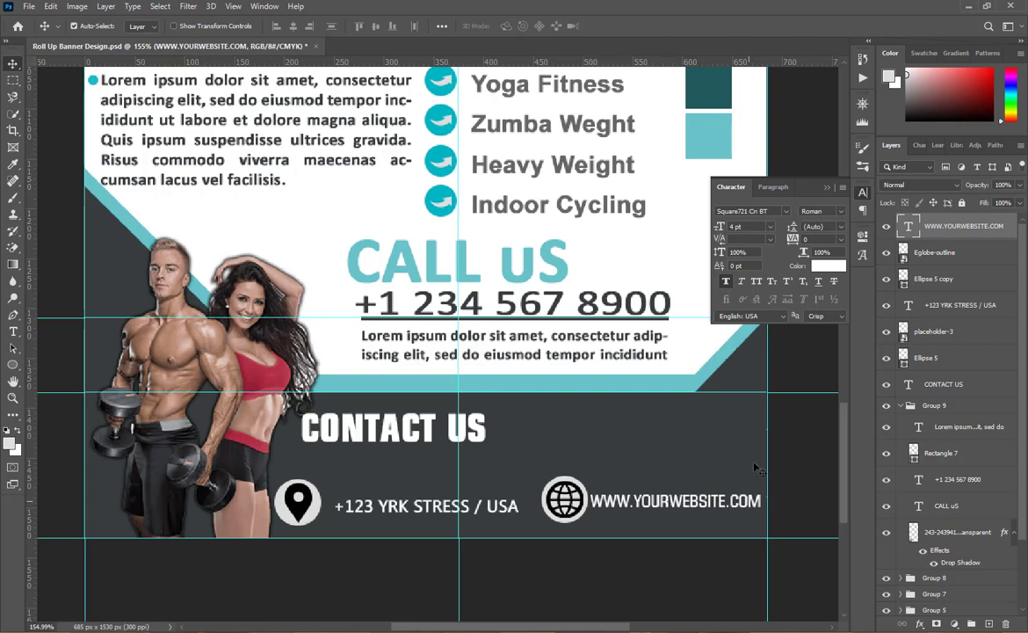
- Group all the contact layers, from the CONTACT US title up to the website text, into one layer group
{"action": "left_click", "coordinate": [826, 188]}
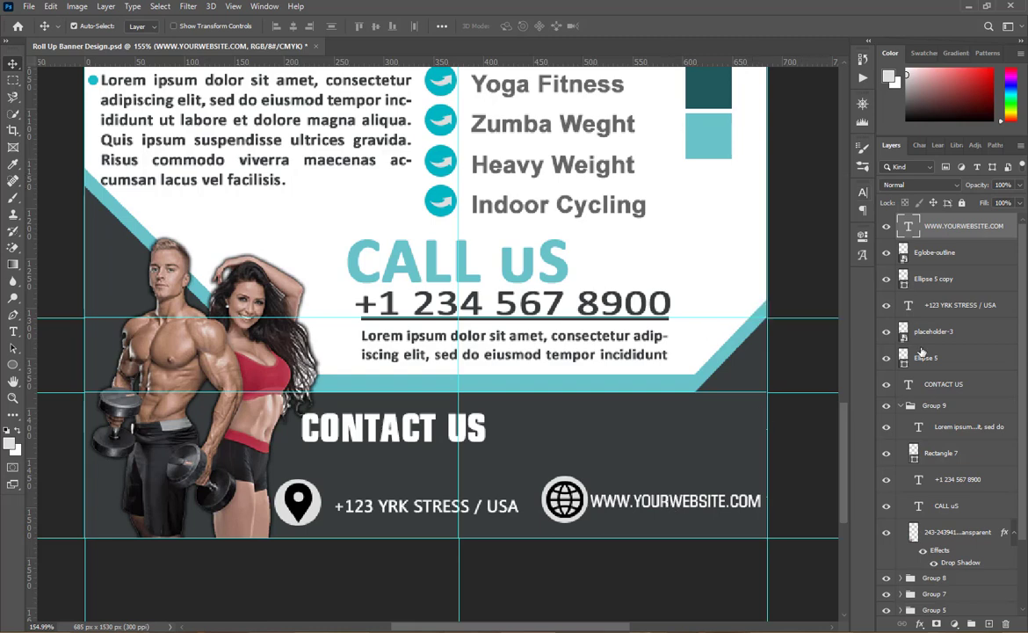
{"action": "left_click", "coordinate": [900, 405]}
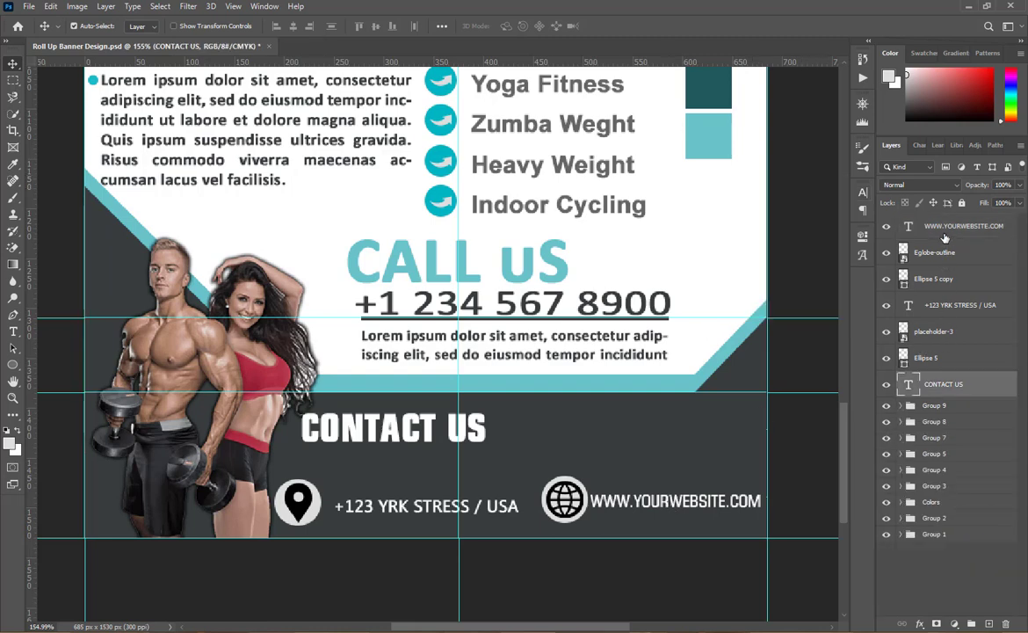
{"action": "left_click", "coordinate": [929, 385], "text": "shift"}
{"action": "left_click", "coordinate": [970, 624]}
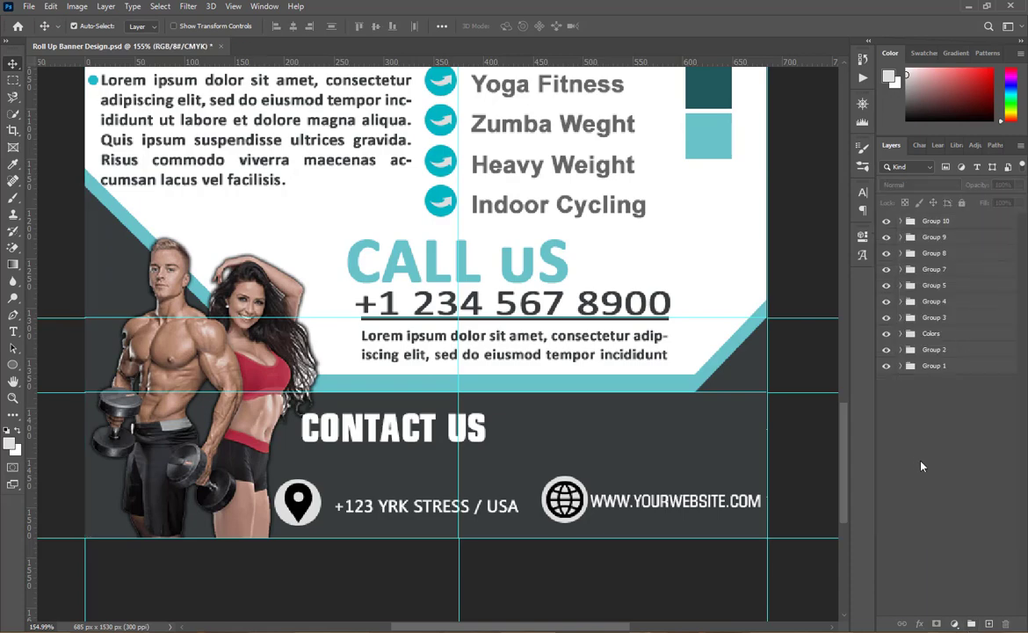
- Save the banner document and clear all guides from the canvas
{"action": "key", "text": "ctrl+s"}
{"action": "scroll", "coordinate": [443, 353], "scroll_direction": "down", "scroll_amount": 6}
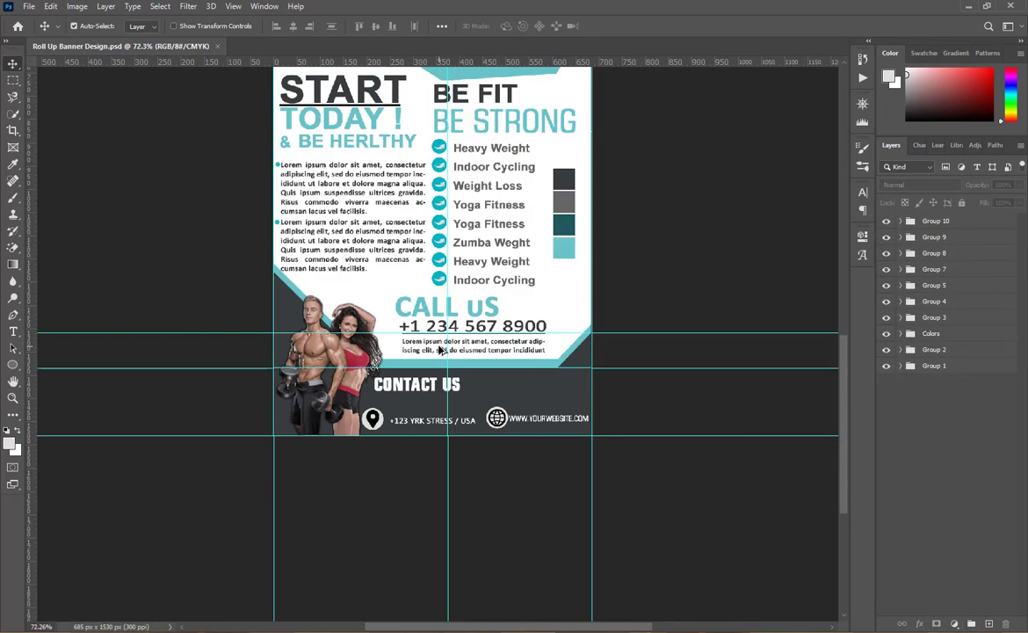
{"action": "scroll", "coordinate": [444, 353], "scroll_direction": "up", "scroll_amount": 2}
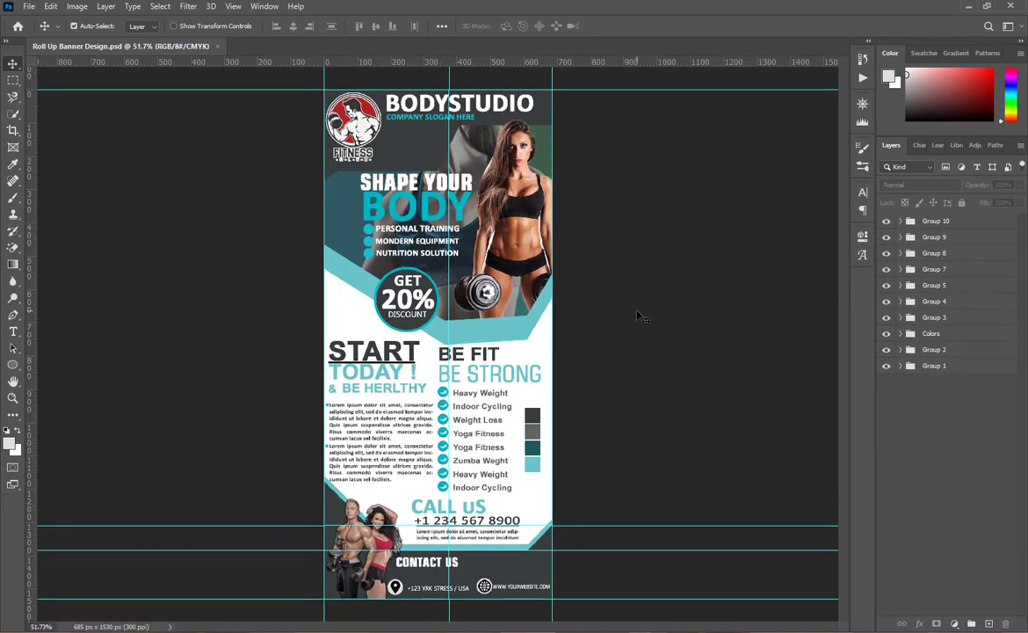
{"action": "left_click", "coordinate": [233, 6]}
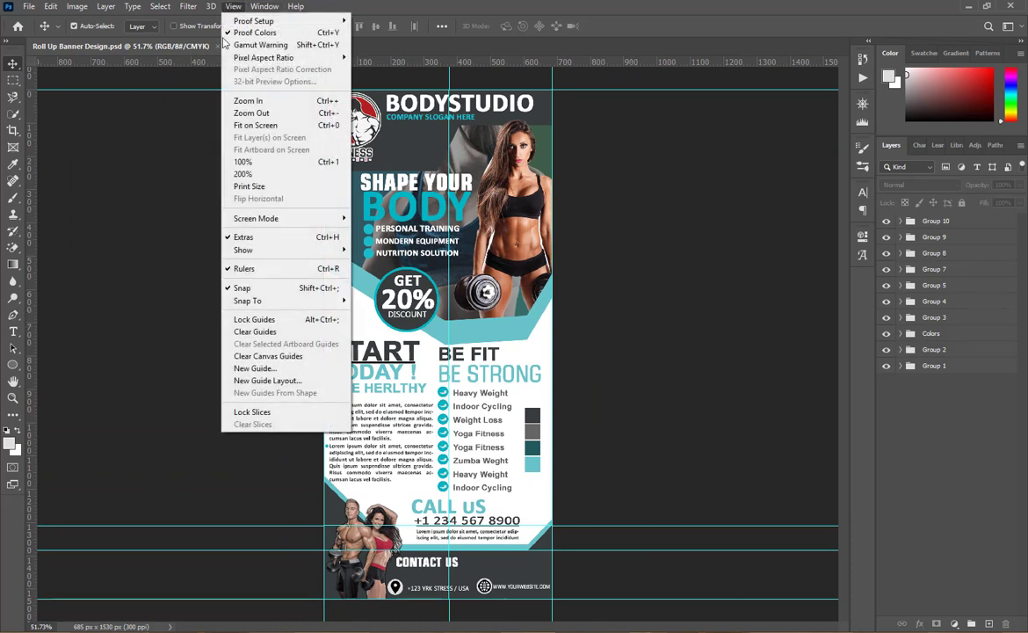
{"action": "left_click", "coordinate": [255, 331]}
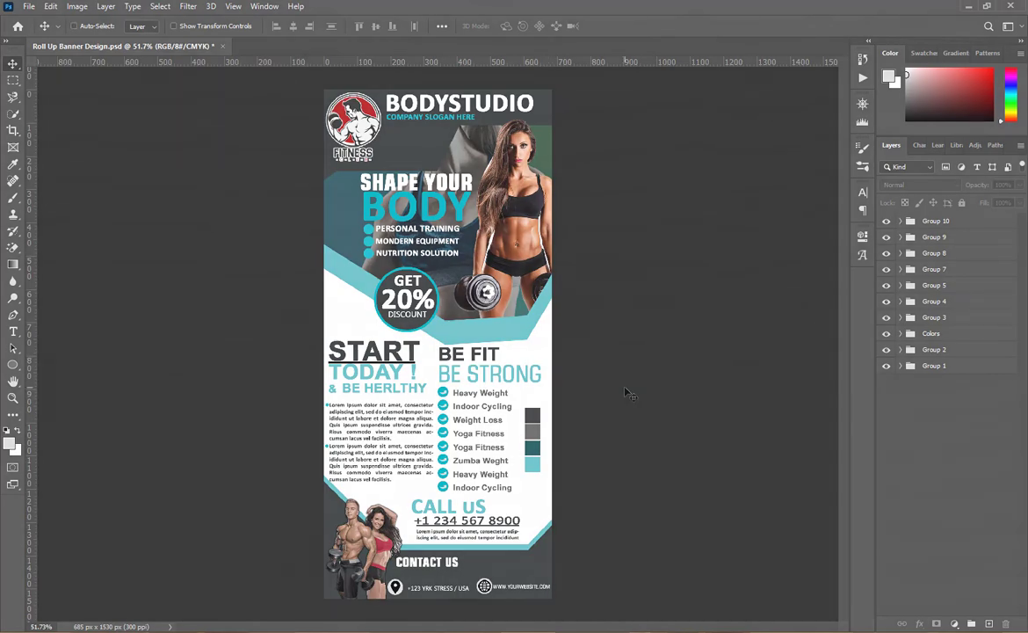